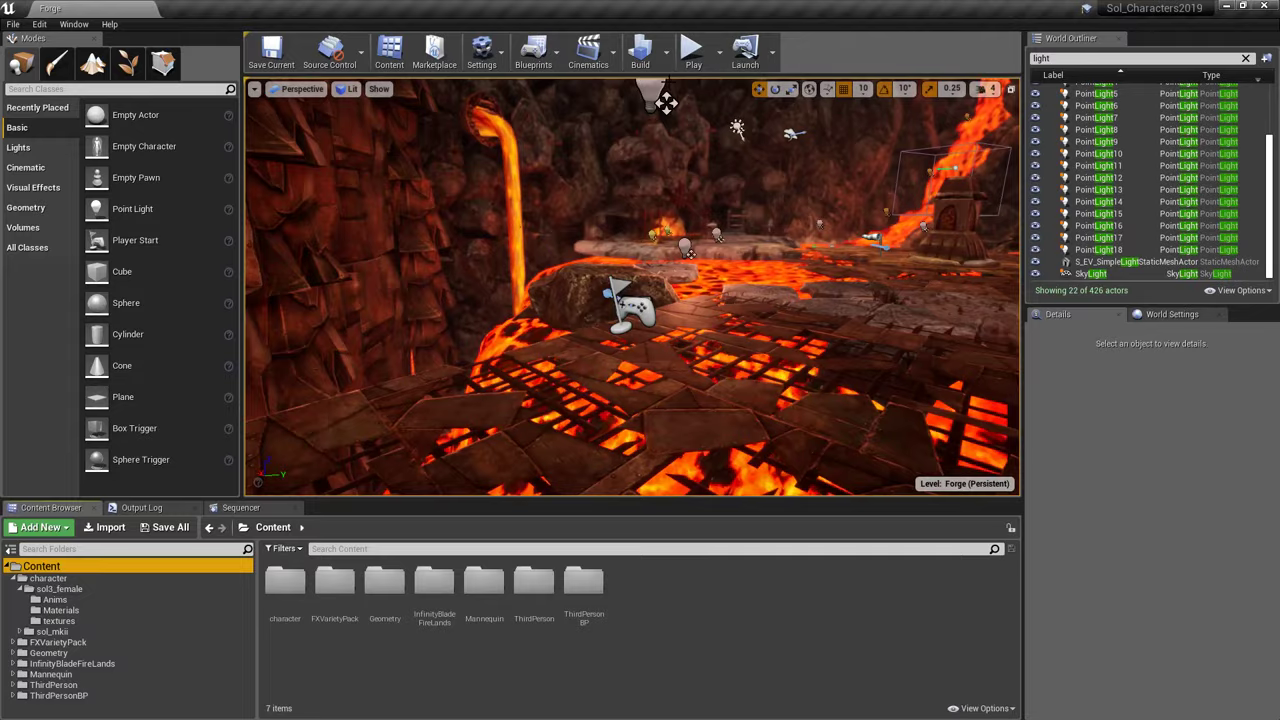
- Play-test the Forge level by running the character across the lava area, and stop the session
click(693, 50)
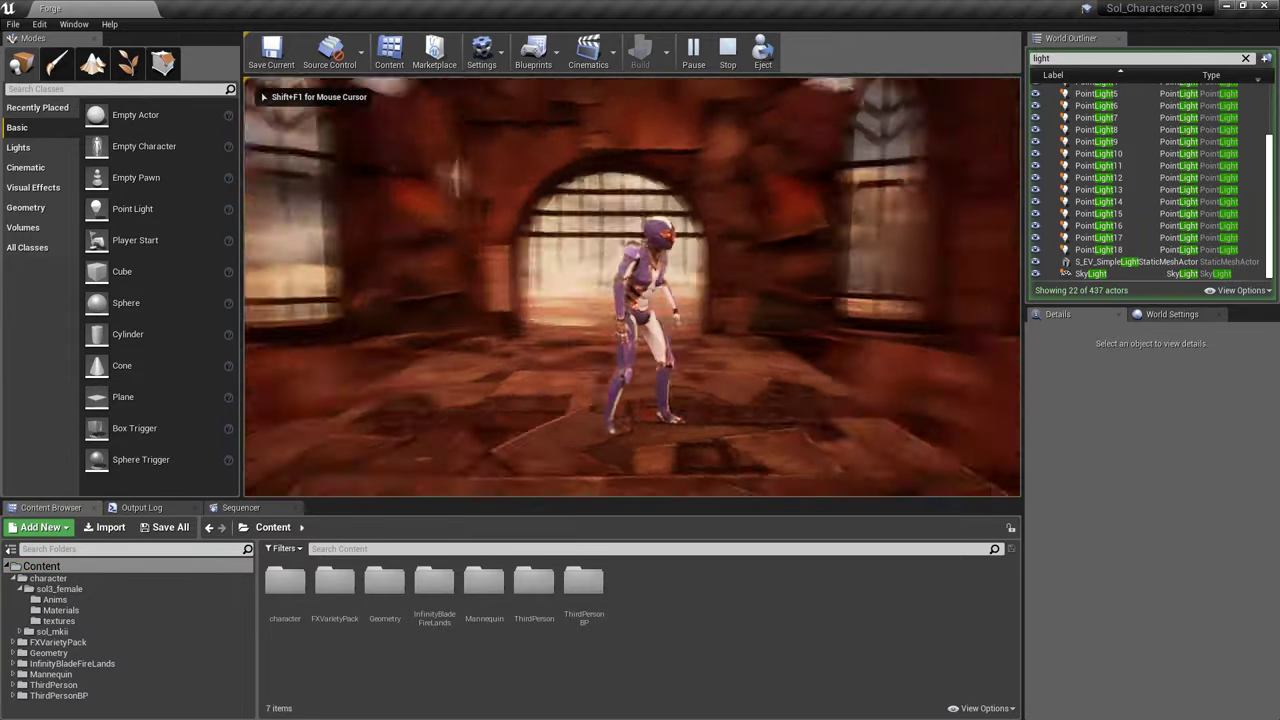
key(w)
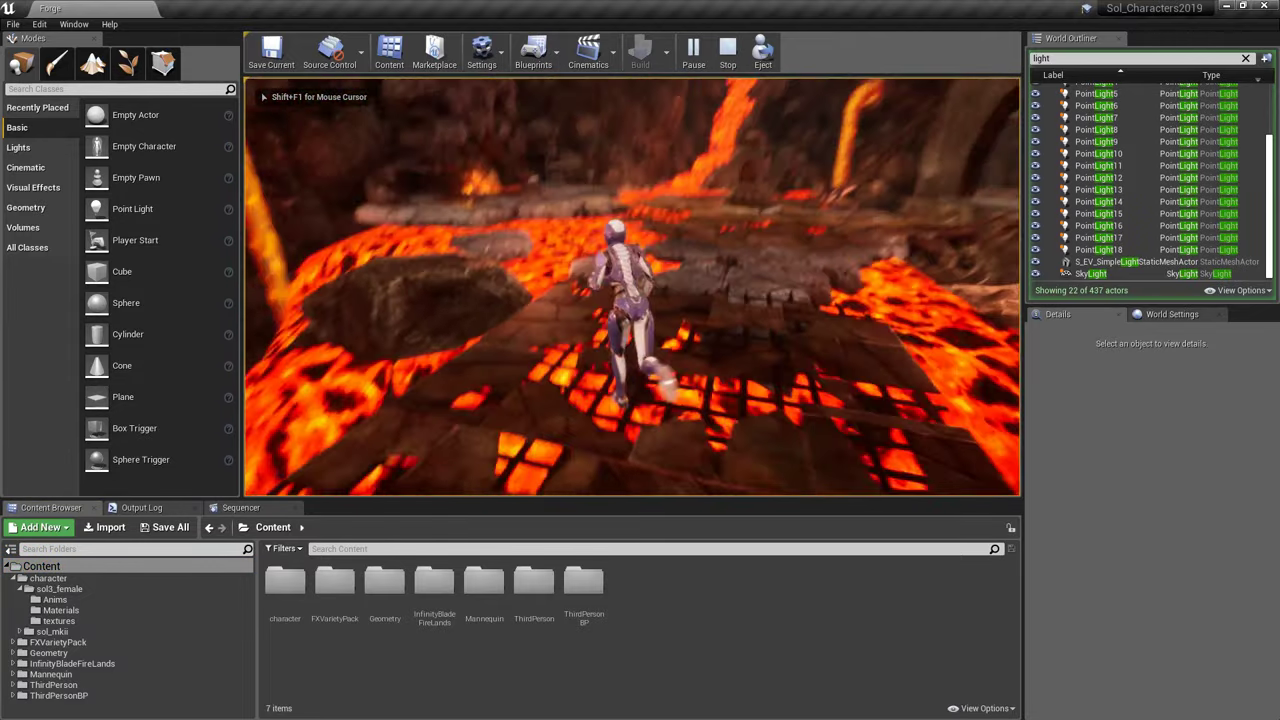
key(Escape)
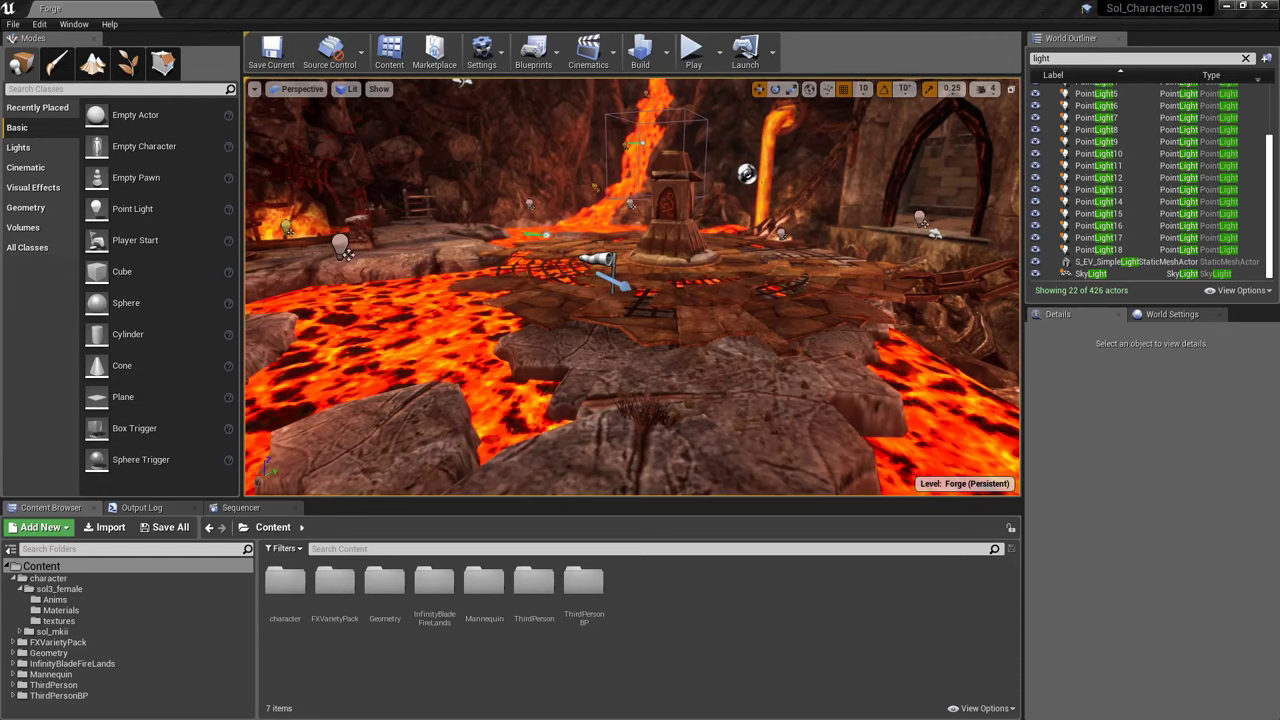
- Add a level sequence to the level and save it in the Content folder as NewLevelSequence
right_drag(590, 491, 575, 465)
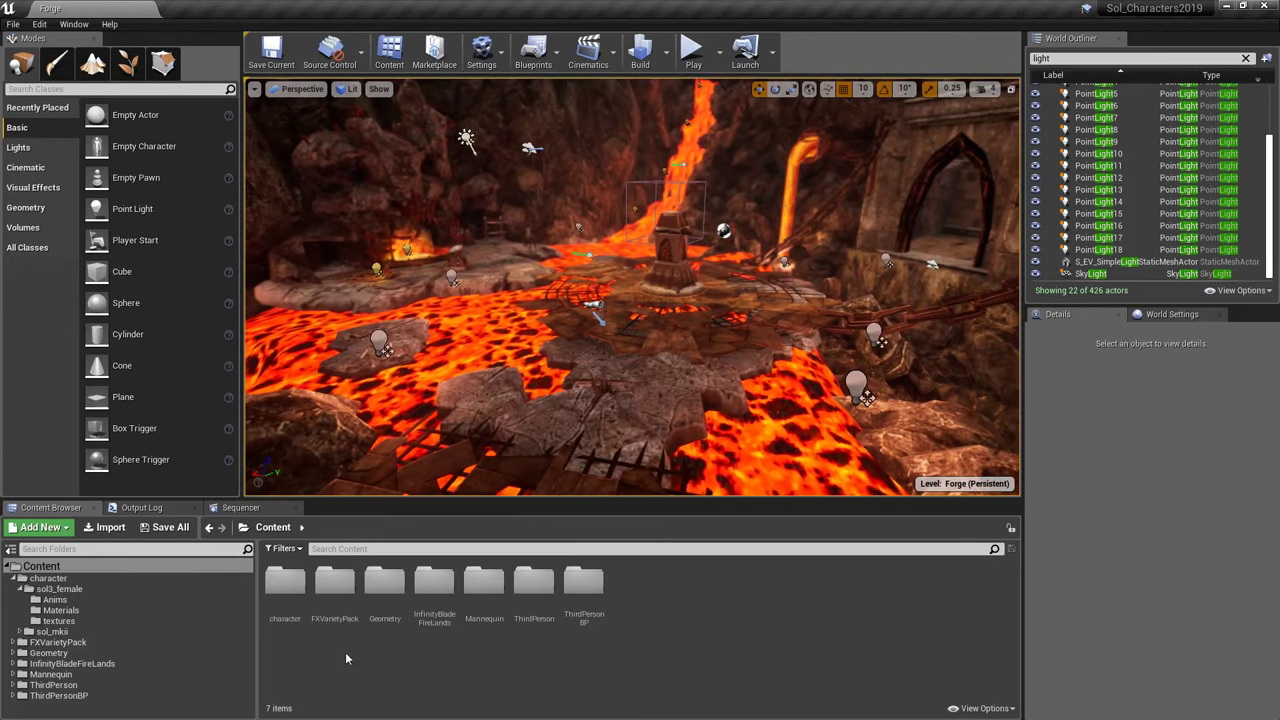
click(590, 50)
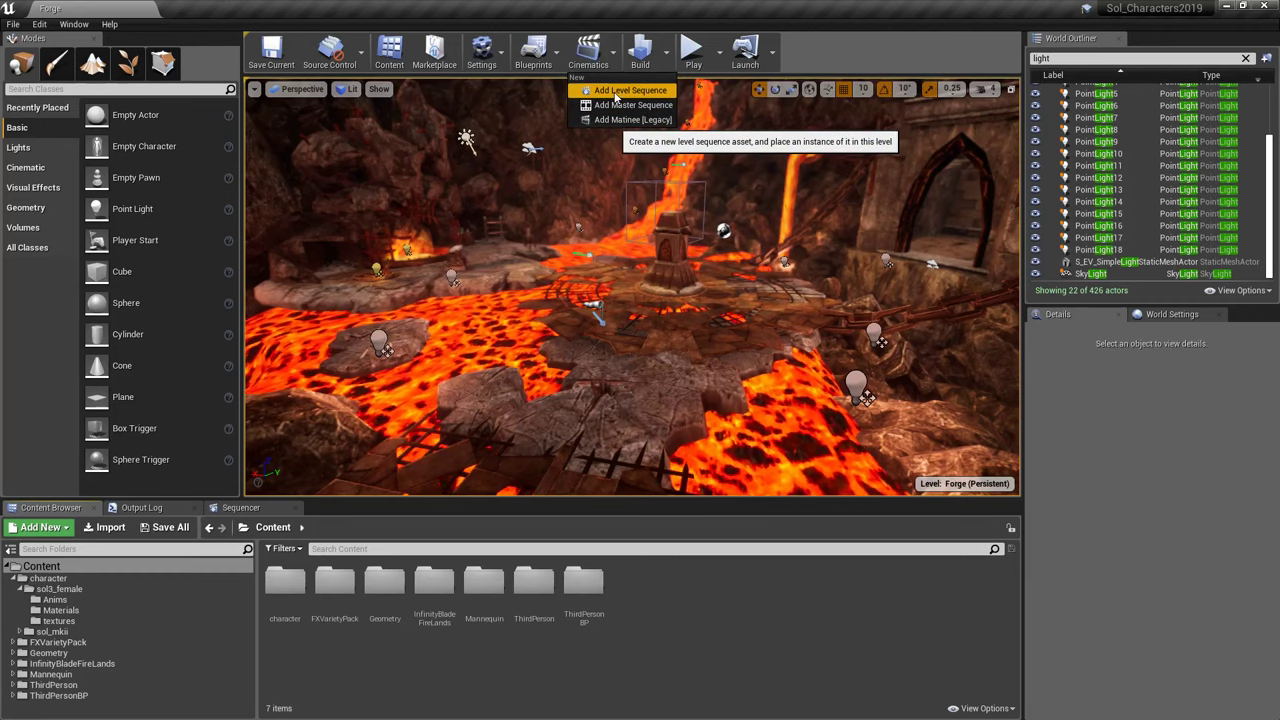
click(621, 93)
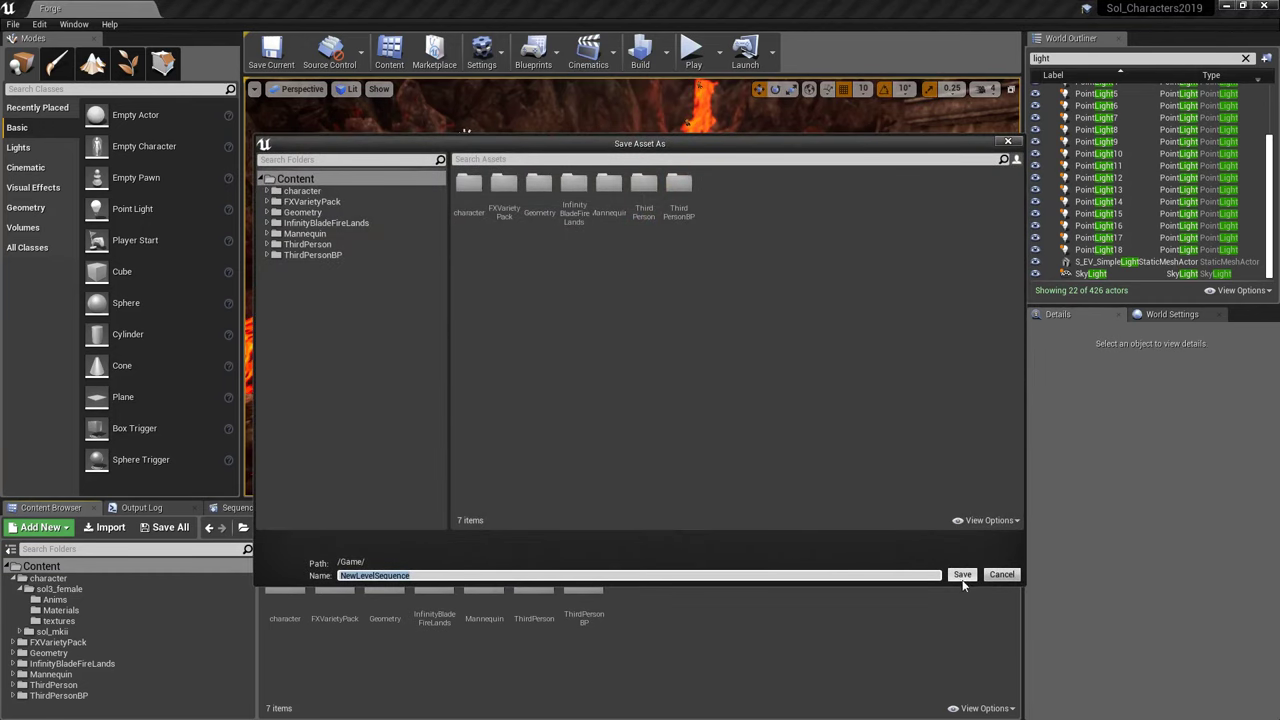
click(962, 576)
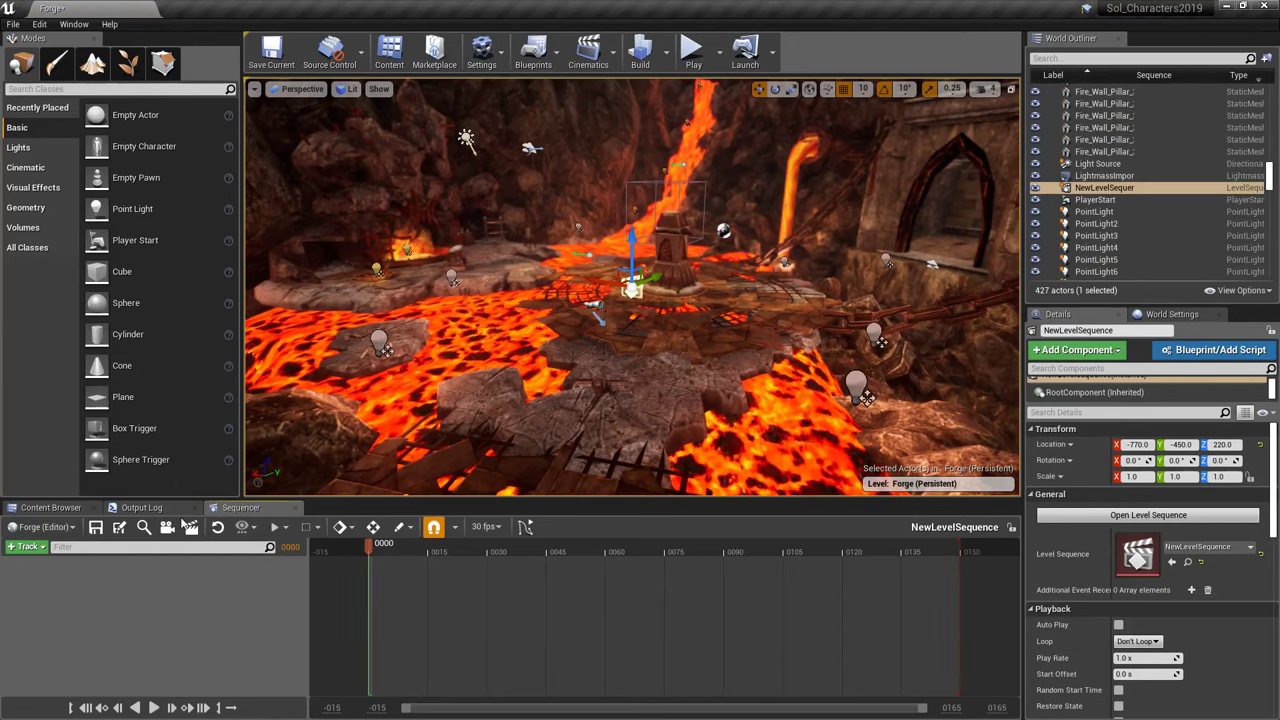
- Find the Cine Camera Actor by searching for "camera" and place one near the lava at about X -810, Y -820, Z 240
right_drag(432, 390, 442, 440)
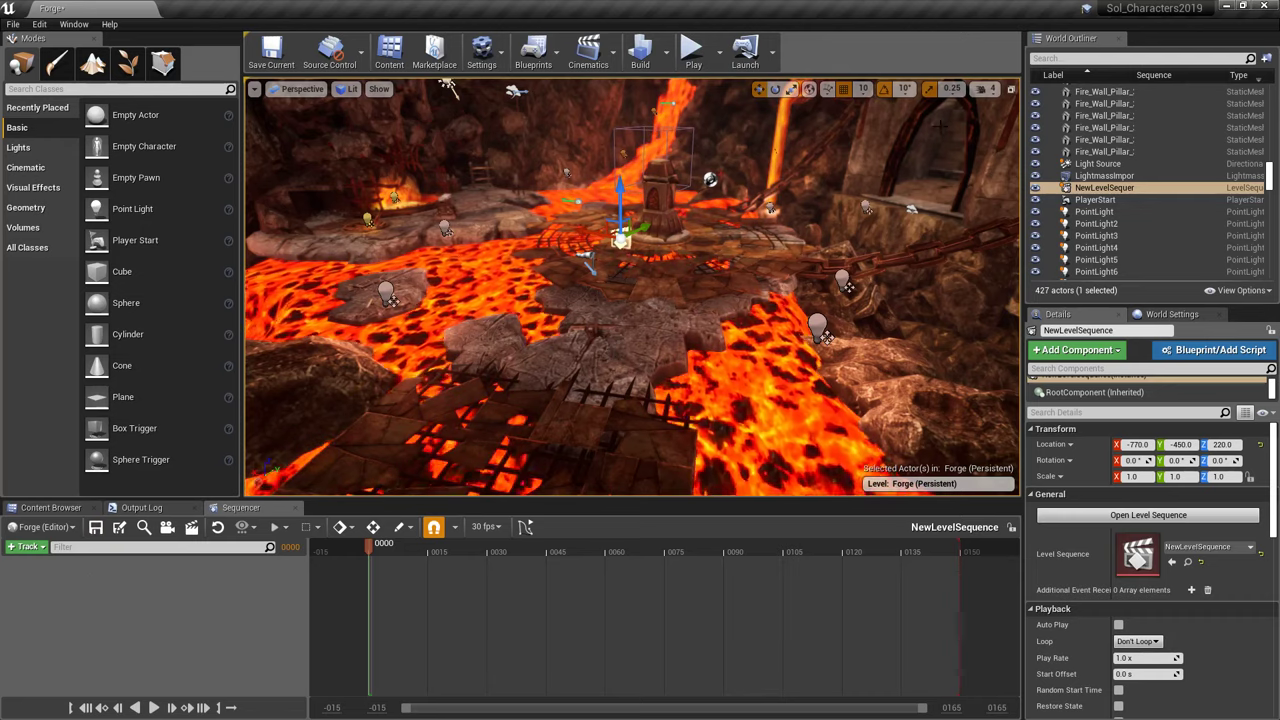
scroll(1150, 180, up, 10)
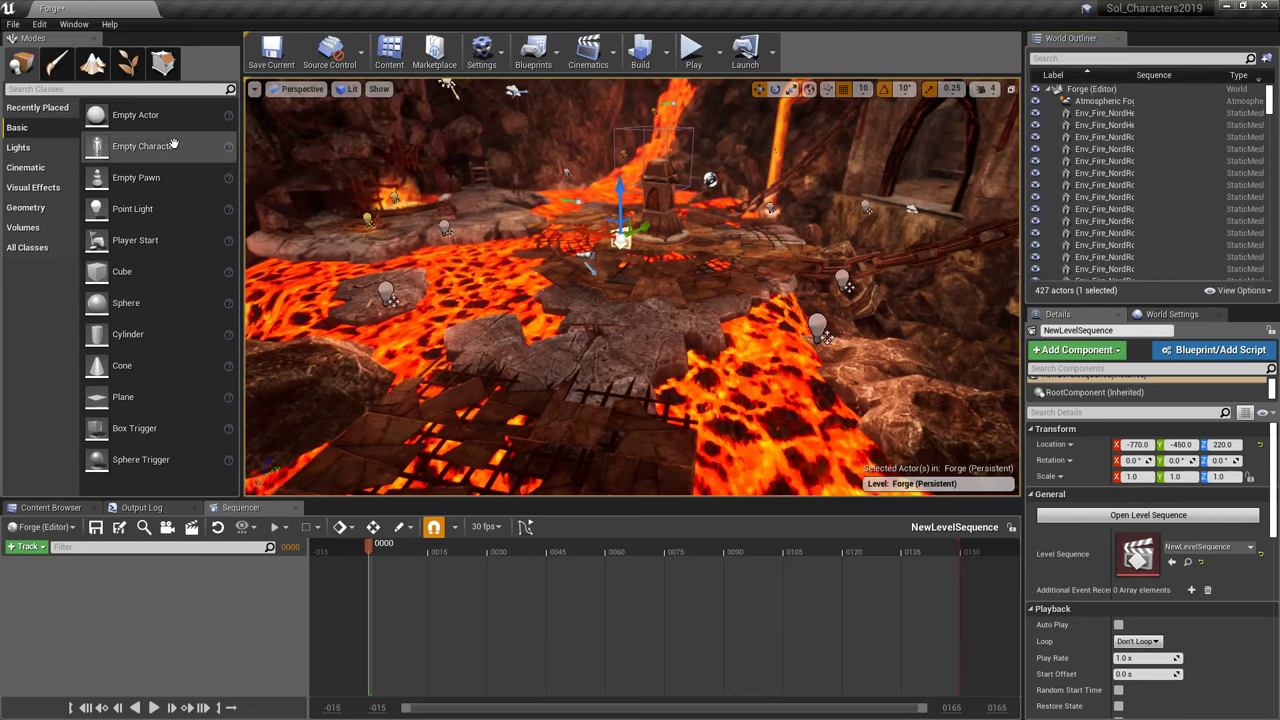
click(42, 167)
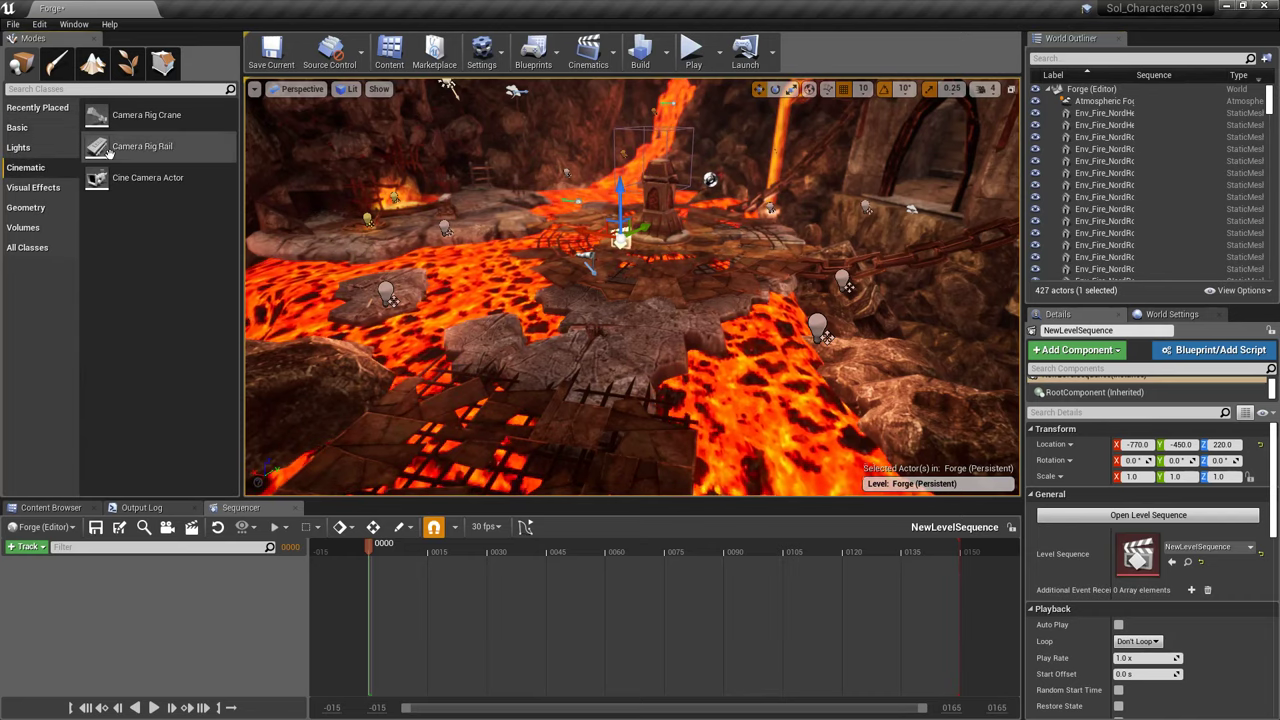
click(63, 89)
text(camera)
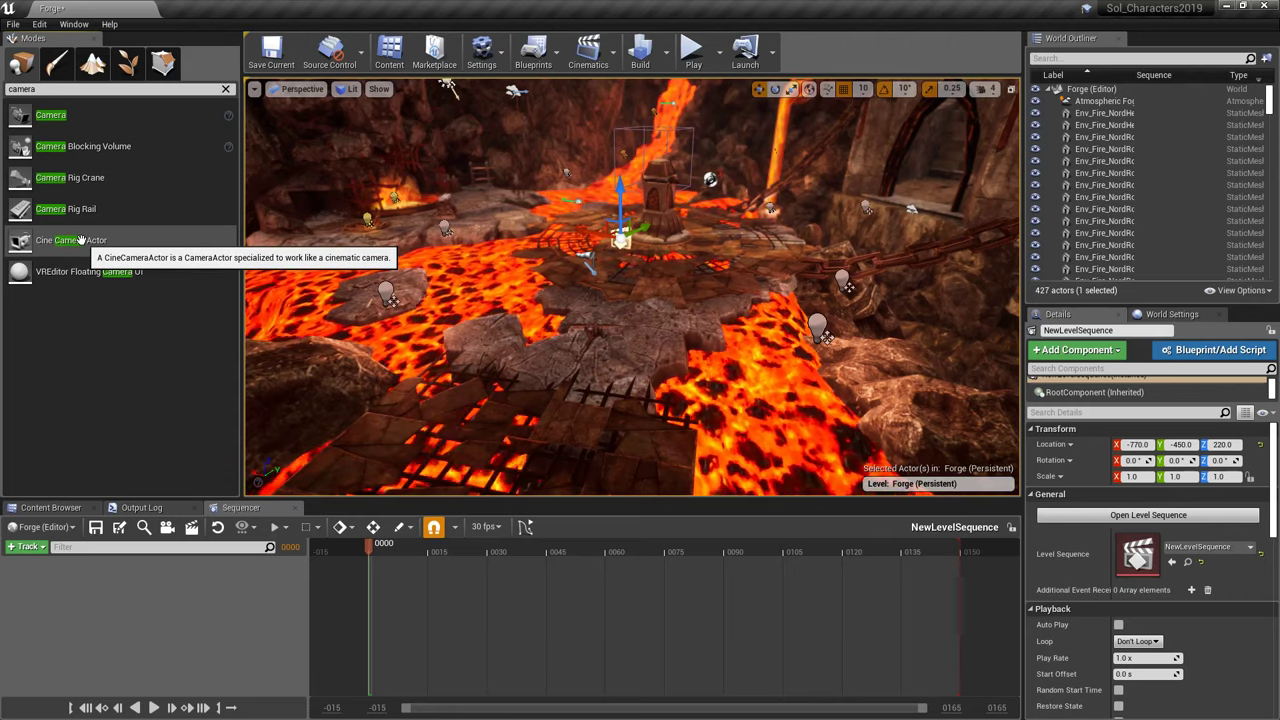
drag(81, 240, 506, 278)
right_drag(506, 278, 350, 320)
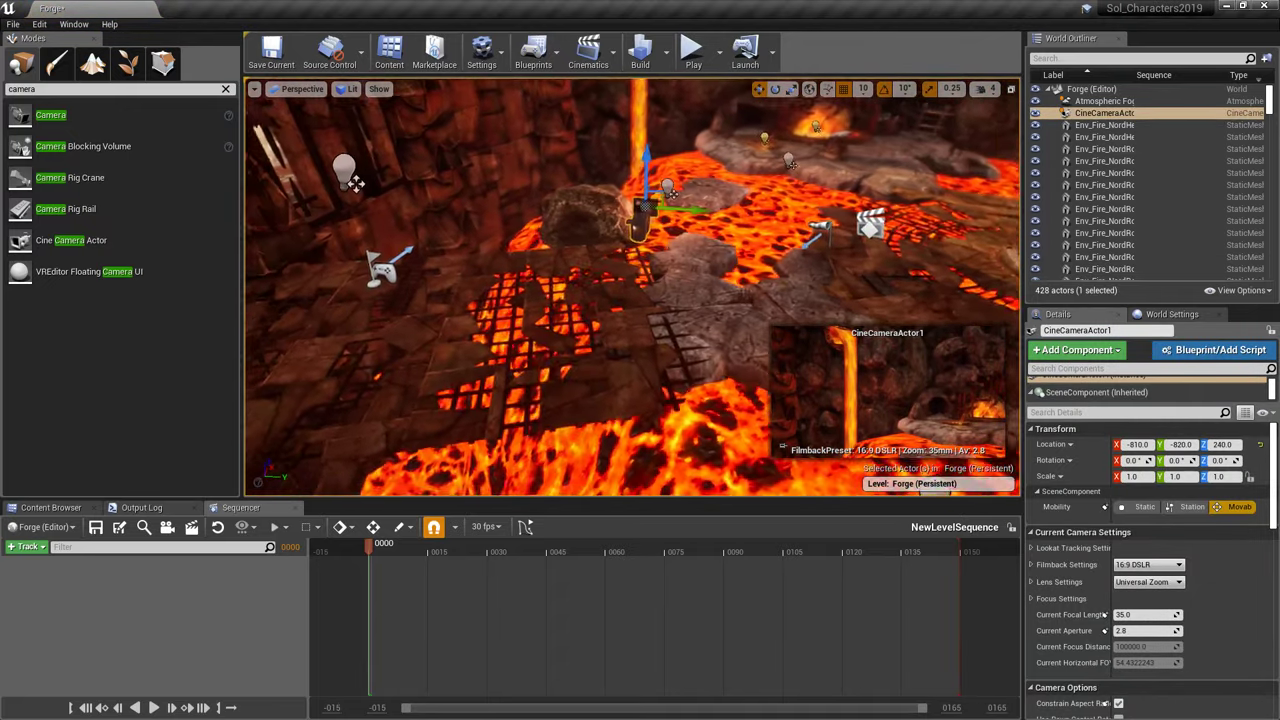
- Pilot the cine camera to about X -689, Y -776, Z 244 so it frames the barred gate, and stop piloting
right_drag(693, 329, 720, 298)
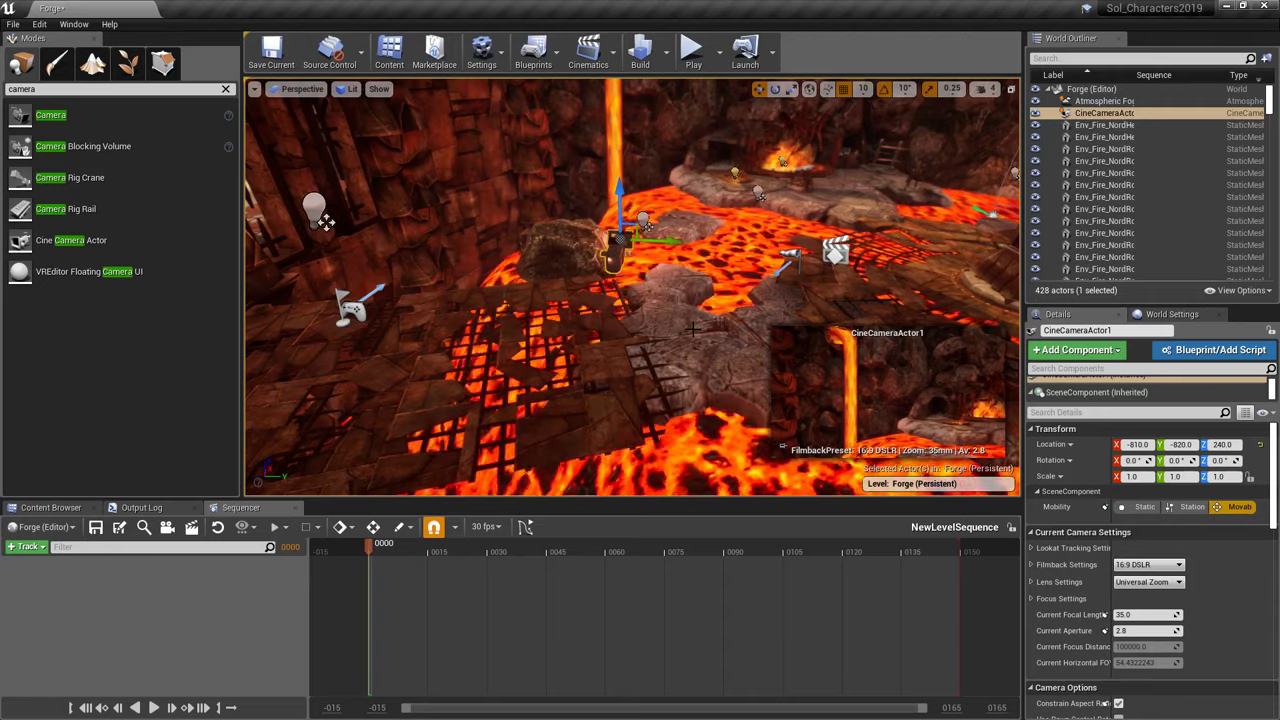
right_drag(729, 394, 500, 370)
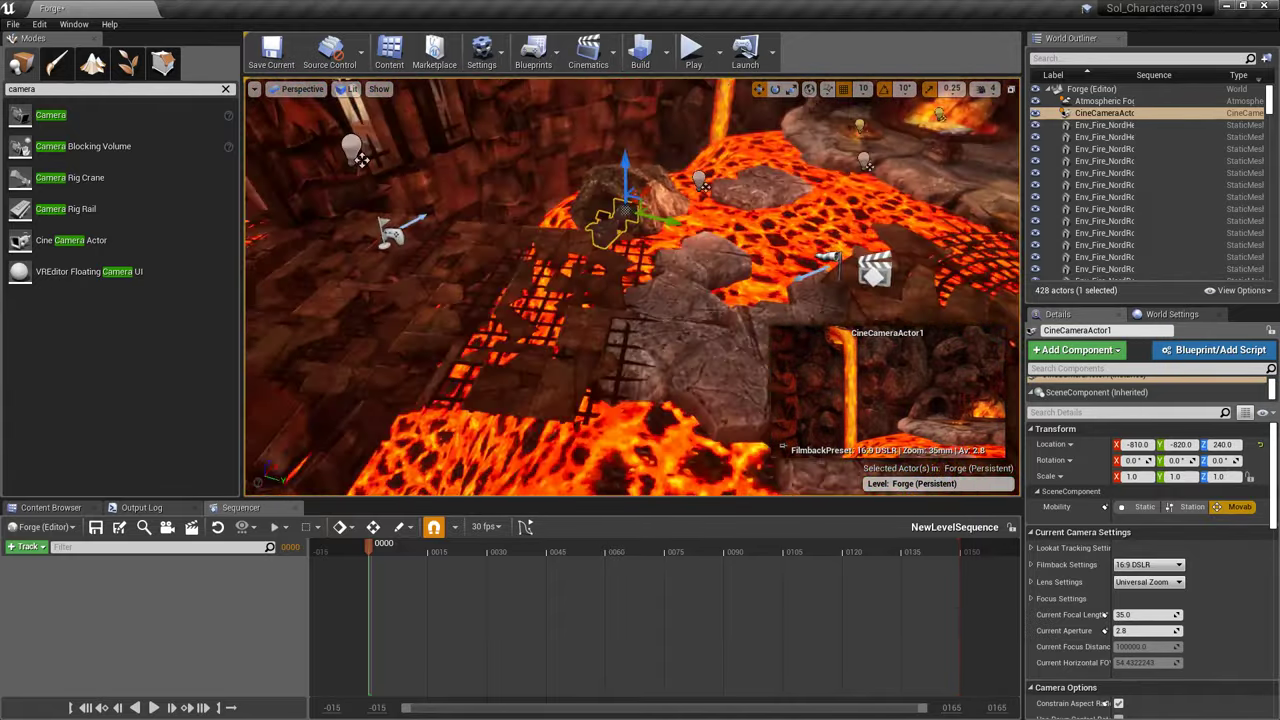
key(Escape)
key(ctrl+z)
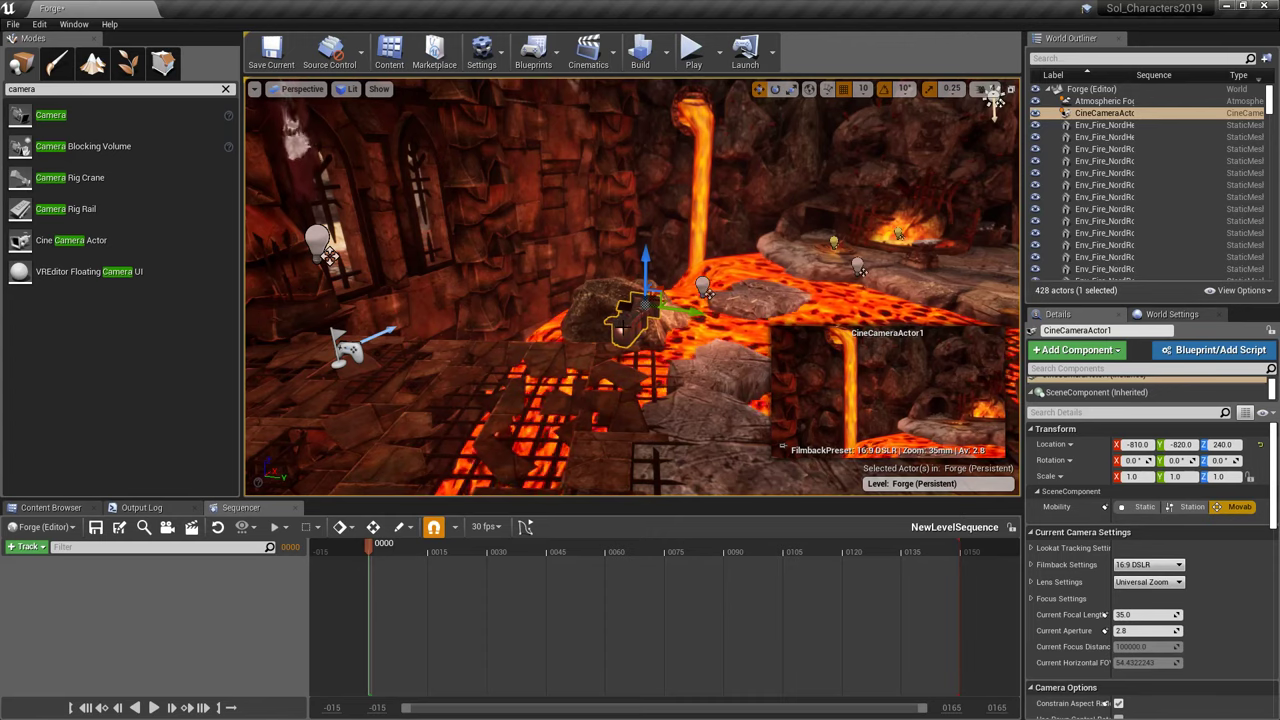
right_click(624, 331)
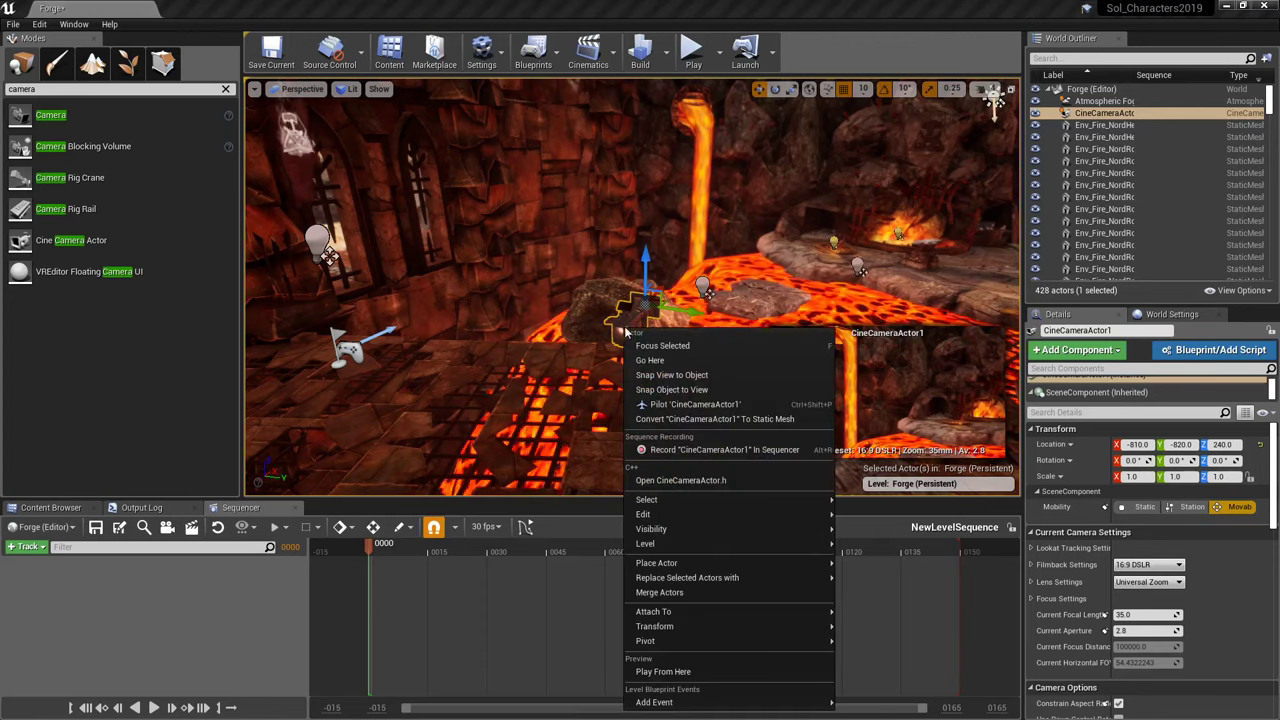
click(682, 407)
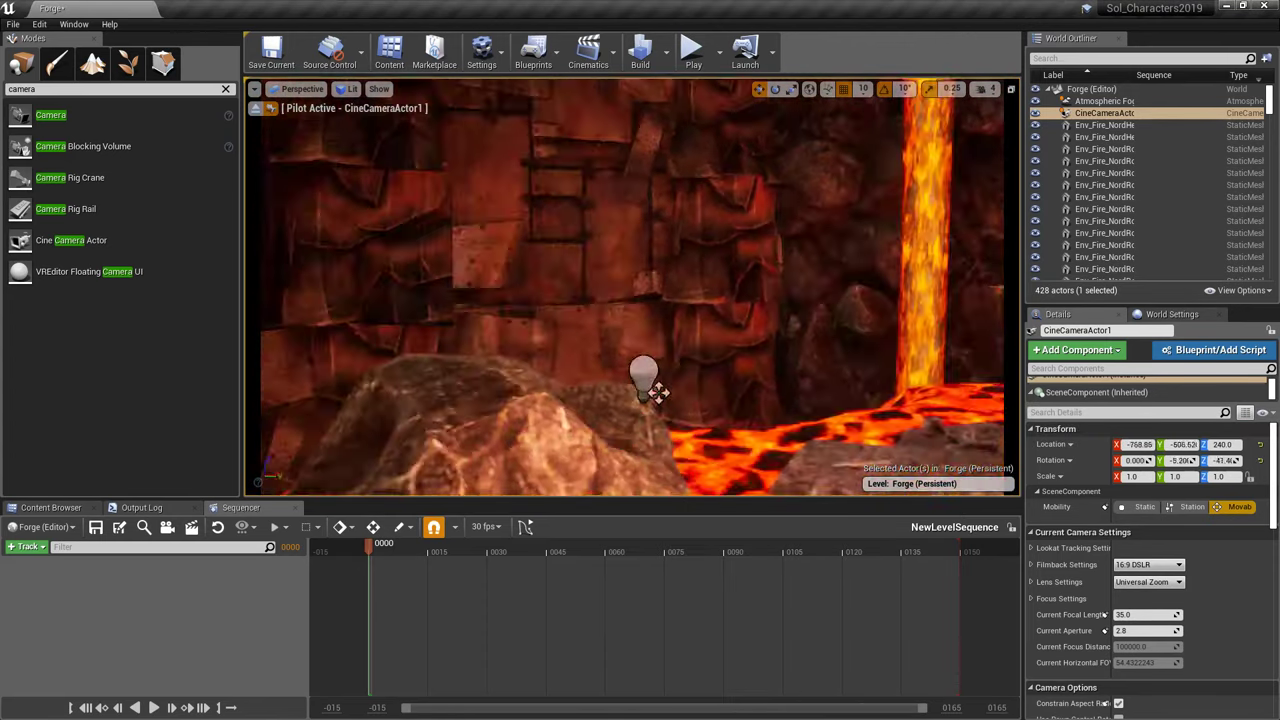
mouse_move(632, 287)
right_down()
mouse_move(560, 270)
mouse_move(760, 287)
mouse_move(610, 270)
mouse_move(630, 285)
mouse_move(570, 290)
mouse_move(610, 320)
mouse_move(605, 285)
mouse_move(650, 340)
mouse_move(640, 300)
mouse_move(610, 280)
mouse_move(640, 300)
right_up()
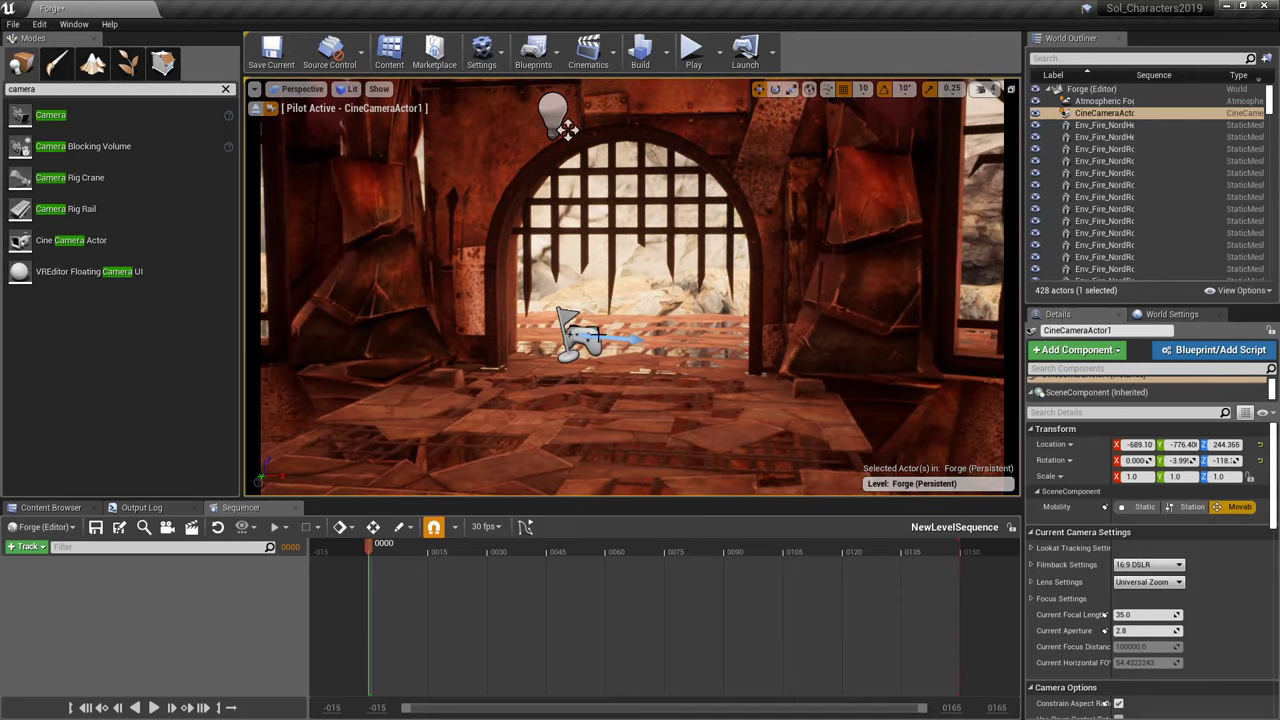
click(255, 108)
- Enable look-at tracking in the cine camera's Lookat Tracking Settings
right_drag(600, 300, 434, 283)
key(Delete)
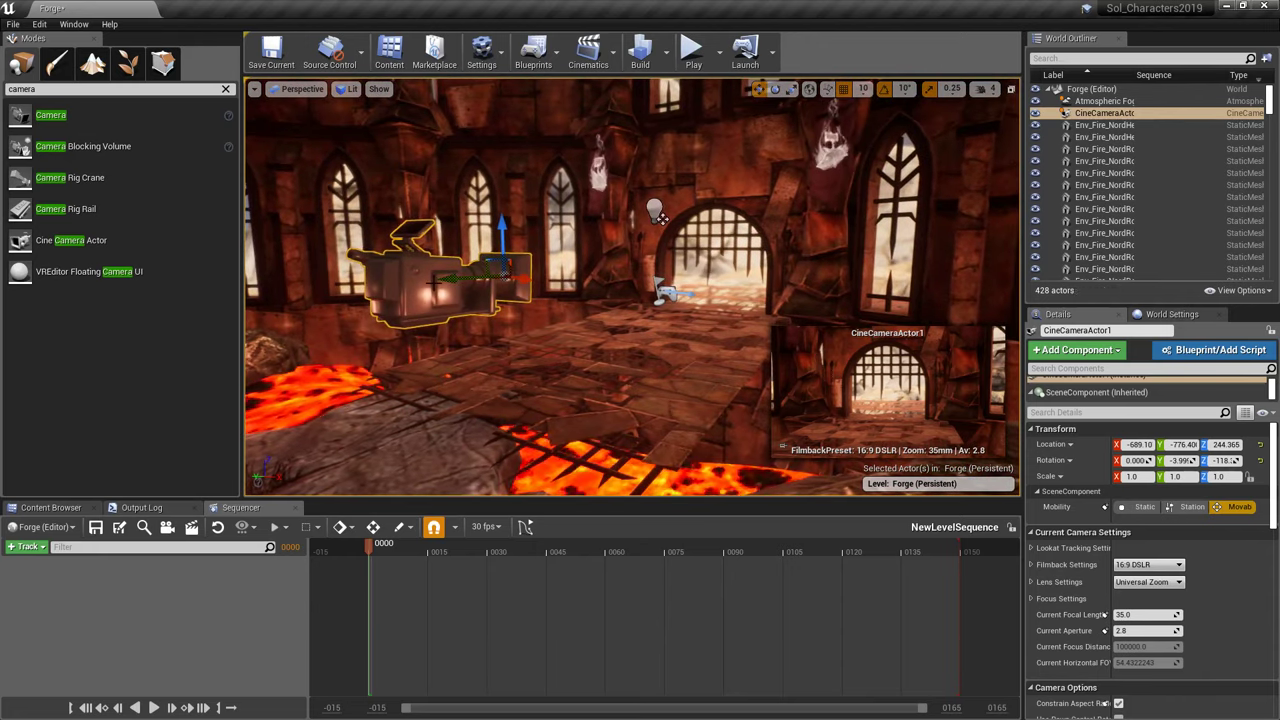
scroll(1046, 500, down, 2)
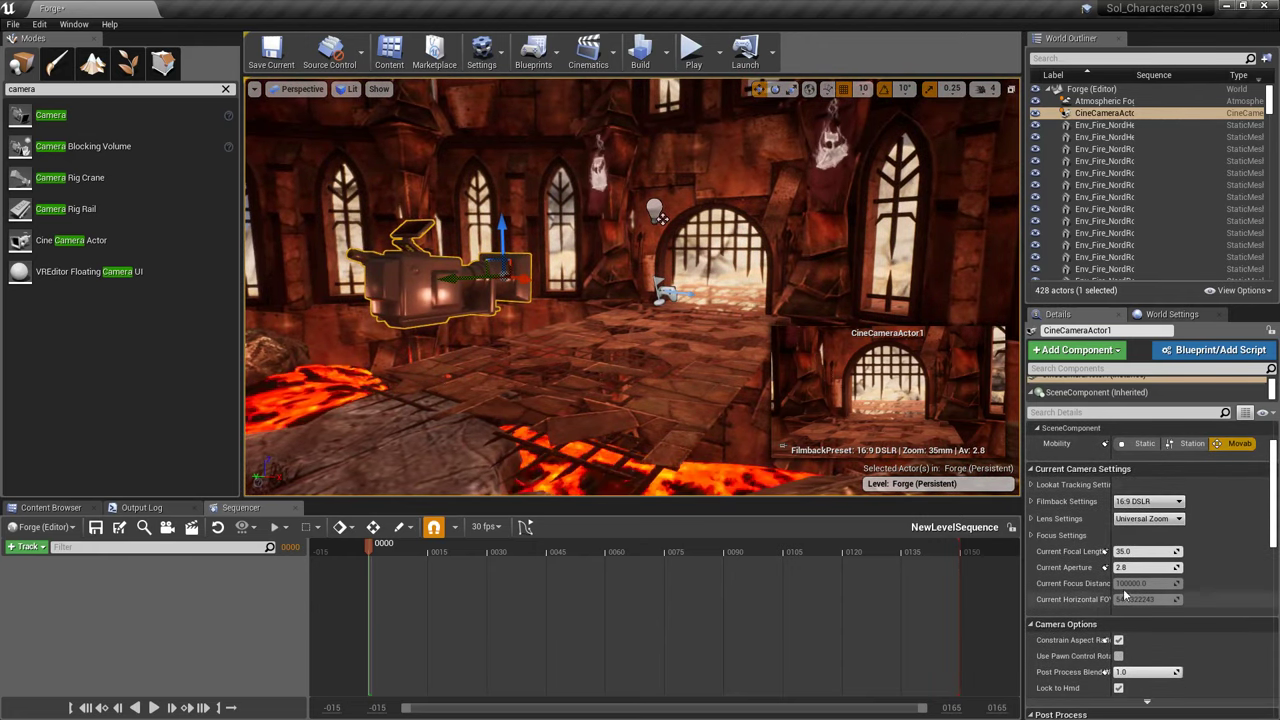
click(1033, 485)
click(1118, 501)
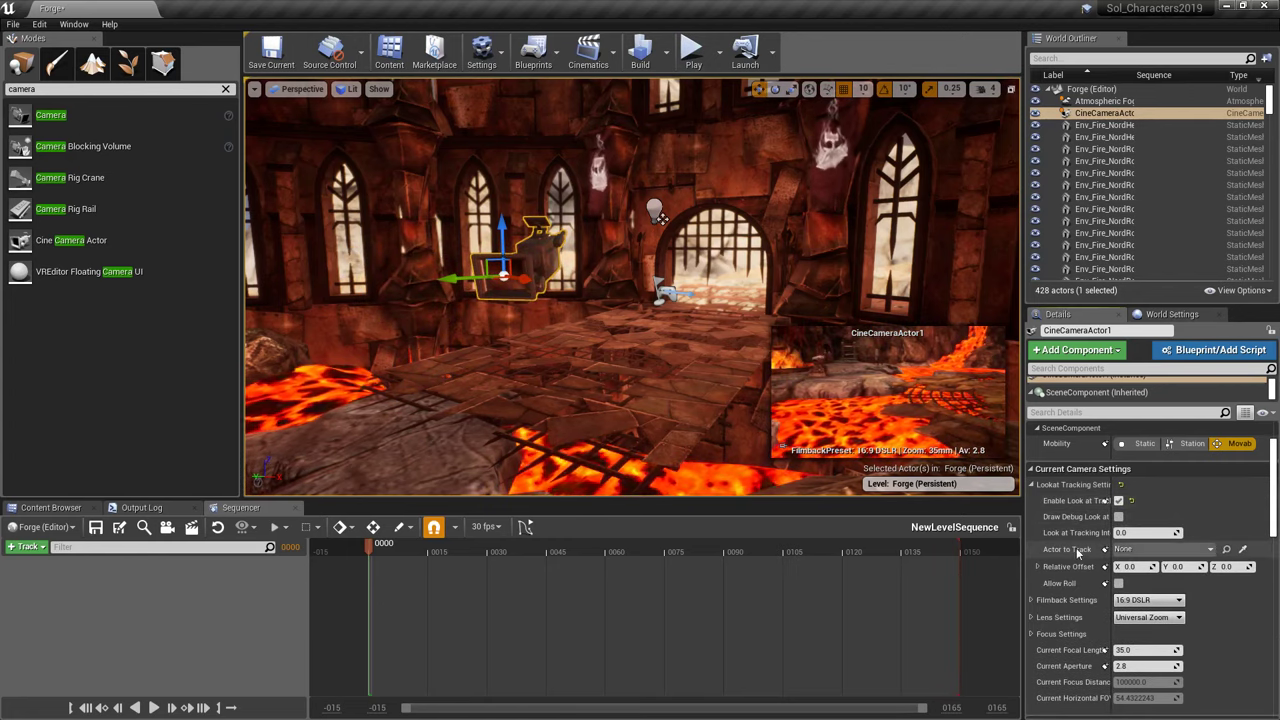
- Set the cine camera's Actor to Track to PlayerStart
click(1143, 549)
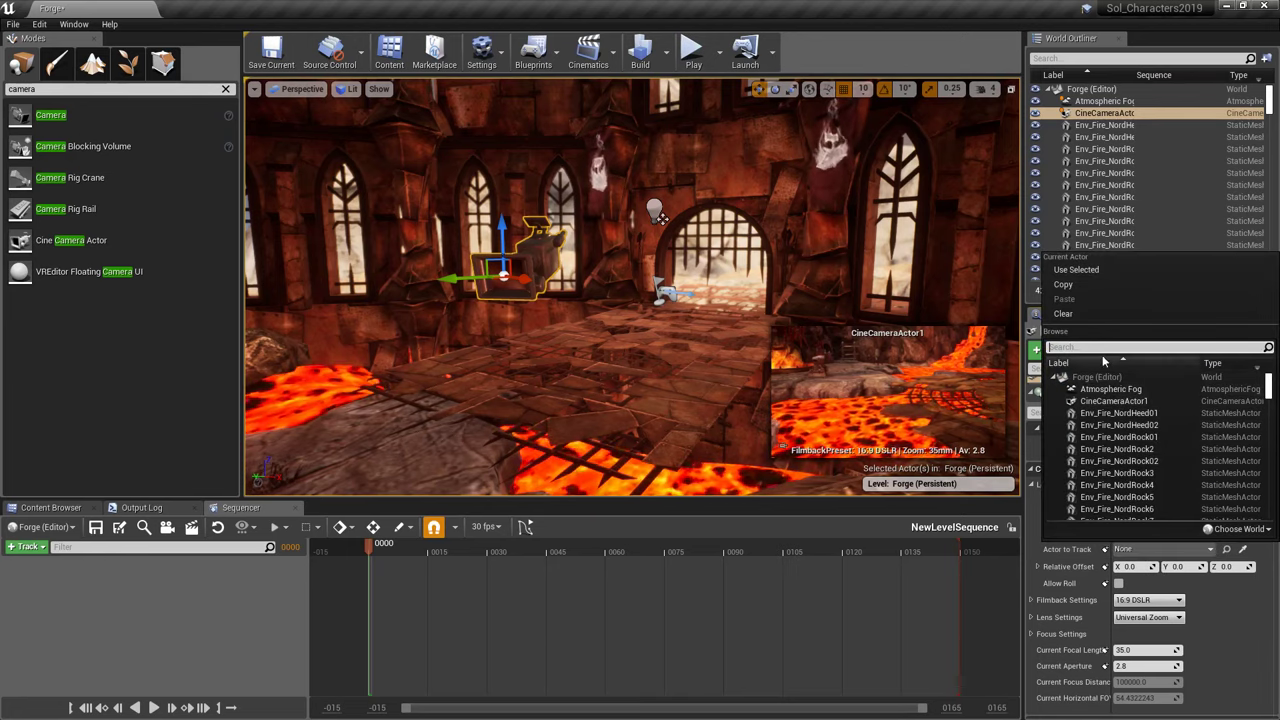
text(sol)
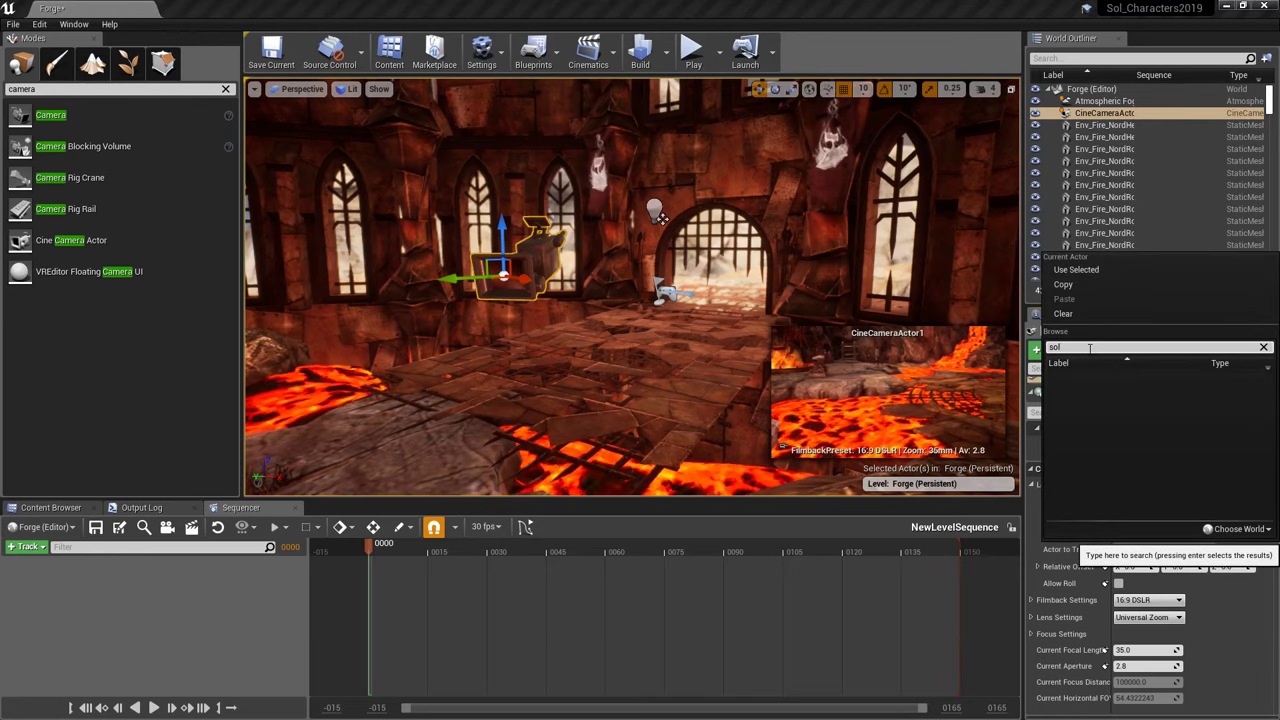
key(BackSpace)
key(BackSpace)
key(BackSpace)
text(player)
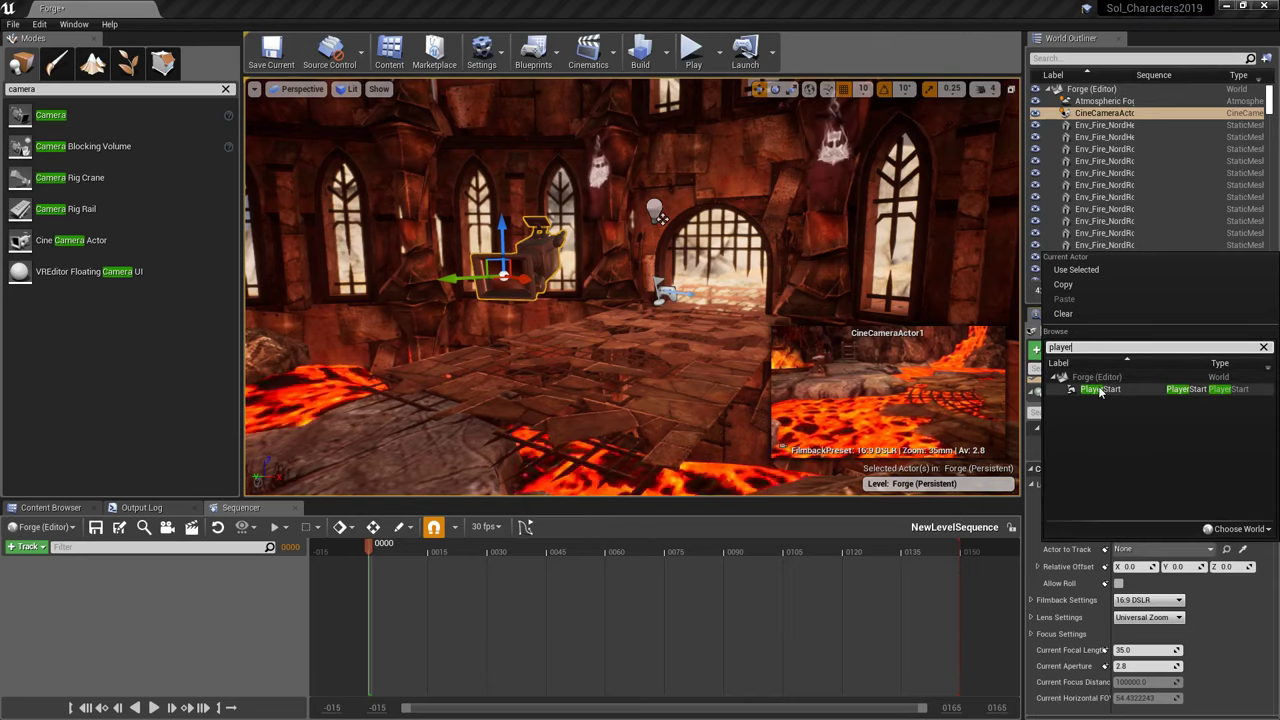
click(1100, 389)
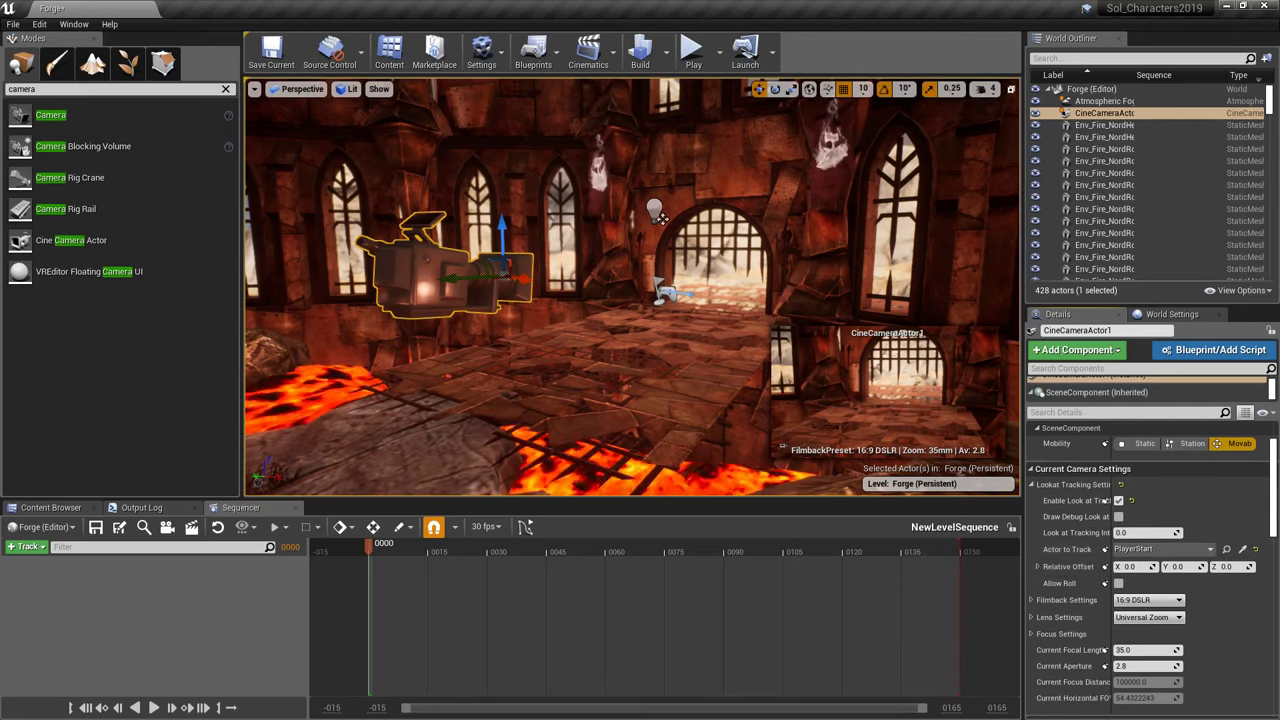
- Clear the actor class search and delete the PlayerStart actor in front of the gate
click(225, 90)
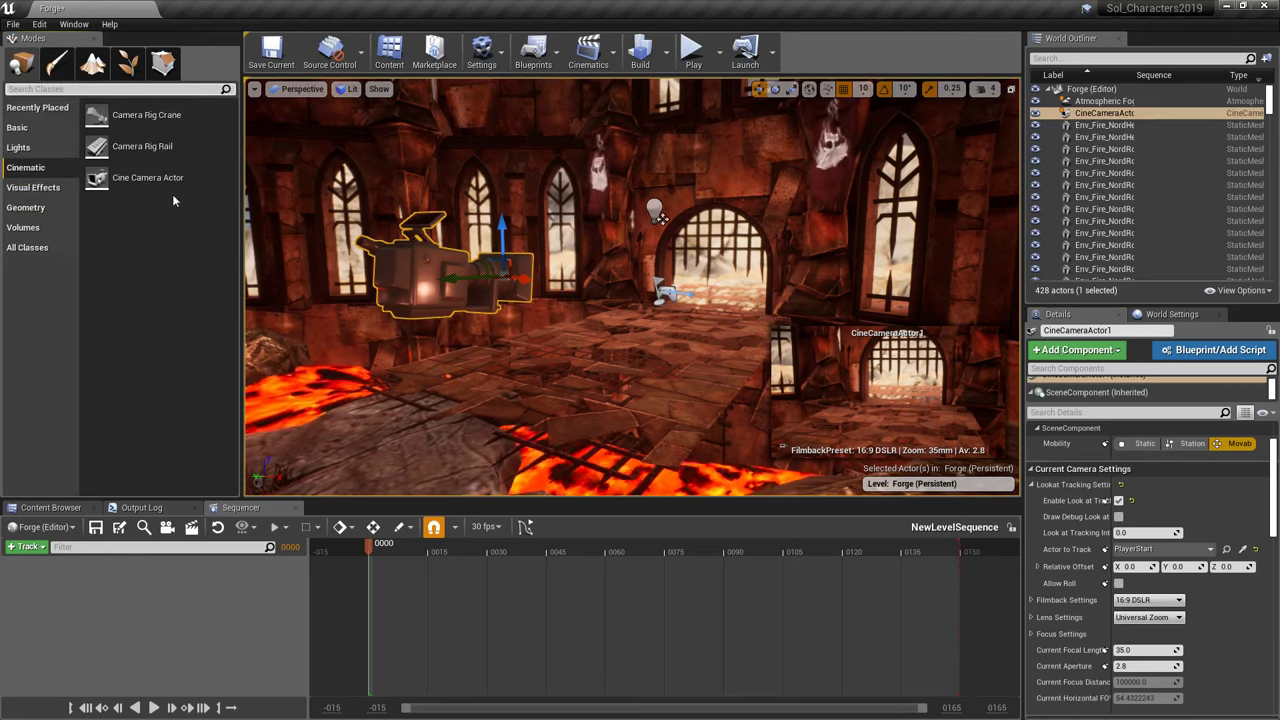
click(661, 293)
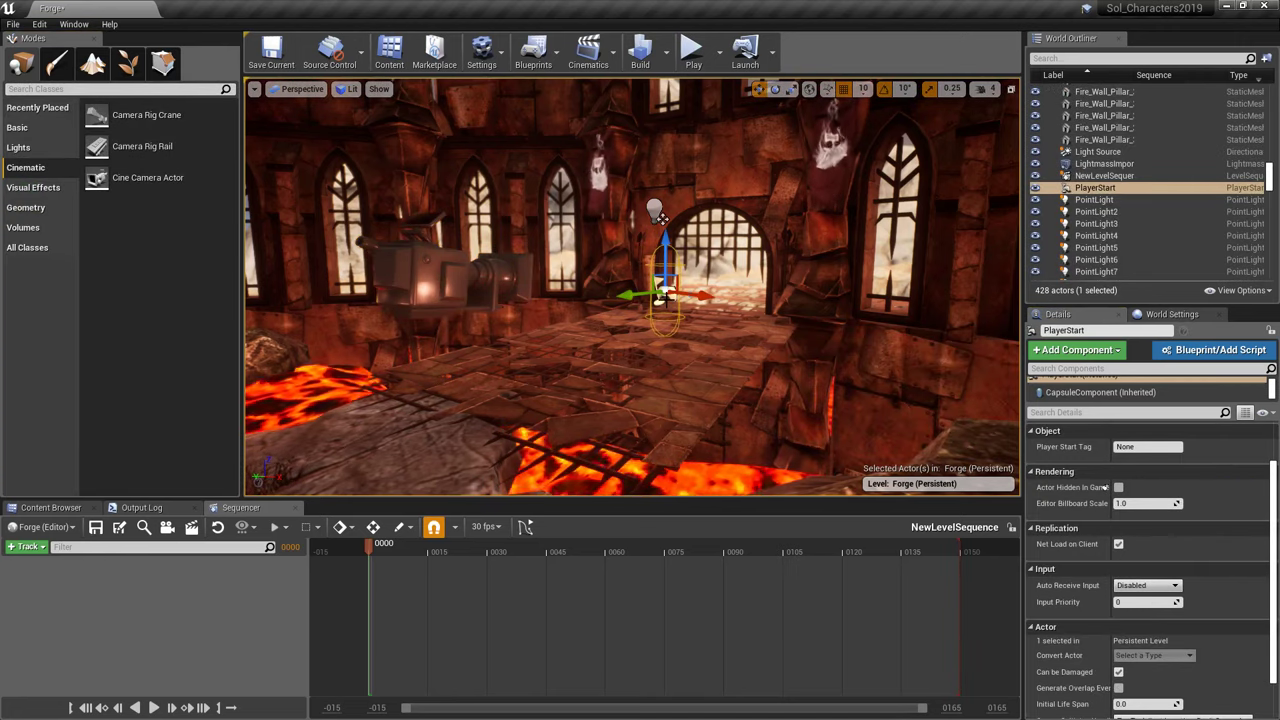
key(Delete)
click(701, 428)
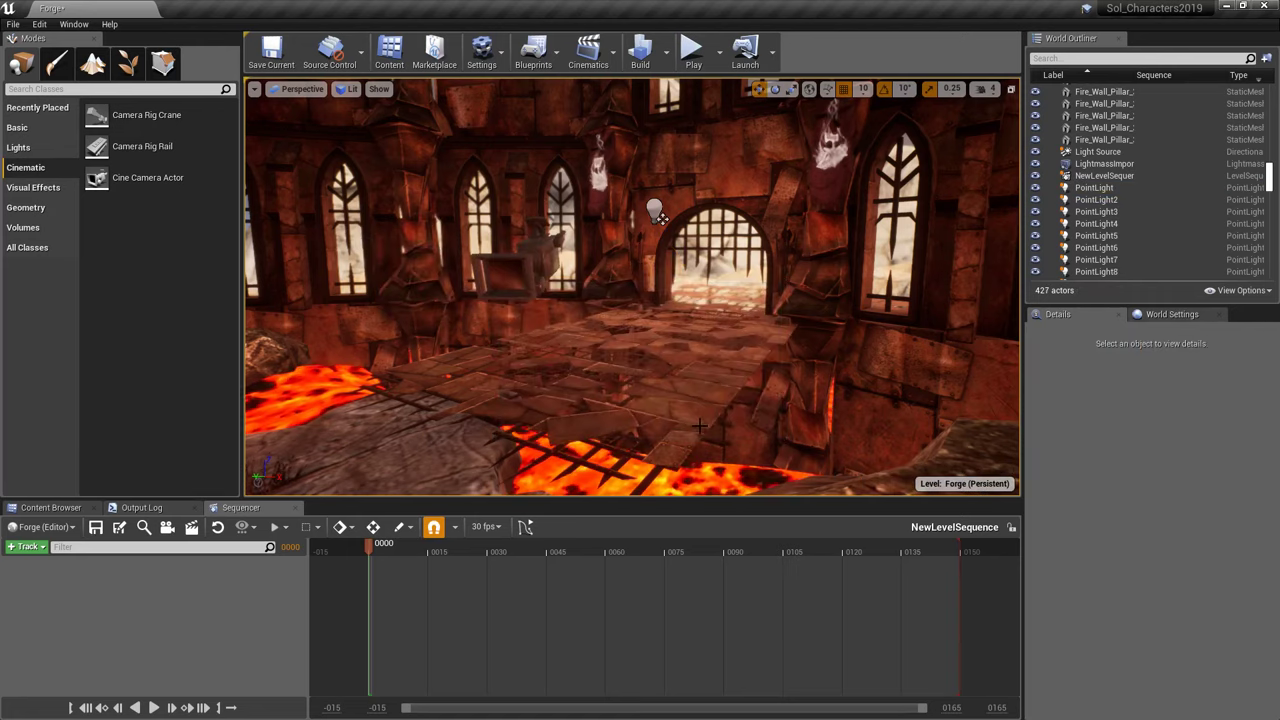
- Place SolCharacterBlueprint from the character/sol3_female folder on the floor in front of the barred gate
click(59, 589)
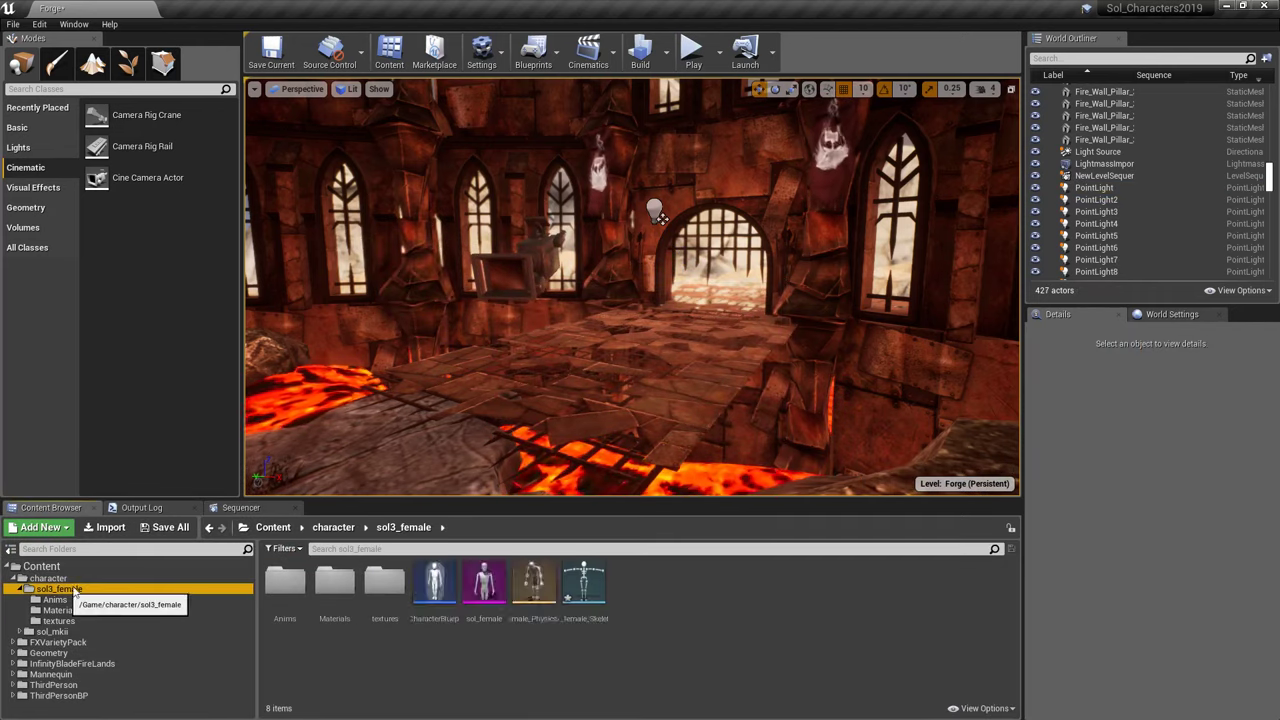
drag(434, 590, 684, 318)
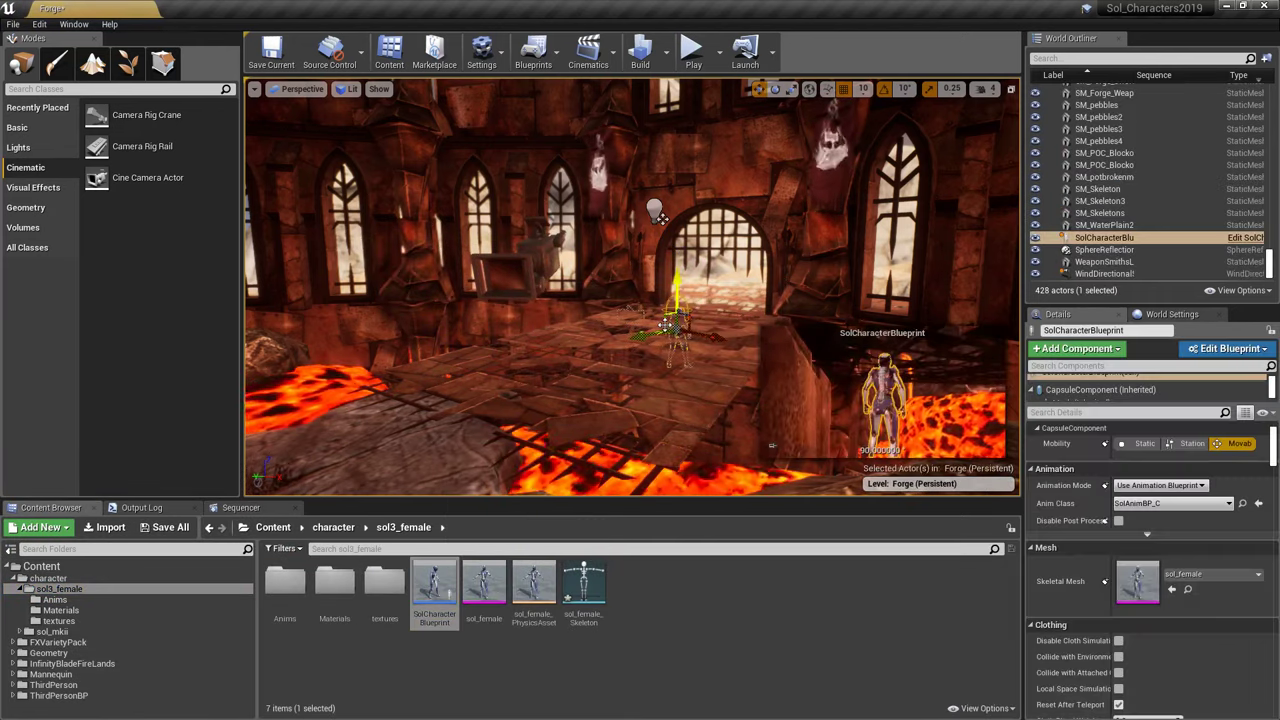
key(Delete)
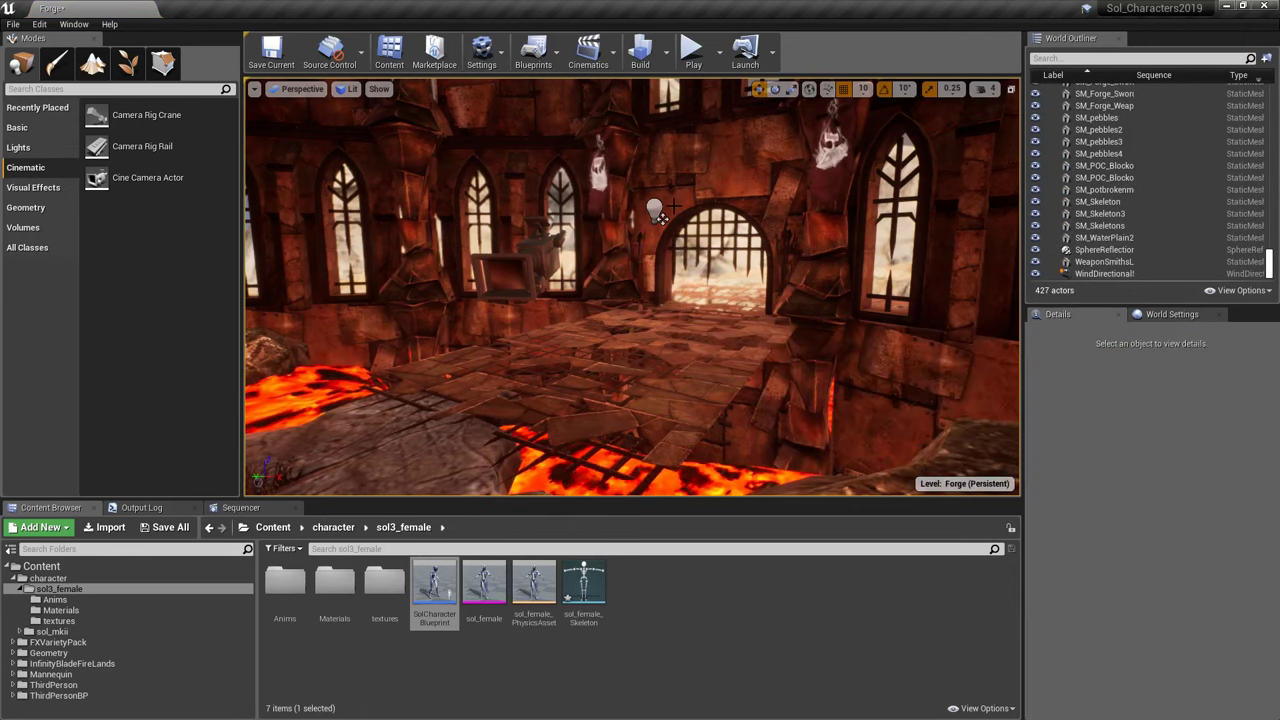
key(ctrl+z)
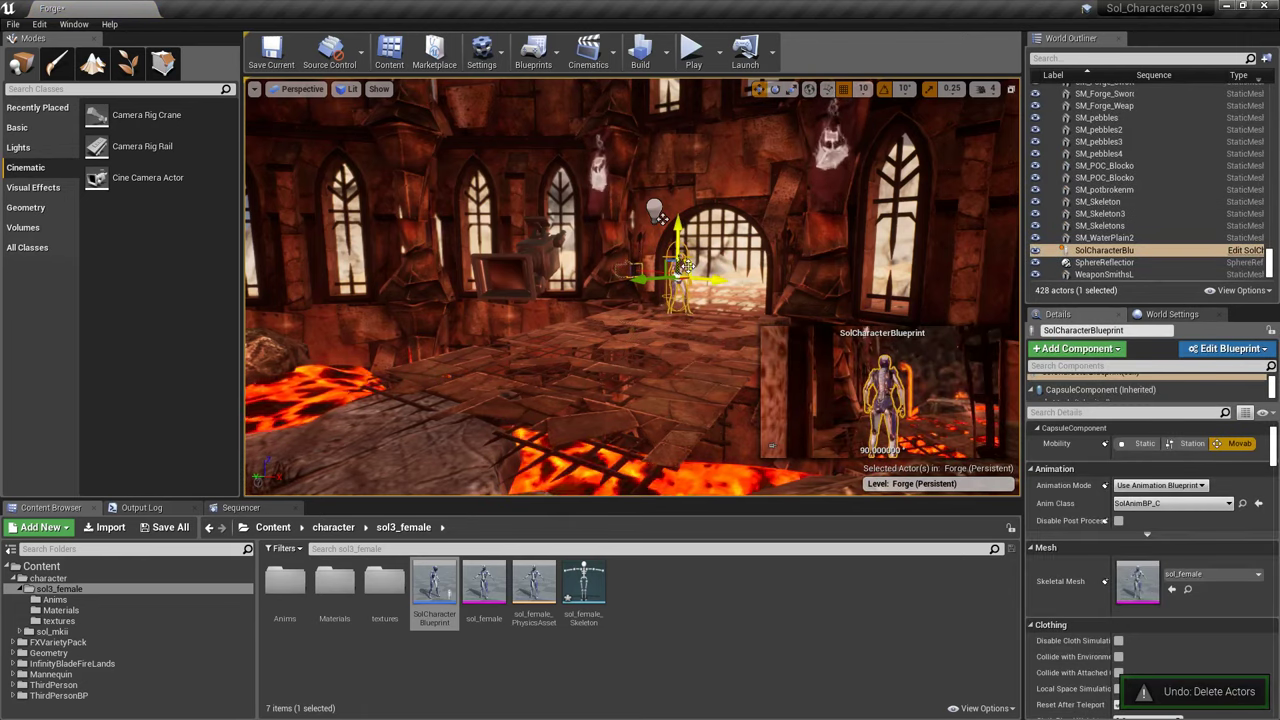
- Focus on the placed SolCharacterBlueprint and rotate it about its vertical axis in front of the gate
key(f)
key(e)
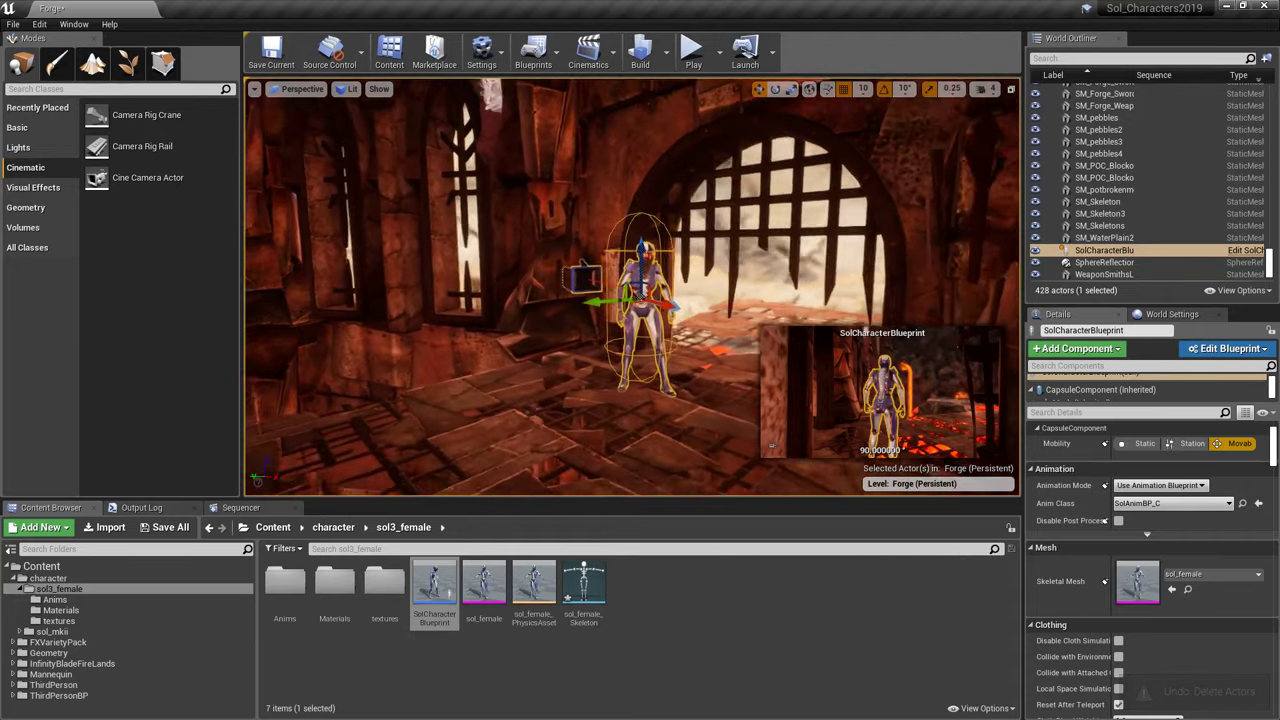
drag(642, 314, 590, 310)
right_drag(681, 178, 681, 178)
right_drag(686, 343, 686, 343)
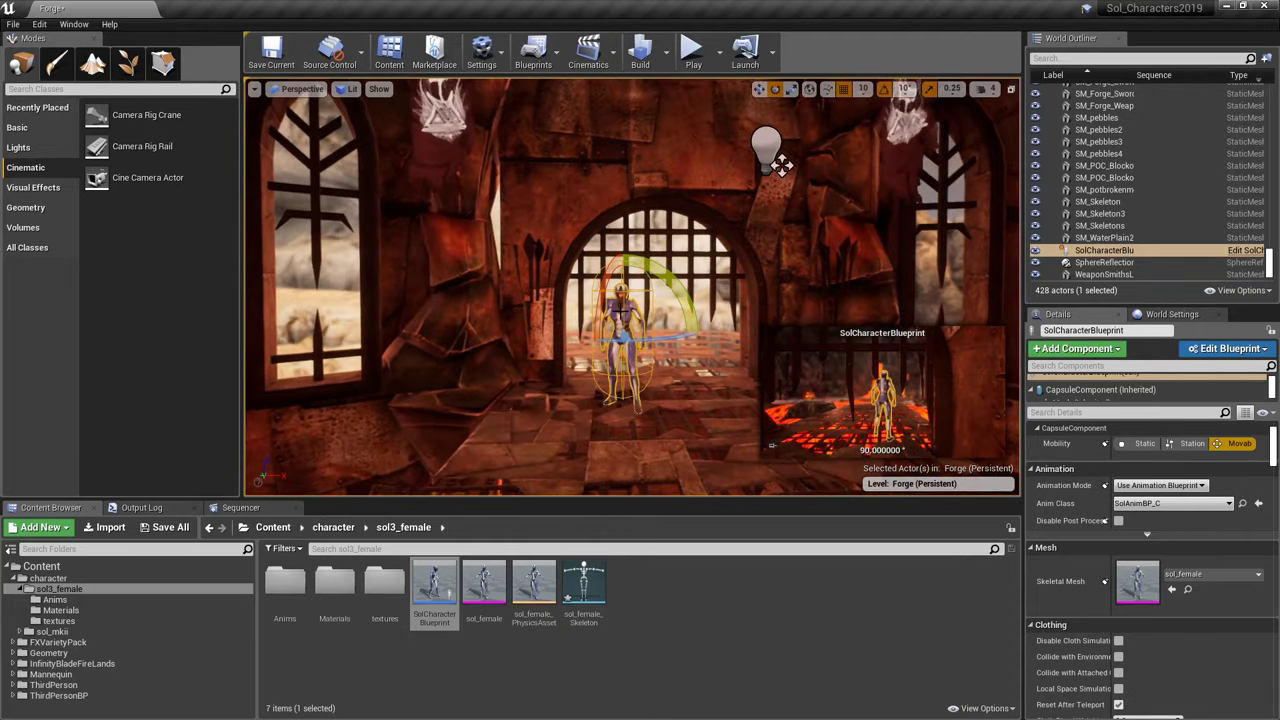
right_click(621, 318)
click(697, 391)
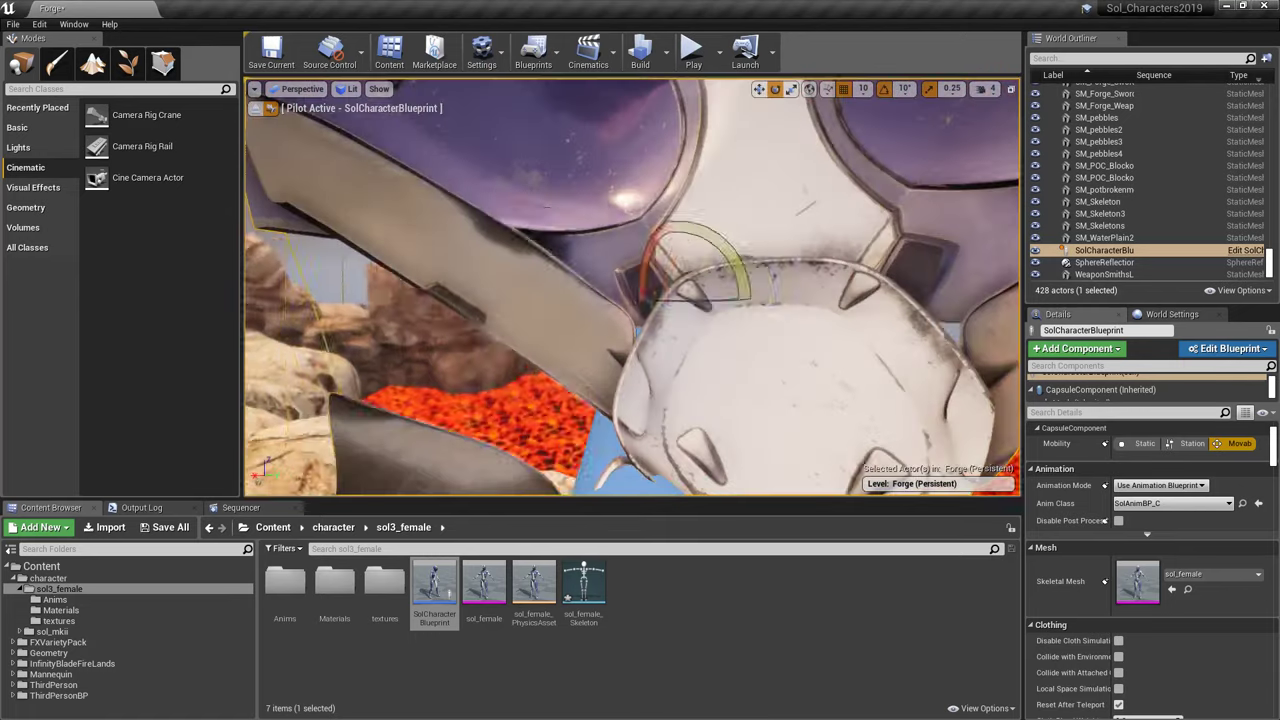
scroll(679, 362, down, 5)
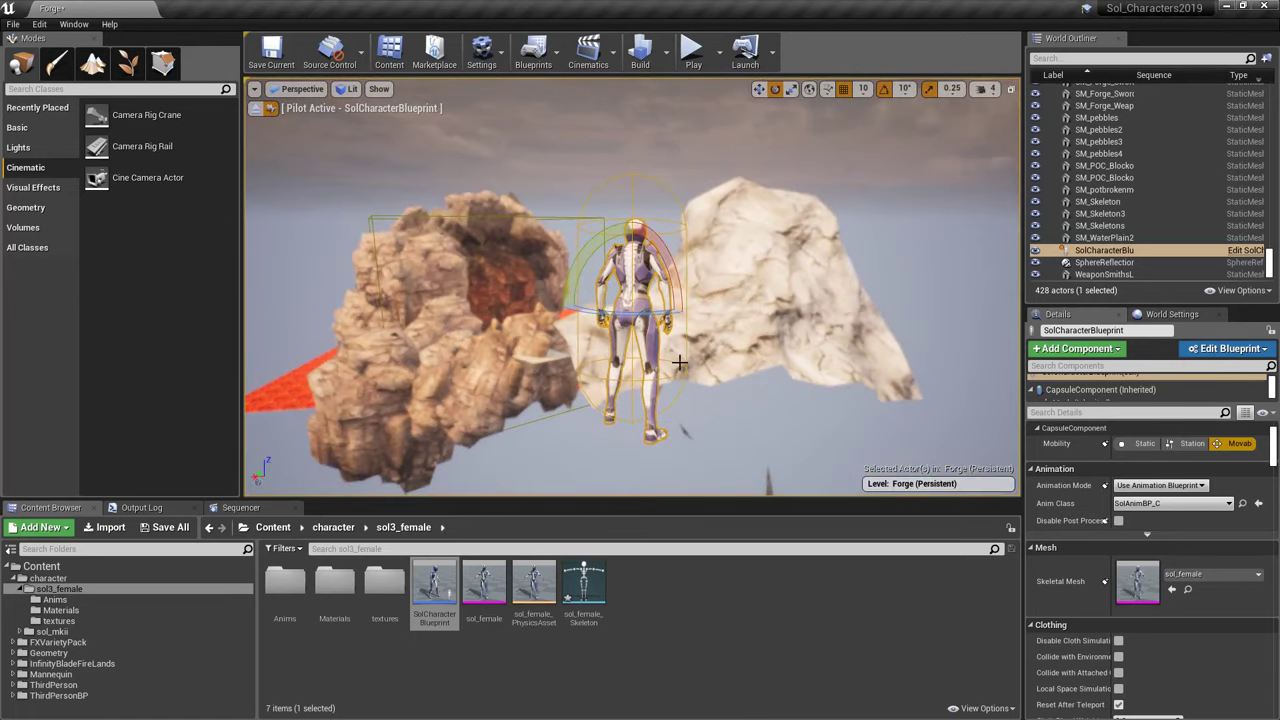
key(ctrl+z)
key(ctrl+z)
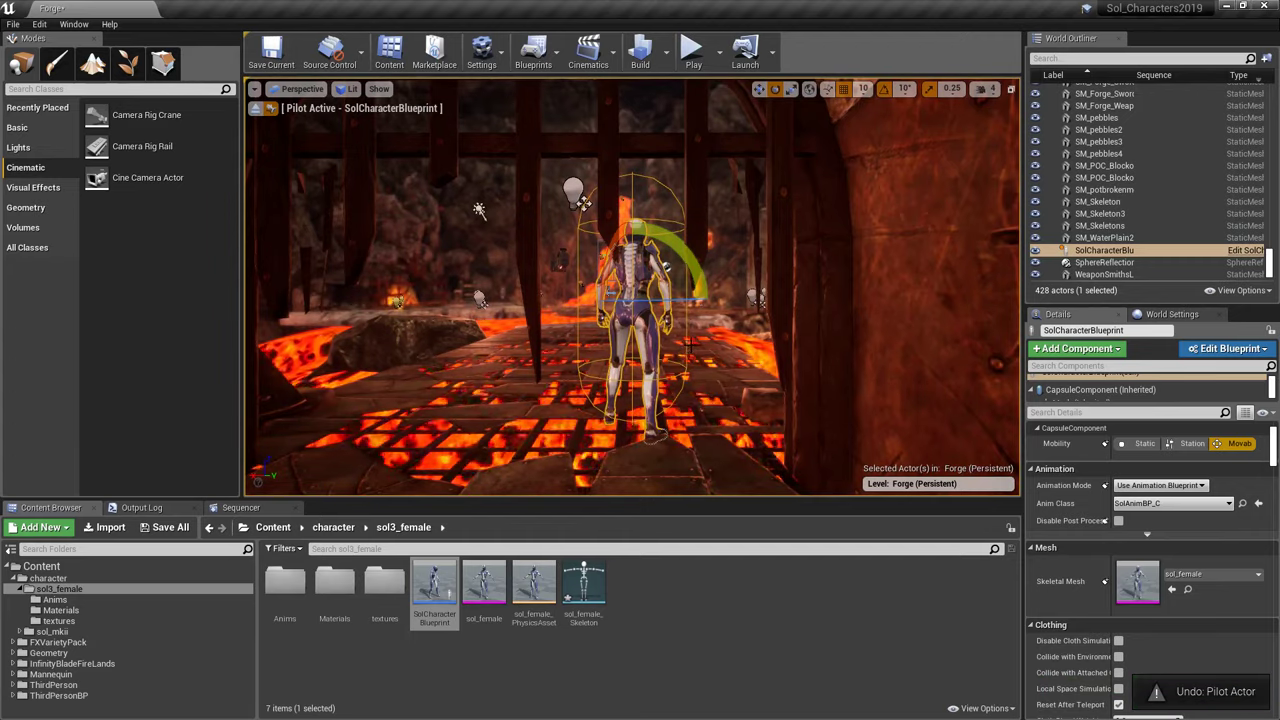
click(256, 108)
- Move the SolCharacterBlueprint forward, away from the barred gate, and rotate it about its vertical axis
key(w)
right_drag(632, 287, 600, 283)
drag(709, 305, 572, 304)
right_drag(572, 304, 553, 309)
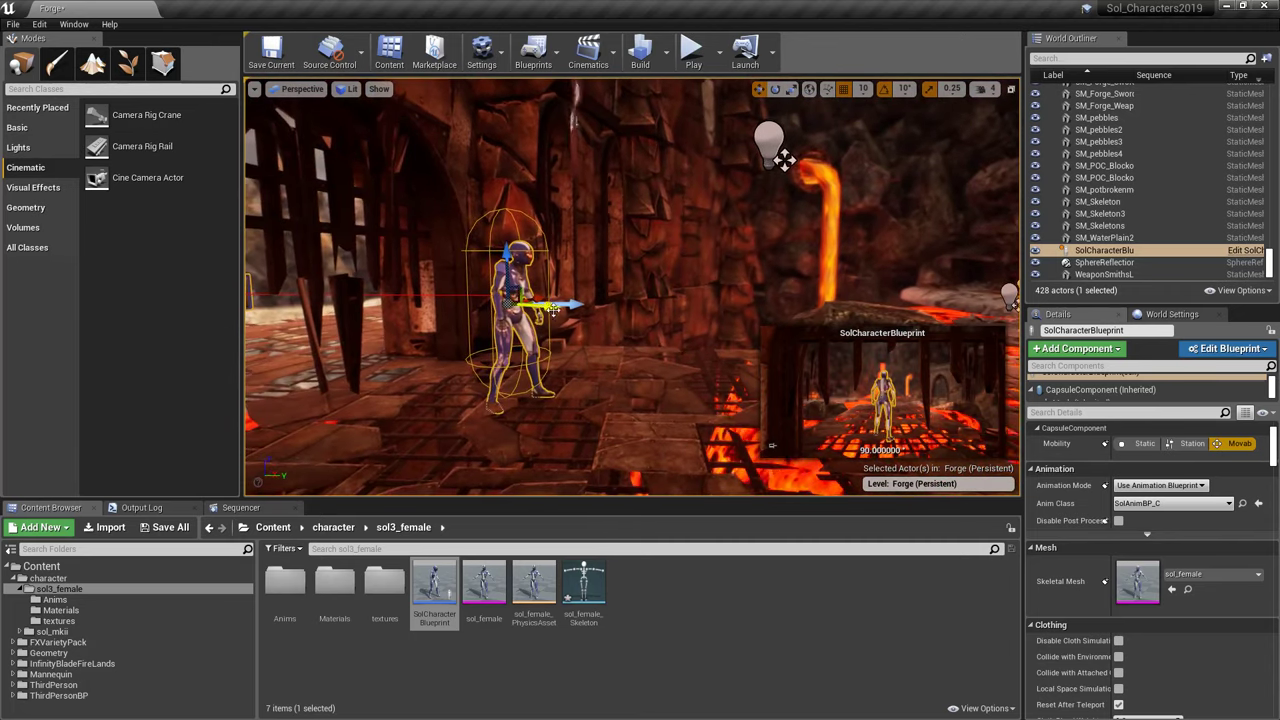
drag(552, 305, 632, 308)
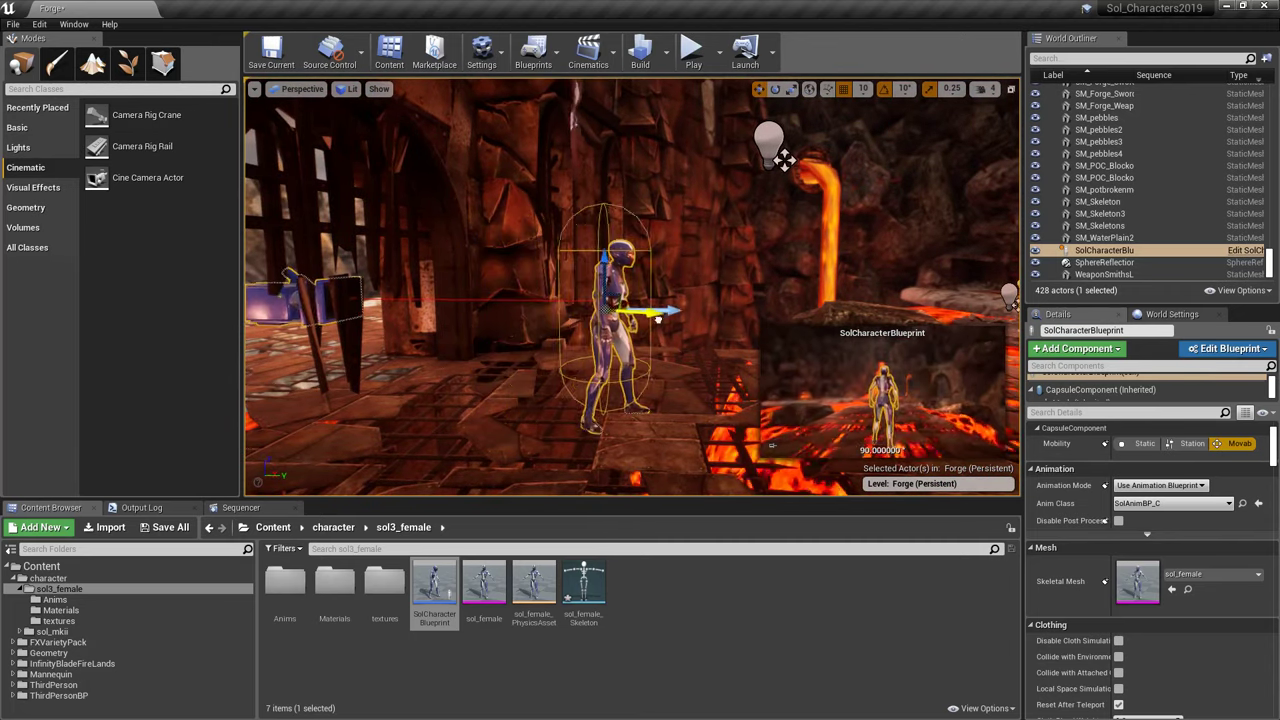
right_drag(632, 308, 540, 320)
key(e)
drag(533, 323, 568, 312)
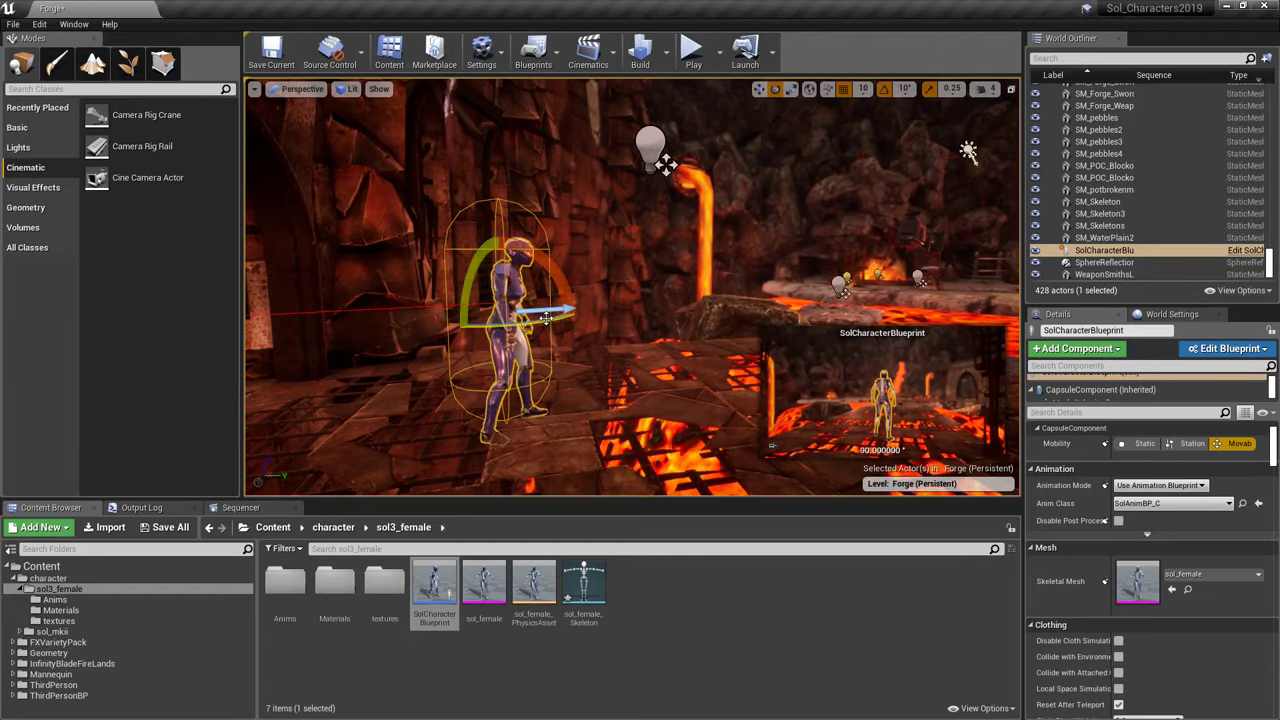
- Select the cine camera and set its Actor to Track to SolCharacterBlueprint
right_drag(546, 318, 587, 270)
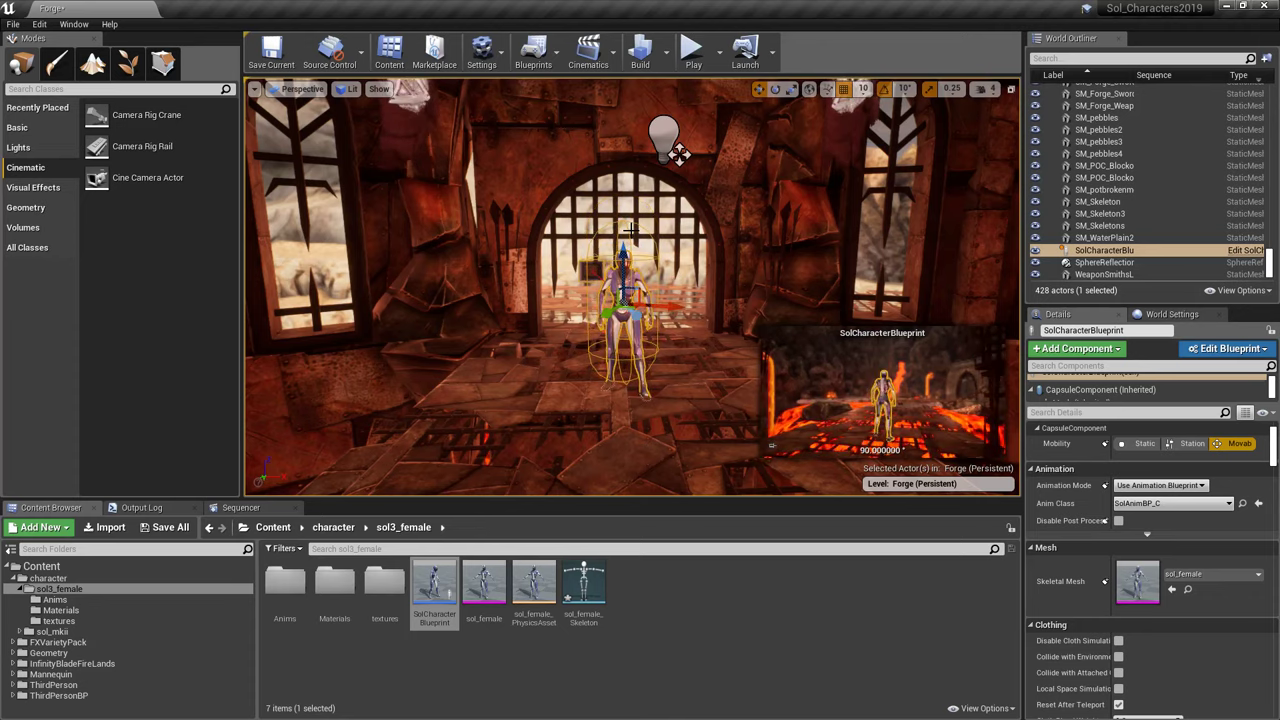
mouse_move(679, 153)
right_down()
mouse_move(660, 153)
mouse_move(675, 152)
right_up()
right_drag(675, 380, 673, 404)
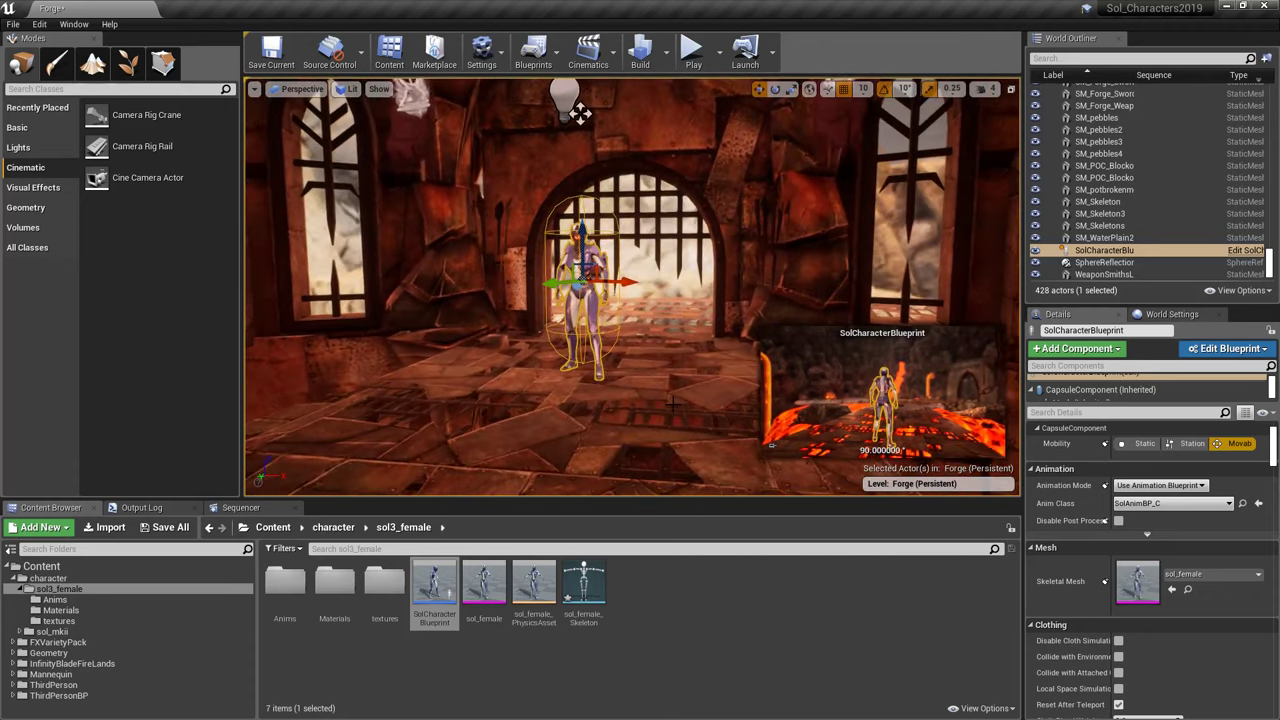
mouse_move(581, 113)
right_down()
mouse_move(525, 118)
mouse_move(595, 118)
right_up()
click(326, 206)
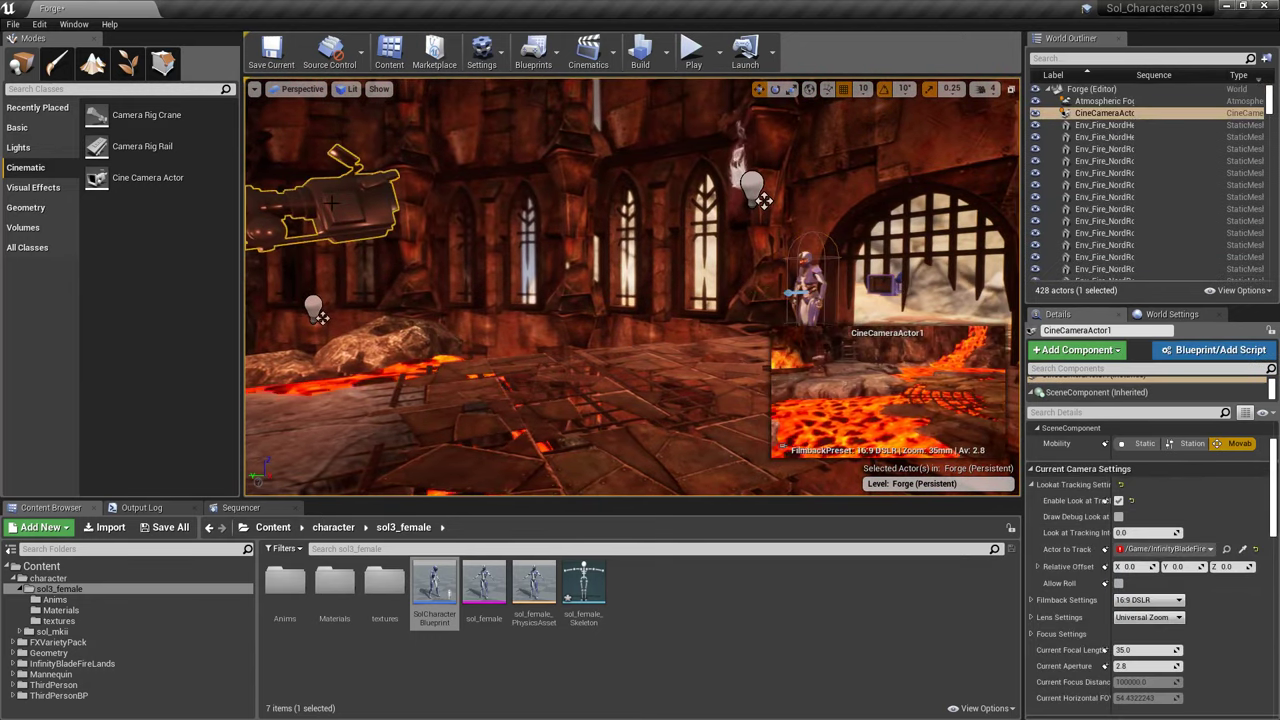
click(1160, 549)
text(so)
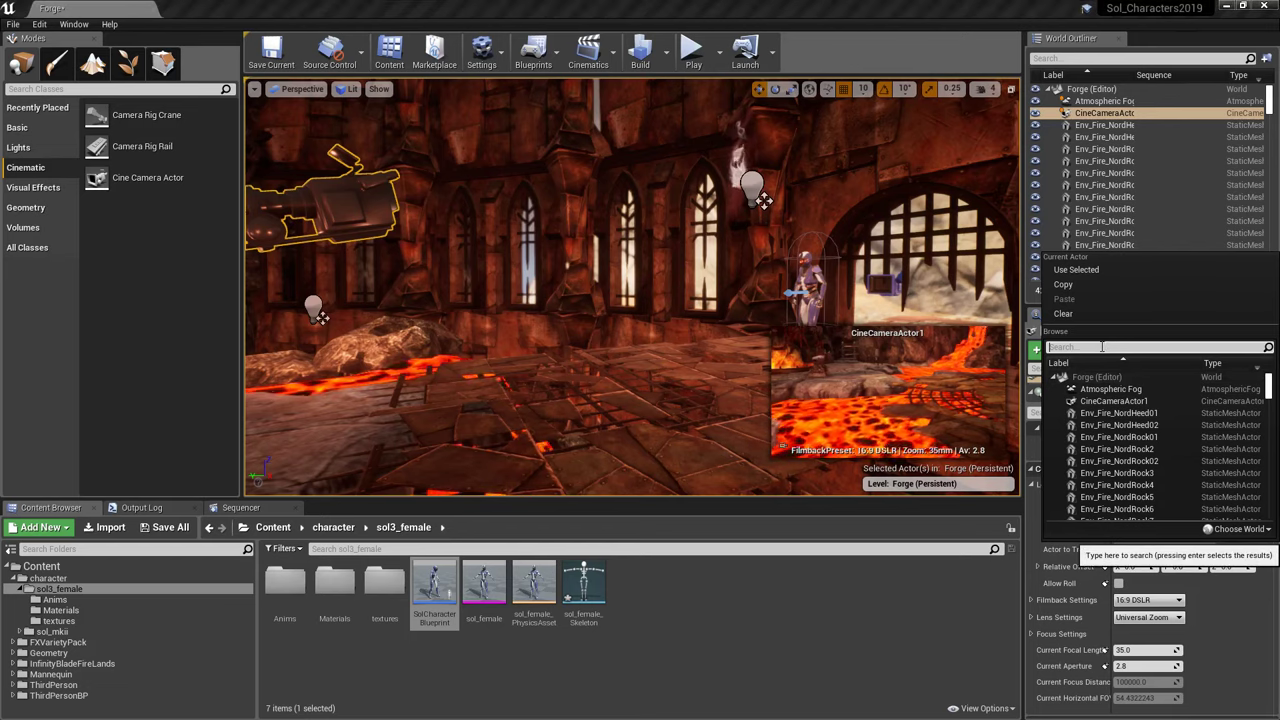
text(l)
key(Return)
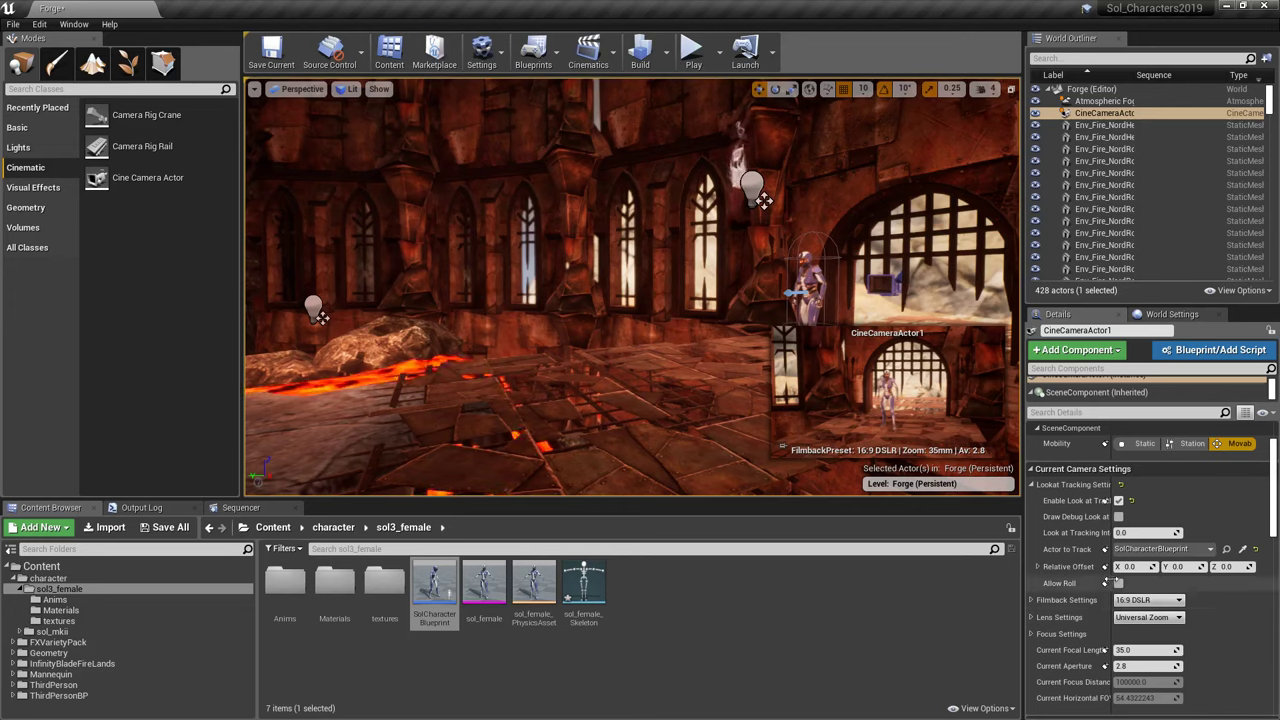
- Turn on the camera's debug look-at drawing and set its Relative Offset to about X 16.8 and Z 51, at the character's head
click(1118, 516)
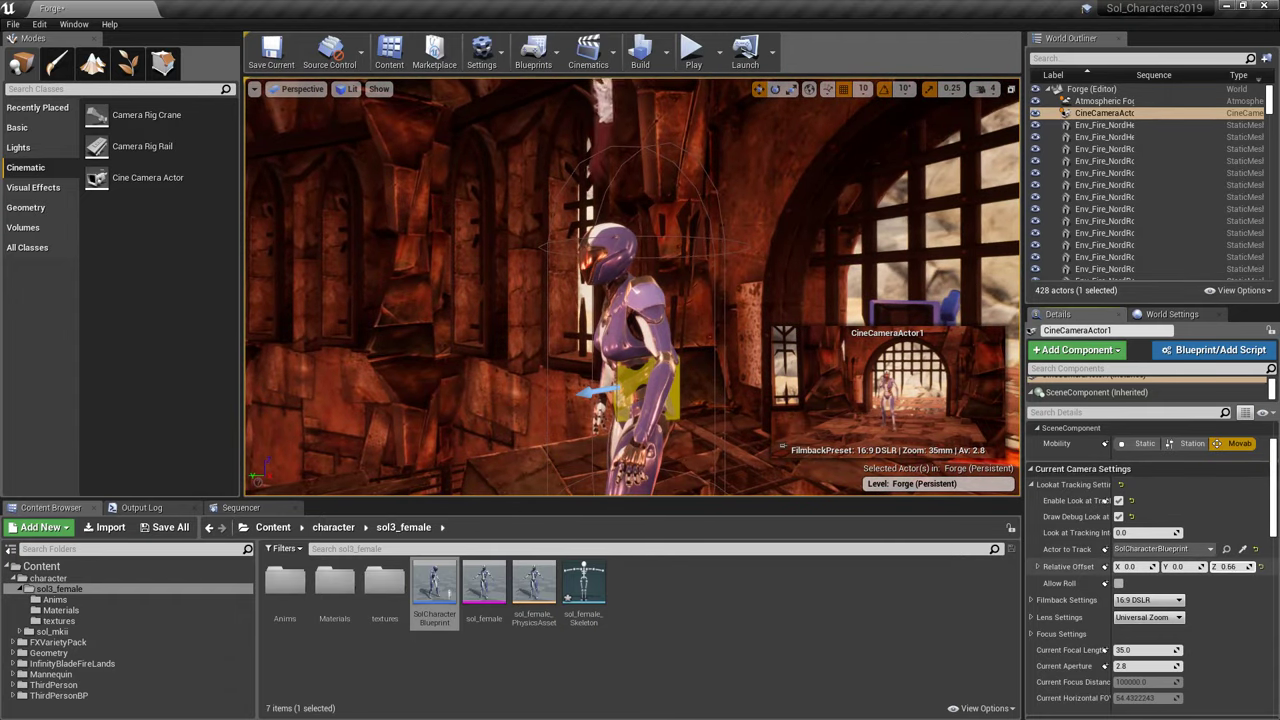
mouse_move(1232, 566)
mouse_down()
mouse_move(1268, 566)
mouse_move(1225, 566)
mouse_up()
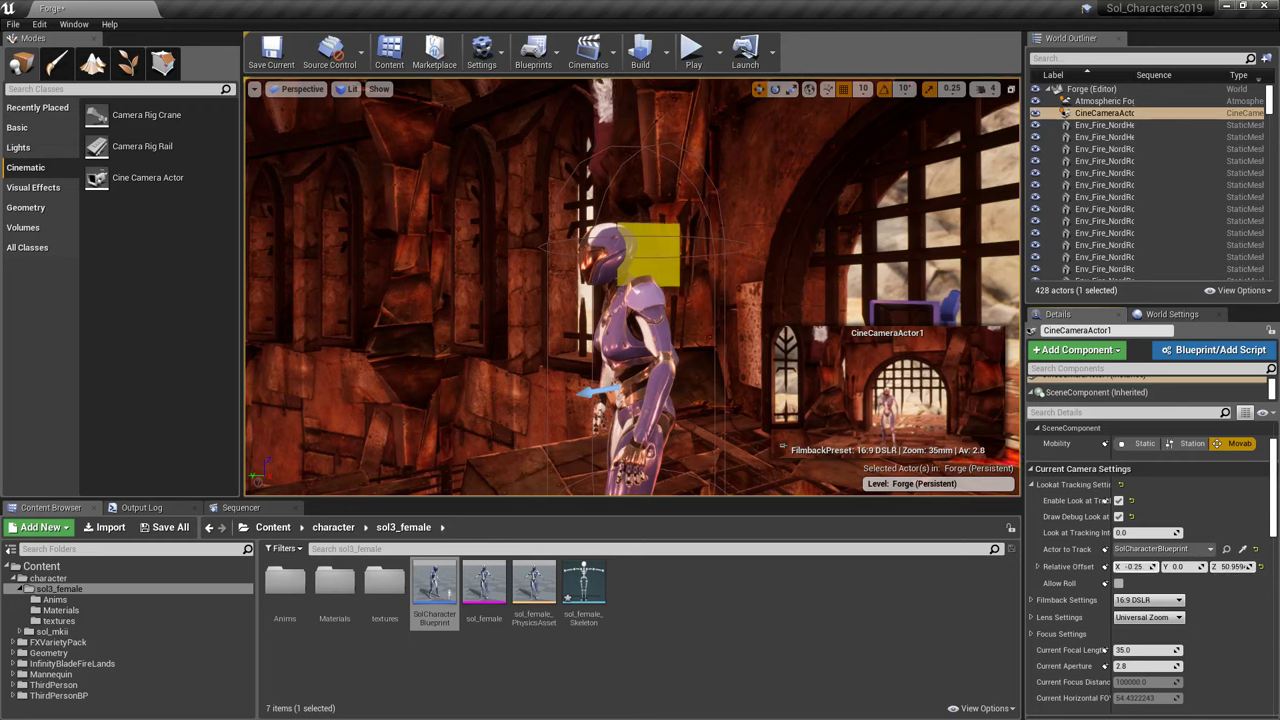
drag(1135, 566, 1150, 566)
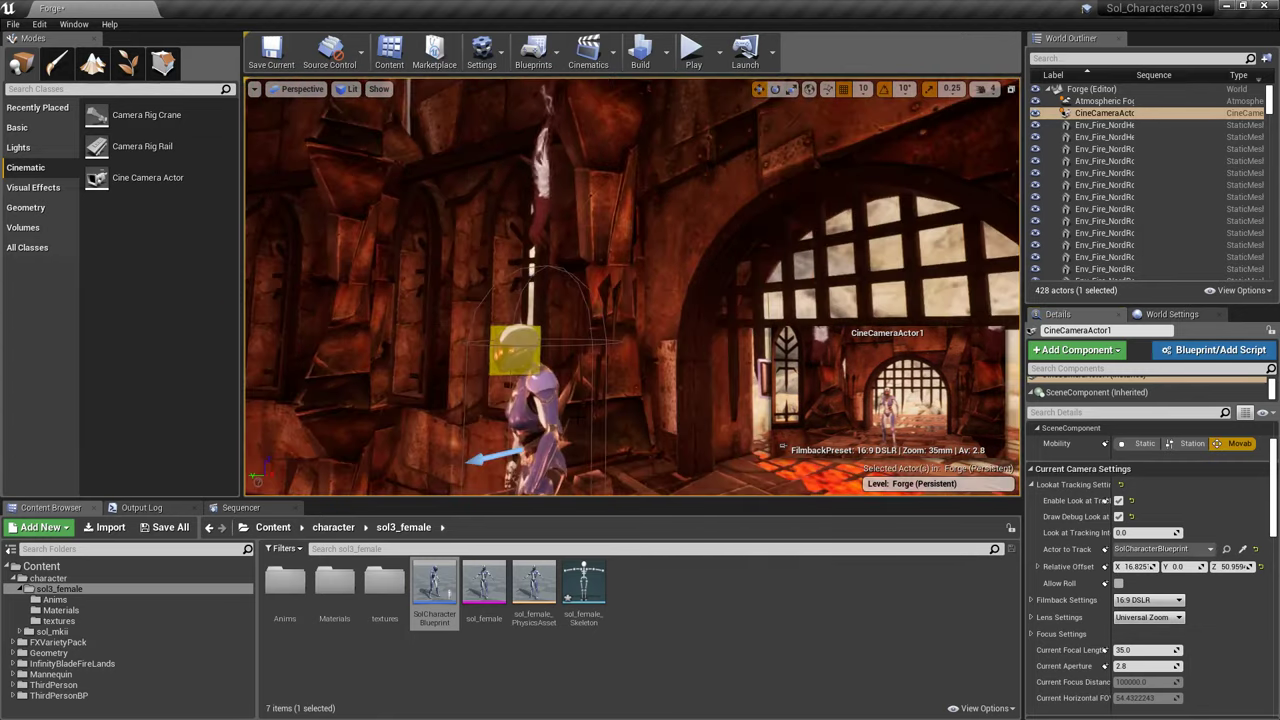
mouse_move(579, 415)
right_down()
mouse_move(640, 415)
mouse_move(579, 415)
right_up()
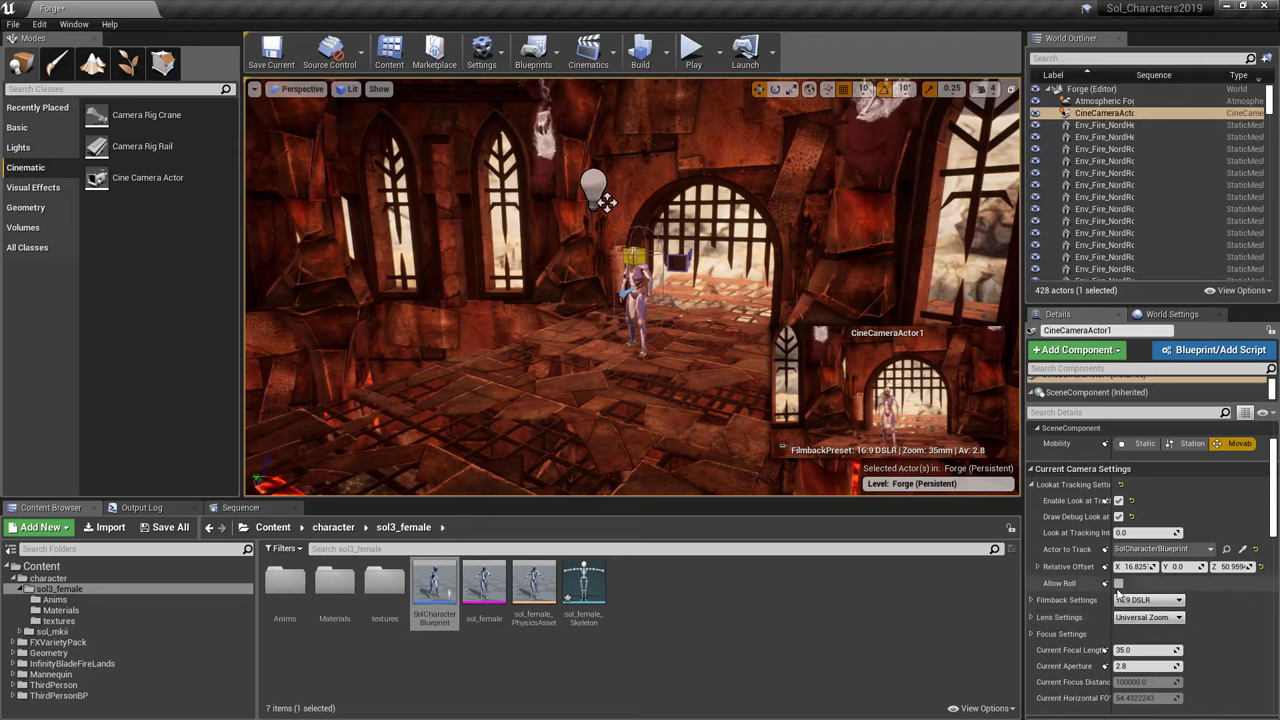
- Play the level in the editor to check which character is controlled, and end the session
scroll(1113, 588, down, 3)
scroll(1112, 582, up, 4)
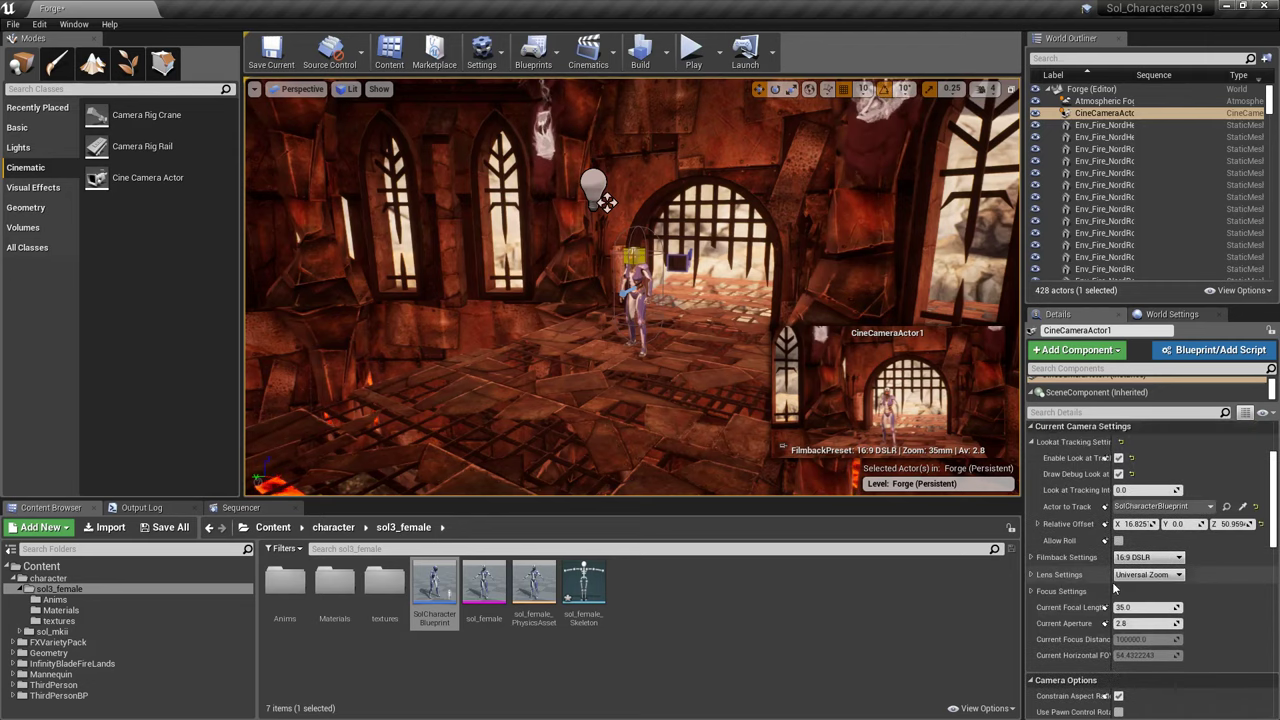
key(s)
right_drag(632, 286, 617, 316)
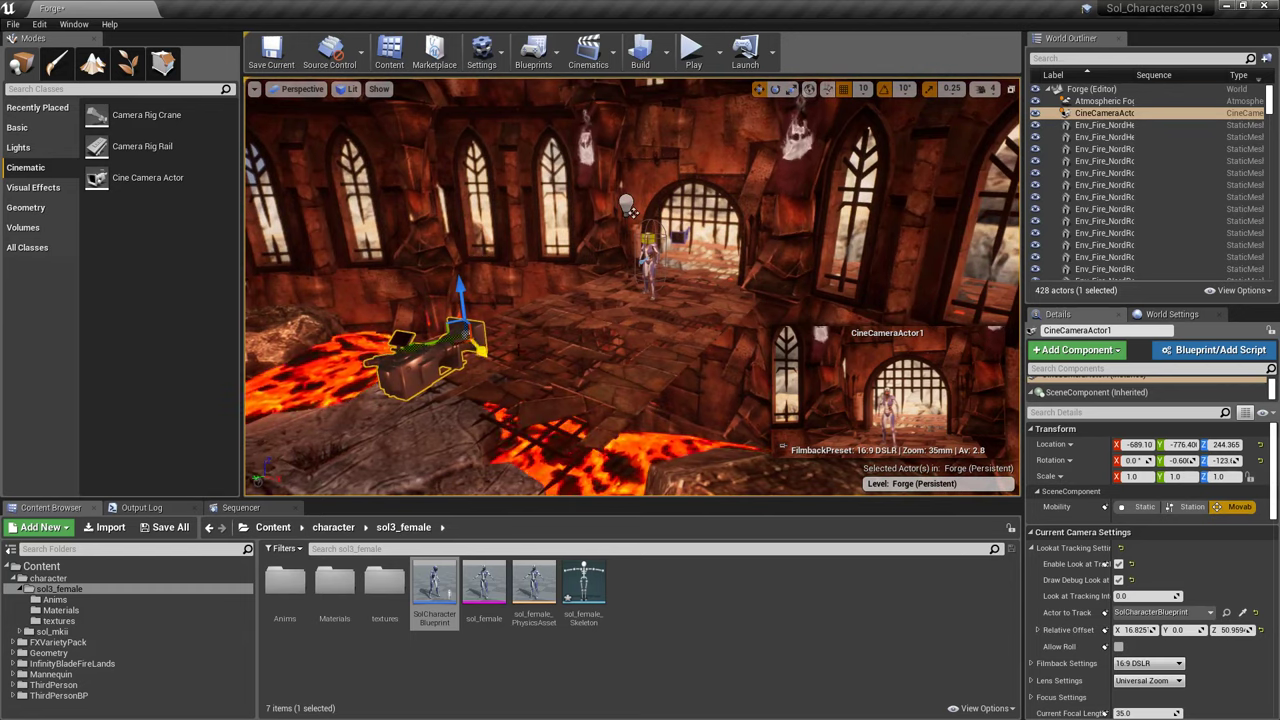
drag(632, 212, 611, 217)
key(s)
right_drag(627, 359, 631, 358)
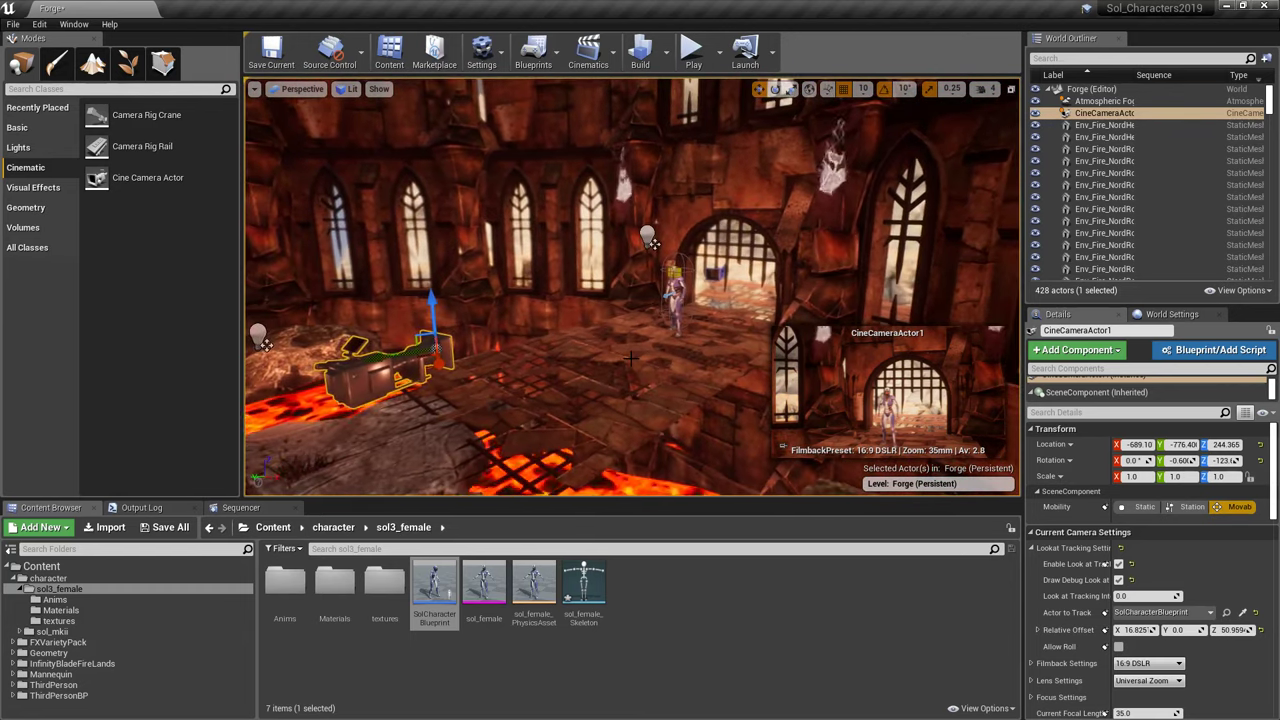
click(690, 56)
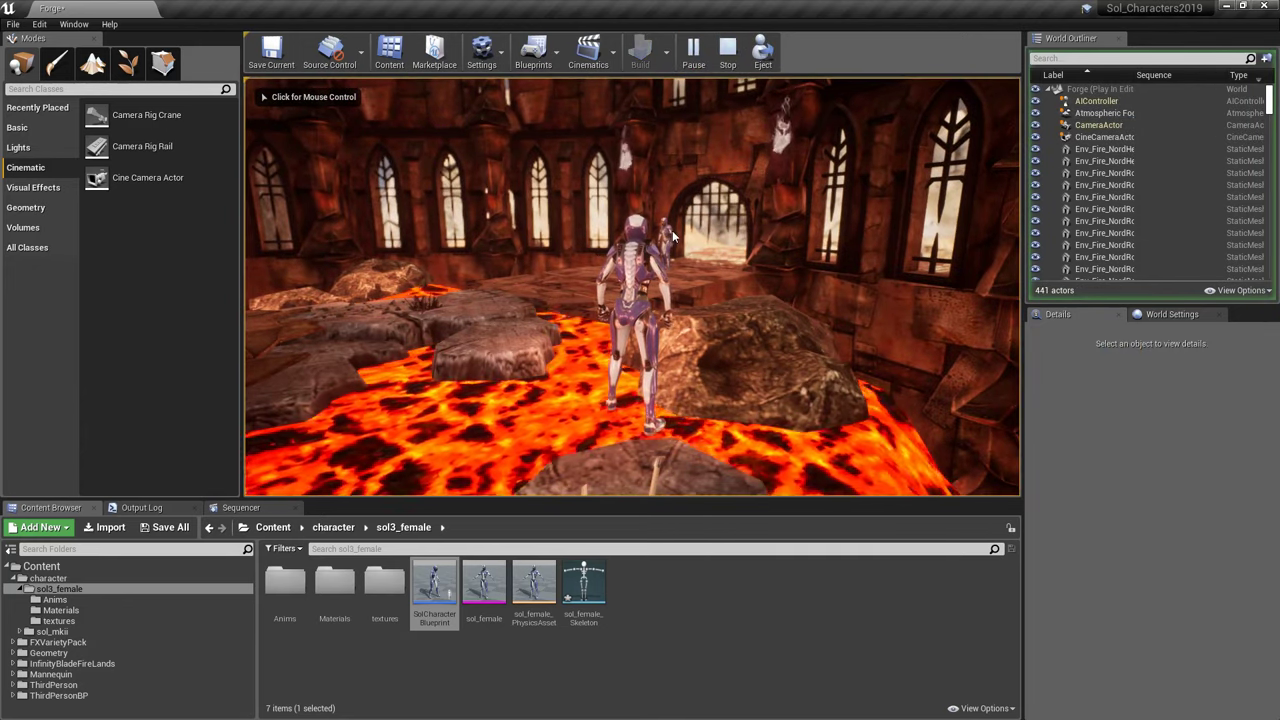
key(Escape)
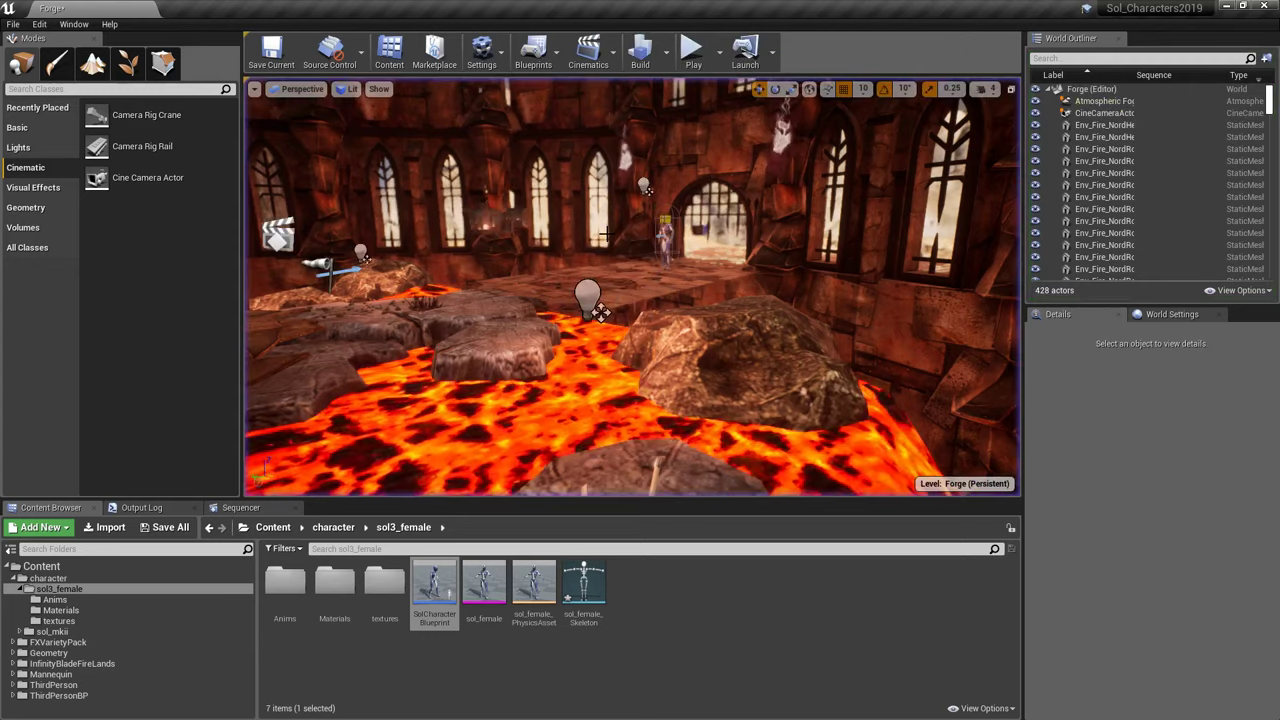
- Set Auto Possess Player to Player 0 for the SolCharacterBlueprint standing in front of the gate
click(665, 232)
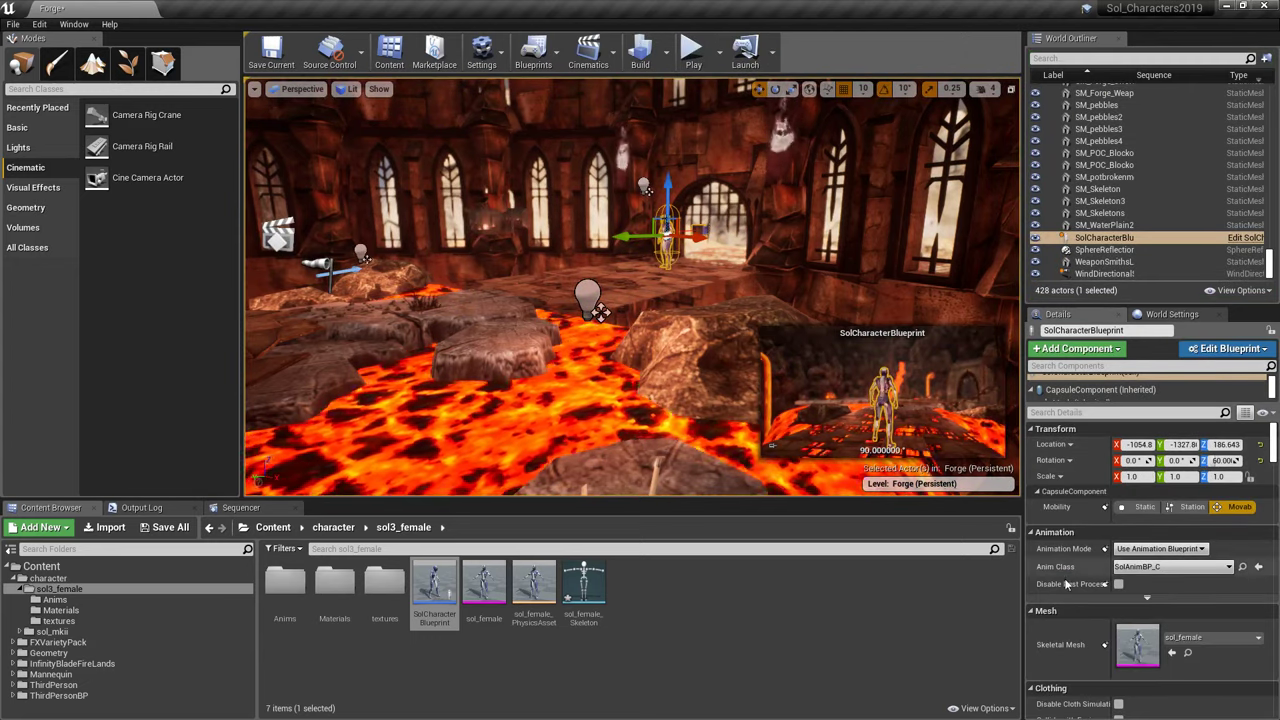
scroll(1100, 595, down, 10)
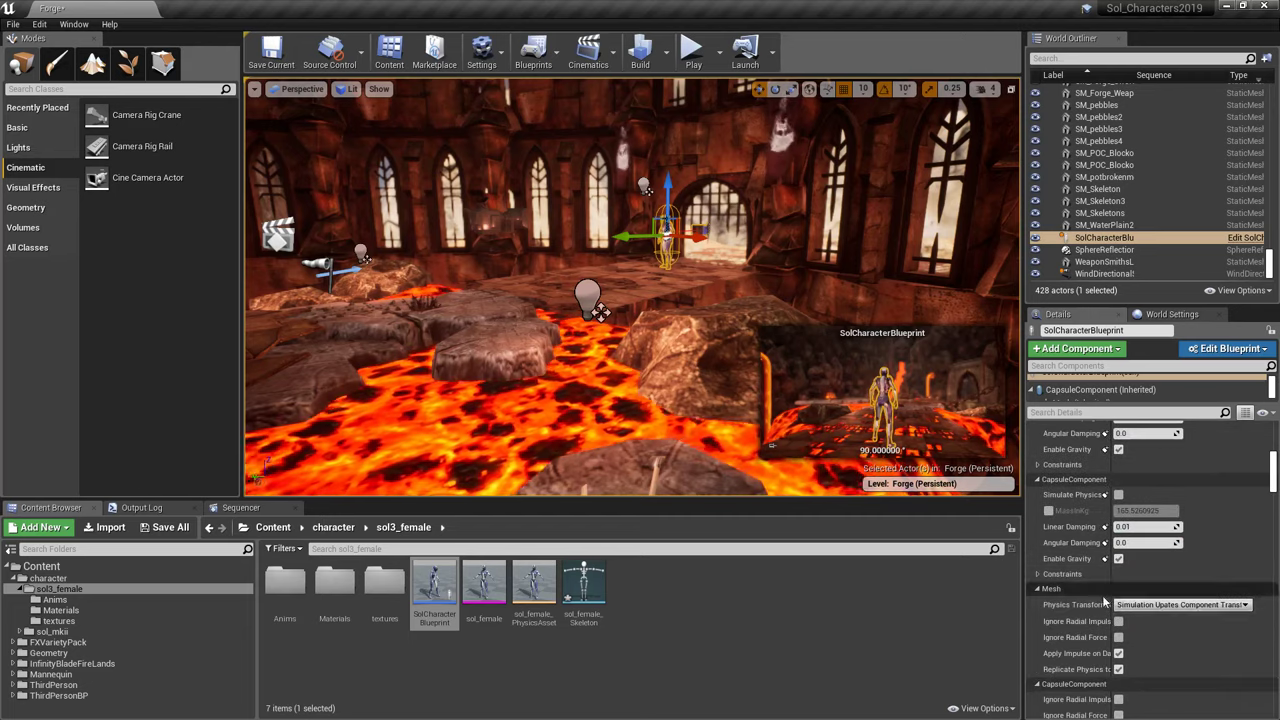
scroll(1104, 600, down, 8)
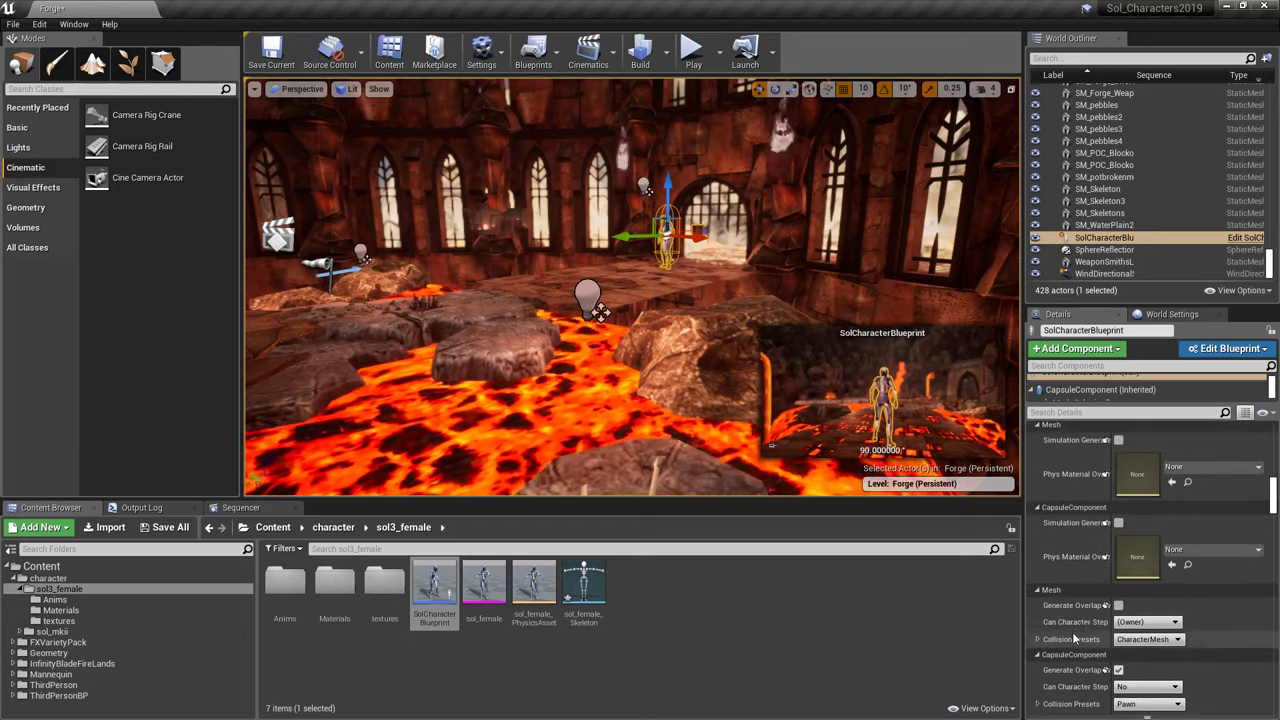
scroll(1078, 630, down, 10)
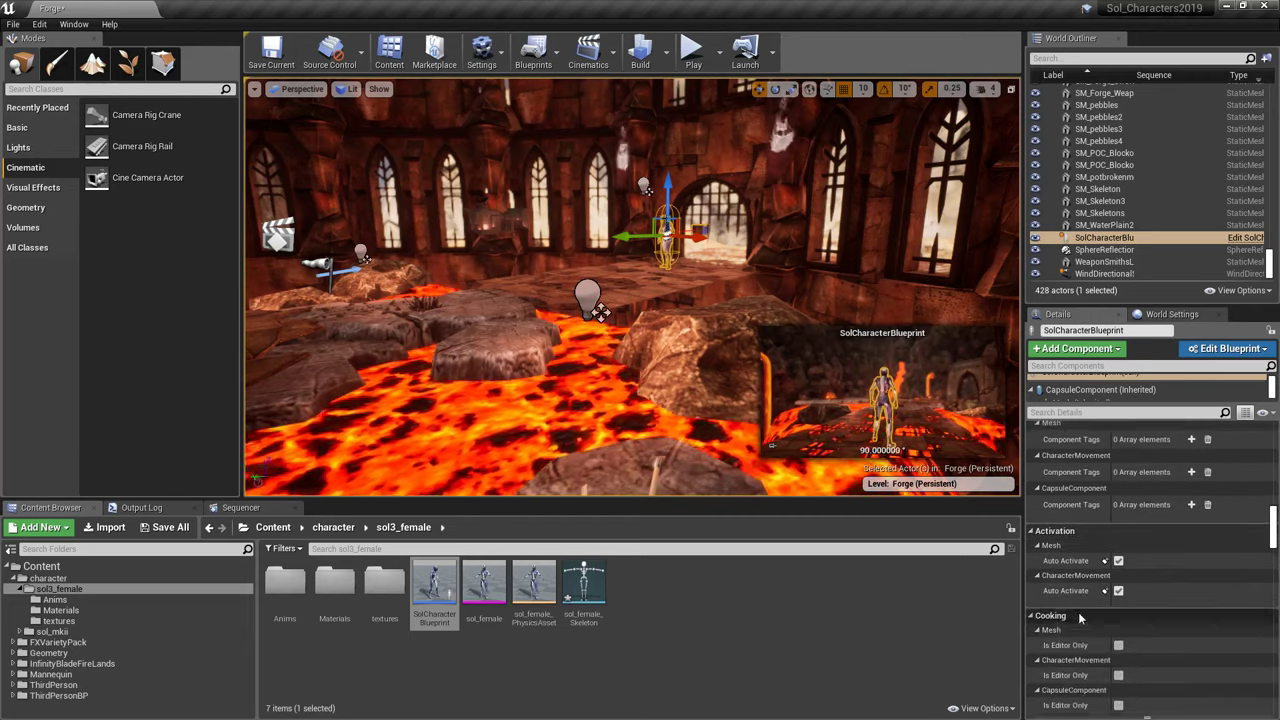
scroll(1079, 619, down, 10)
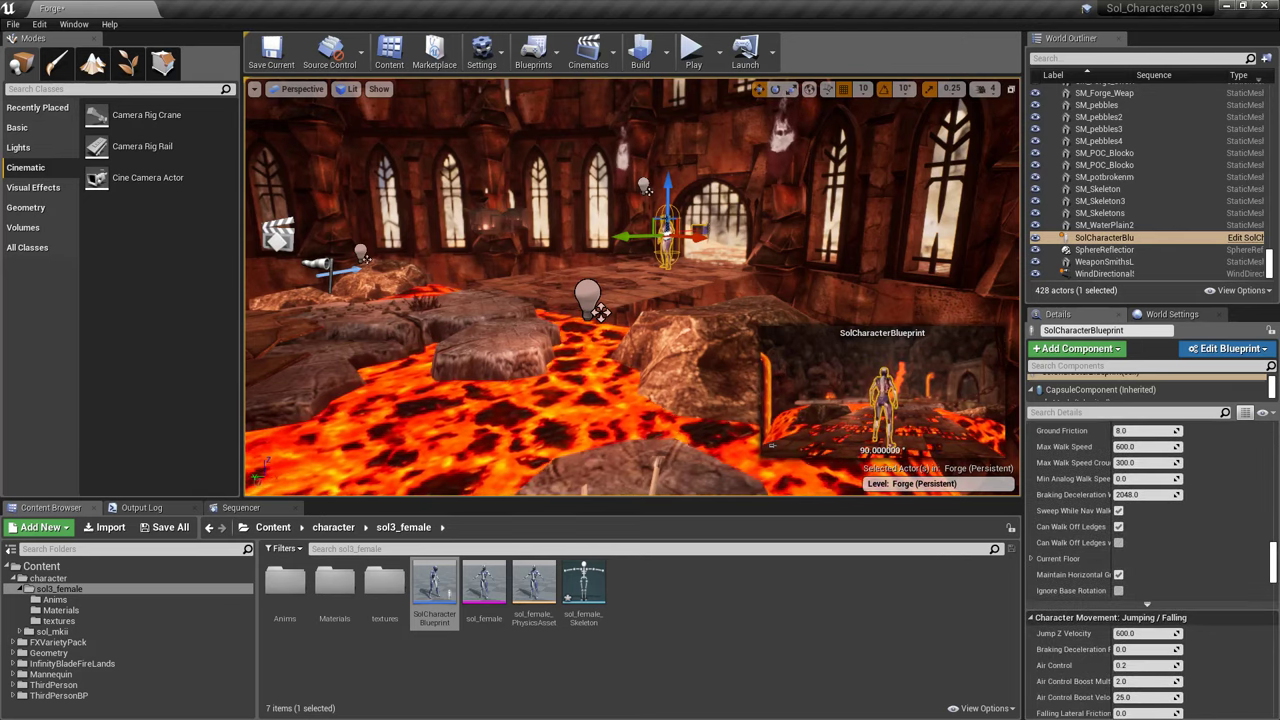
scroll(1150, 570, down, 10)
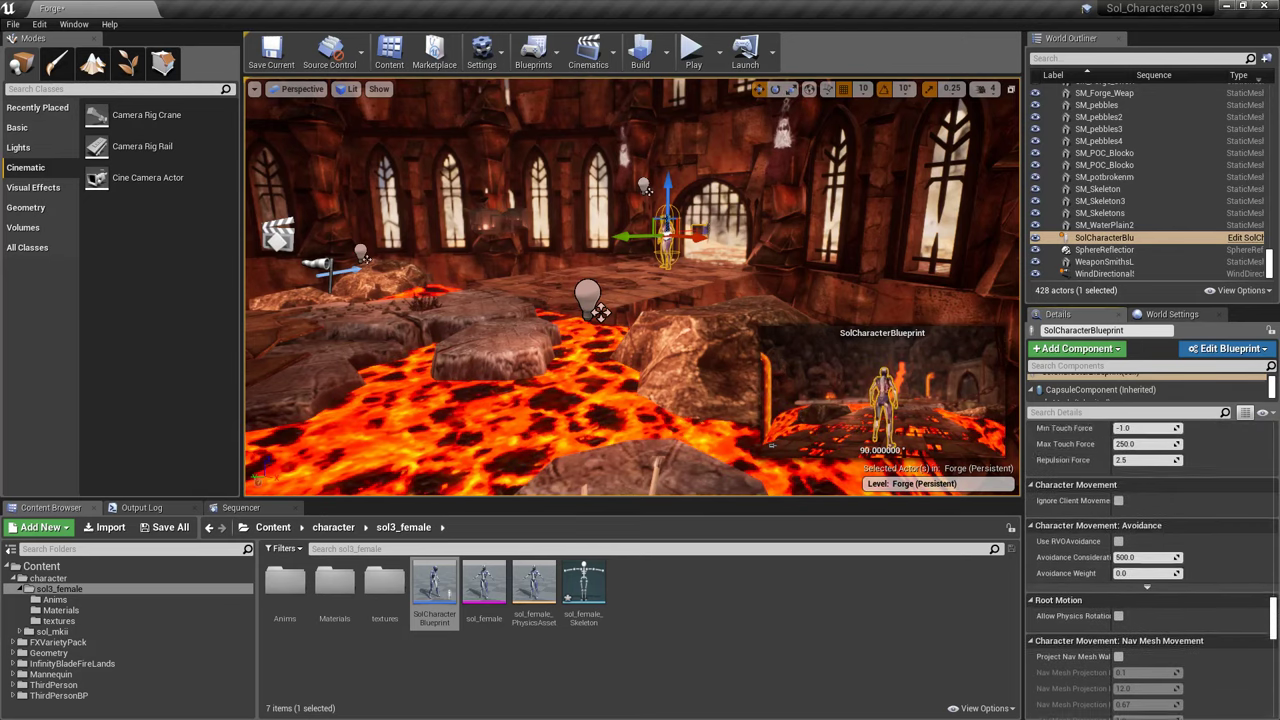
scroll(1038, 550, down, 10)
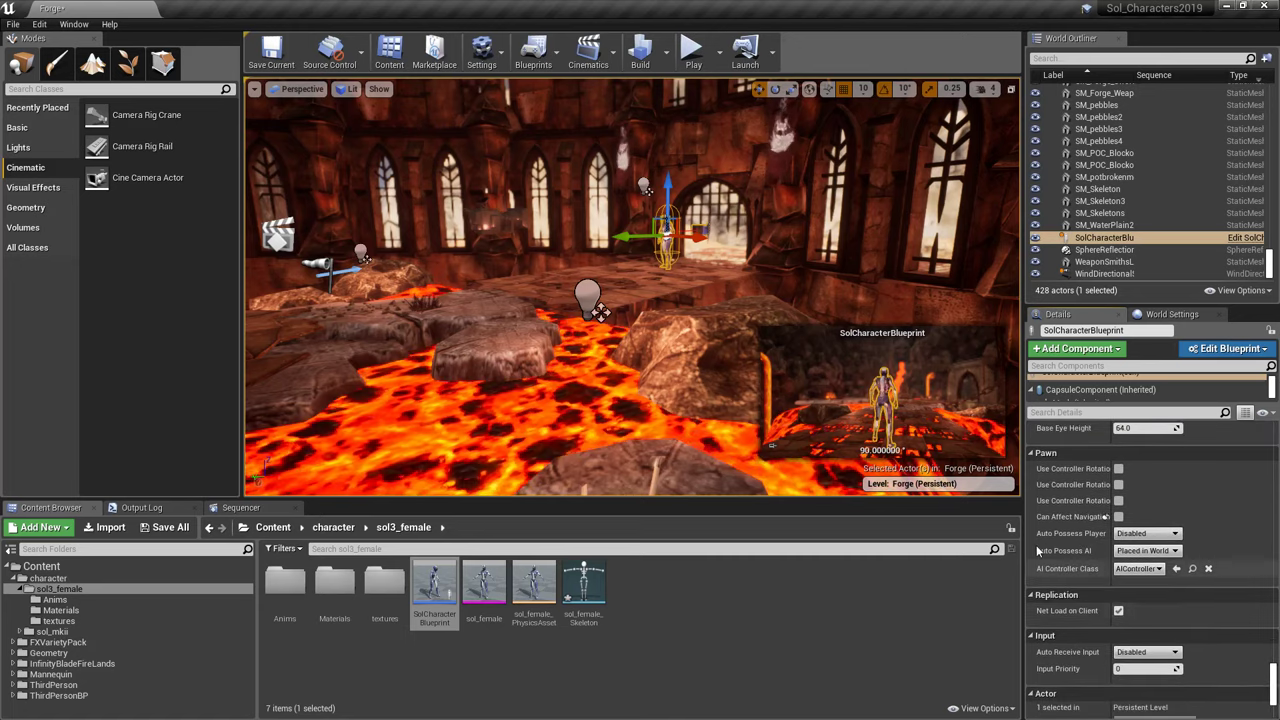
click(1147, 533)
click(1141, 556)
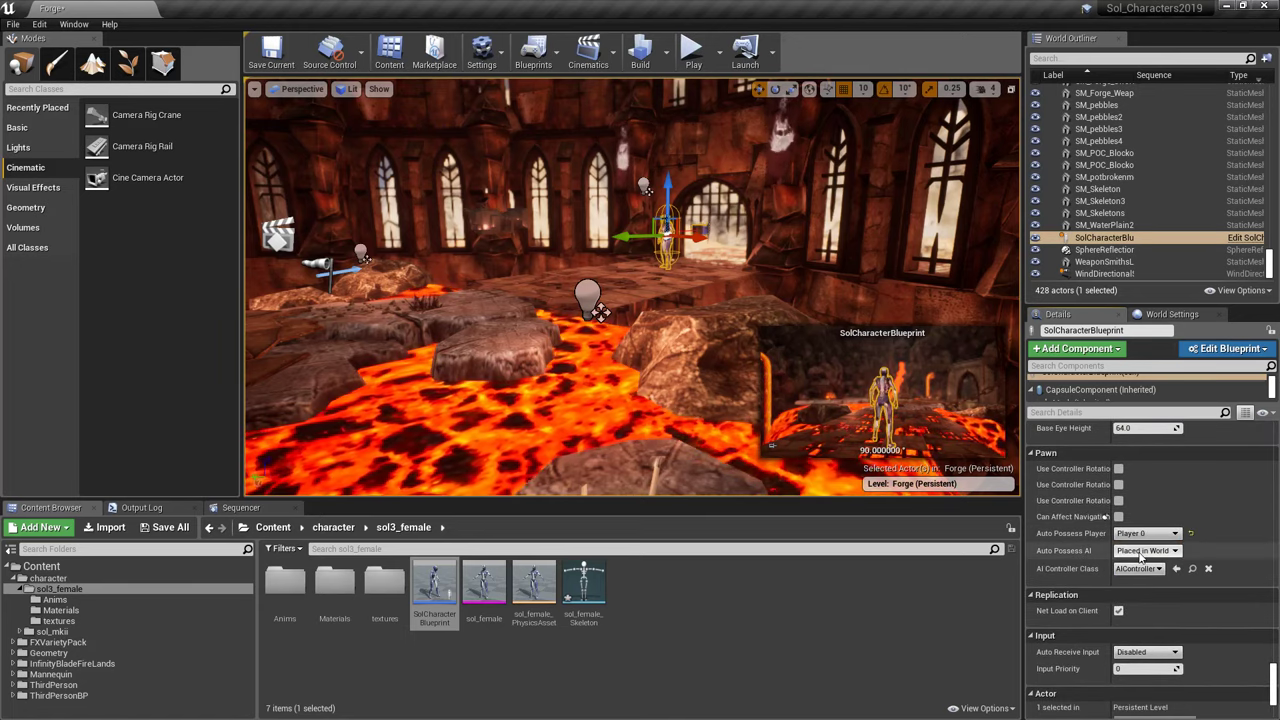
- Play-test the level by running the placed Sol character forward, and end the session
click(691, 50)
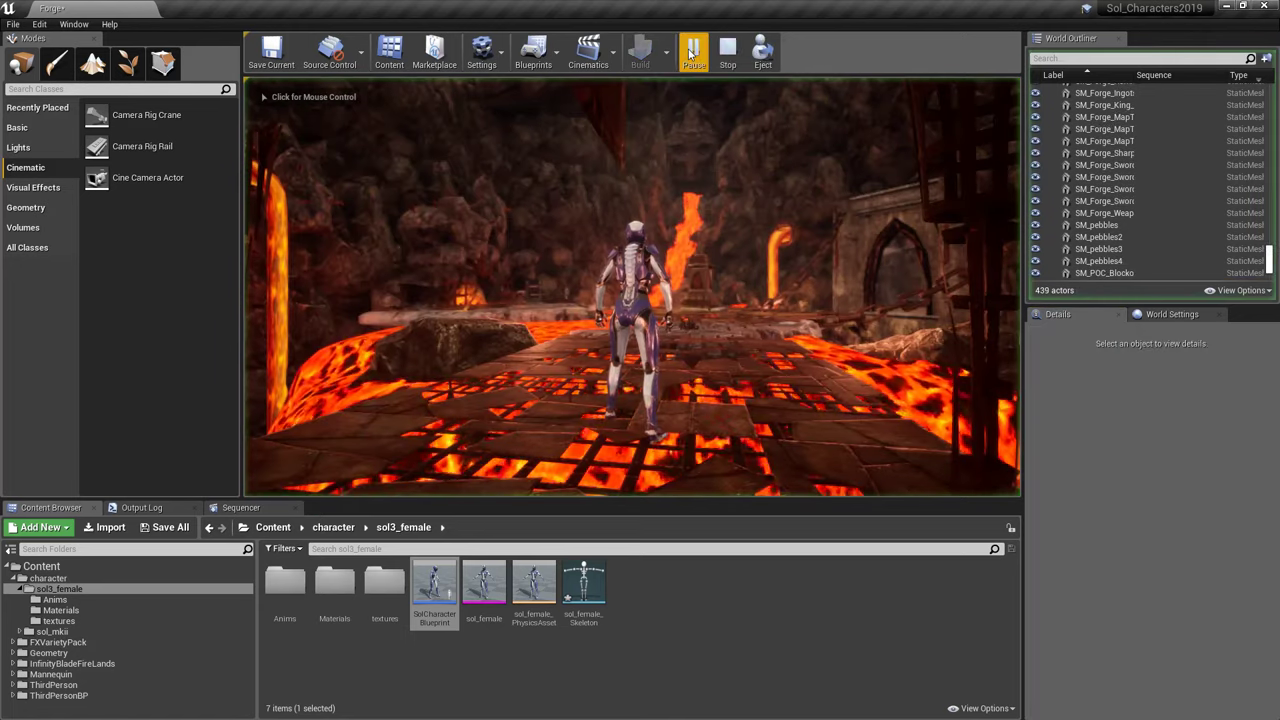
click(697, 272)
key(w)
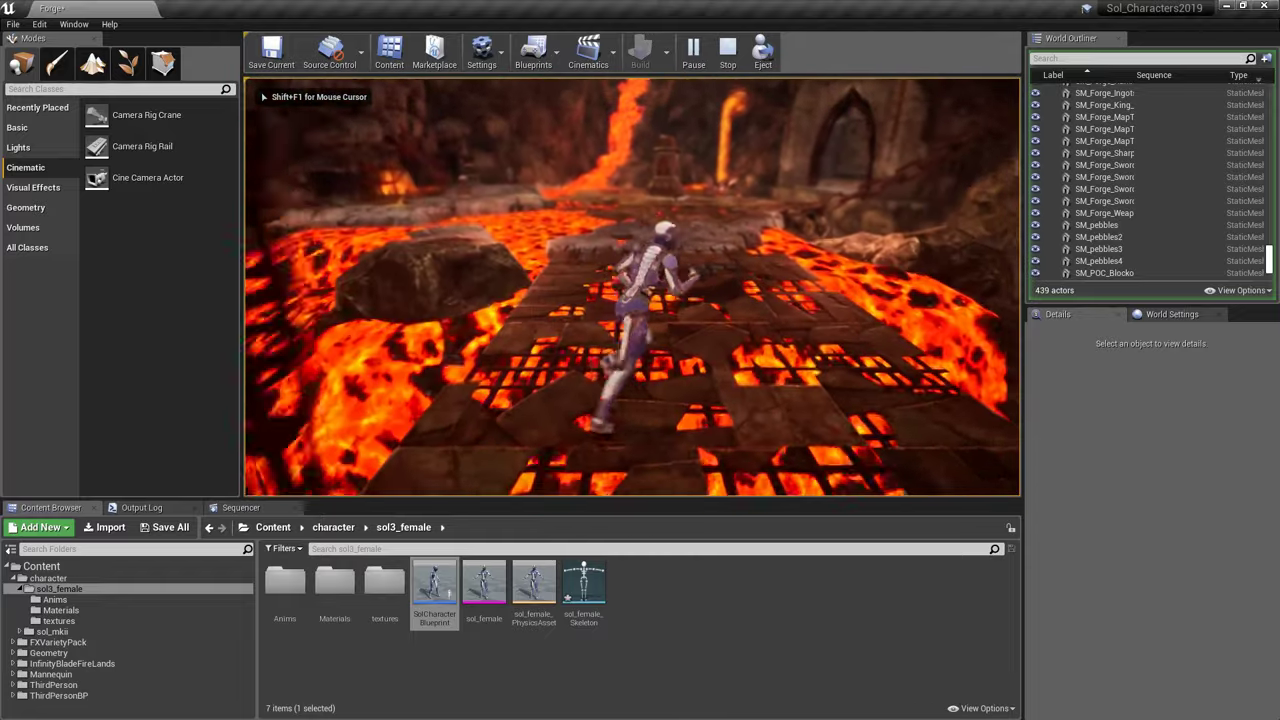
key(Escape)
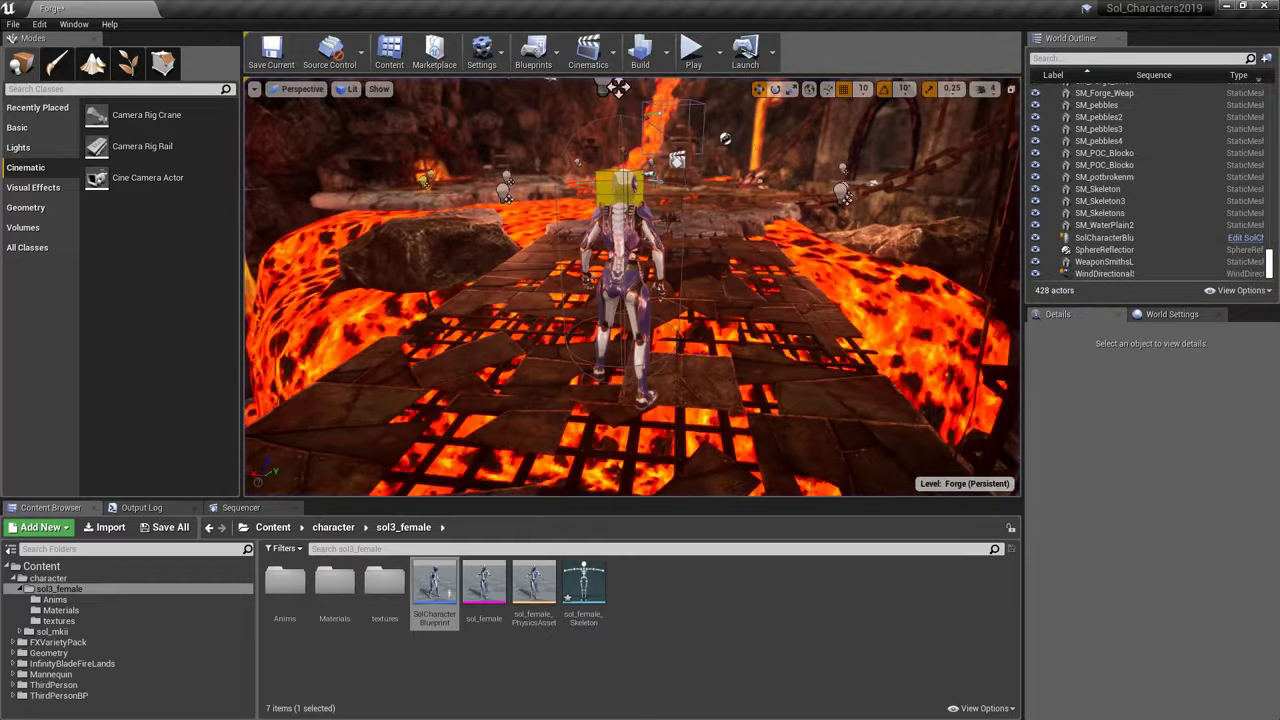
- Select the cine camera beside the lava and bring up NewLevelSequence in the Sequencer
right_drag(632, 287, 795, 291)
key(w)
key(a)
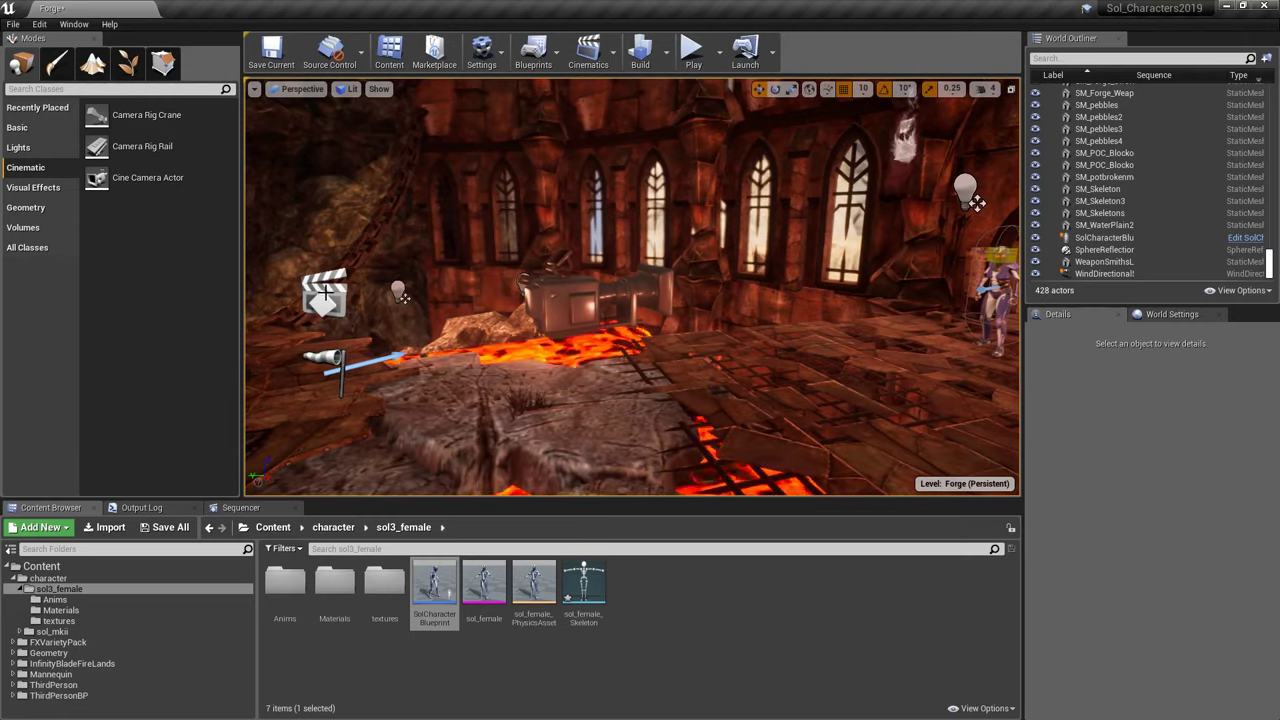
click(325, 291)
click(595, 302)
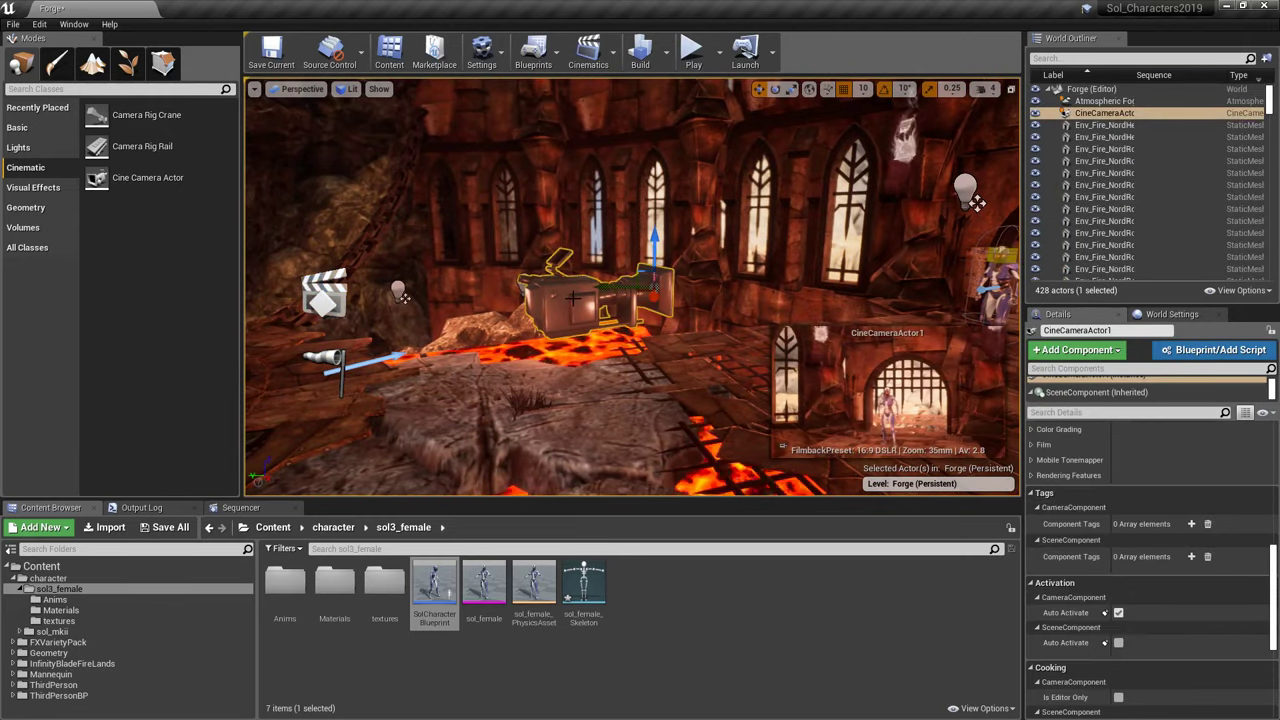
click(240, 508)
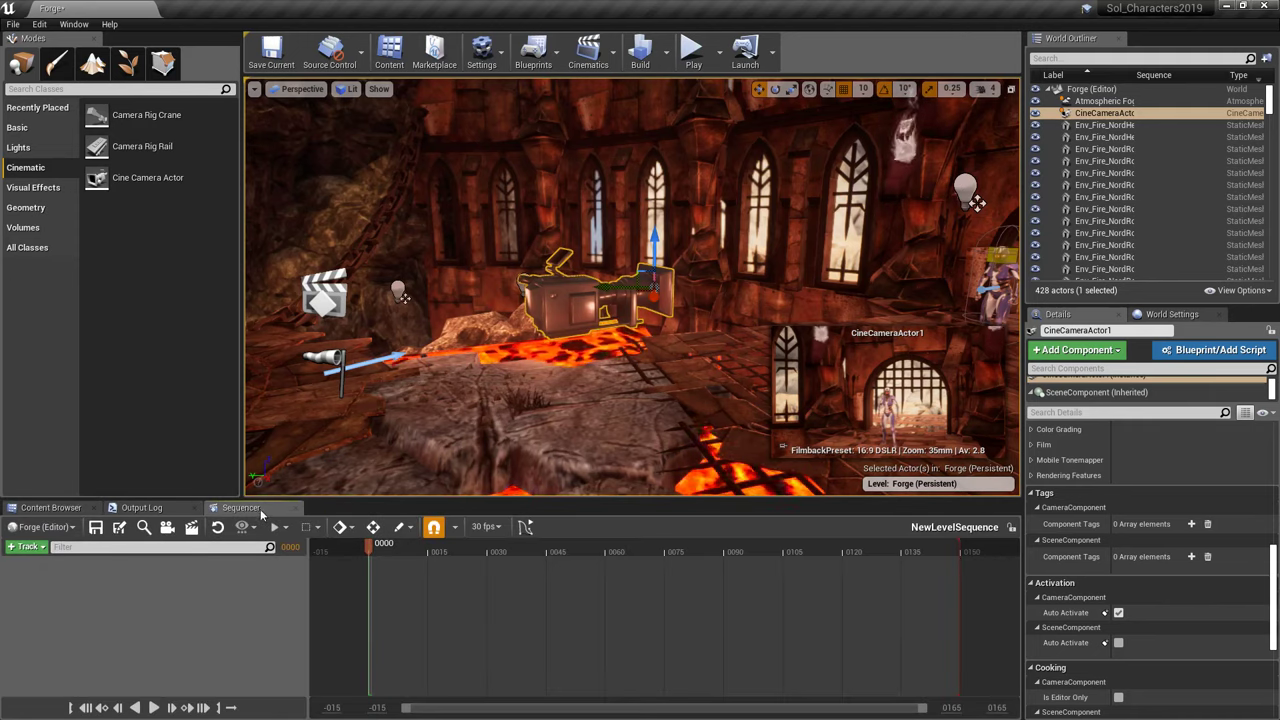
mouse_move(240, 508)
mouse_down()
mouse_move(470, 279)
mouse_move(240, 508)
mouse_up()
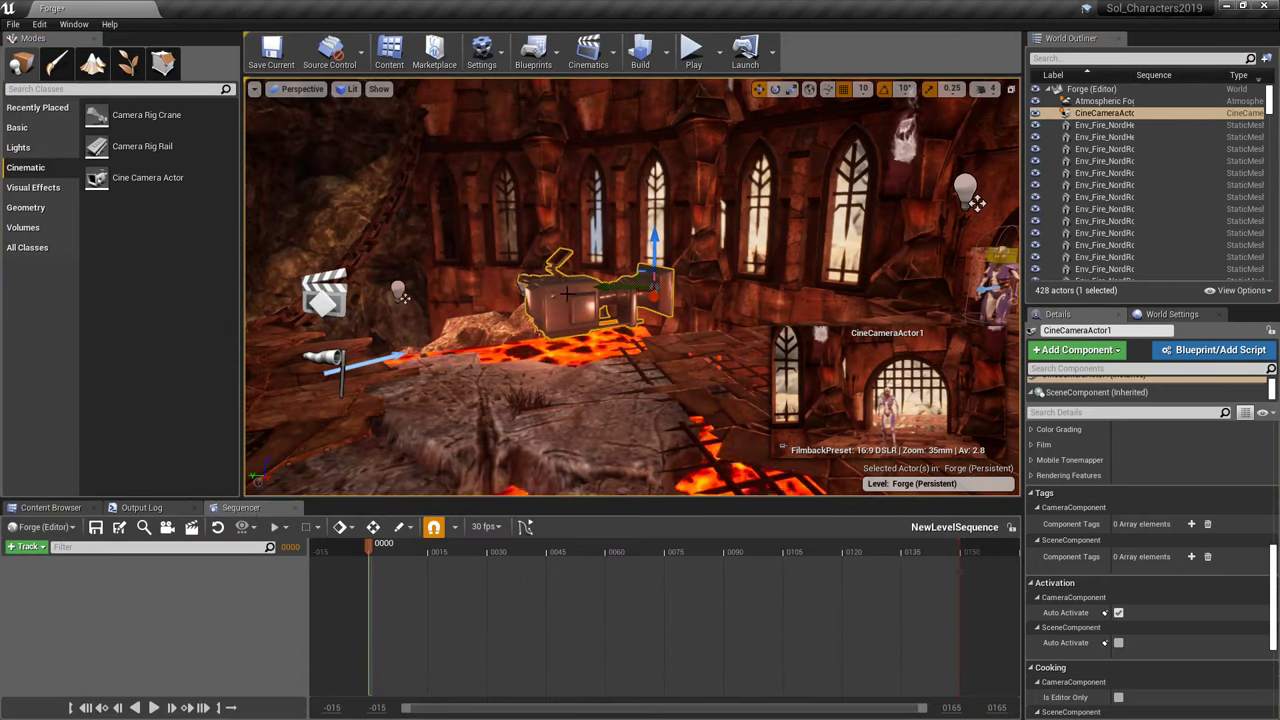
- Add CineCameraActor1 to NewLevelSequence as an actor track with its camera cut
click(27, 548)
mouse_move(92, 352)
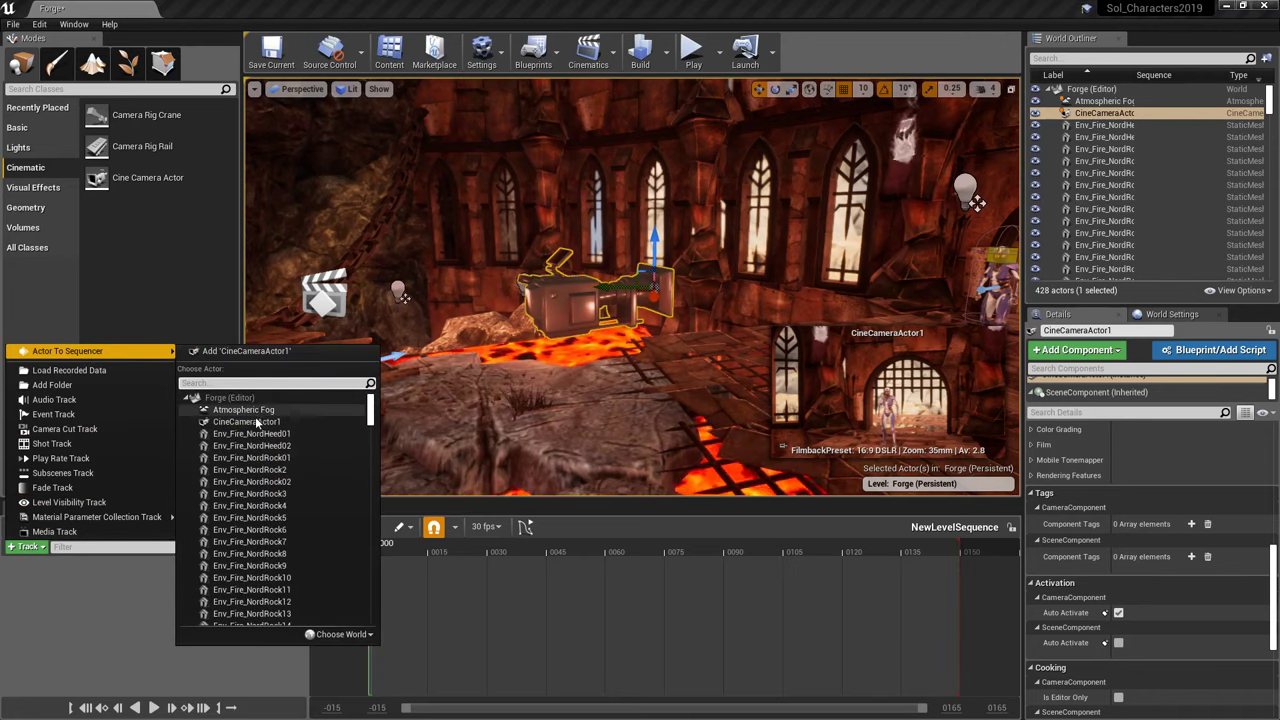
click(233, 352)
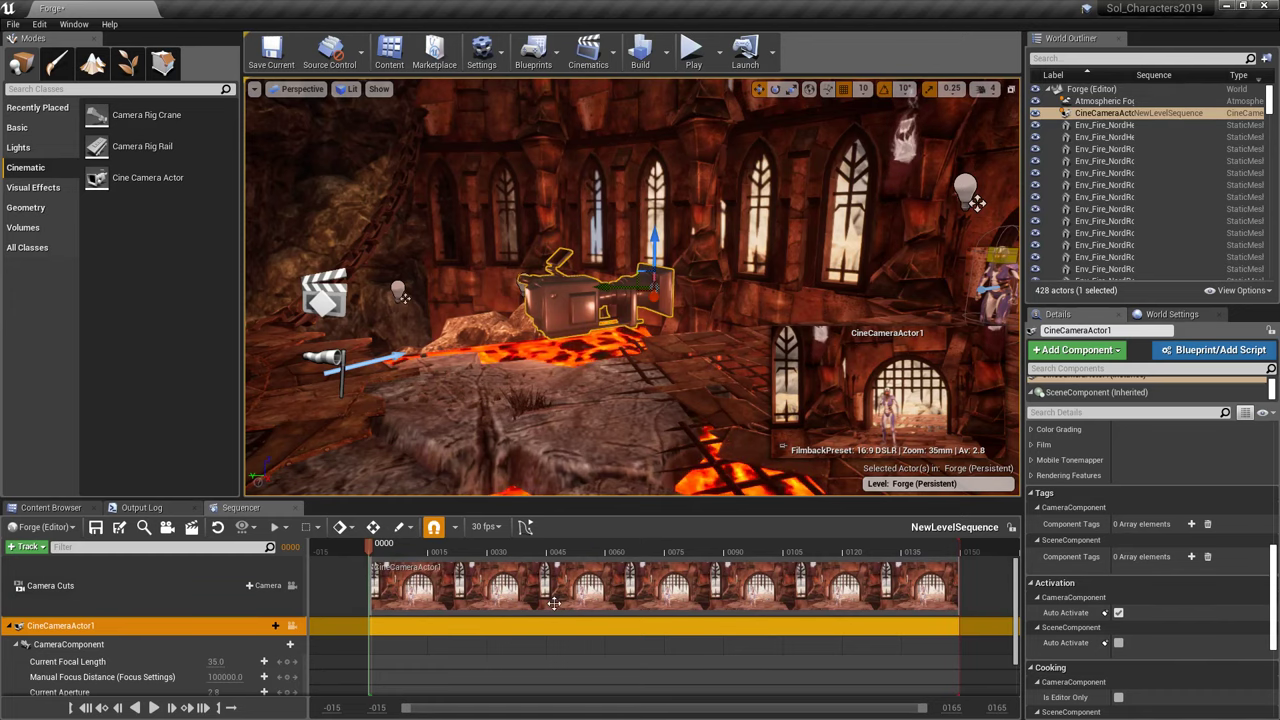
ctrl+scroll(552, 600, down, 4)
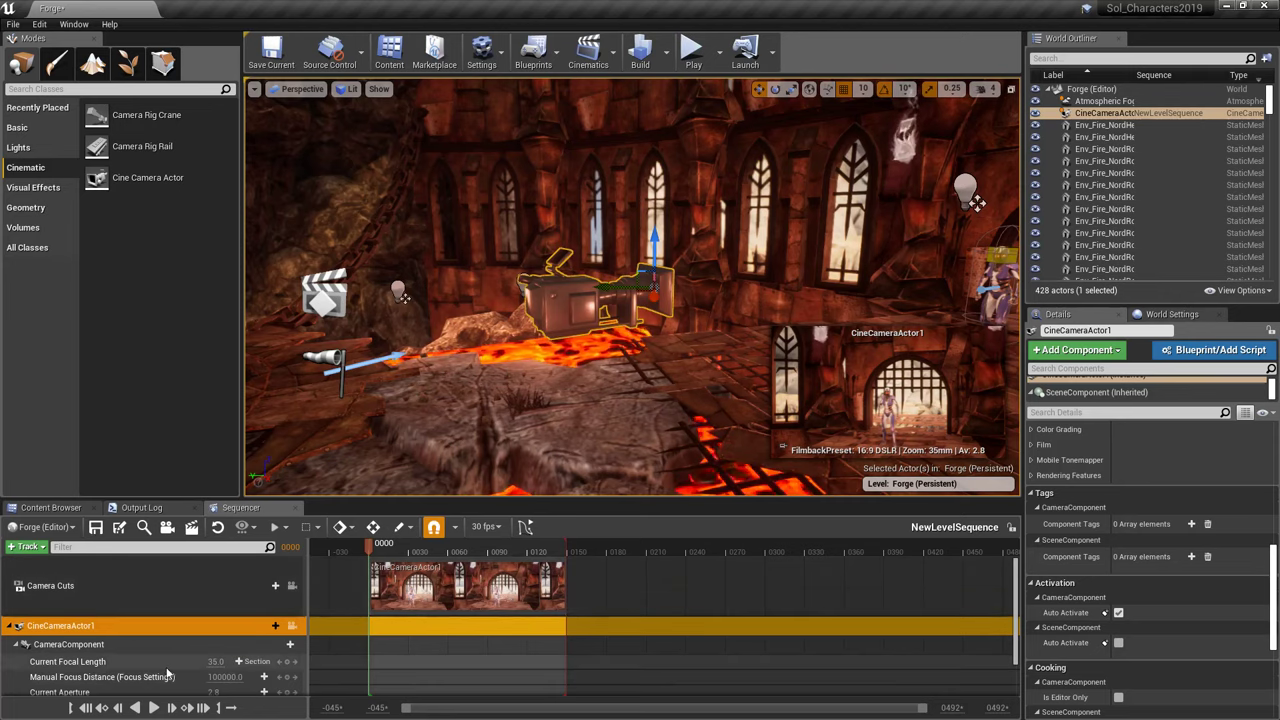
scroll(195, 660, down, 1)
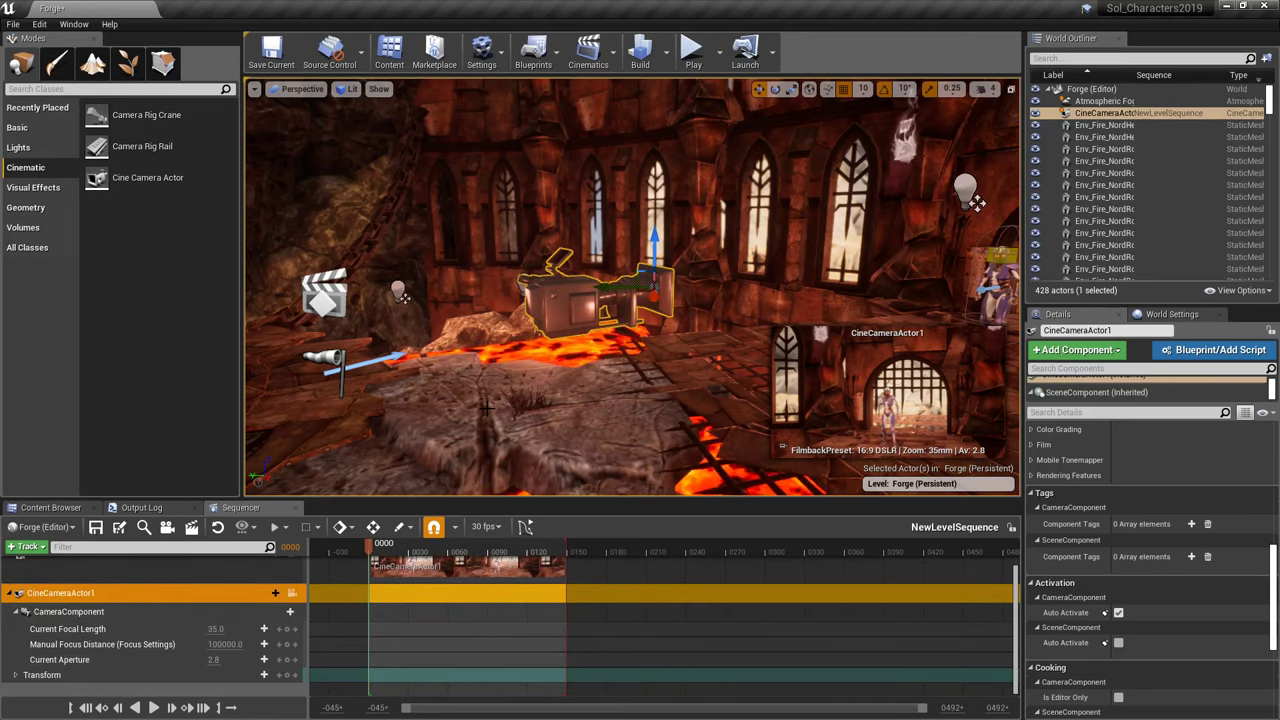
- Play-test the level, and enable Auto Play for the NewLevelSequence actor placed in the level
click(693, 60)
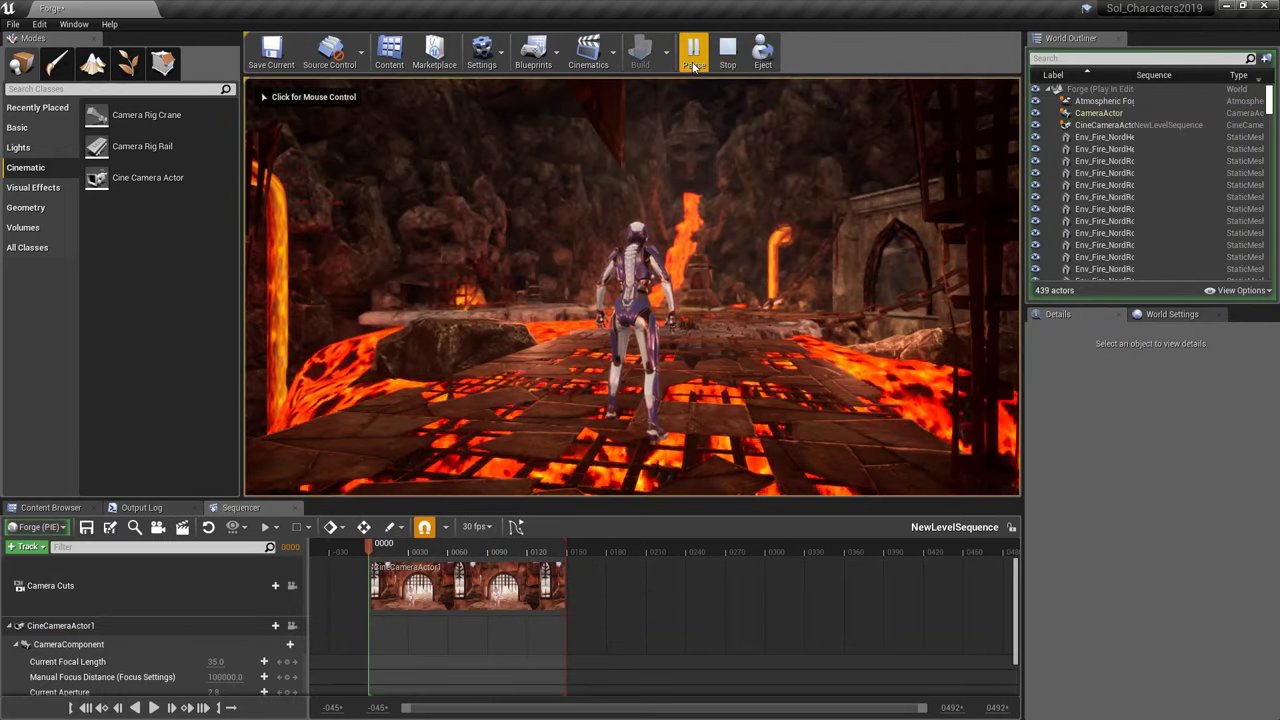
key(Escape)
right_drag(740, 143, 560, 222)
click(731, 283)
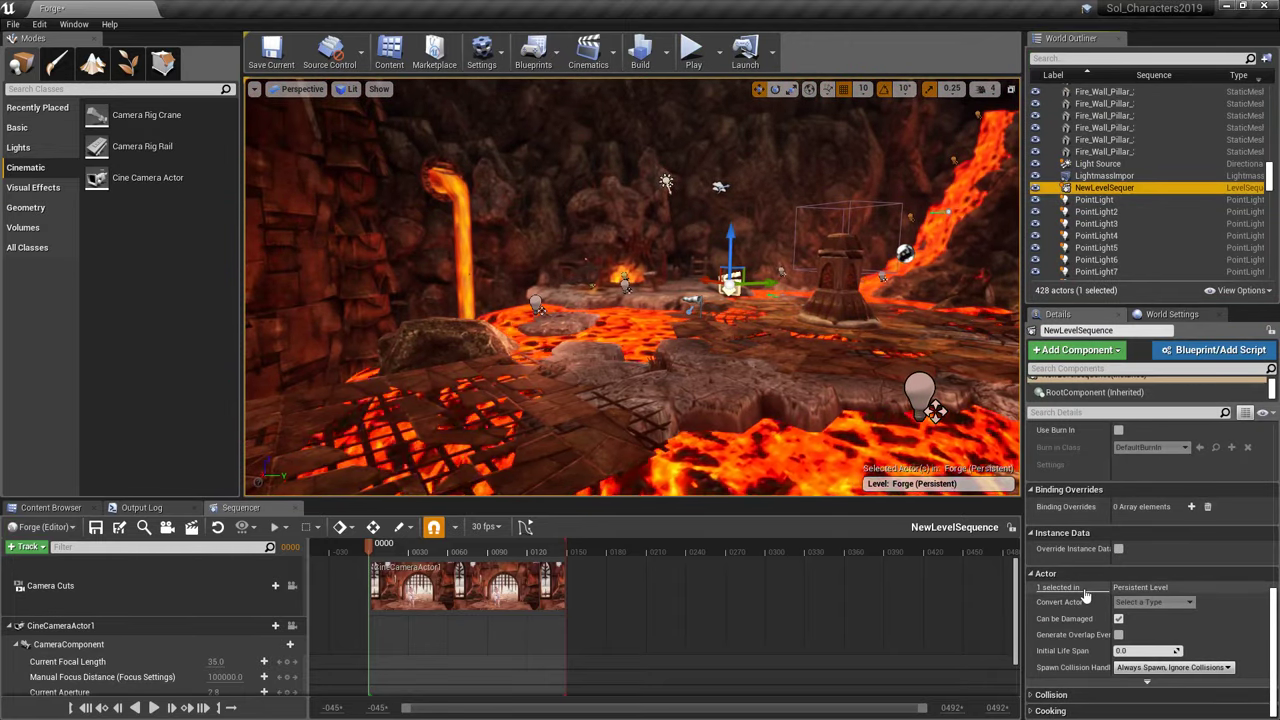
scroll(1100, 612, up, 5)
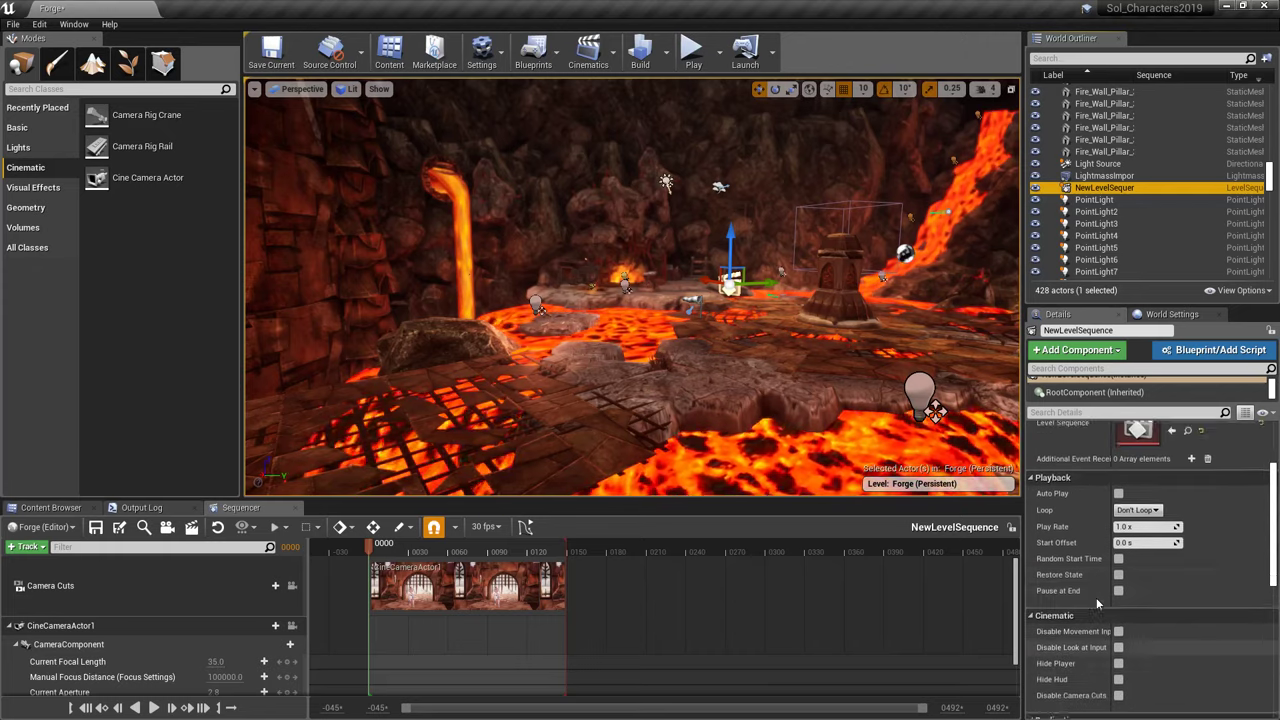
click(1118, 600)
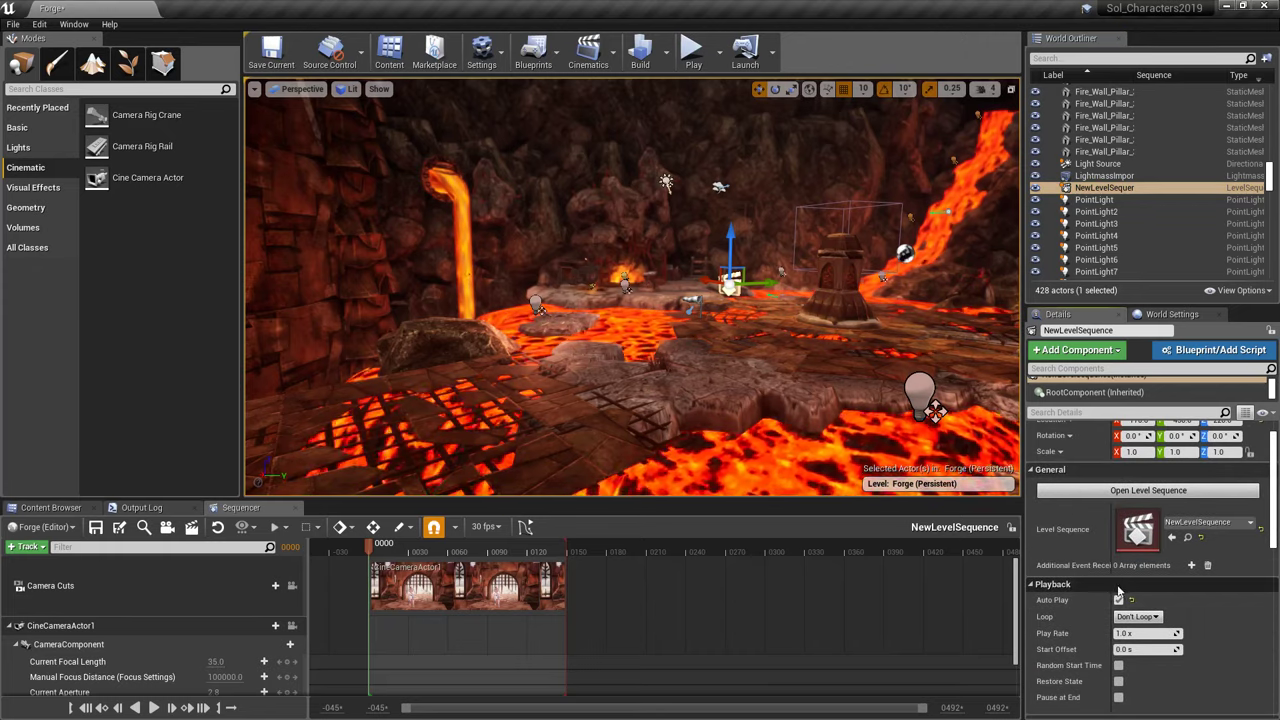
- Play-test the level twice to check the auto-playing sequence's camera shot, ending each session
click(691, 55)
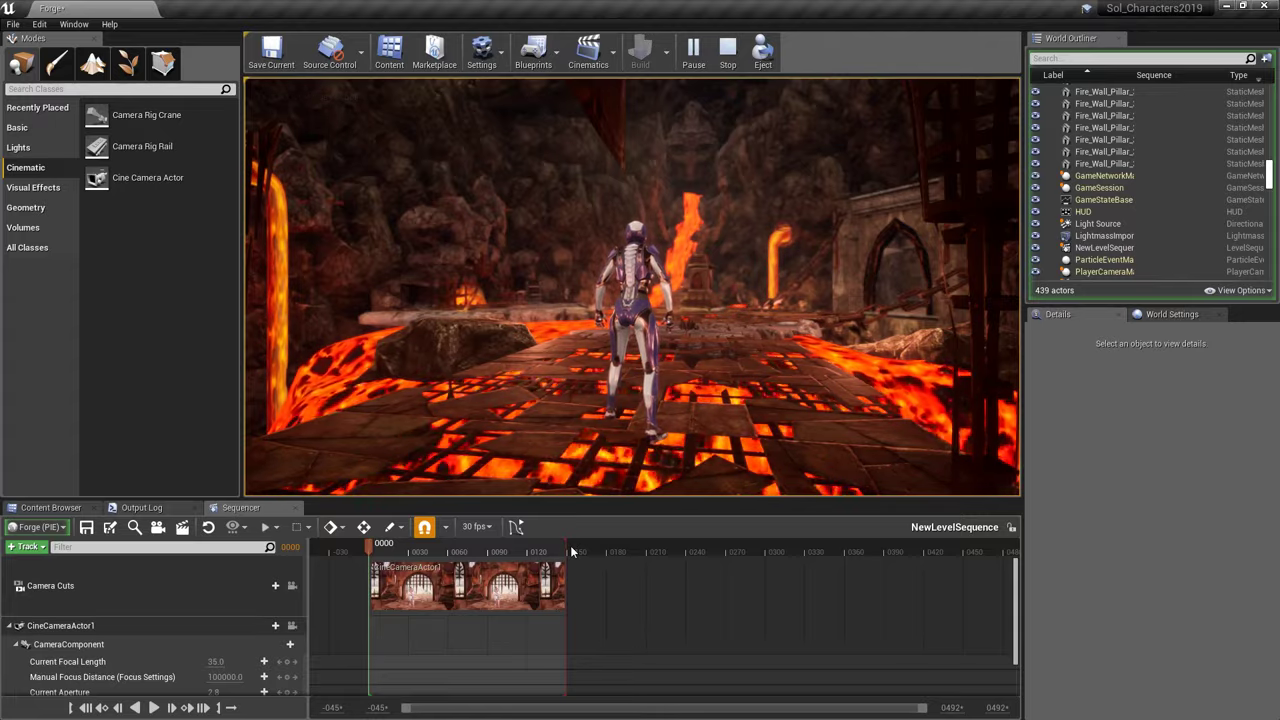
key(Escape)
right_drag(723, 331, 693, 160)
click(692, 52)
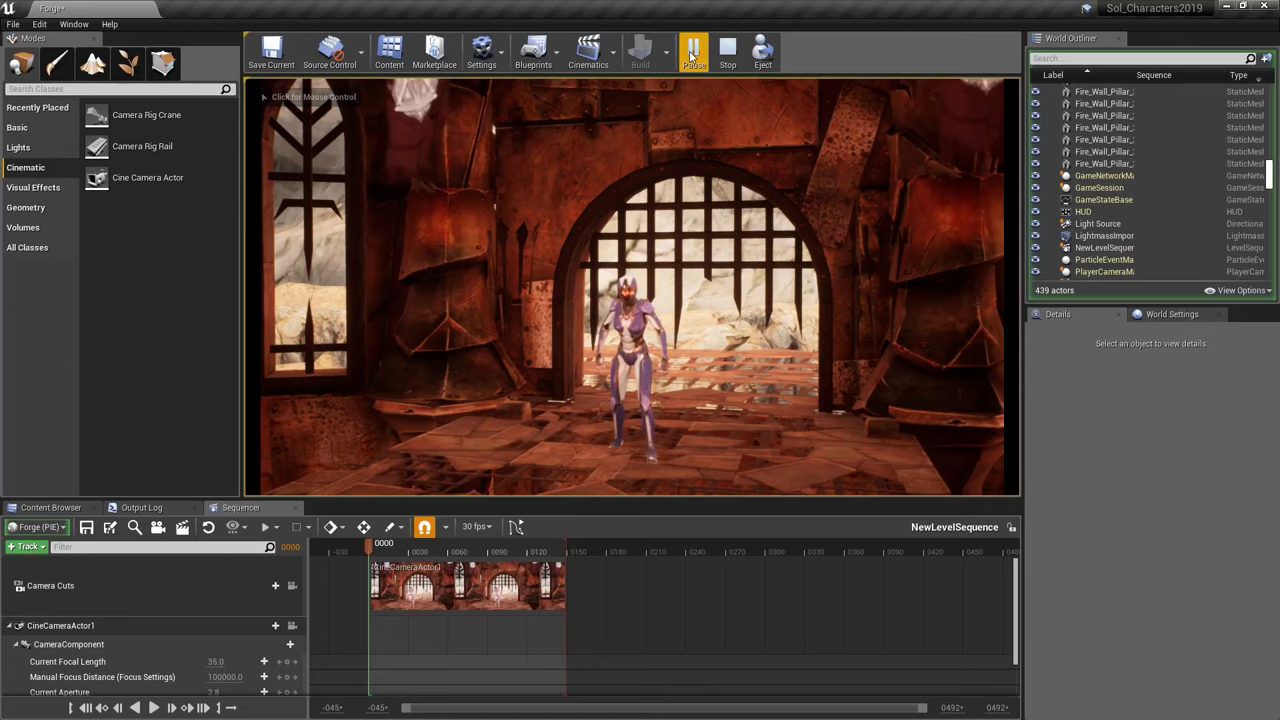
key(Escape)
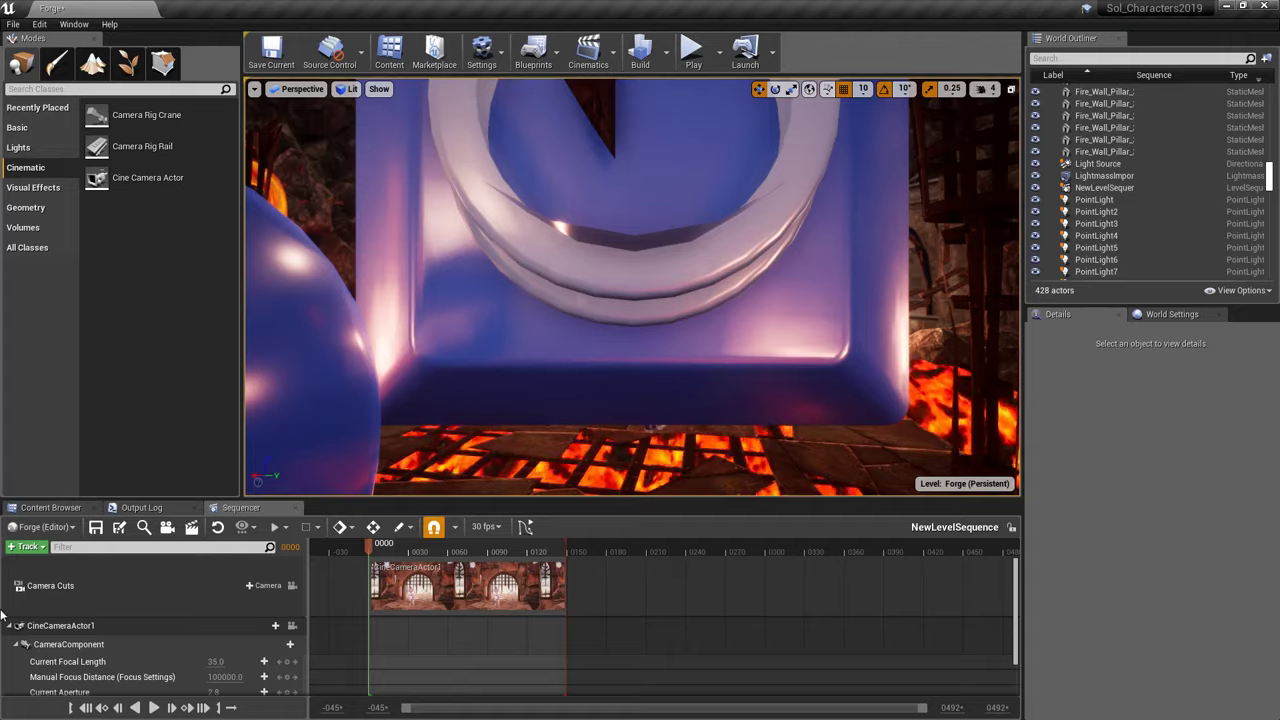
- Place another Cine Camera Actor on the floor near the Sol character by the gate
right_drag(539, 374, 430, 410)
right_drag(450, 358, 551, 366)
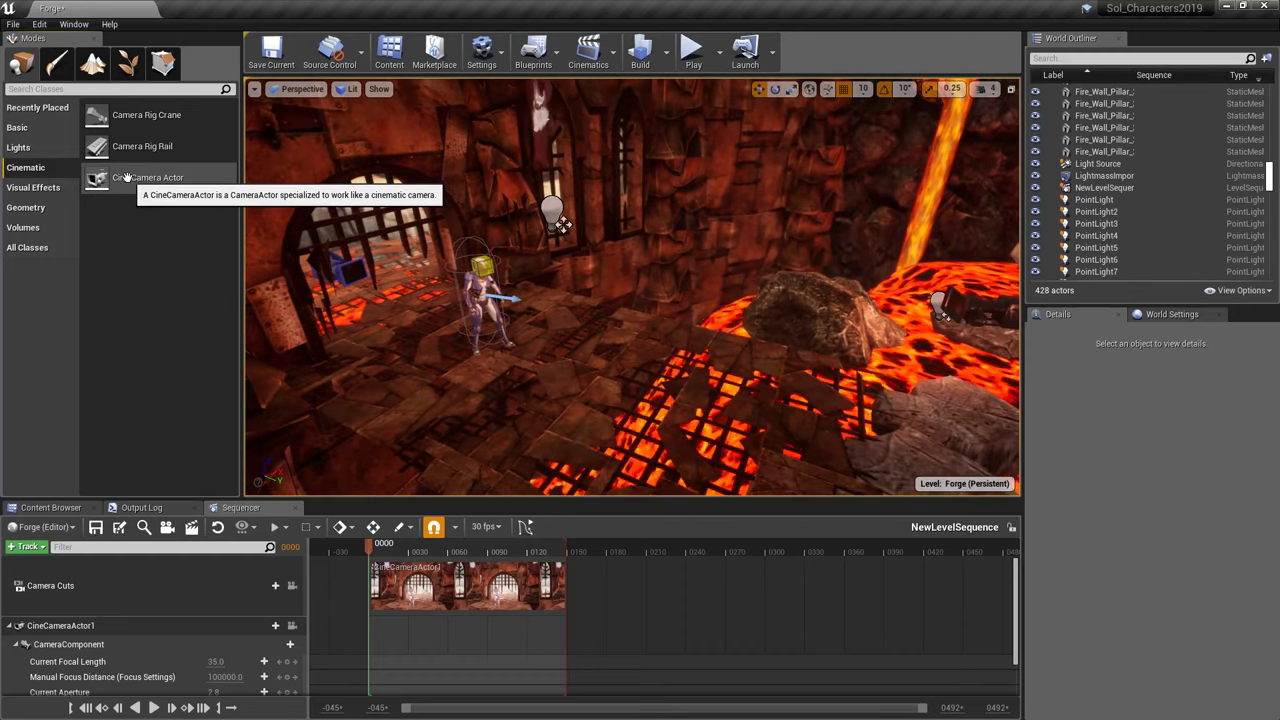
drag(127, 177, 540, 240)
drag(558, 291, 652, 376)
- Pilot CineCameraActor3 and frame the Sol character together with the lava rocks
right_click(540, 290)
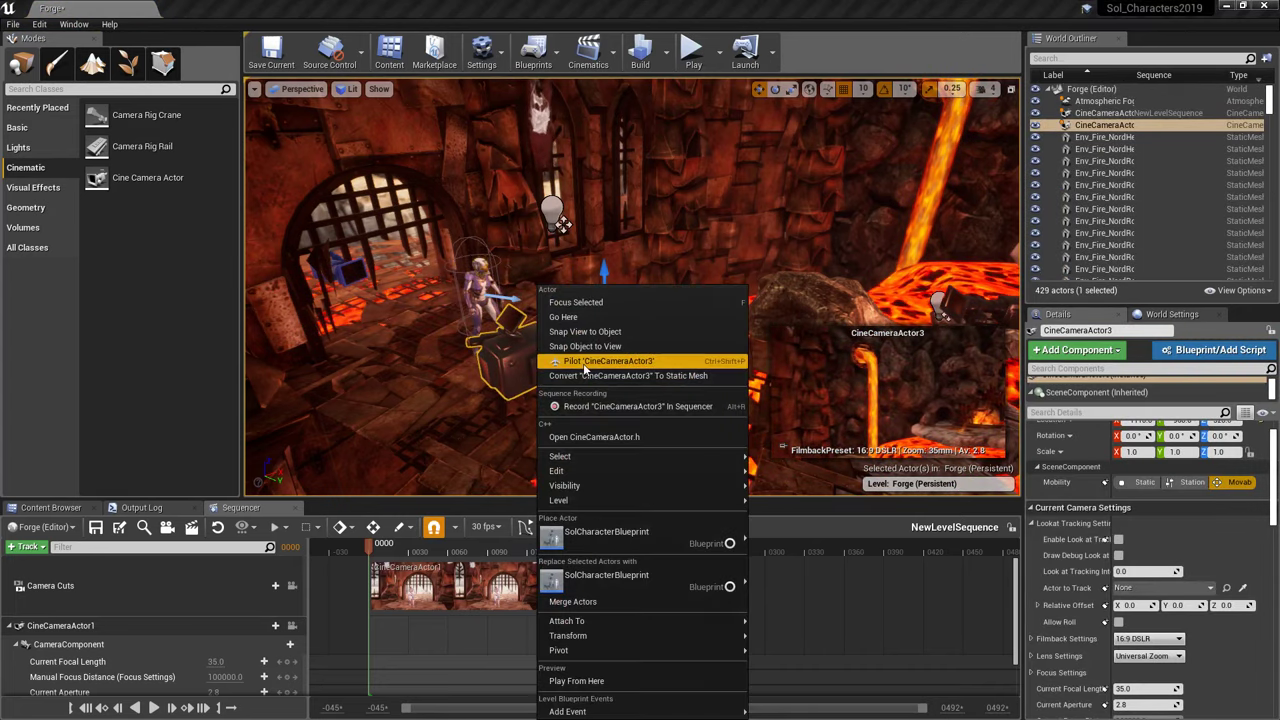
click(585, 367)
right_drag(589, 368, 630, 385)
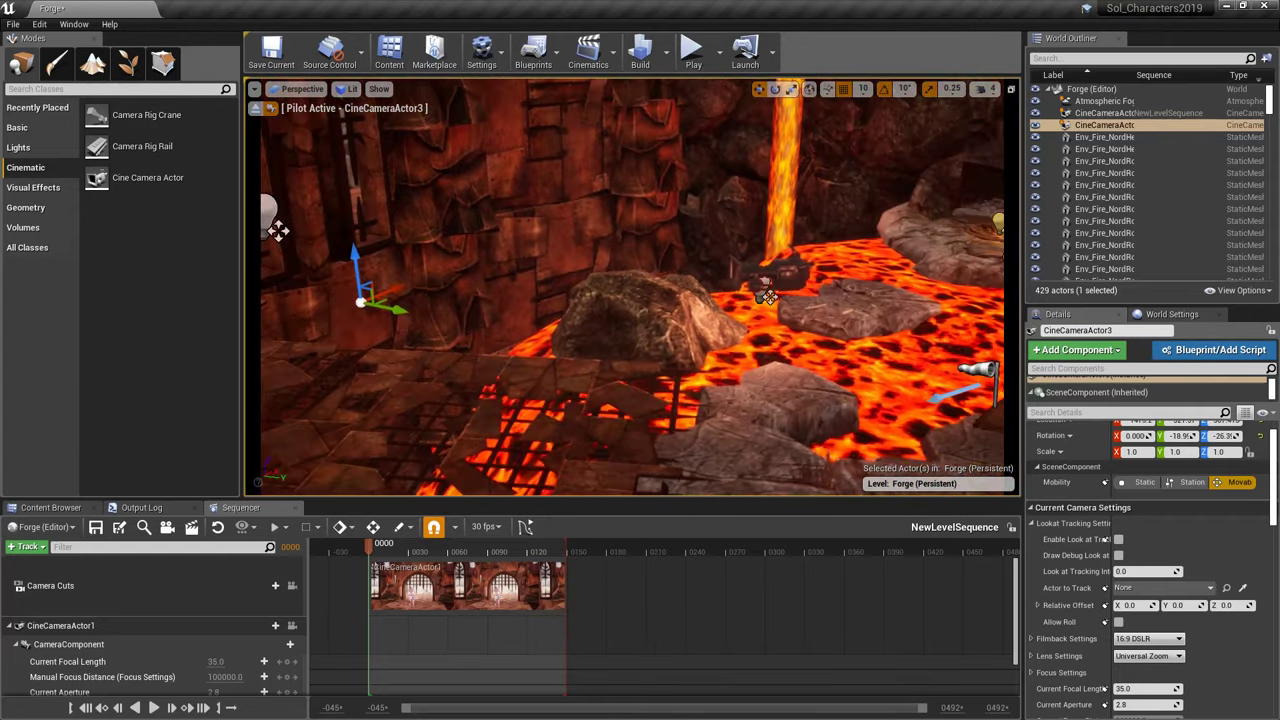
right_drag(278, 230, 521, 204)
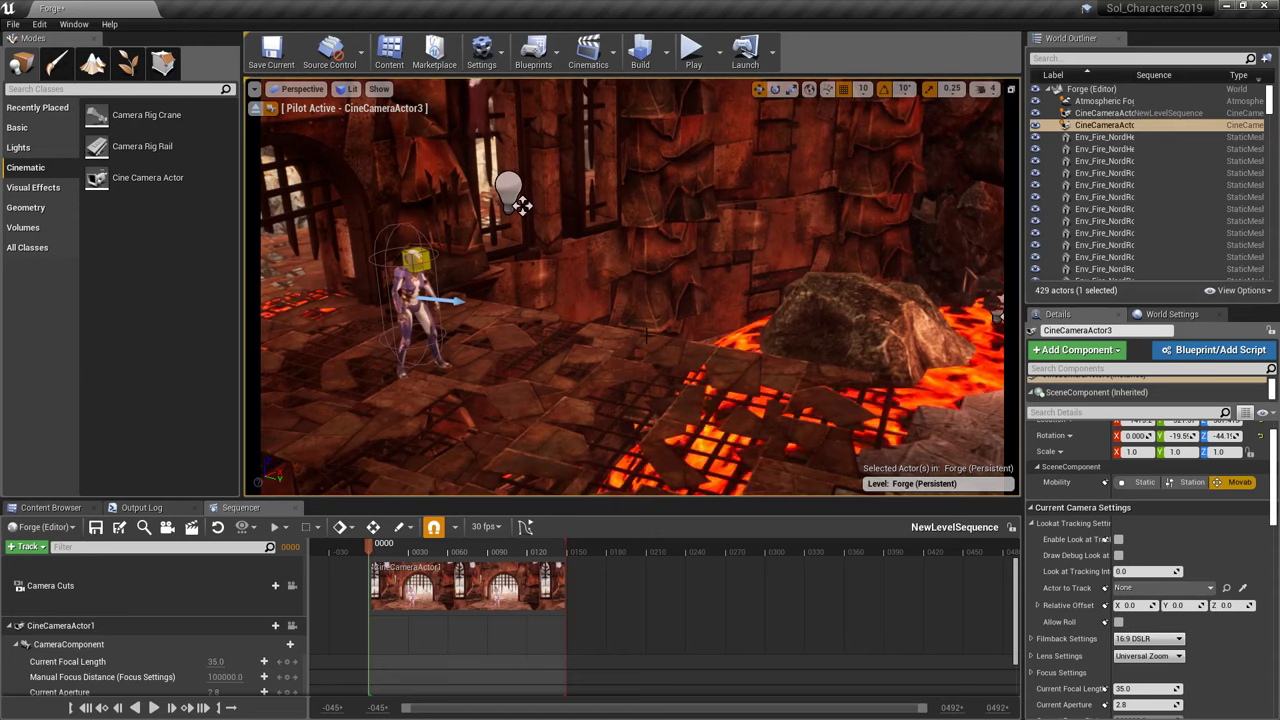
- Try the 12mm Prime f/2.8, 30mm Prime f/1.4, 50mm Prime f/1.8 and Universal Zoom lens presets on CineCameraActor3
scroll(1147, 596, down, 2)
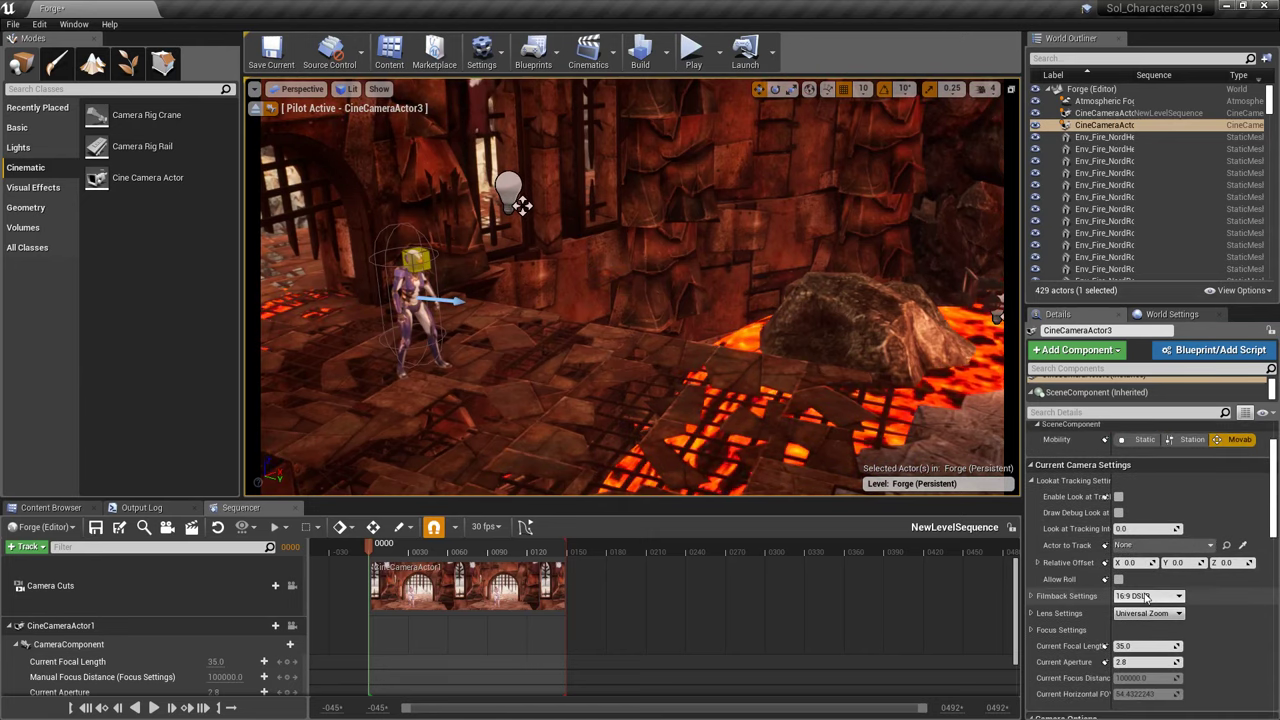
scroll(1147, 596, down, 2)
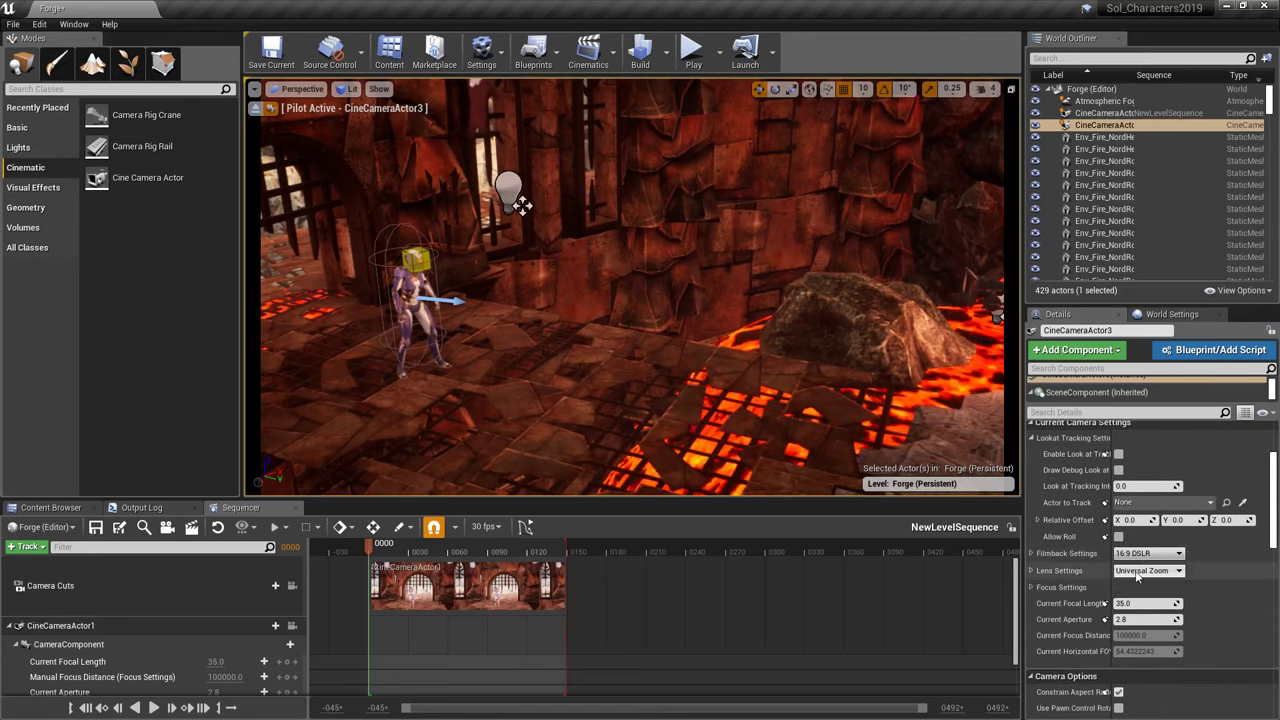
click(1031, 570)
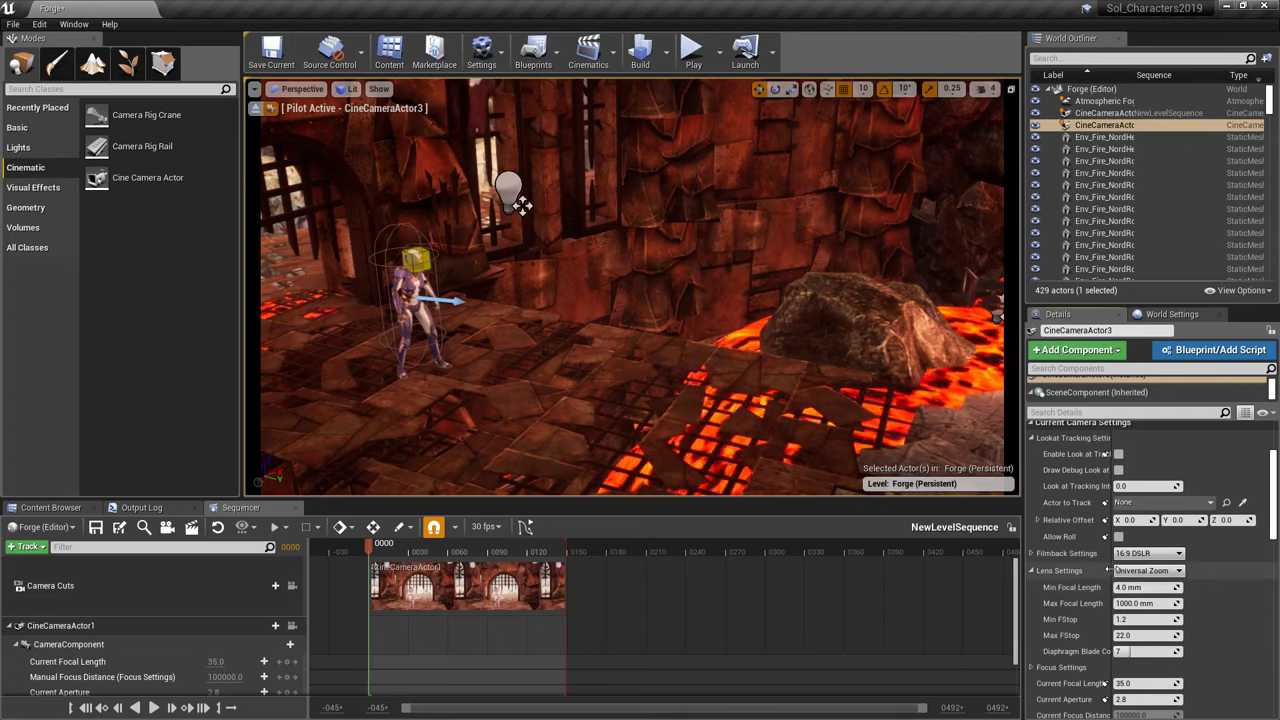
click(1148, 570)
click(1141, 590)
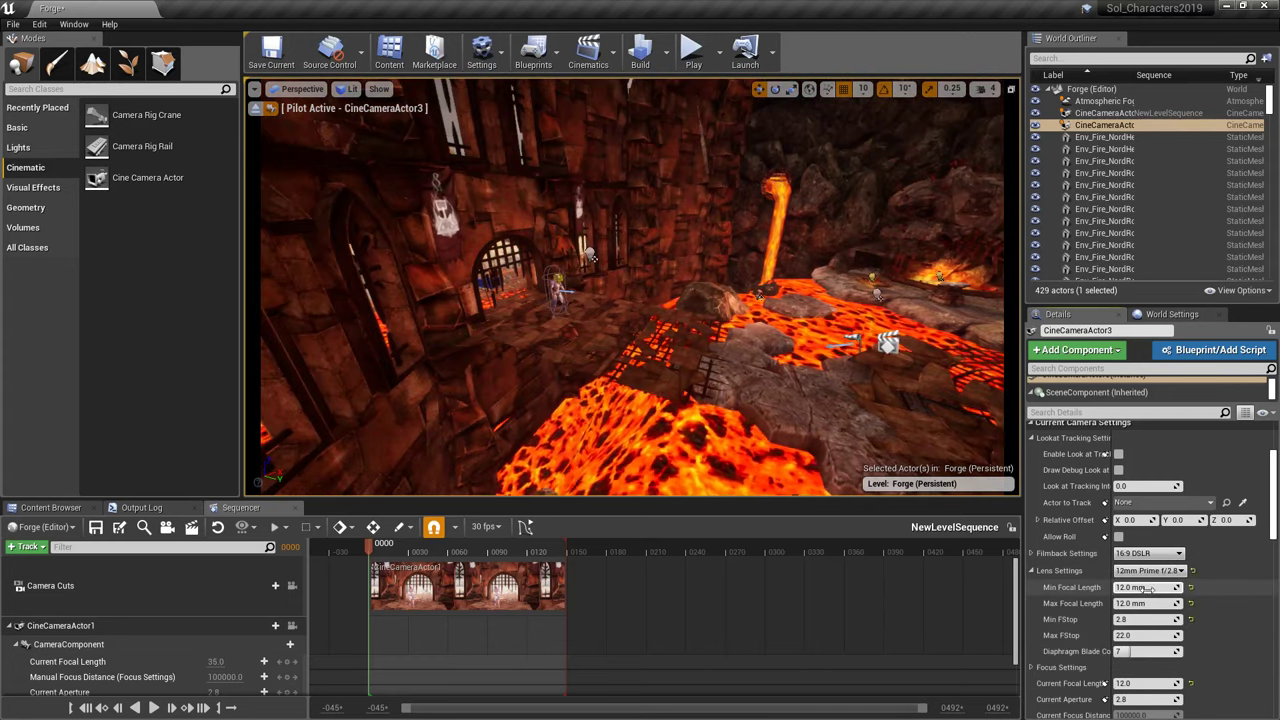
click(1148, 570)
click(1150, 599)
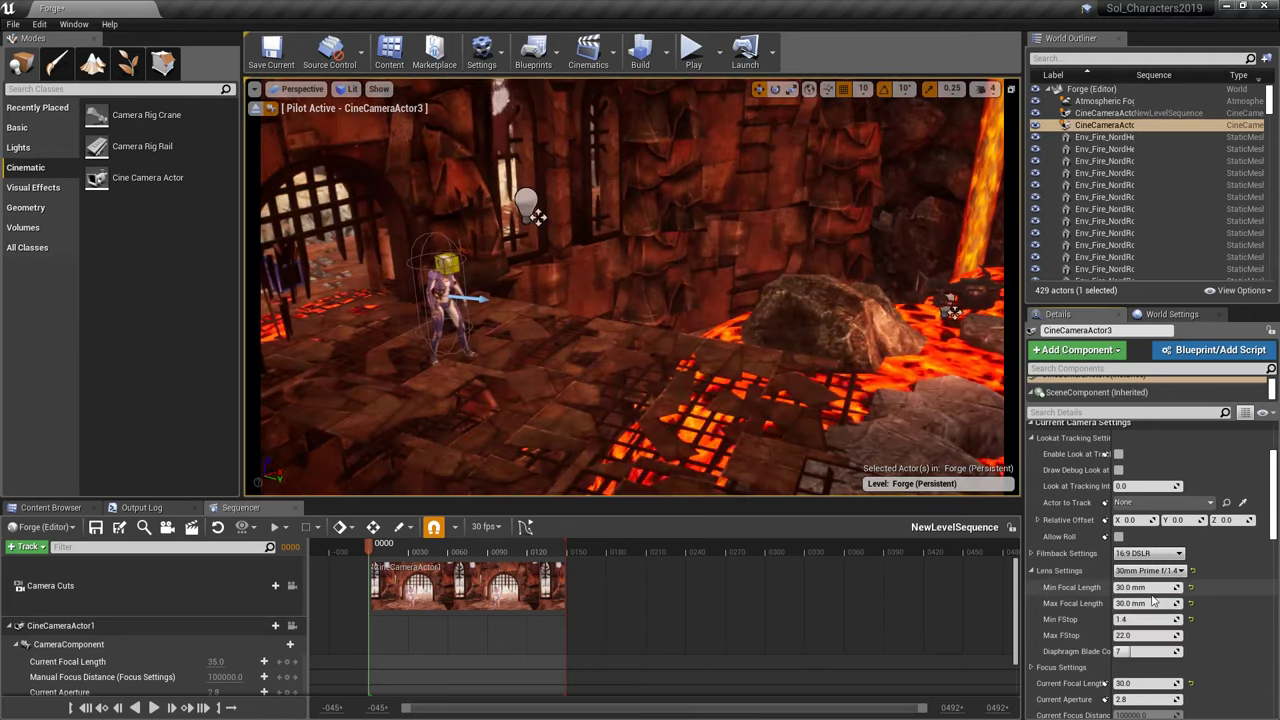
click(1148, 570)
click(1148, 607)
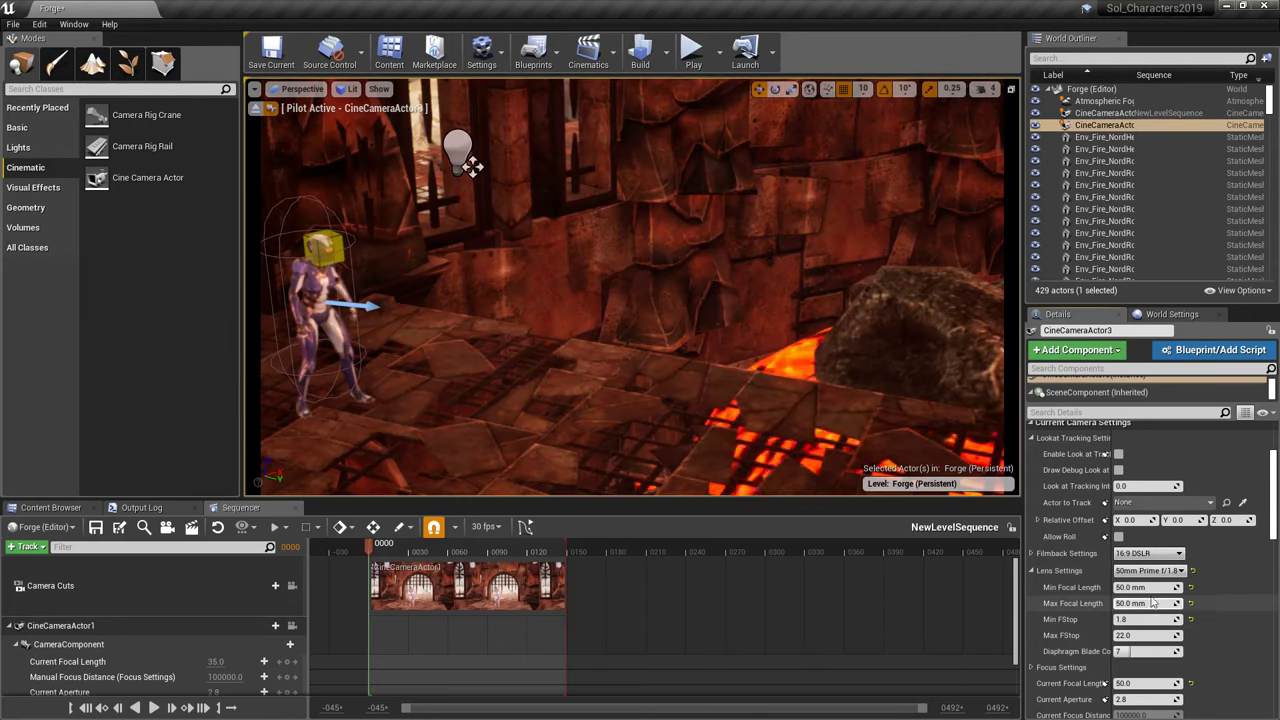
click(1146, 572)
click(1138, 568)
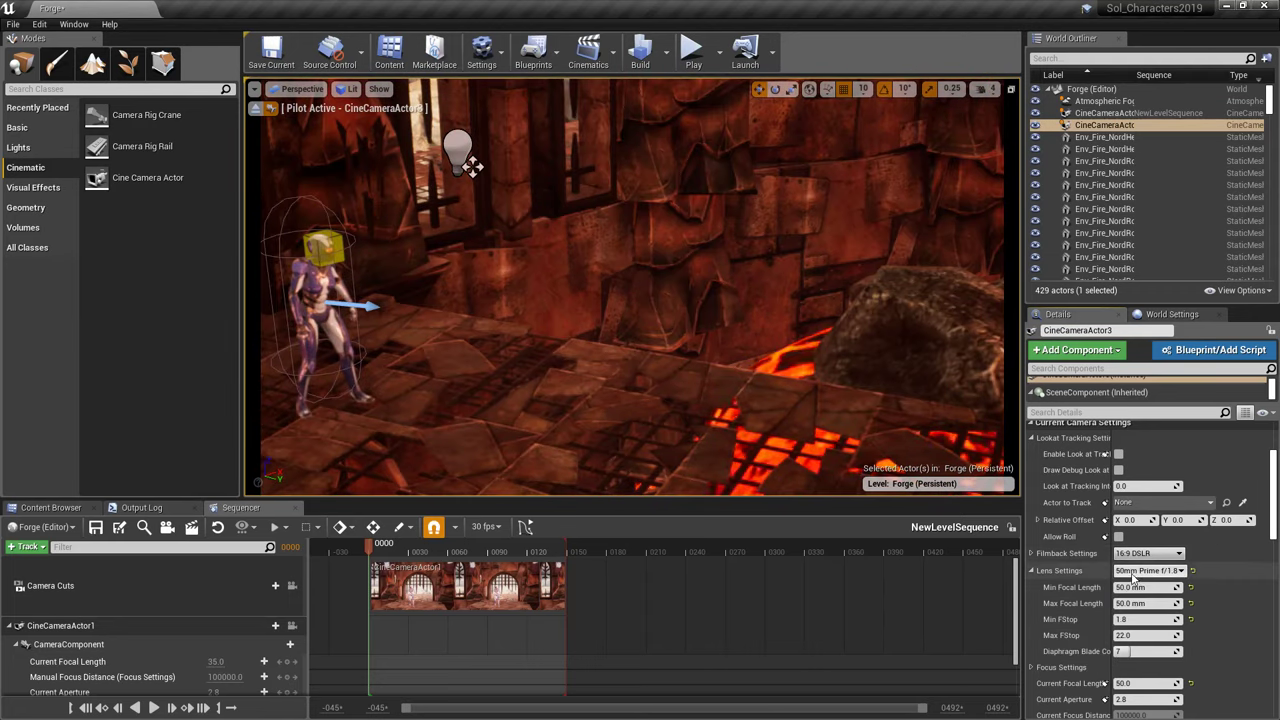
click(1134, 572)
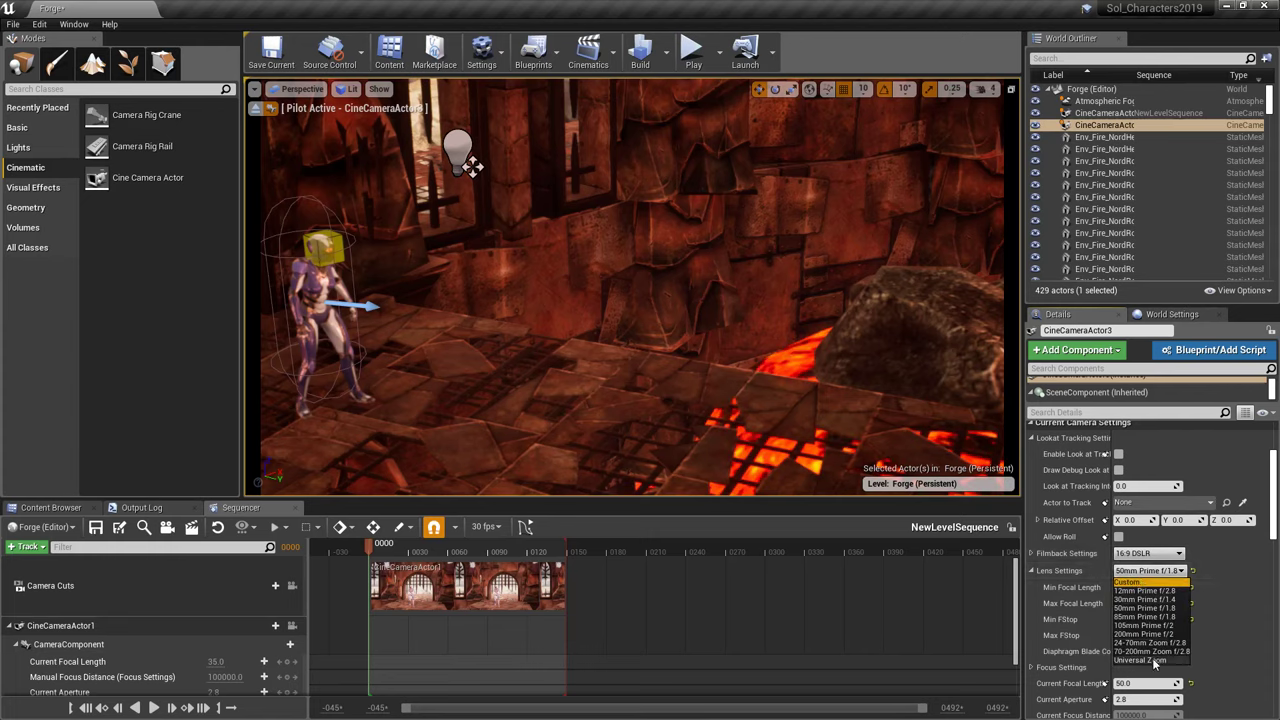
click(1152, 658)
- Check the filmback presets of CineCameraActor3 and set its lens preset to 30mm Prime f/1.4
click(1138, 556)
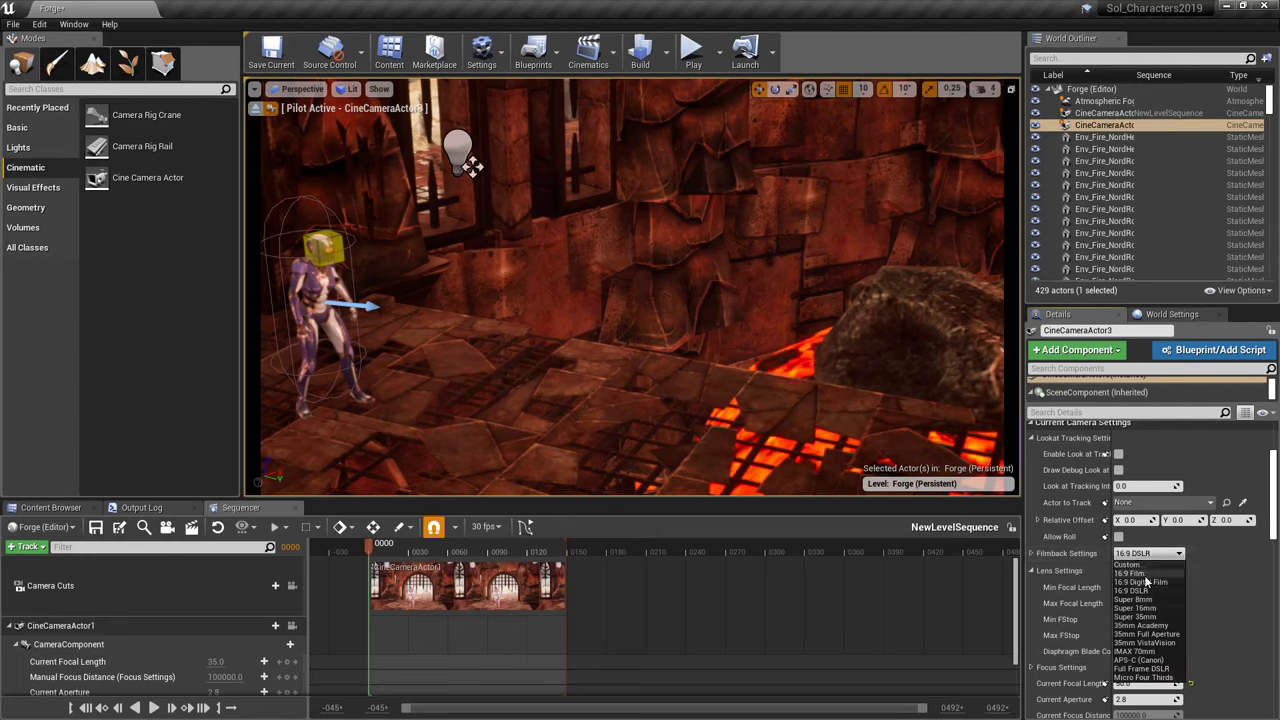
click(1143, 559)
click(1143, 569)
click(1138, 600)
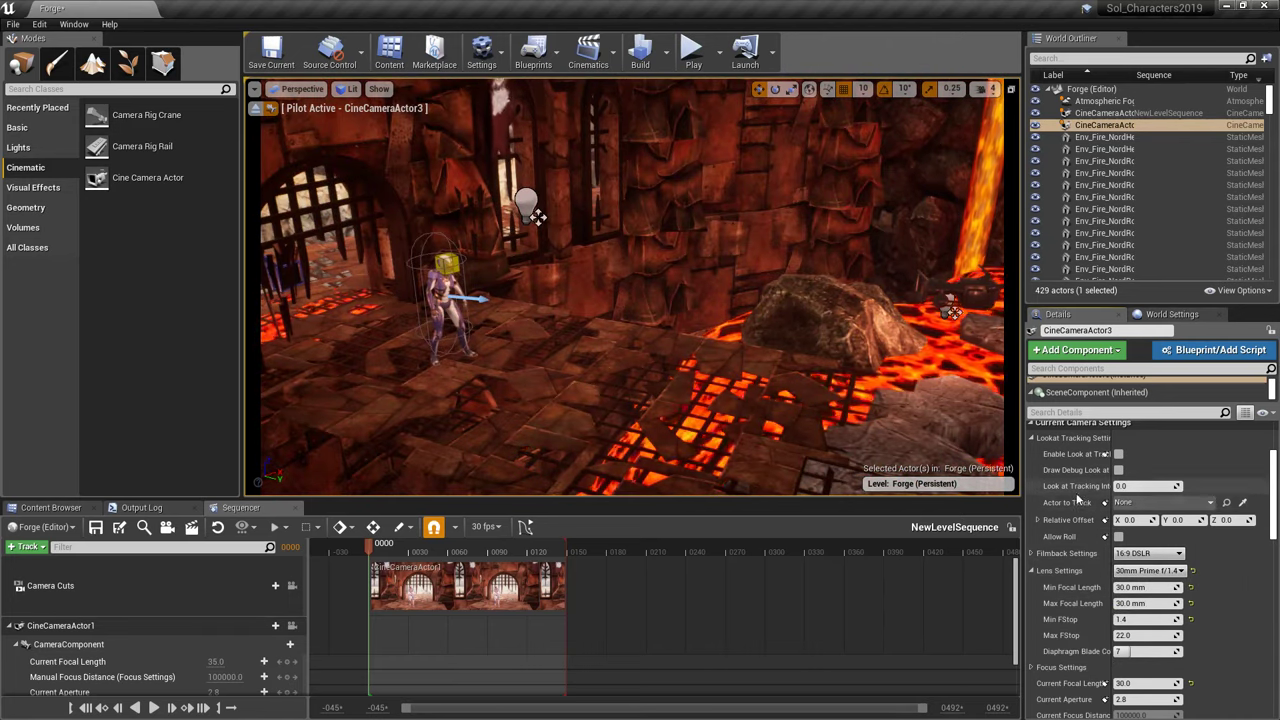
- Enable look-at tracking on CineCameraActor3 and set SolCharacterBlueprint as the actor to track
click(1119, 455)
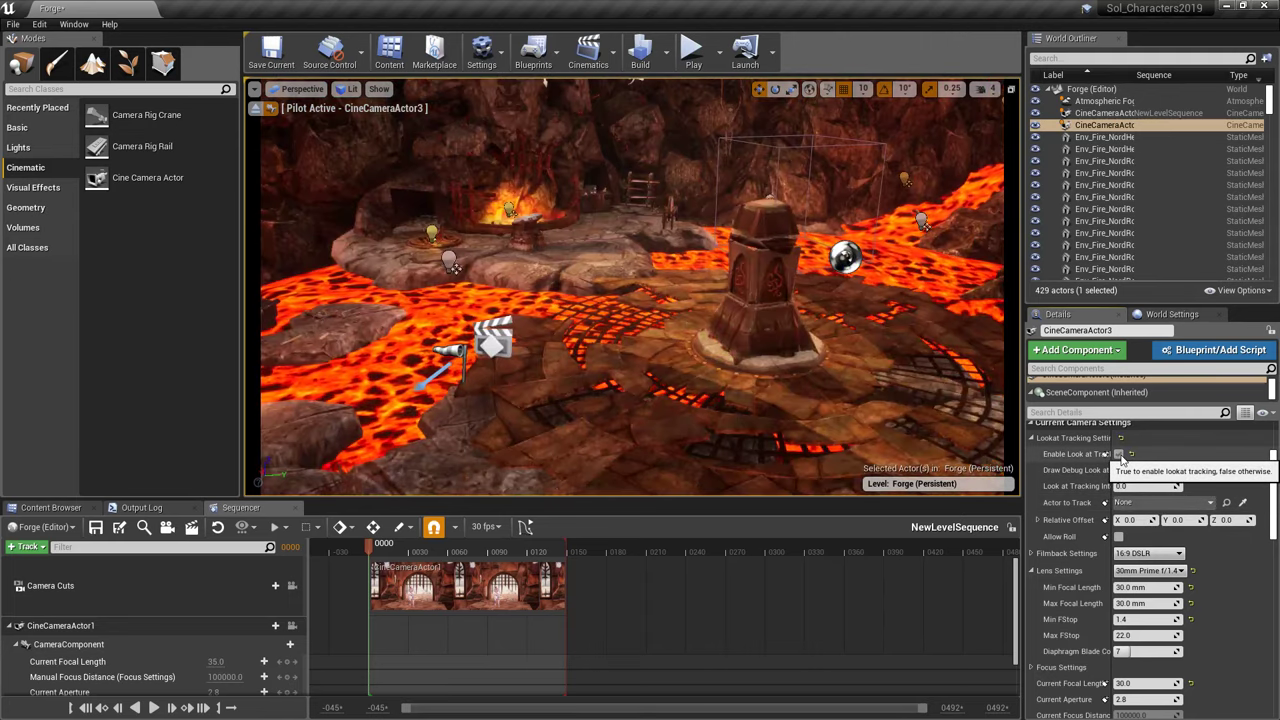
click(1160, 502)
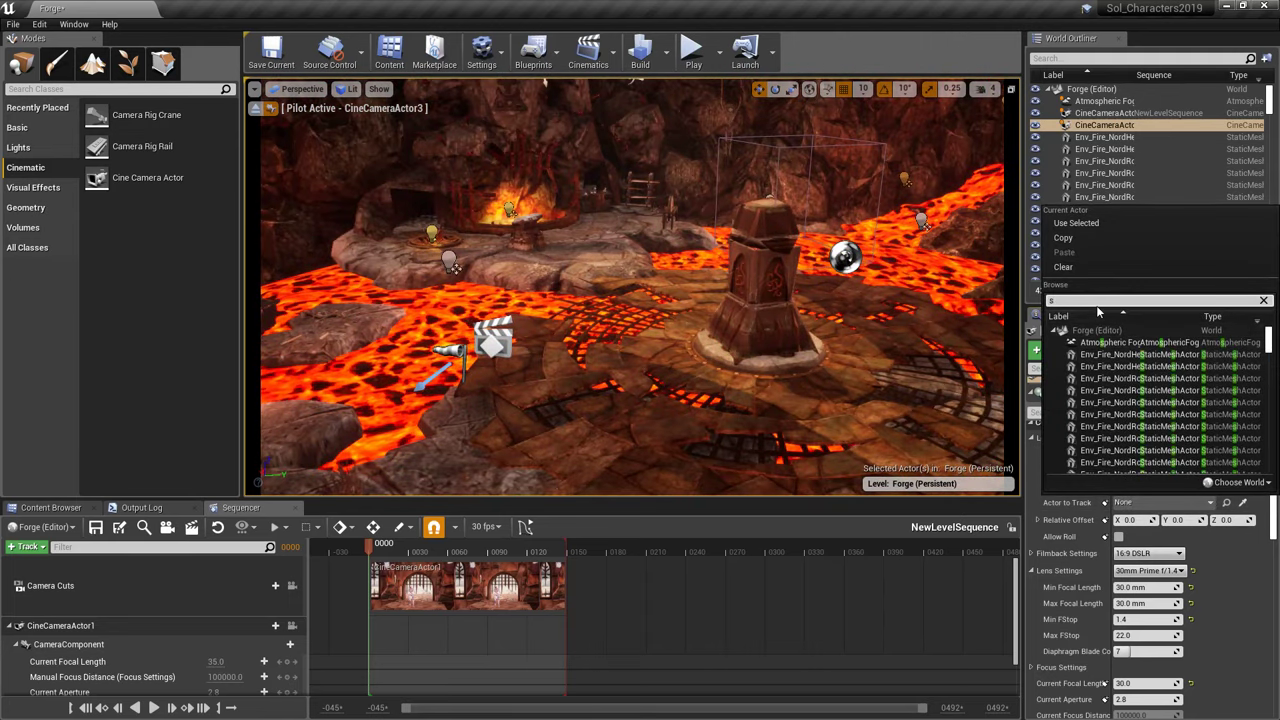
text(sol)
click(1099, 343)
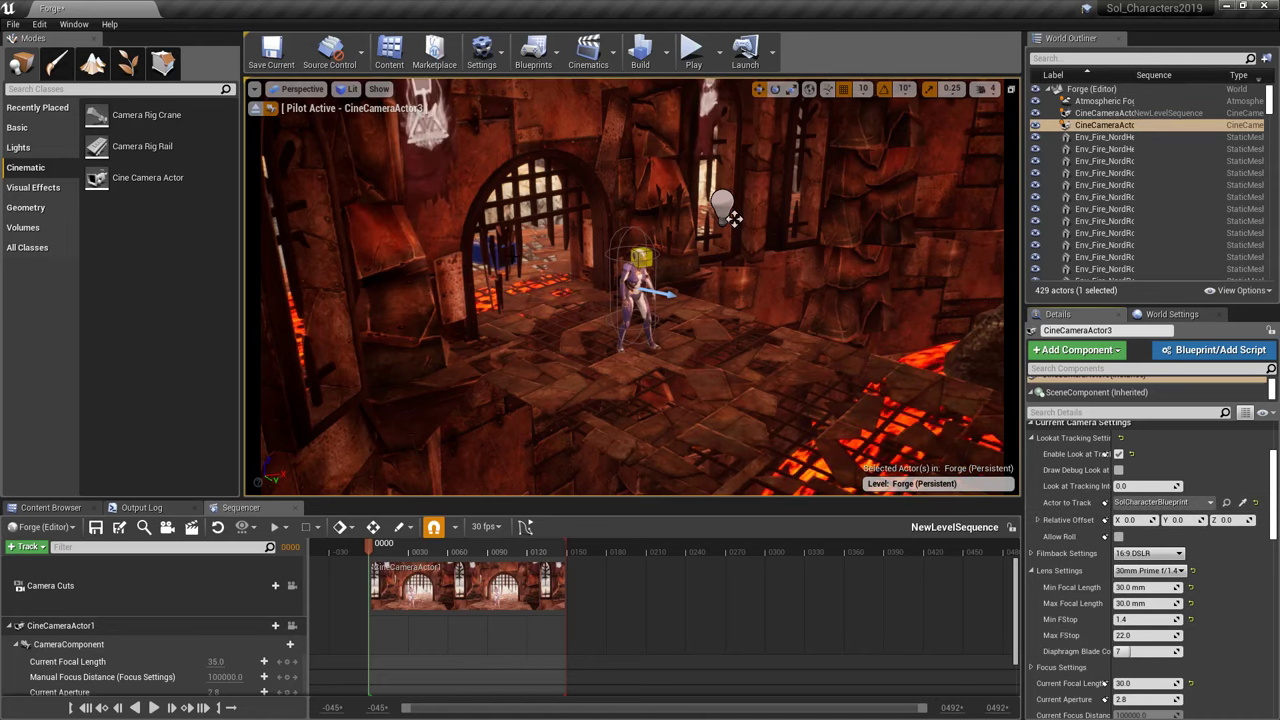
- Select the Sol character and examine its transform, animation, mesh and clothing properties
click(634, 300)
scroll(1159, 600, up, 2)
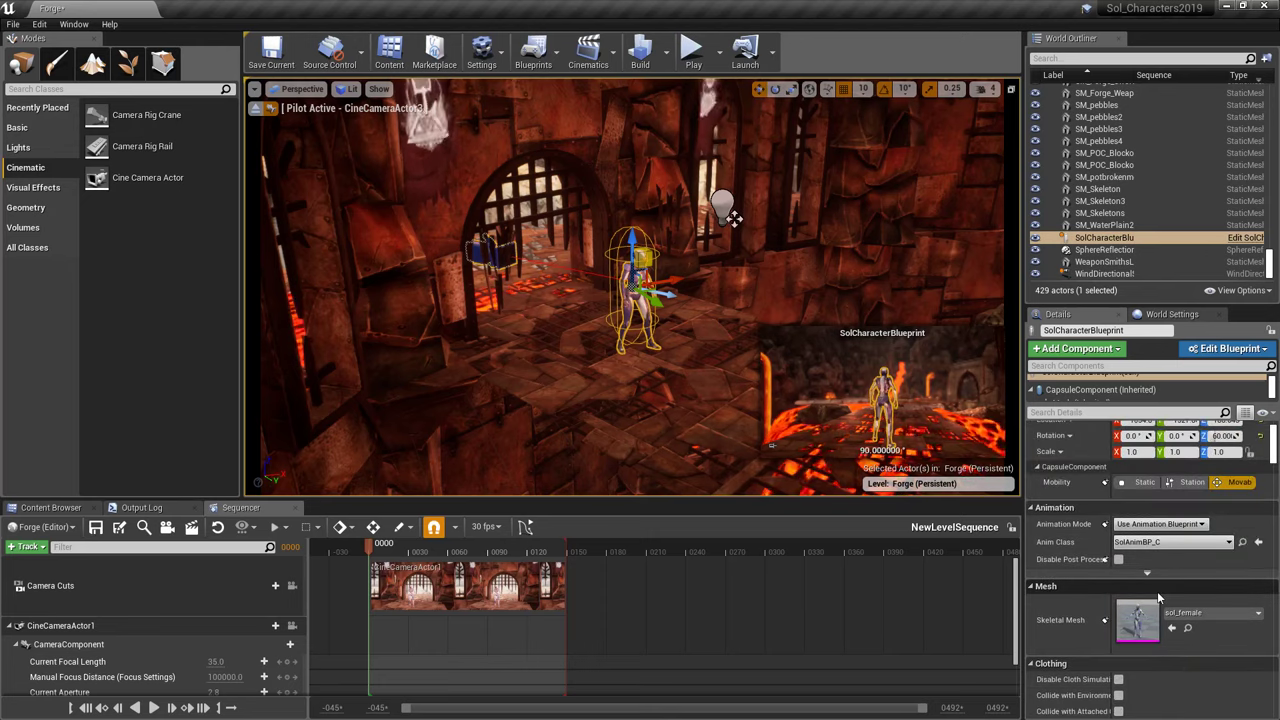
scroll(1156, 597, up, 1)
scroll(1156, 590, down, 3)
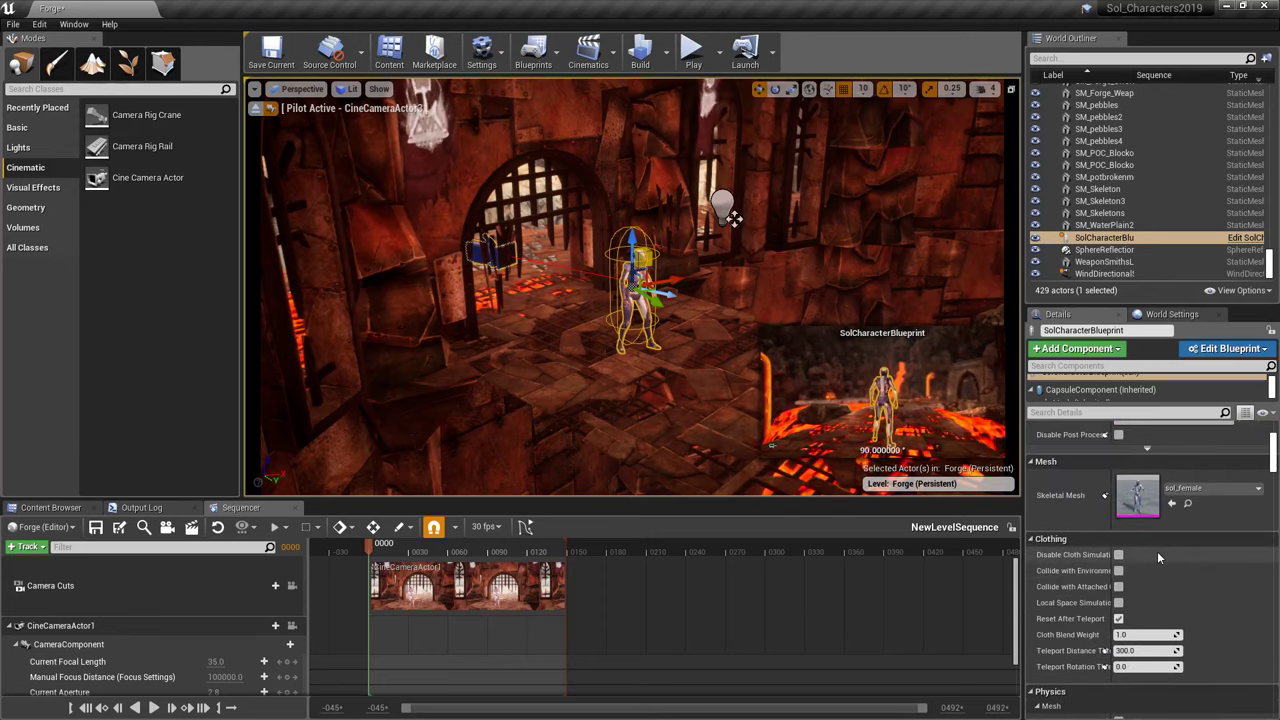
scroll(1158, 570, up, 3)
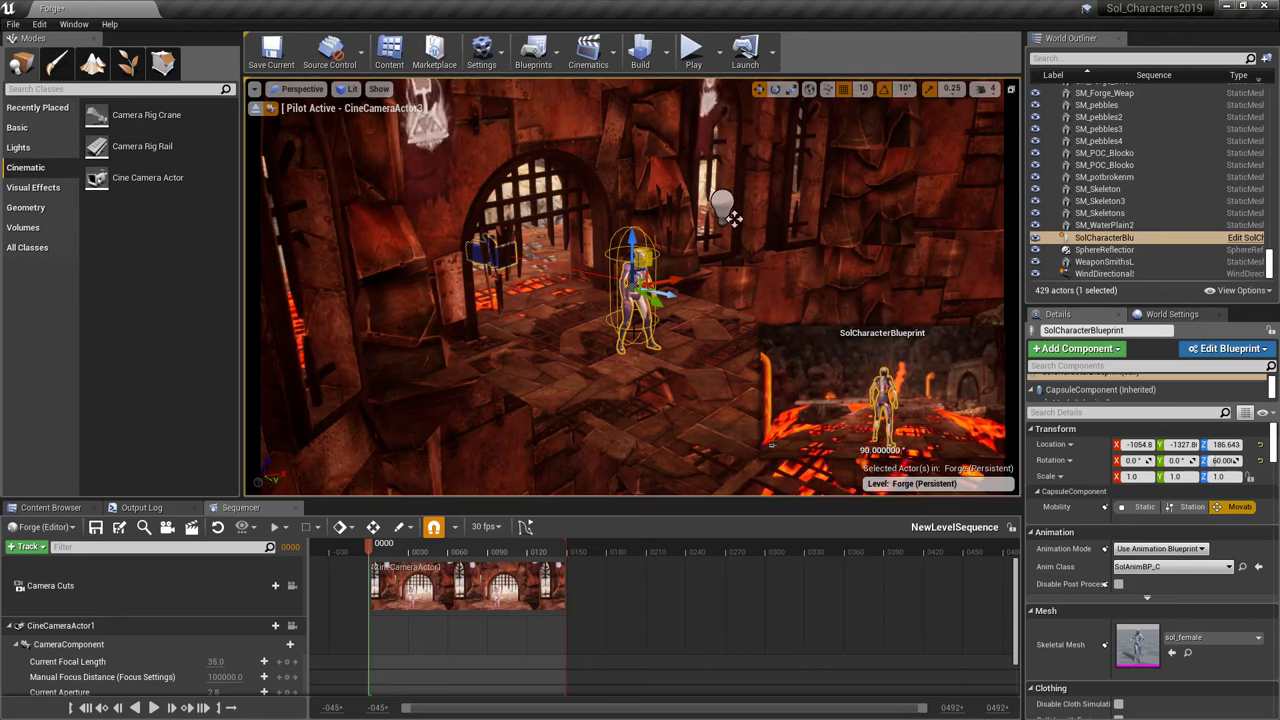
- Stop piloting CineCameraActor3, and select and focus on CineCameraActor1
click(256, 108)
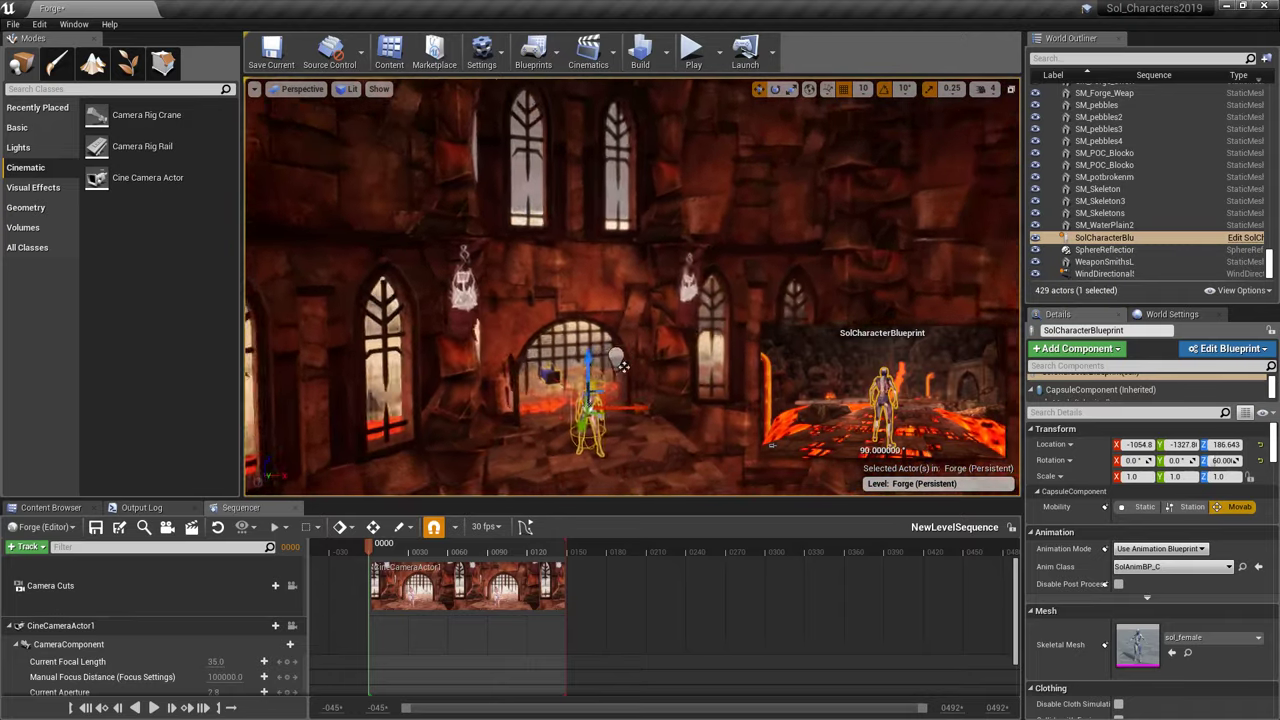
mouse_move(466, 320)
right_down()
mouse_move(255, 320)
mouse_move(465, 330)
right_up()
key(Escape)
click(598, 304)
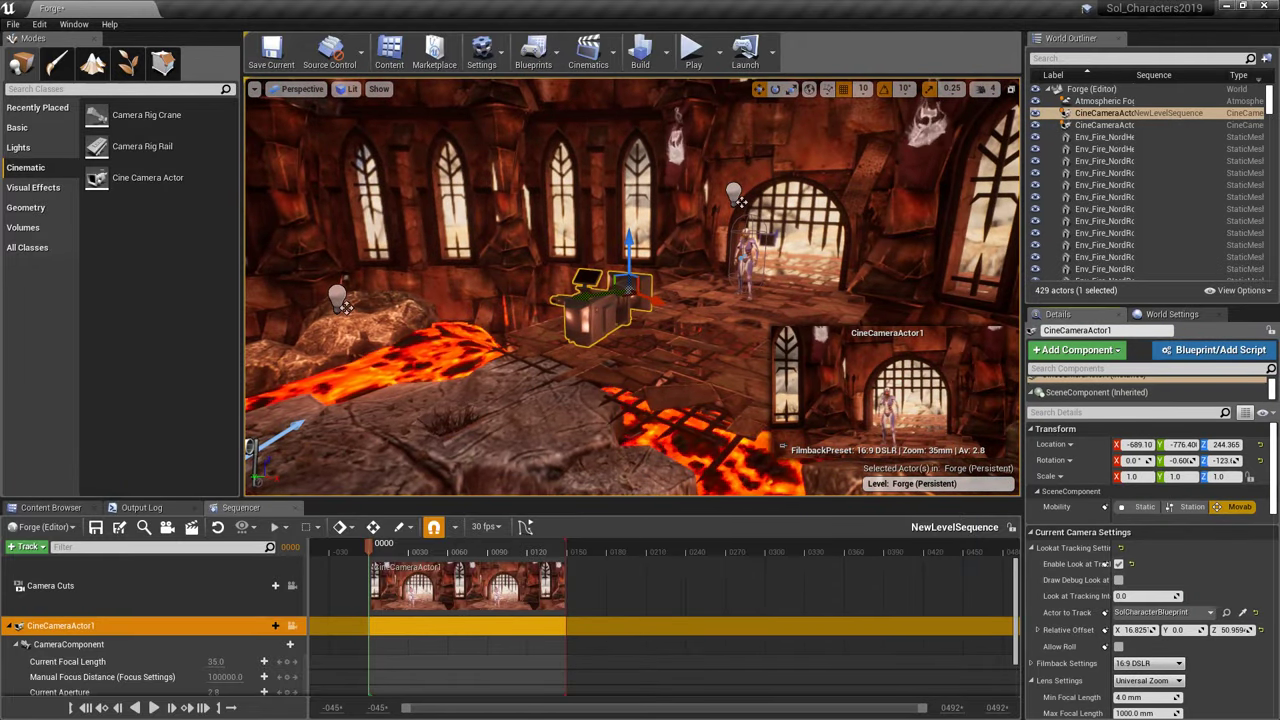
key(f)
- Enable the debug look-at drawing on CineCameraActor3 and inspect the tracking marker on the Sol character up close
right_drag(560, 300, 760, 320)
click(545, 229)
right_drag(762, 232, 840, 380)
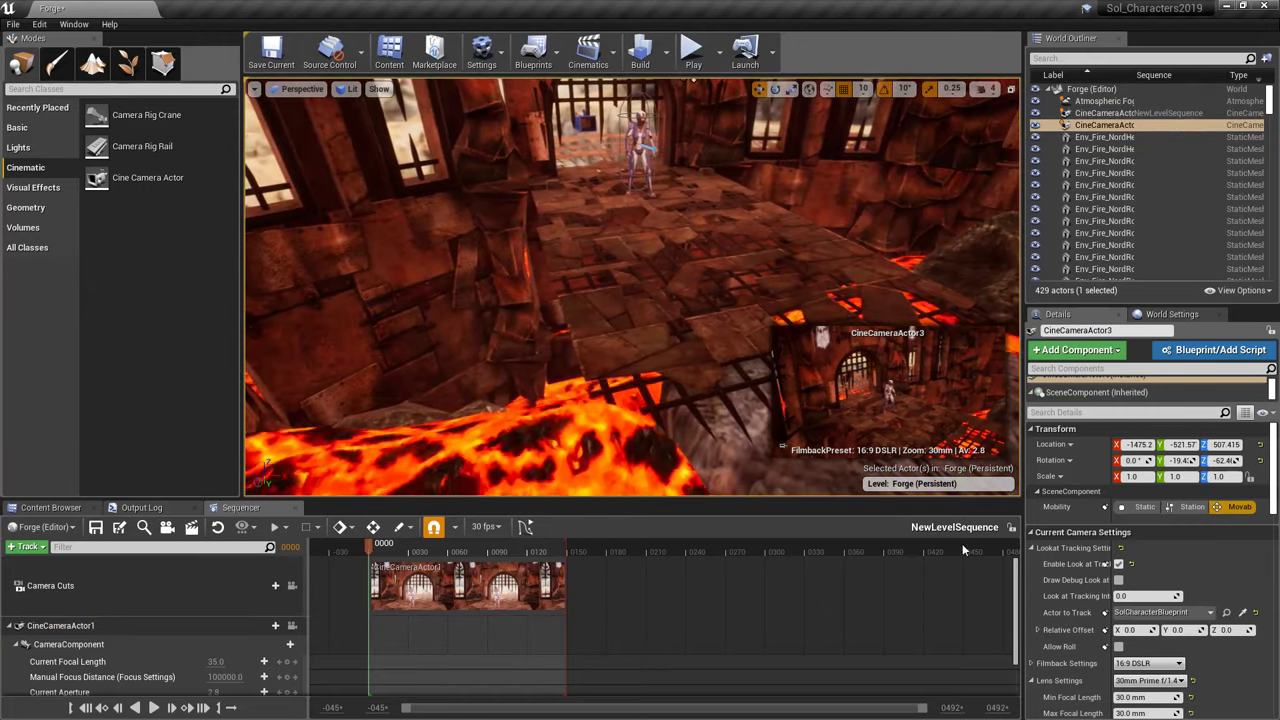
click(1119, 580)
key(w)
right_drag(640, 300, 728, 250)
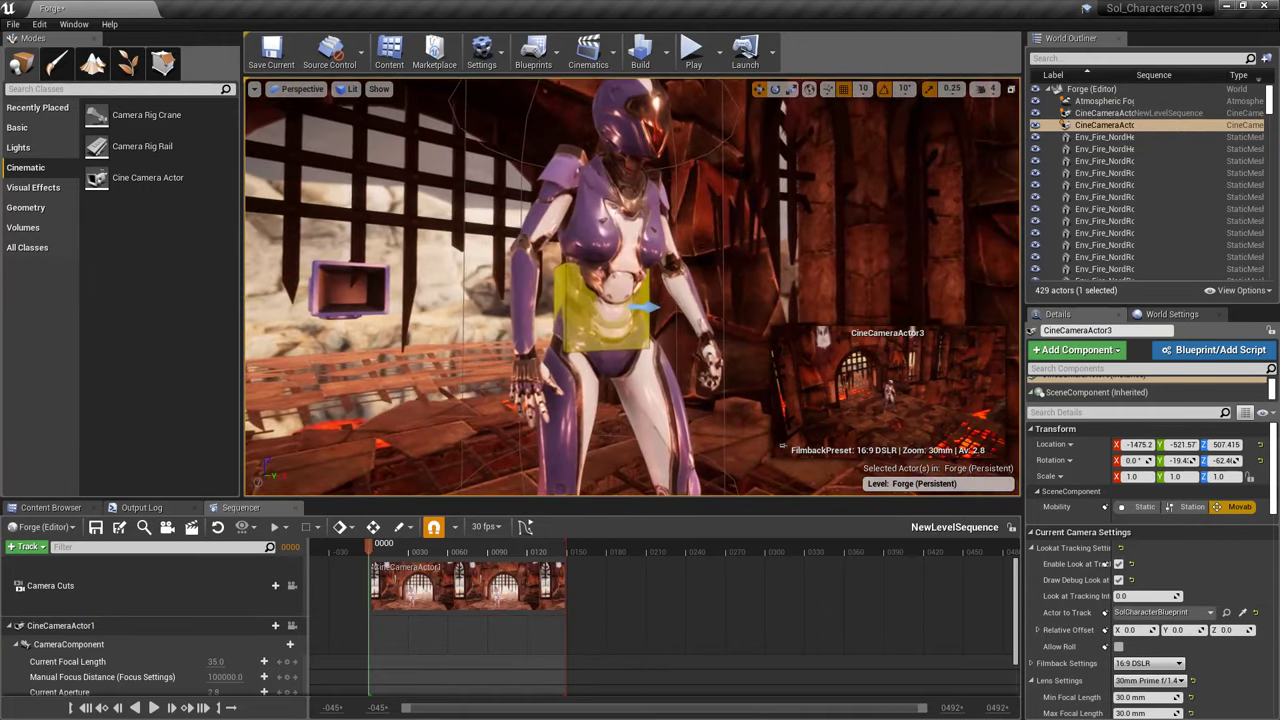
- Set the relative offset of CineCameraActor3's look-at tracking to X 15 and Z 50, aiming it at the Sol character's head
drag(1226, 630, 1256, 630)
key(s)
right_drag(747, 152, 768, 140)
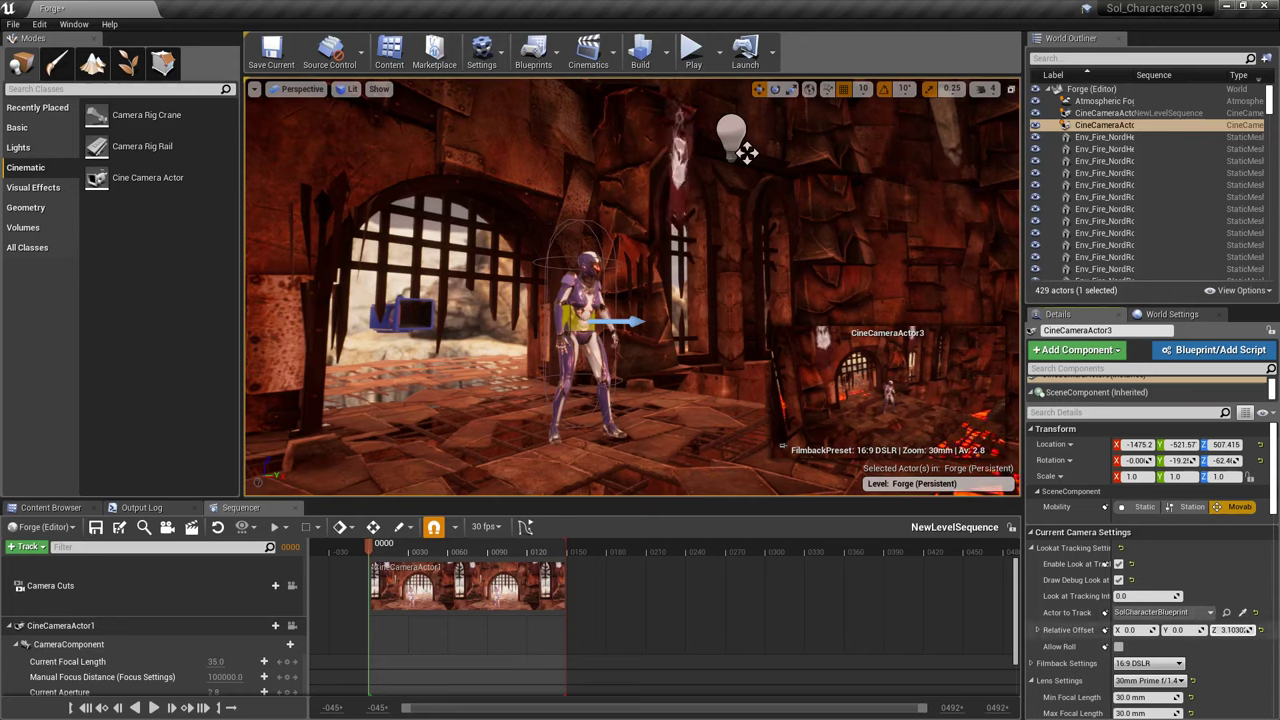
key(Return)
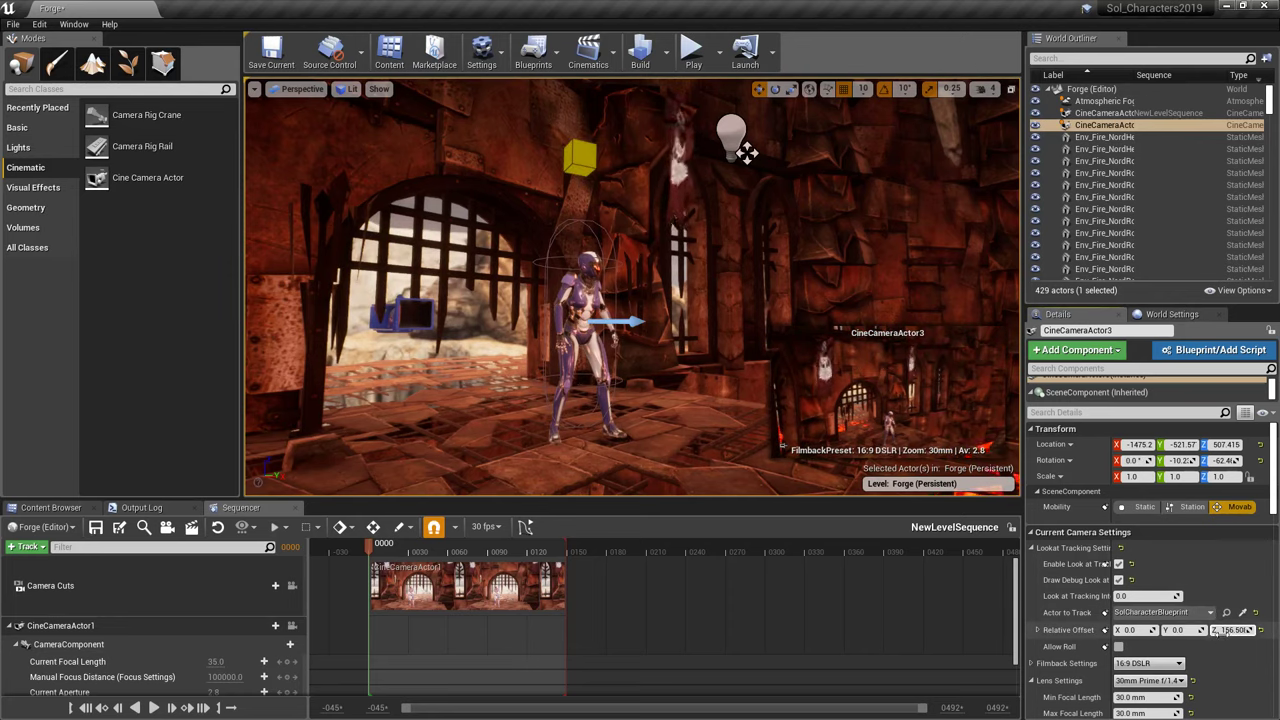
text(50)
key(Return)
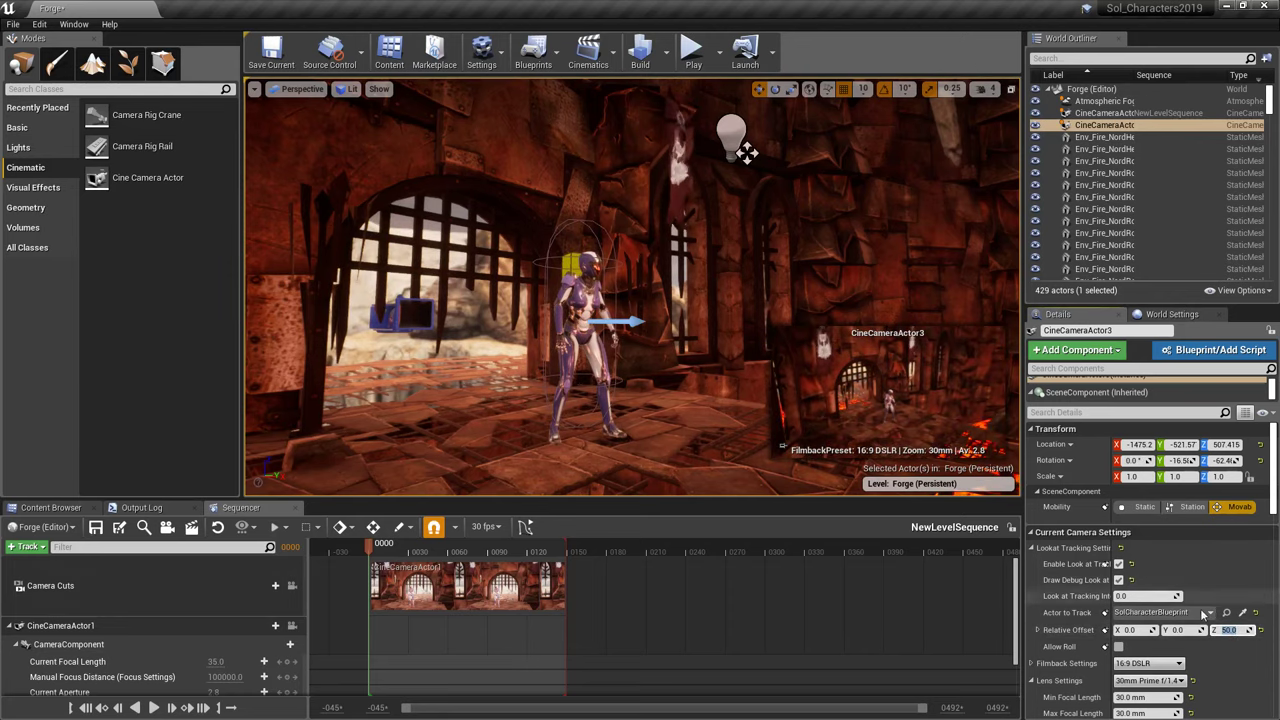
click(1143, 630)
text(100)
key(Return)
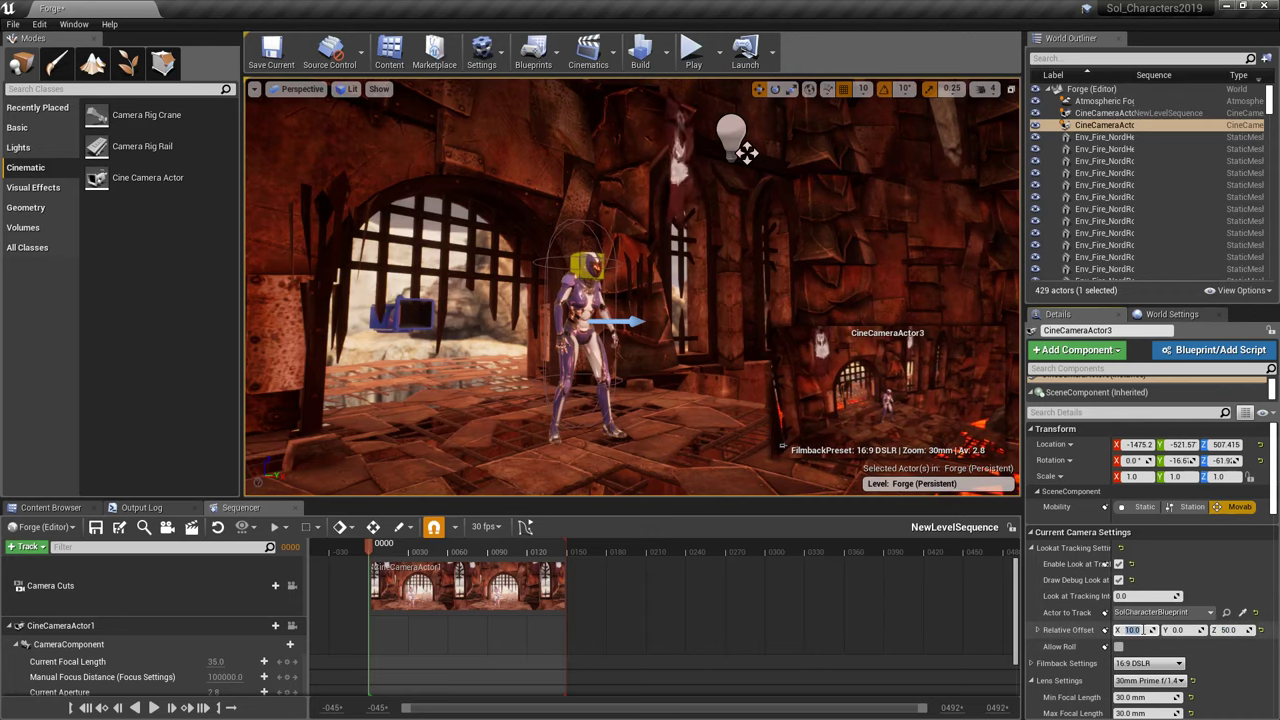
key(Return)
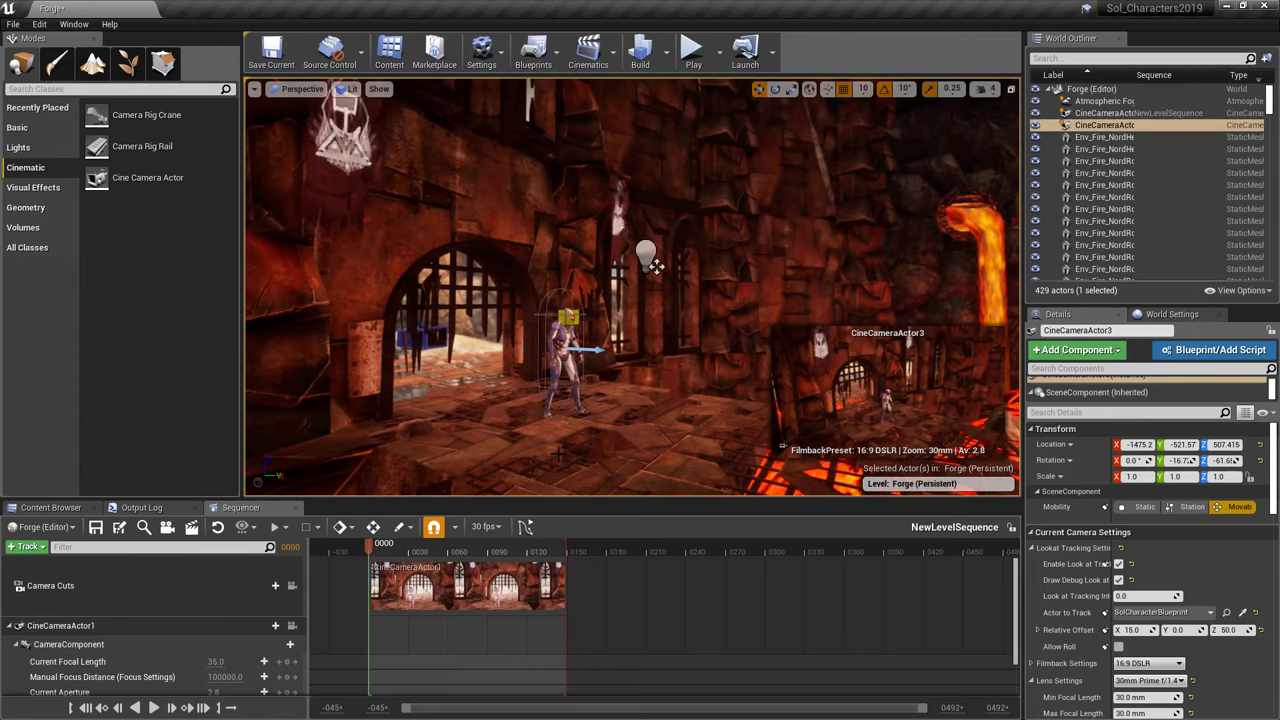
- Change CineCameraActor3's lens preset to 50mm Prime f/1.8
click(1158, 689)
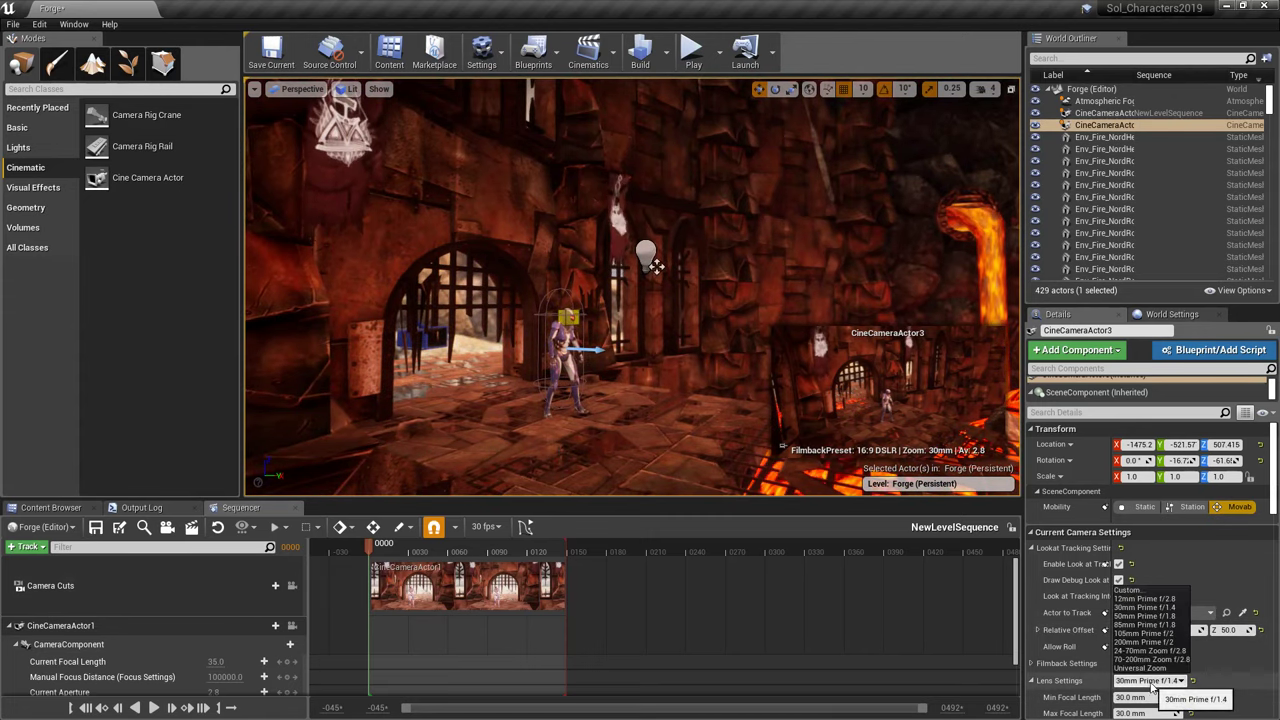
click(1133, 617)
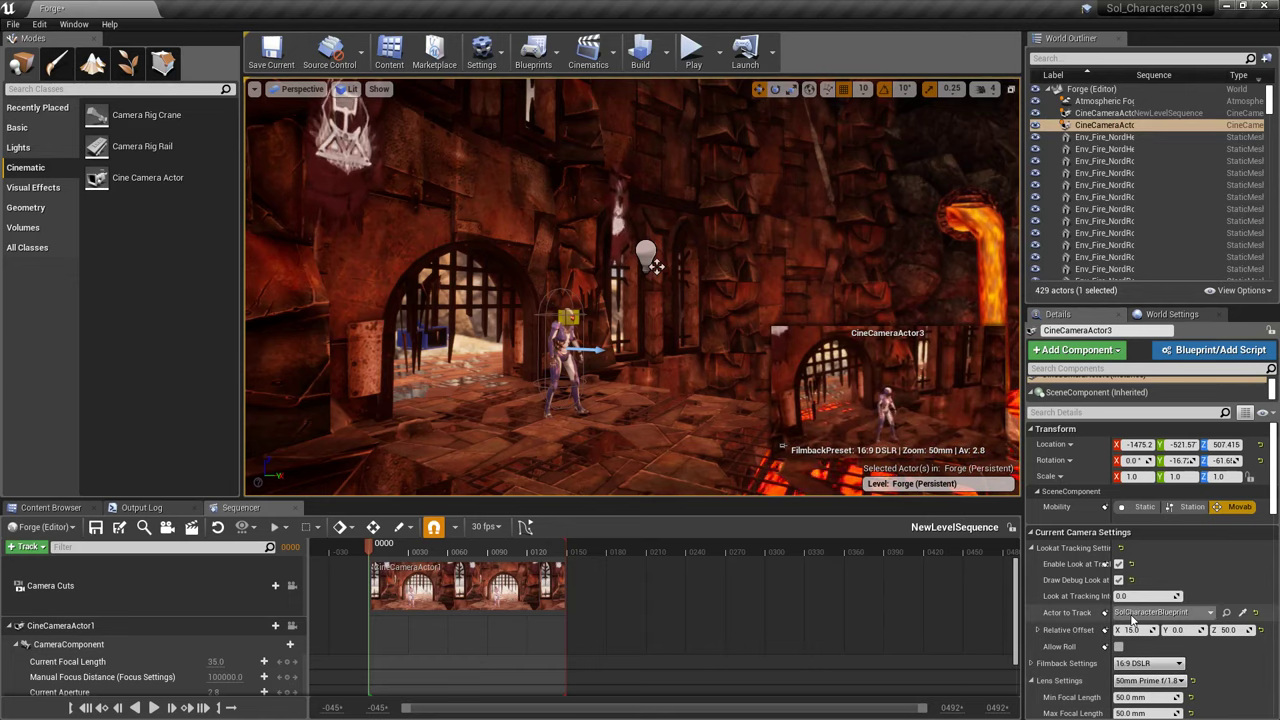
right_drag(754, 422, 875, 490)
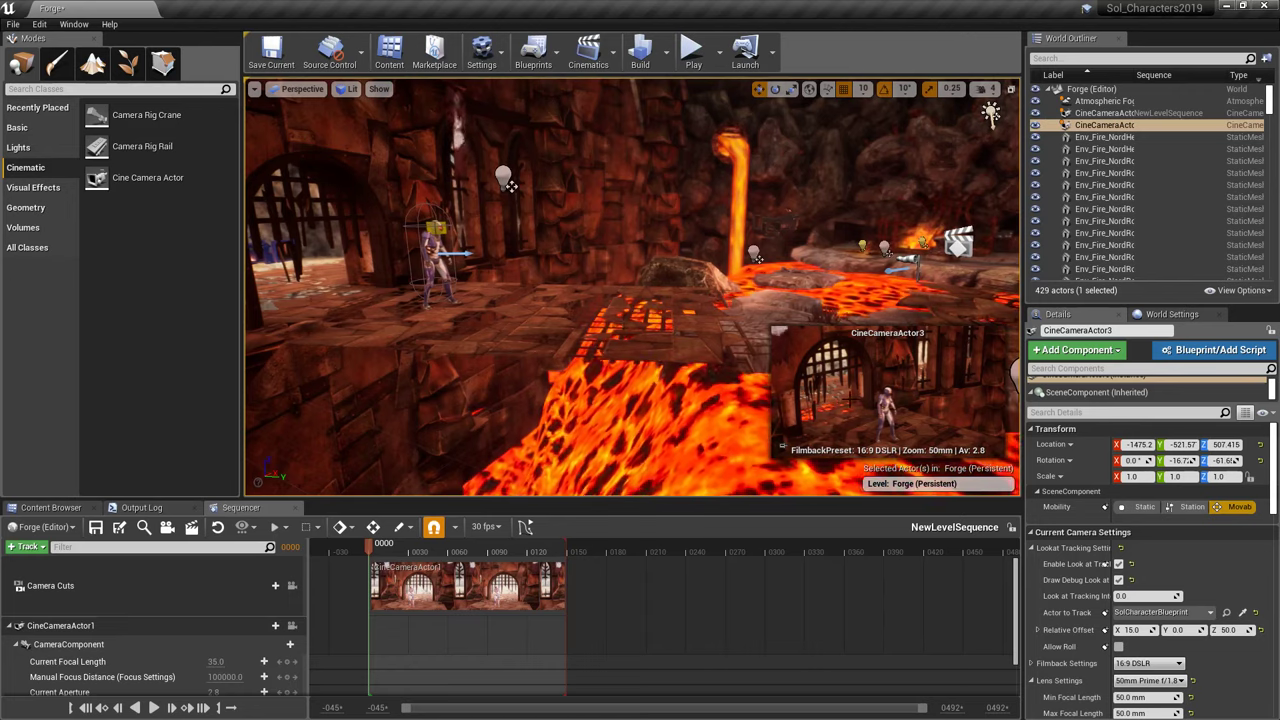
right_drag(632, 400, 640, 310)
right_drag(433, 255, 443, 257)
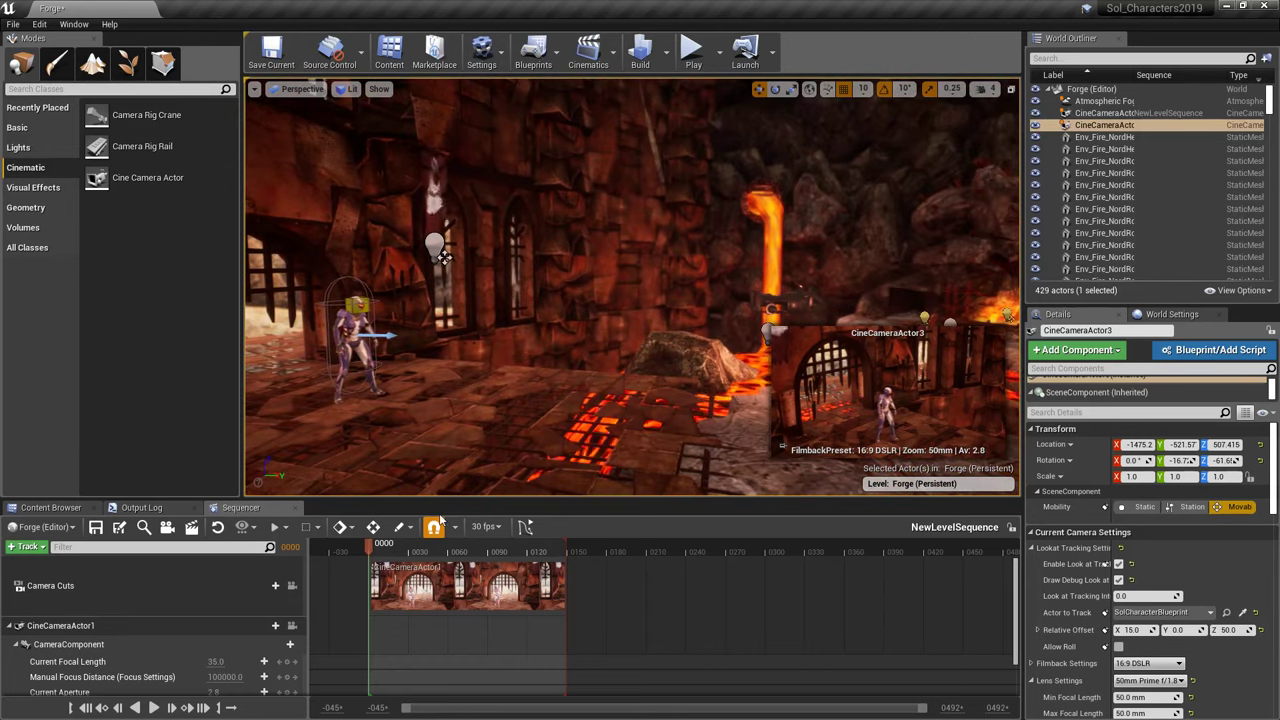
- Collapse the CineCameraActor1 track, widen the actor label column, and rename CineCameraActor3 to CineCameraActor2
click(9, 626)
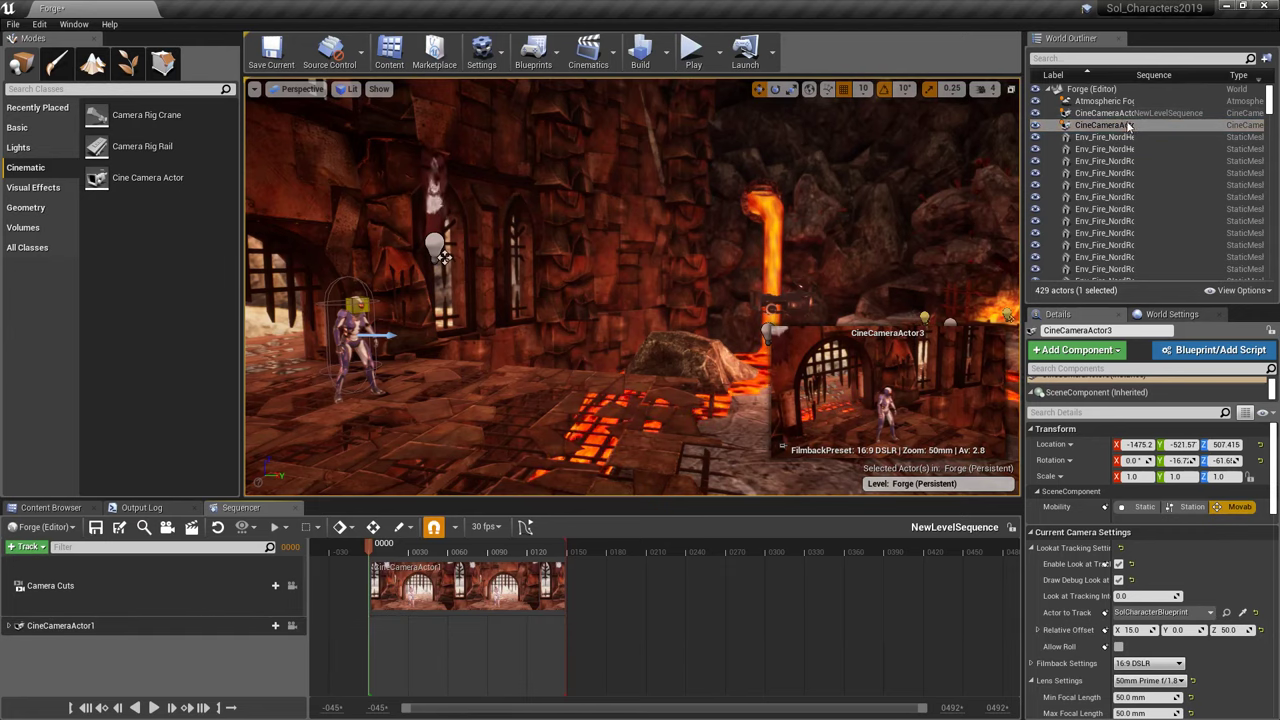
drag(1138, 78, 1200, 79)
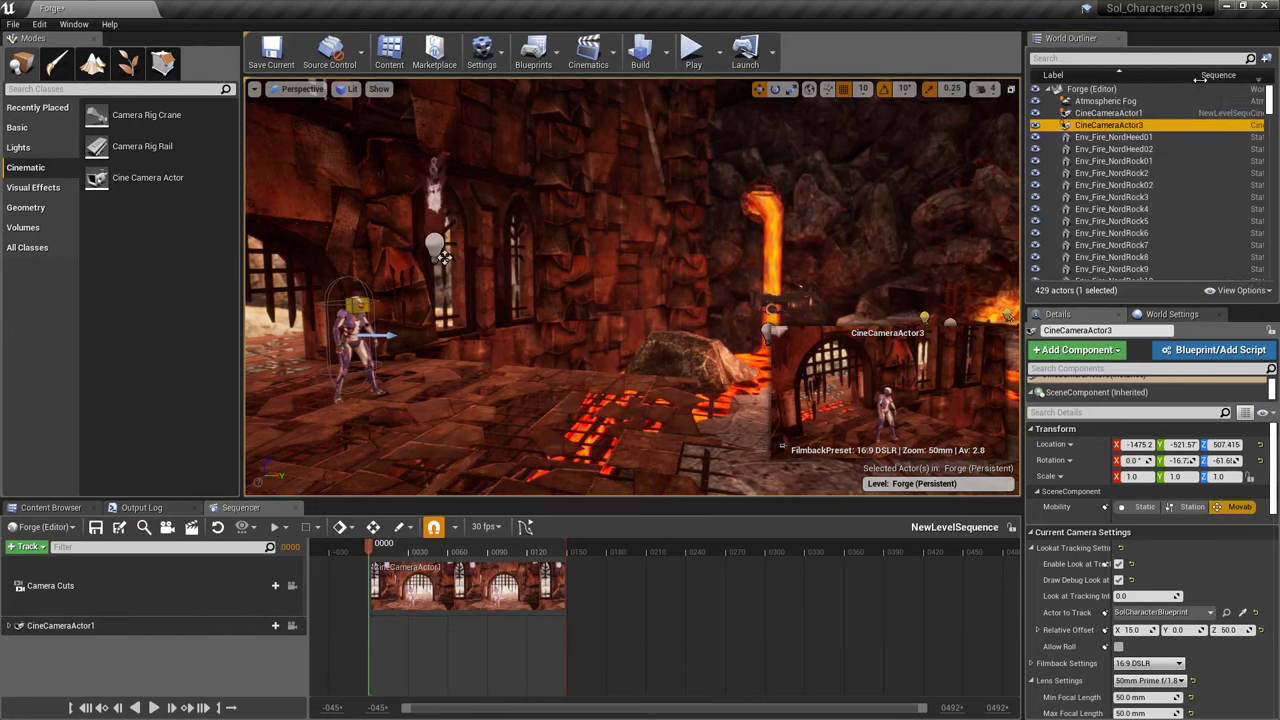
click(1130, 128)
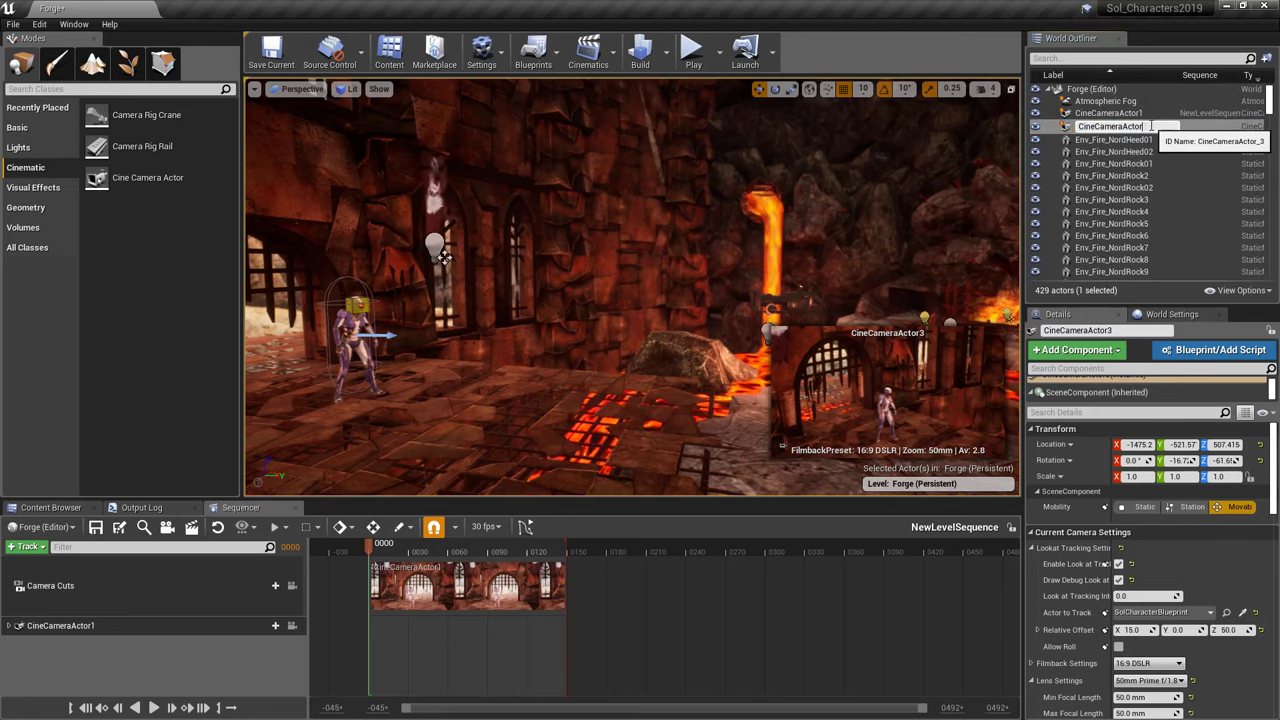
text(2)
key(Return)
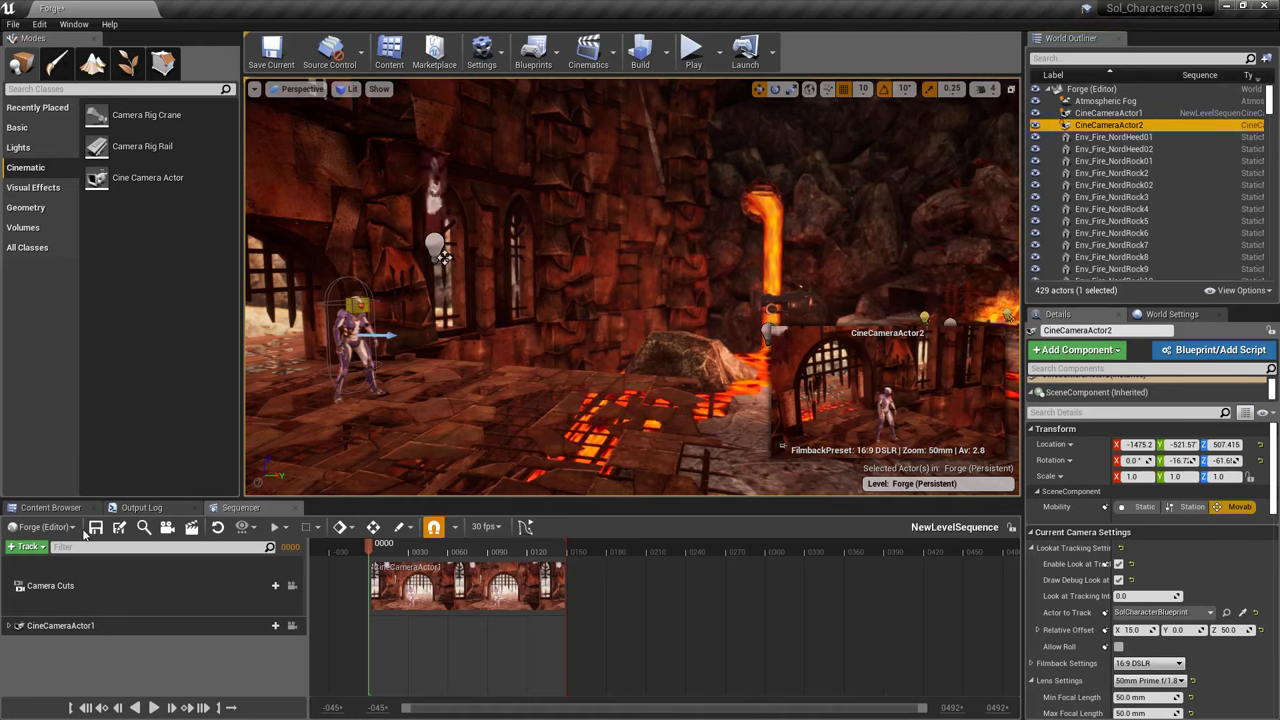
- Add CineCameraActor2 to the level sequence and collapse its track
click(16, 549)
mouse_move(87, 351)
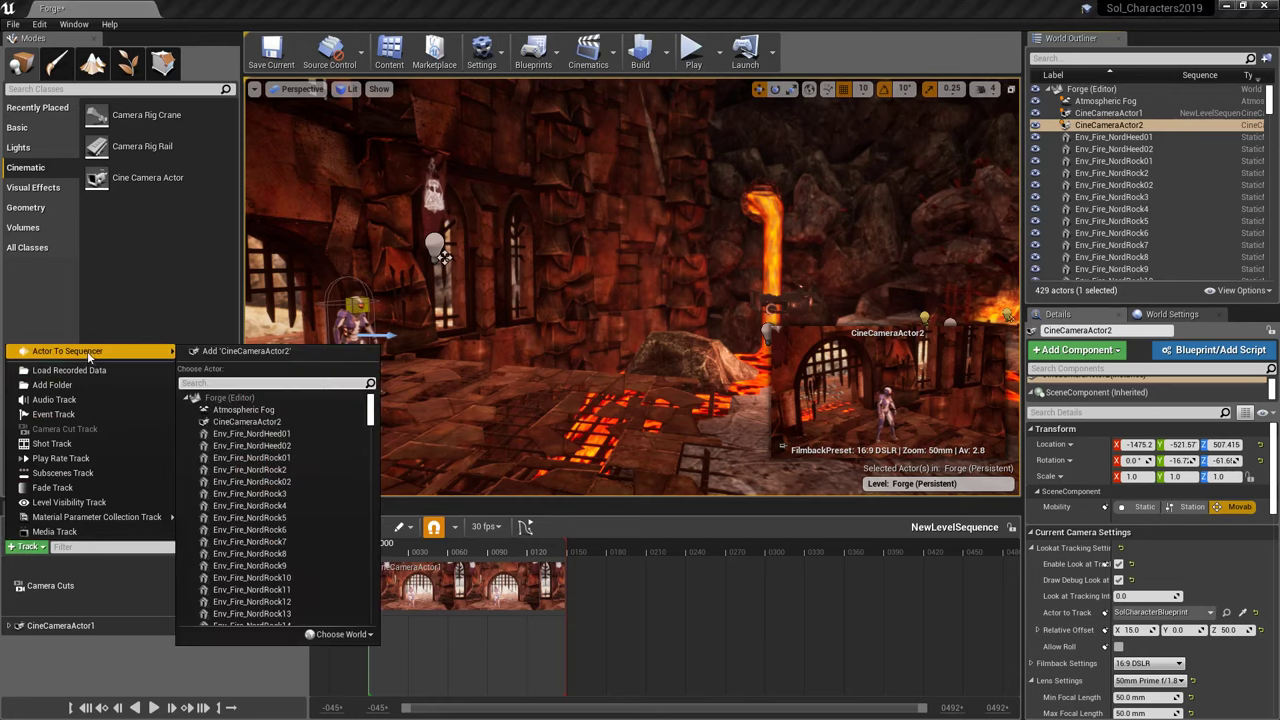
click(244, 352)
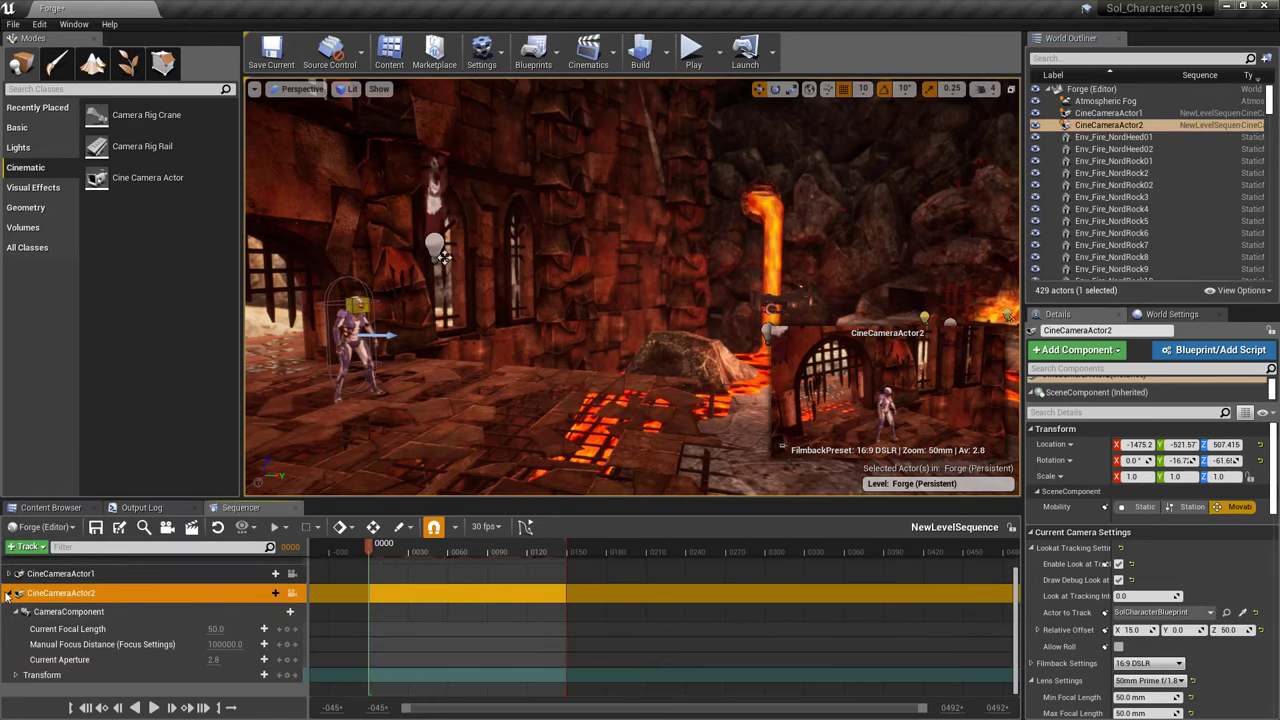
click(10, 597)
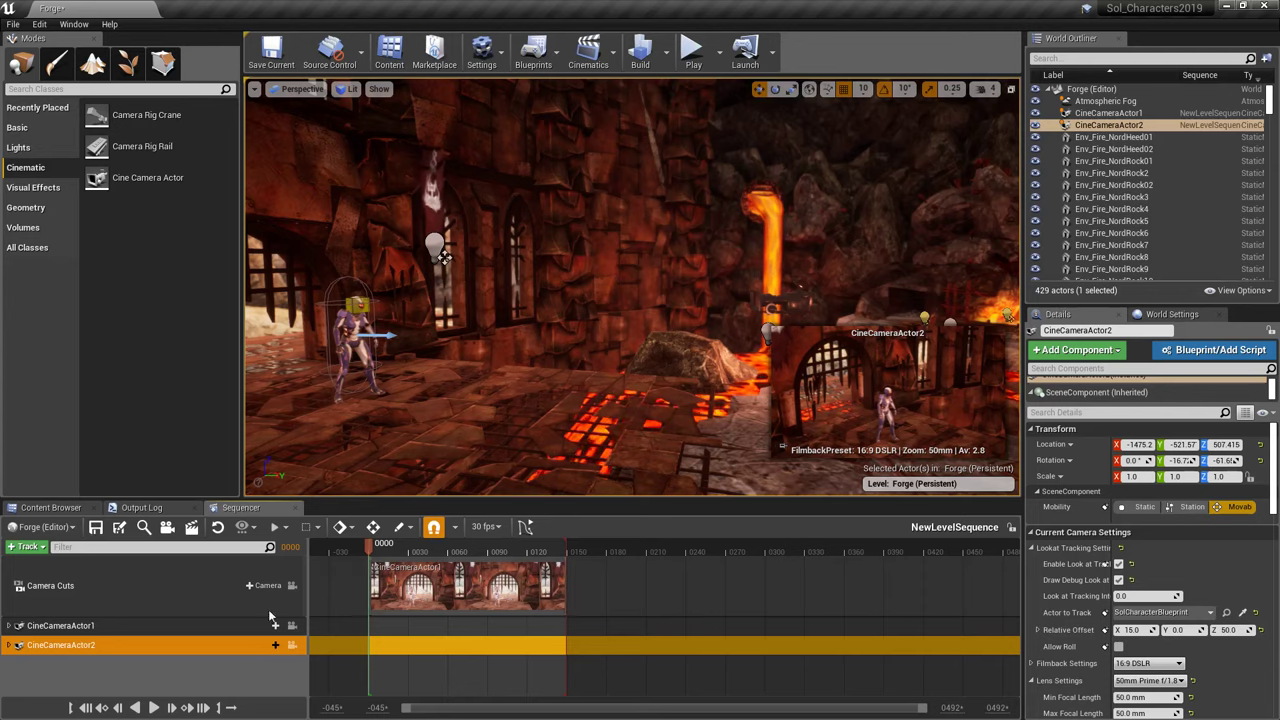
click(182, 627)
click(175, 645)
- Shorten the CineCameraActor1 camera cut and add a CineCameraActor2 cut starting at about frame 70
click(568, 586)
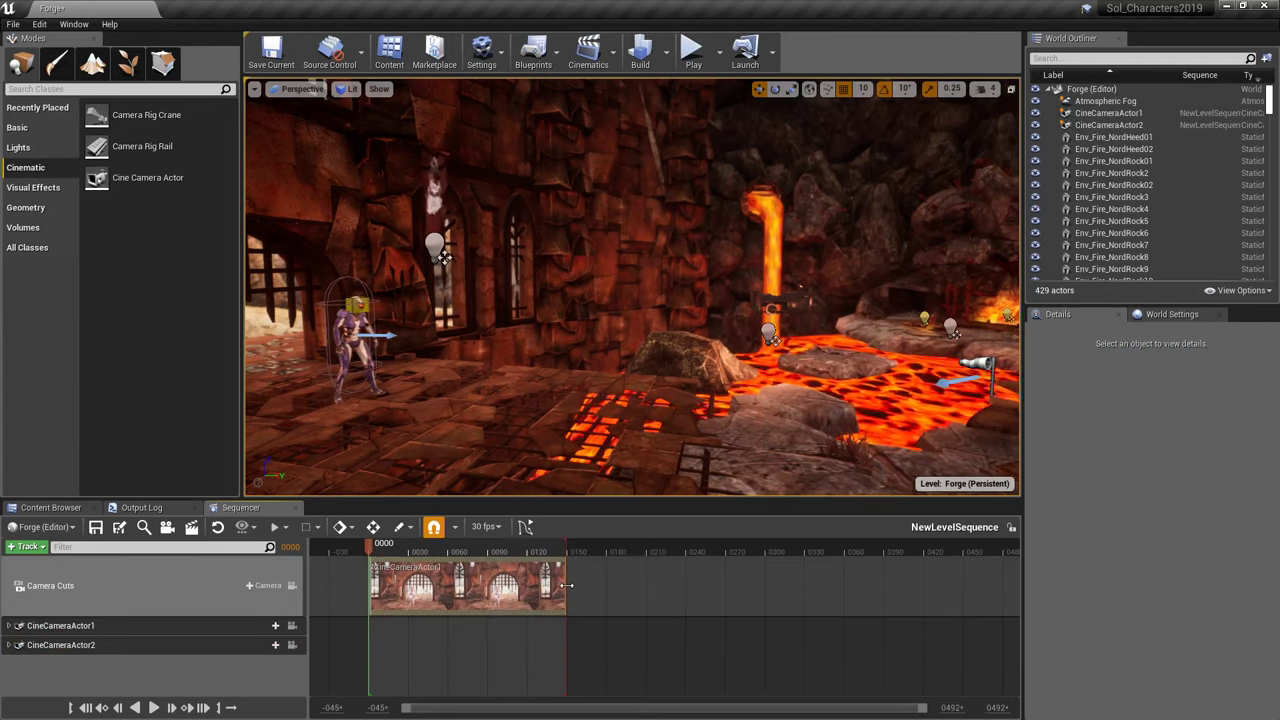
drag(566, 588, 440, 590)
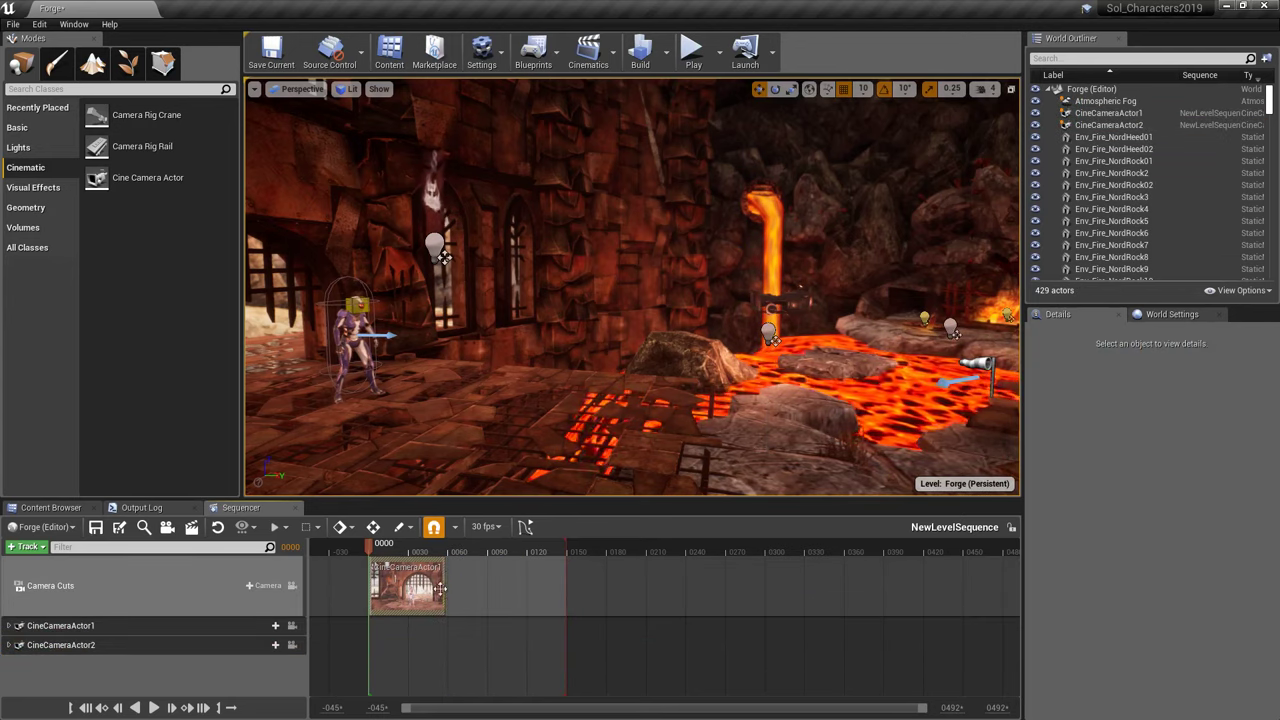
click(73, 646)
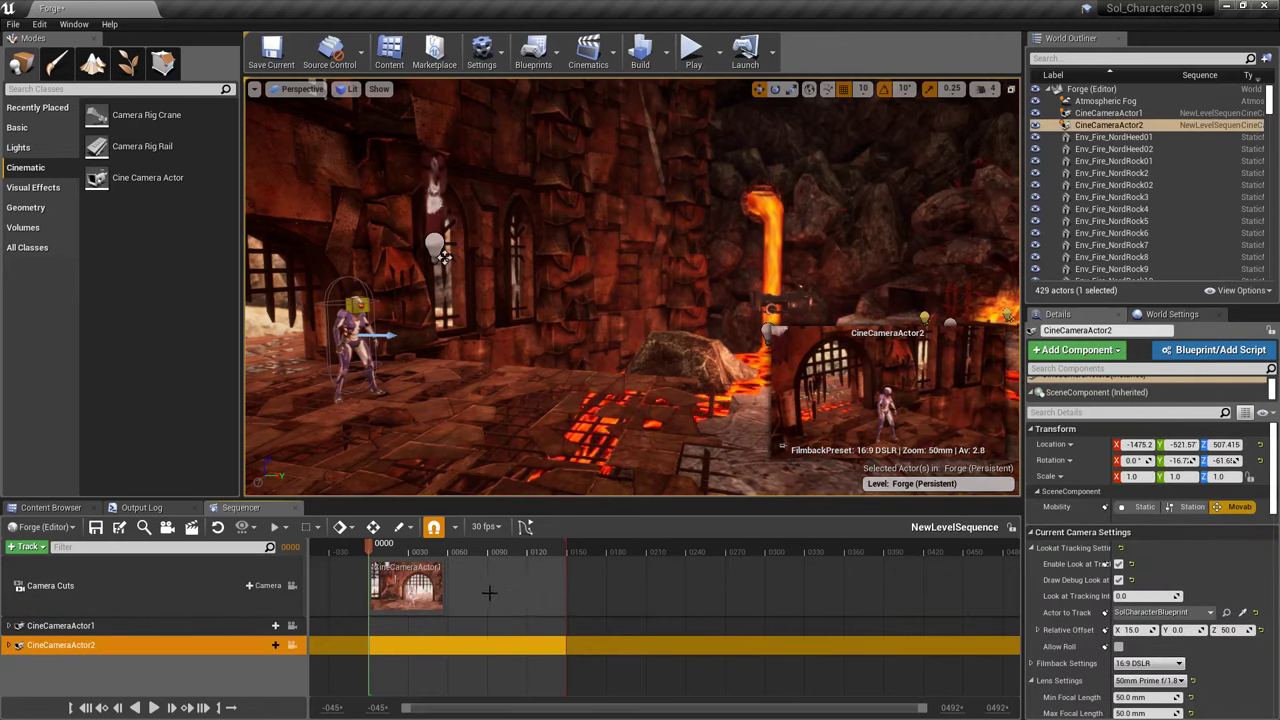
click(265, 586)
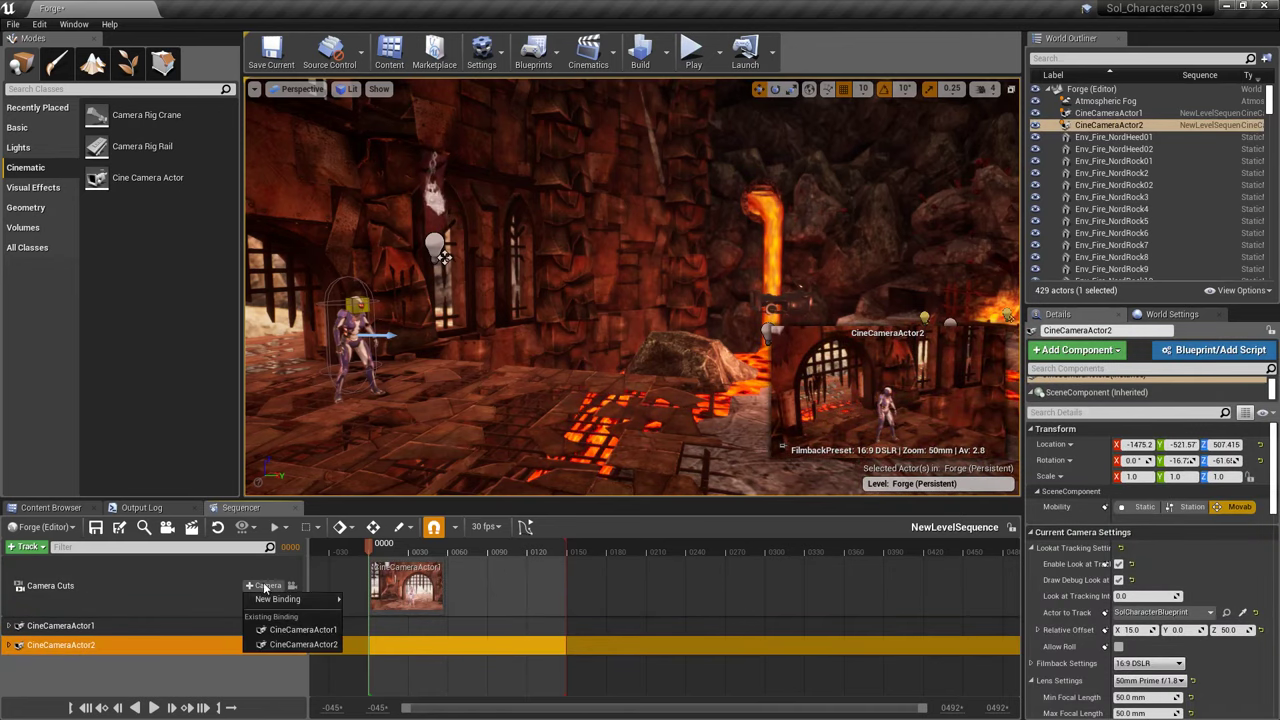
click(303, 644)
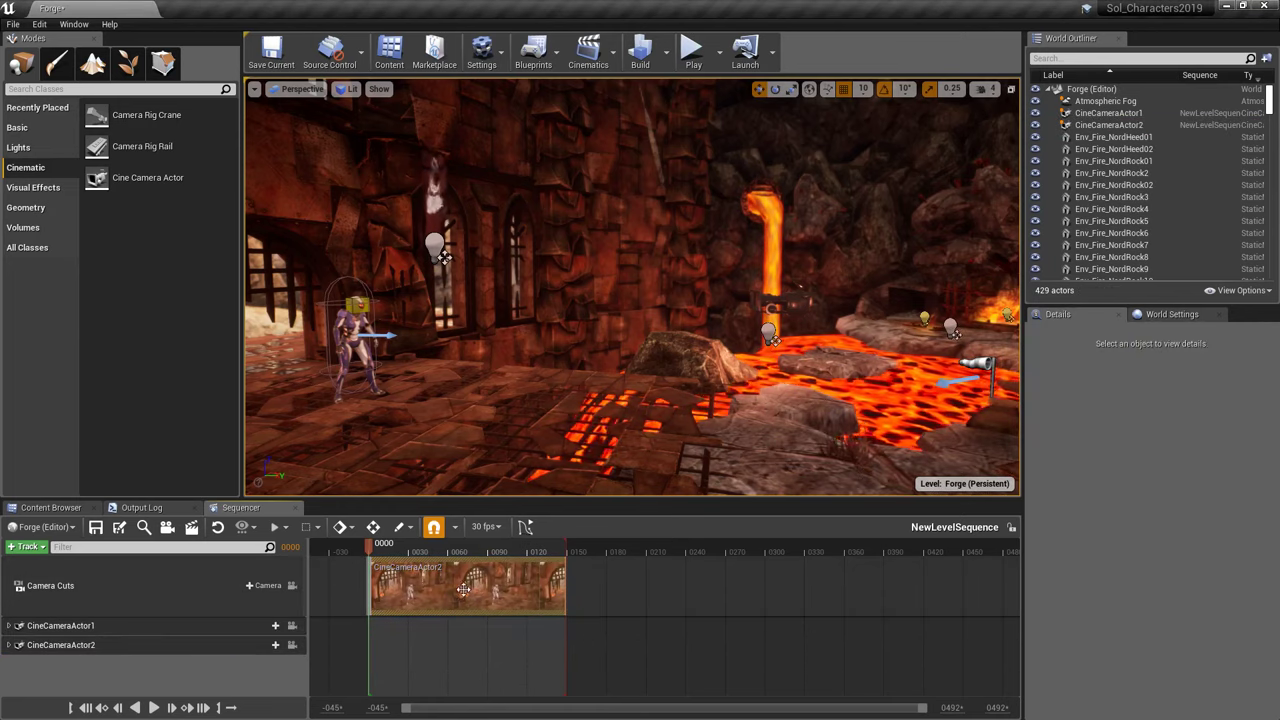
drag(368, 590, 465, 589)
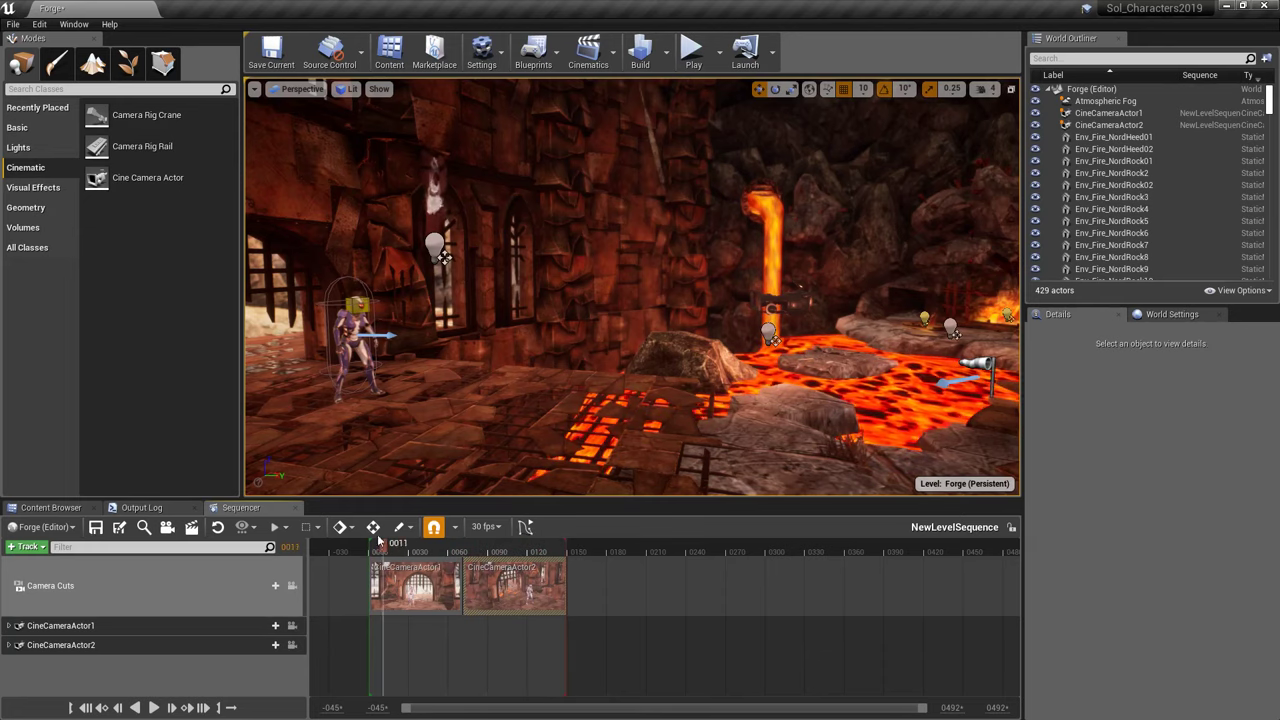
- Extend the end of the sequence's playback range to about frame 360 and move the playhead before the start
drag(378, 541, 345, 544)
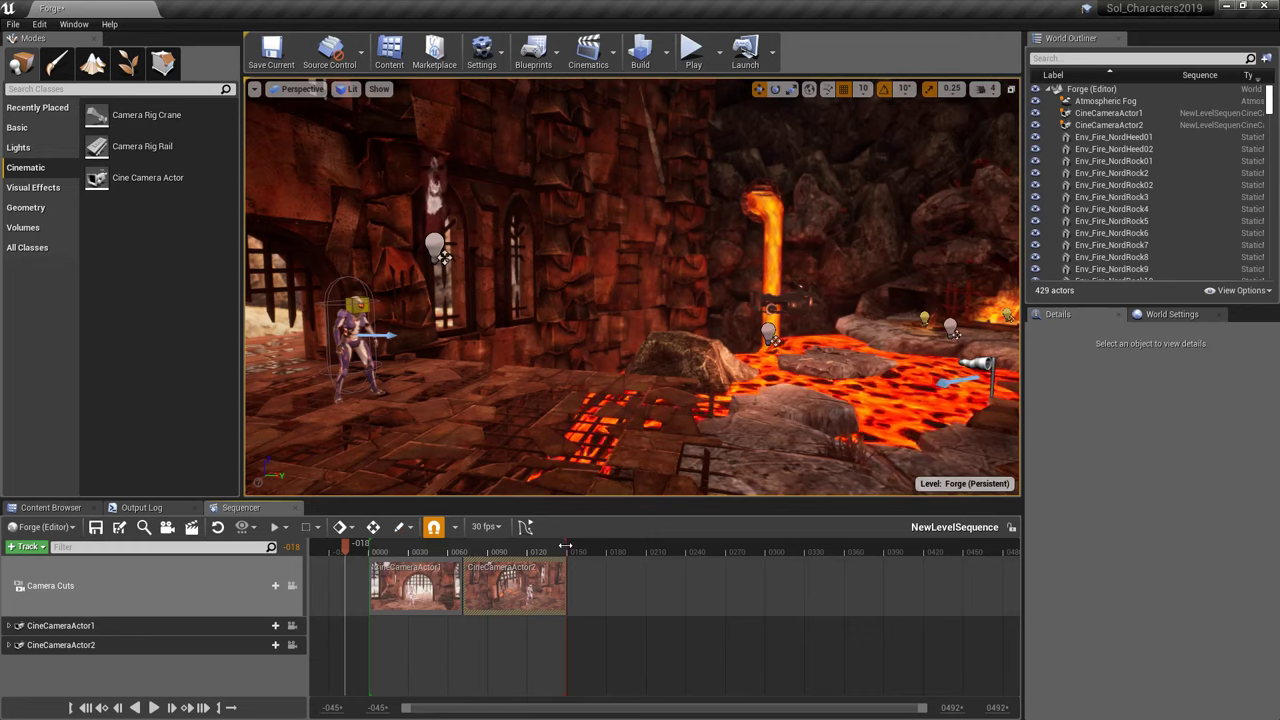
drag(566, 545, 847, 549)
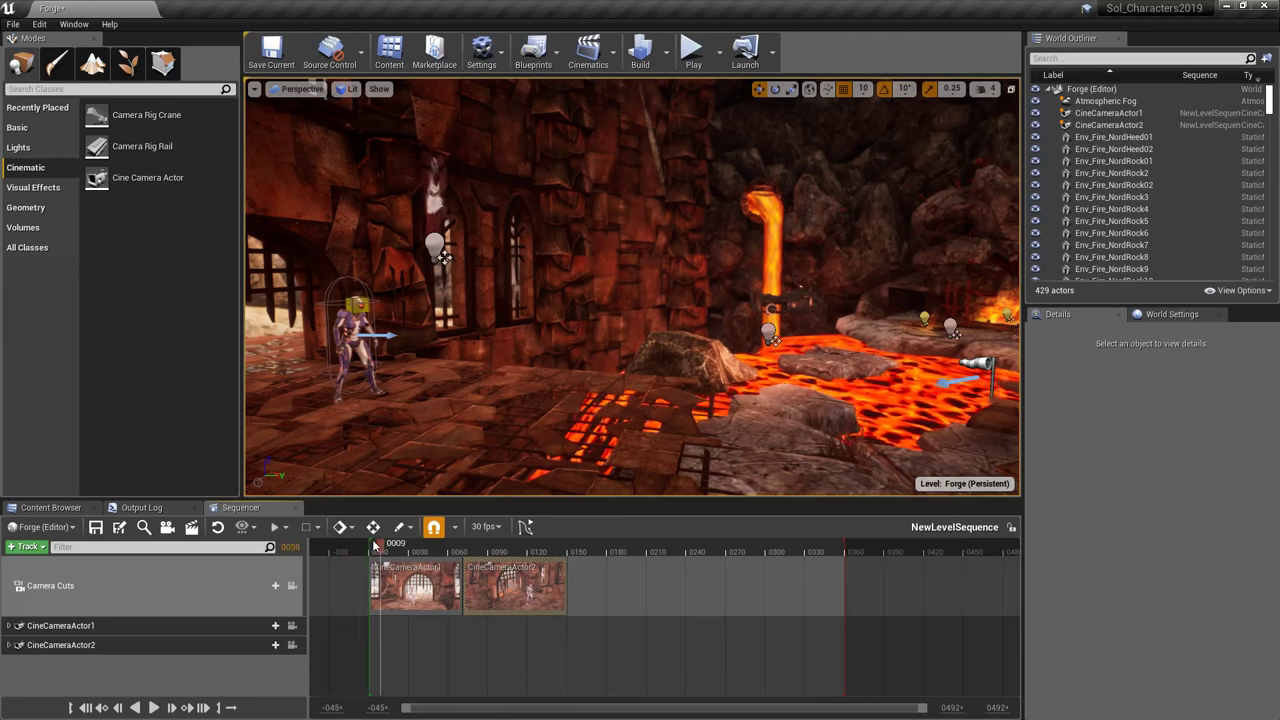
drag(375, 545, 337, 545)
- Shift the CineCameraActor2 cut to end at about frame 280, and set the transition between the two camera cuts at about frame 90
drag(498, 569, 505, 569)
drag(634, 568, 686, 568)
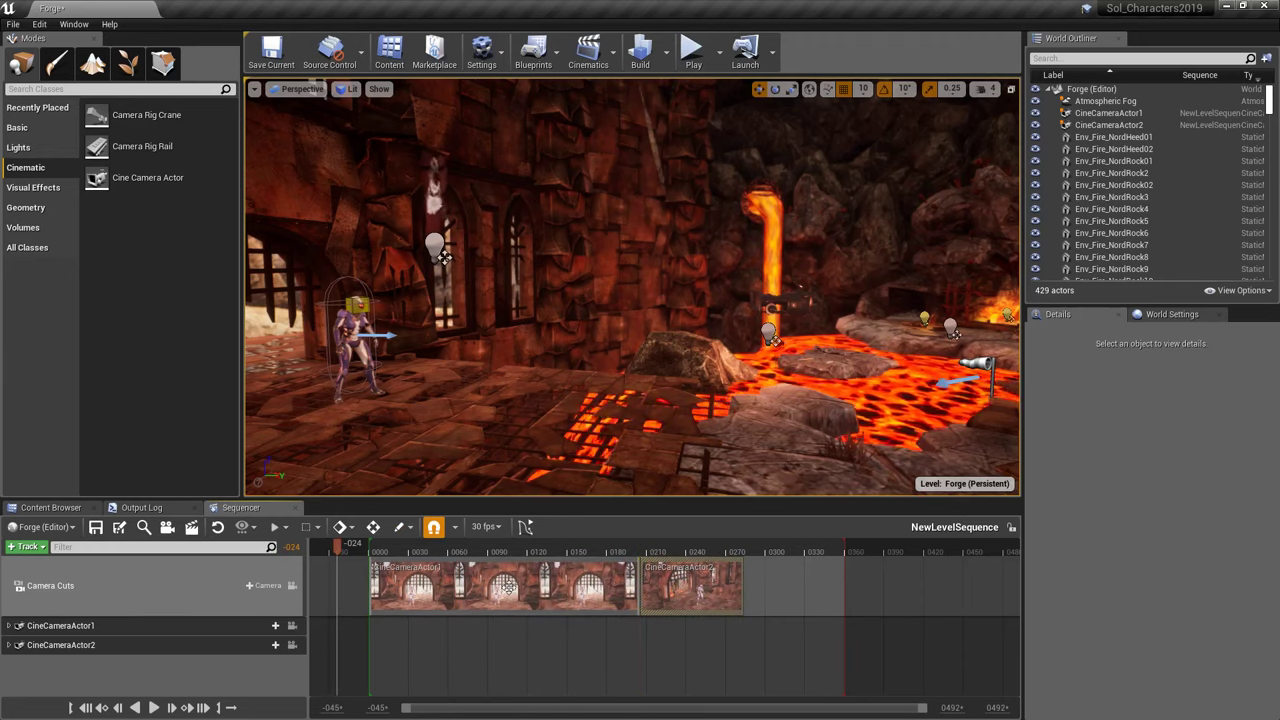
drag(638, 588, 475, 595)
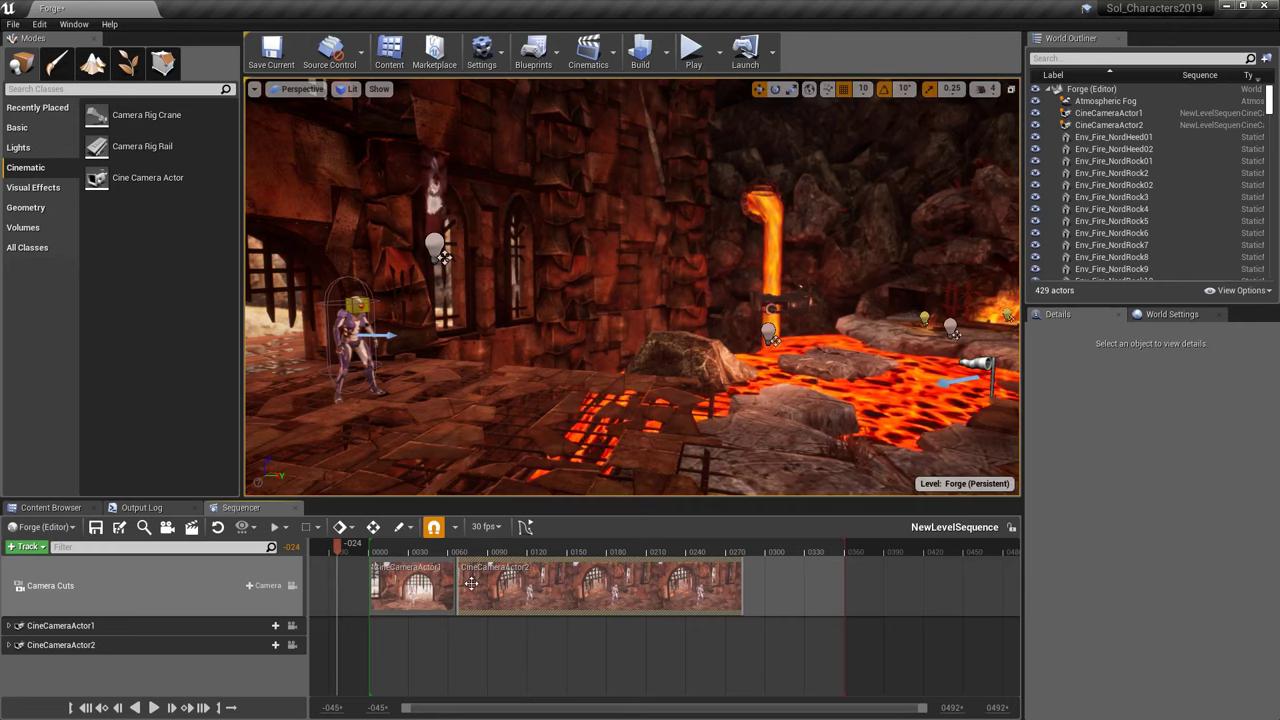
drag(457, 584, 611, 585)
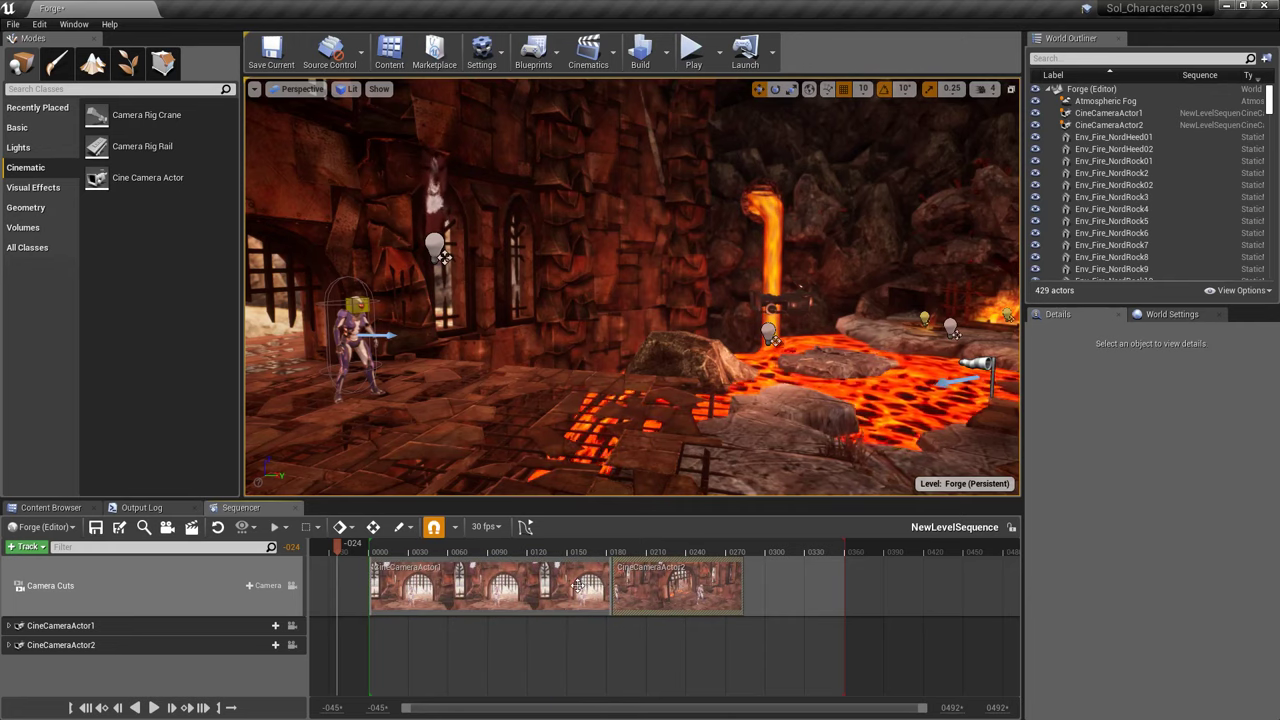
drag(609, 585, 489, 585)
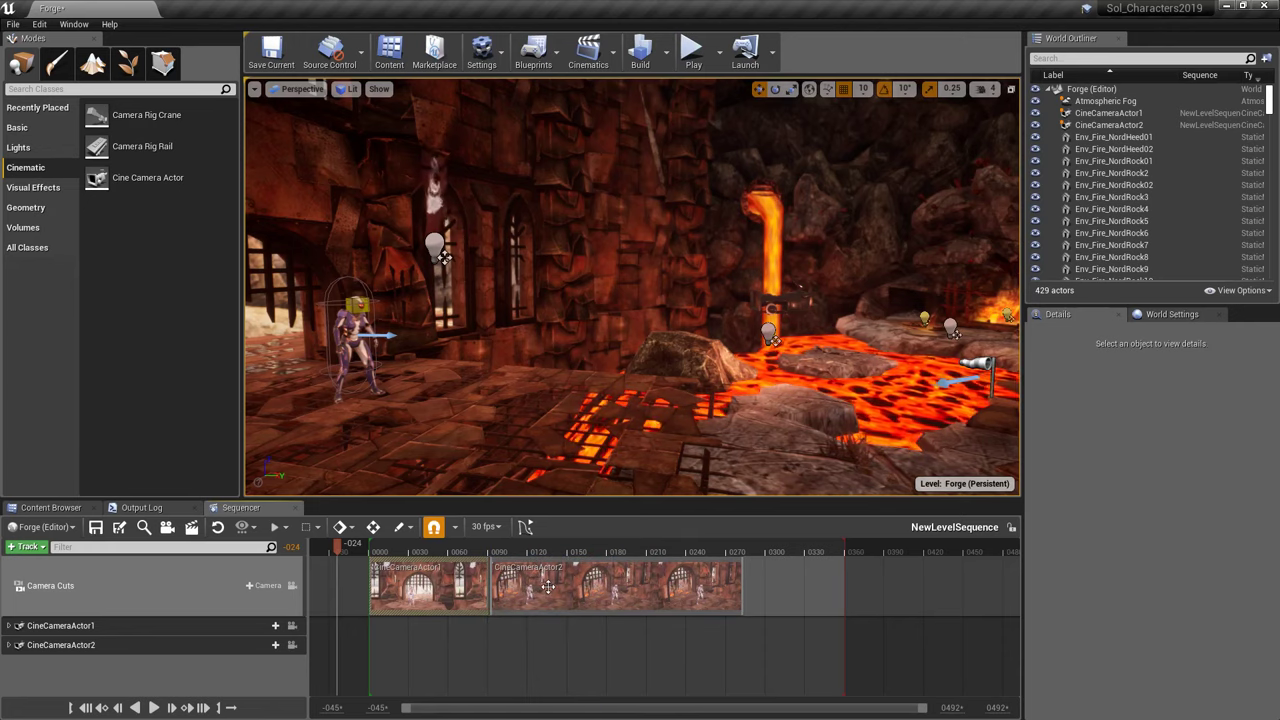
- Play the level to preview the camera cuts and the return to player control, and stop it
click(696, 54)
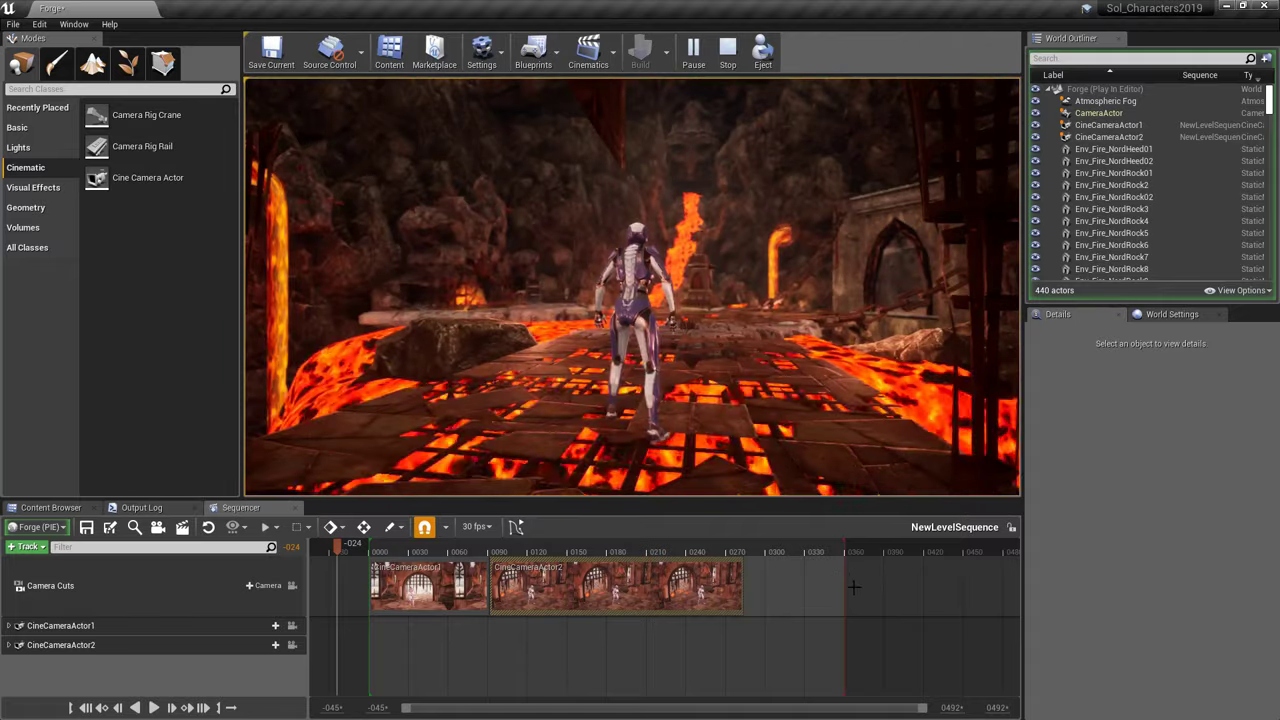
key(Escape)
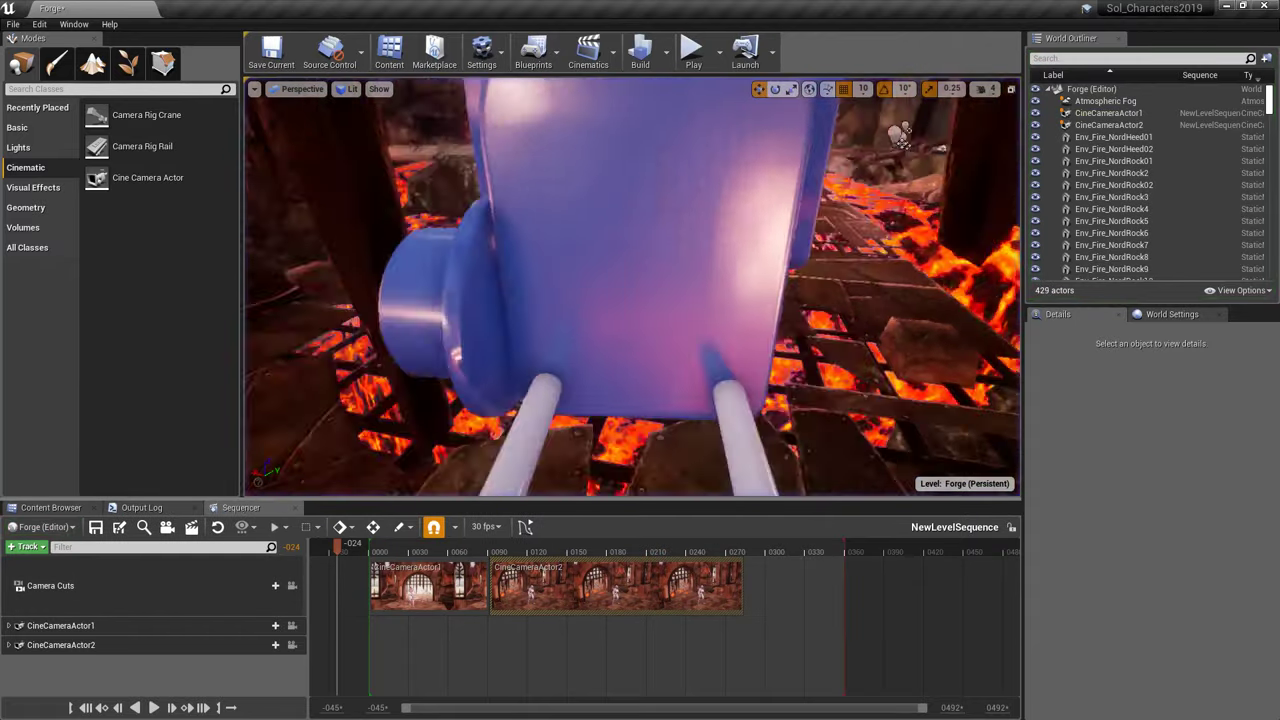
- Select the Sol character in the level and add SolCharacterBlueprint to the level sequence
right_drag(686, 380, 760, 355)
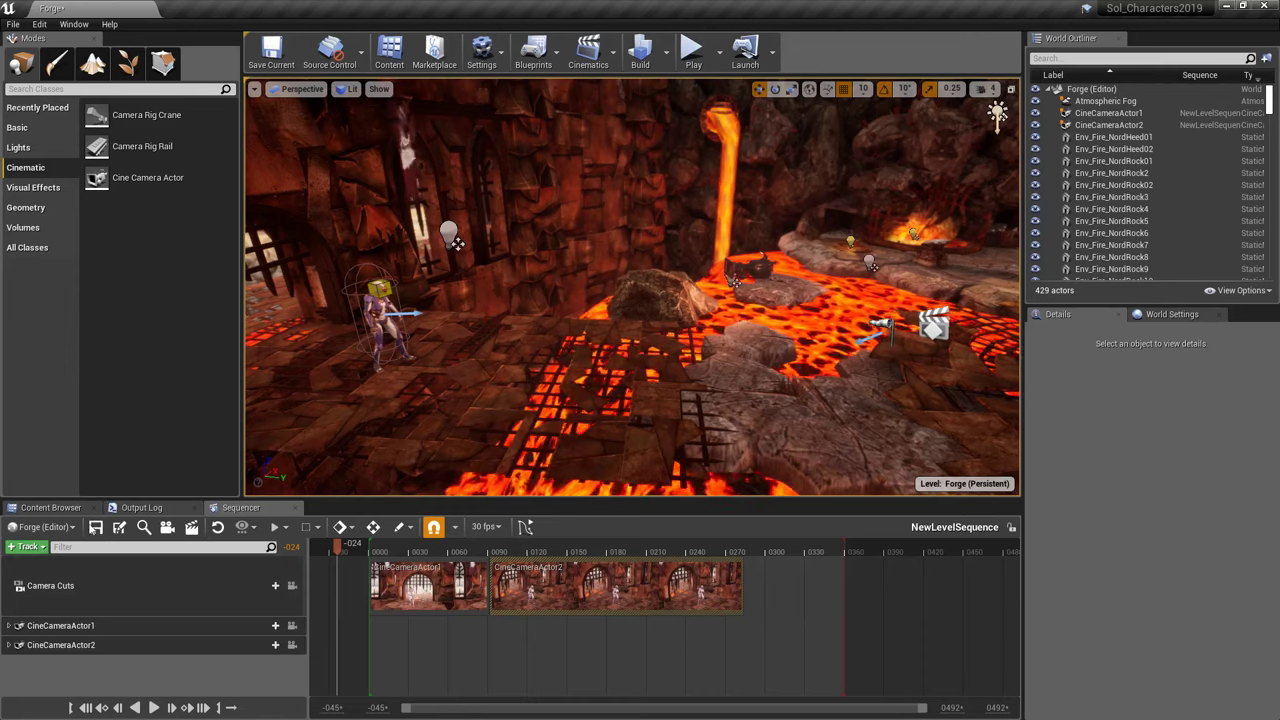
click(380, 309)
click(30, 547)
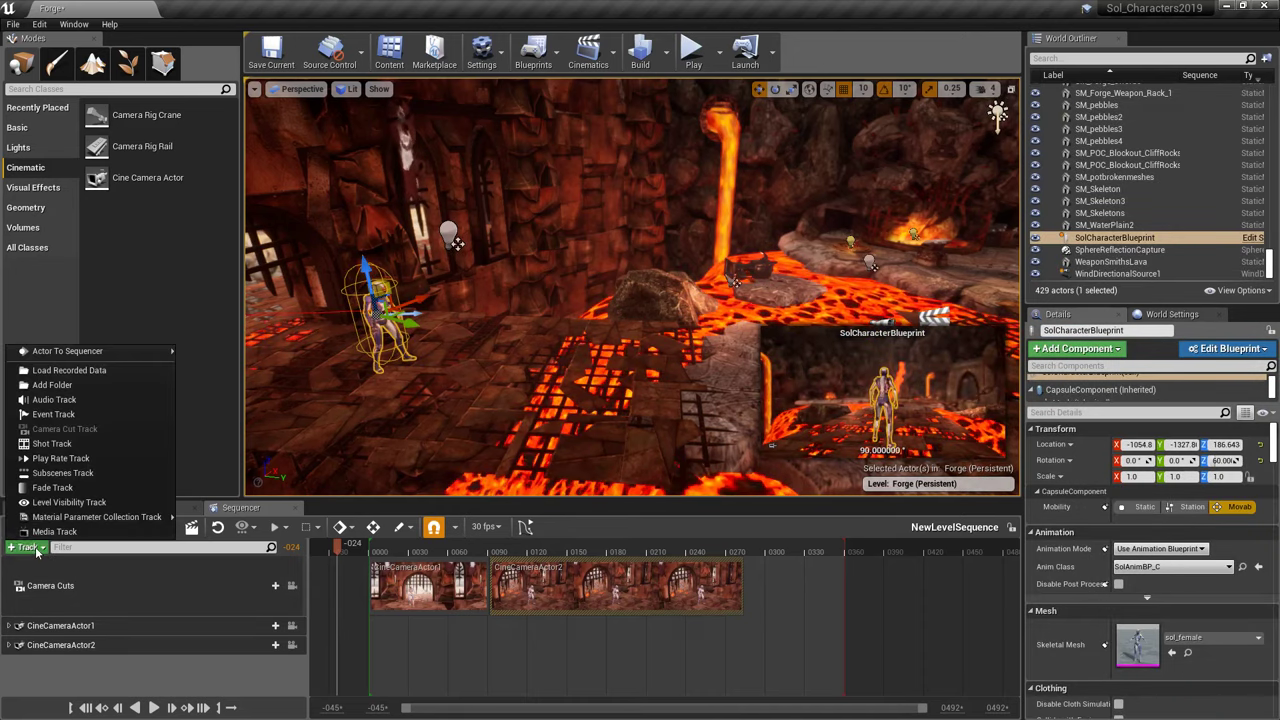
mouse_move(100, 351)
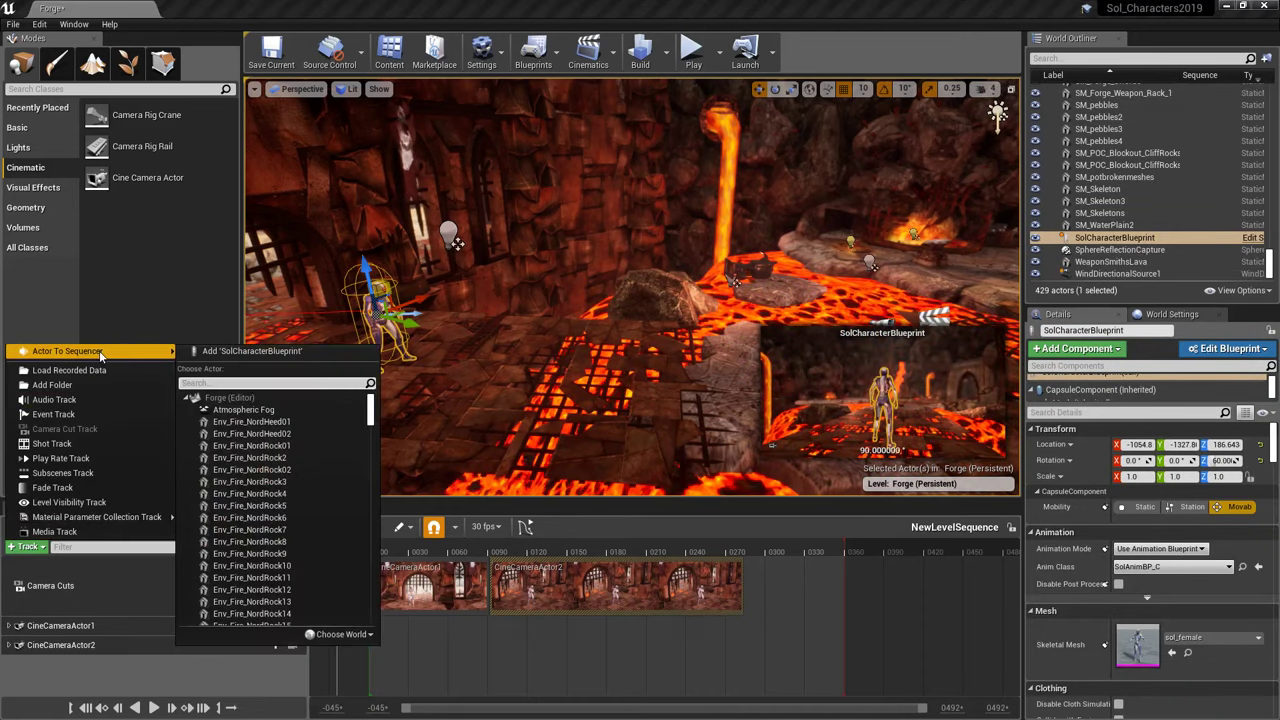
click(276, 352)
- Add a Transform track to SolCharacterBlueprint in the level sequence
click(143, 667)
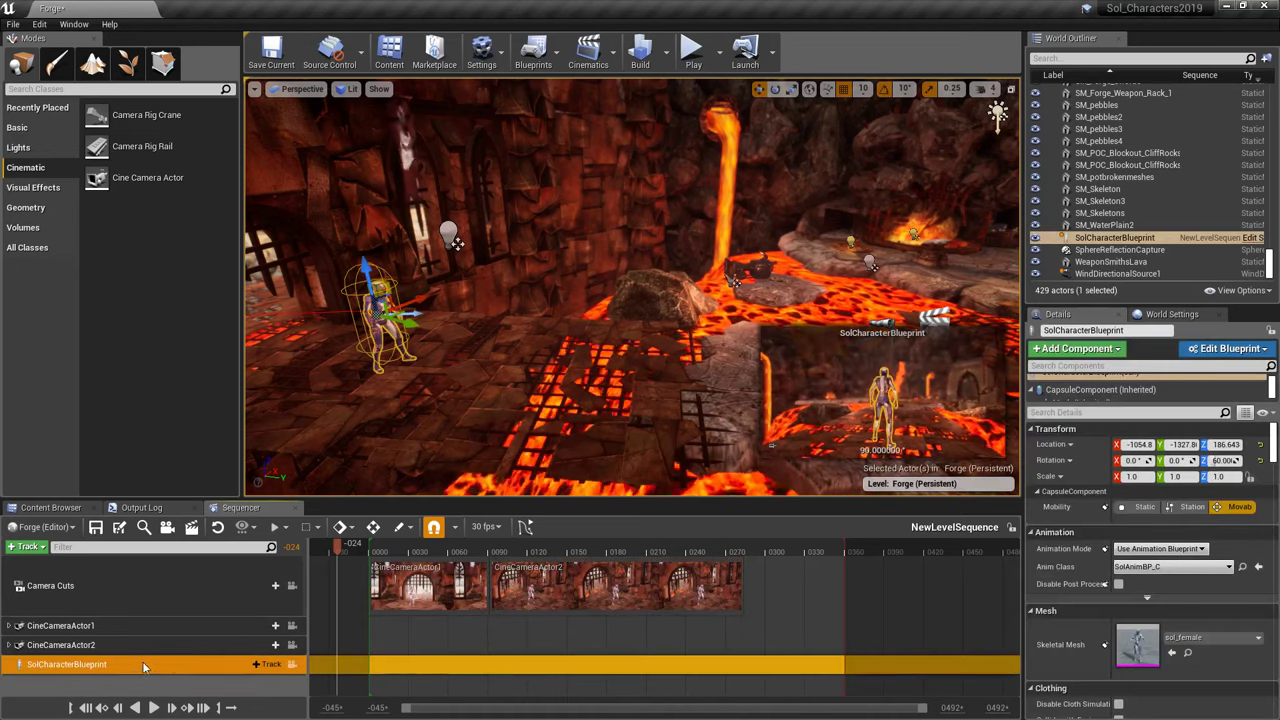
click(264, 666)
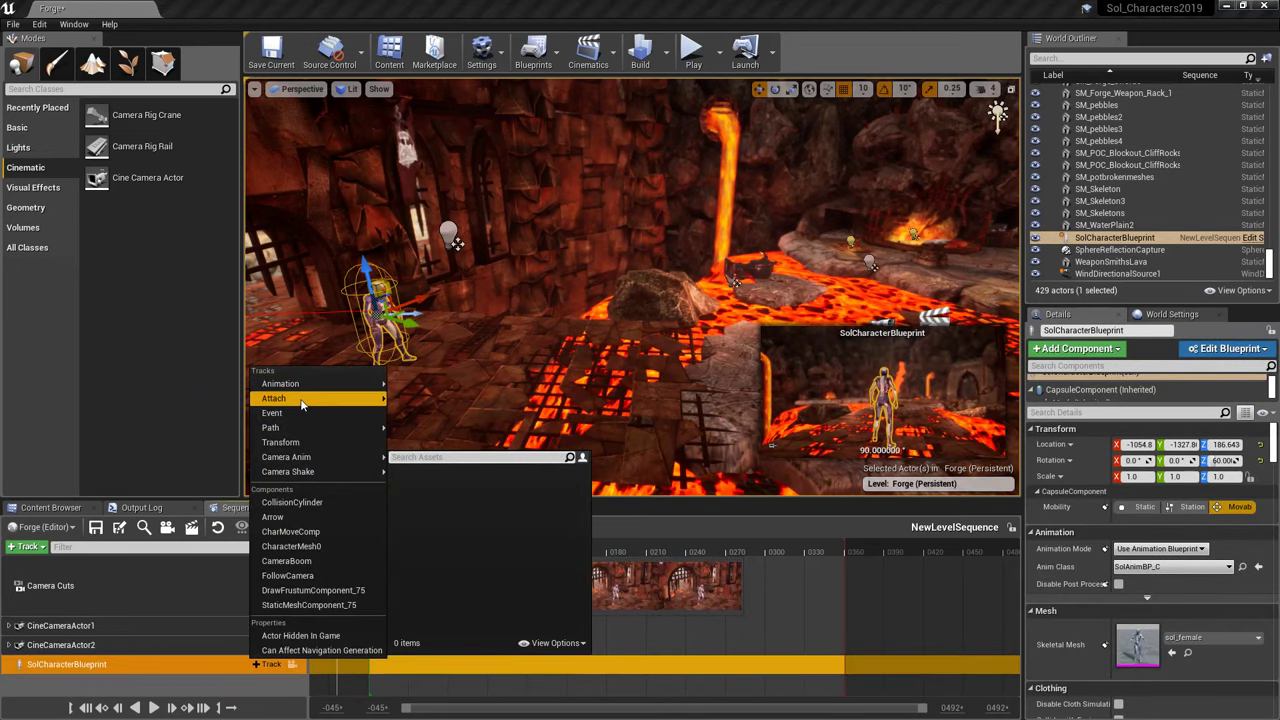
click(296, 443)
- Remove SolCharacterBlueprint from the level sequence
right_drag(500, 384, 487, 434)
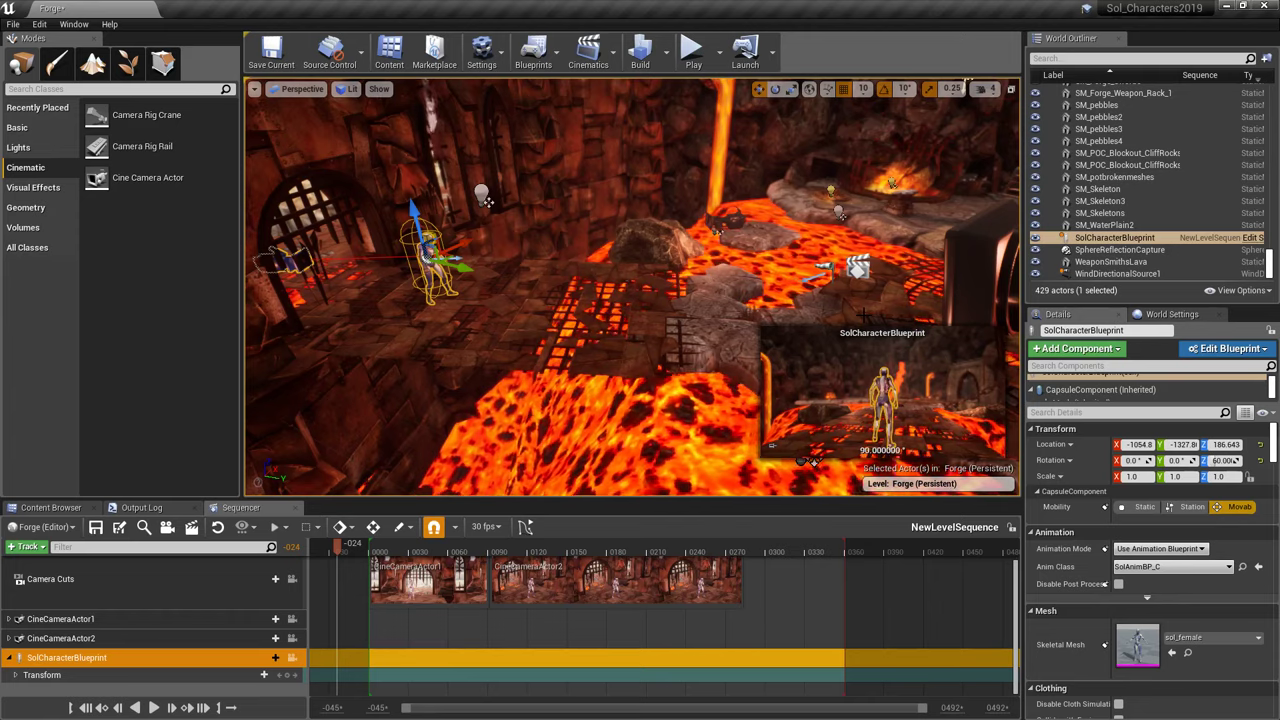
right_drag(488, 397, 550, 425)
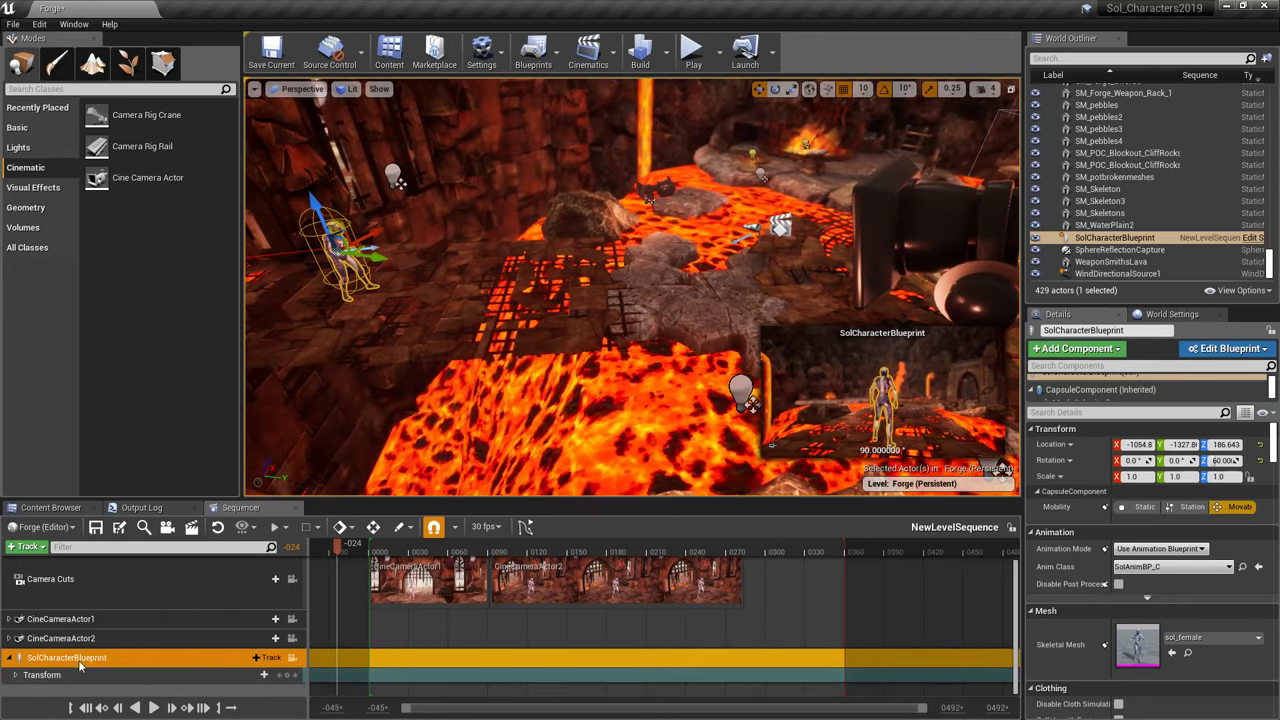
mouse_move(680, 333)
right_down()
mouse_move(760, 360)
mouse_move(677, 339)
right_up()
right_drag(517, 367, 680, 365)
right_drag(680, 310, 664, 299)
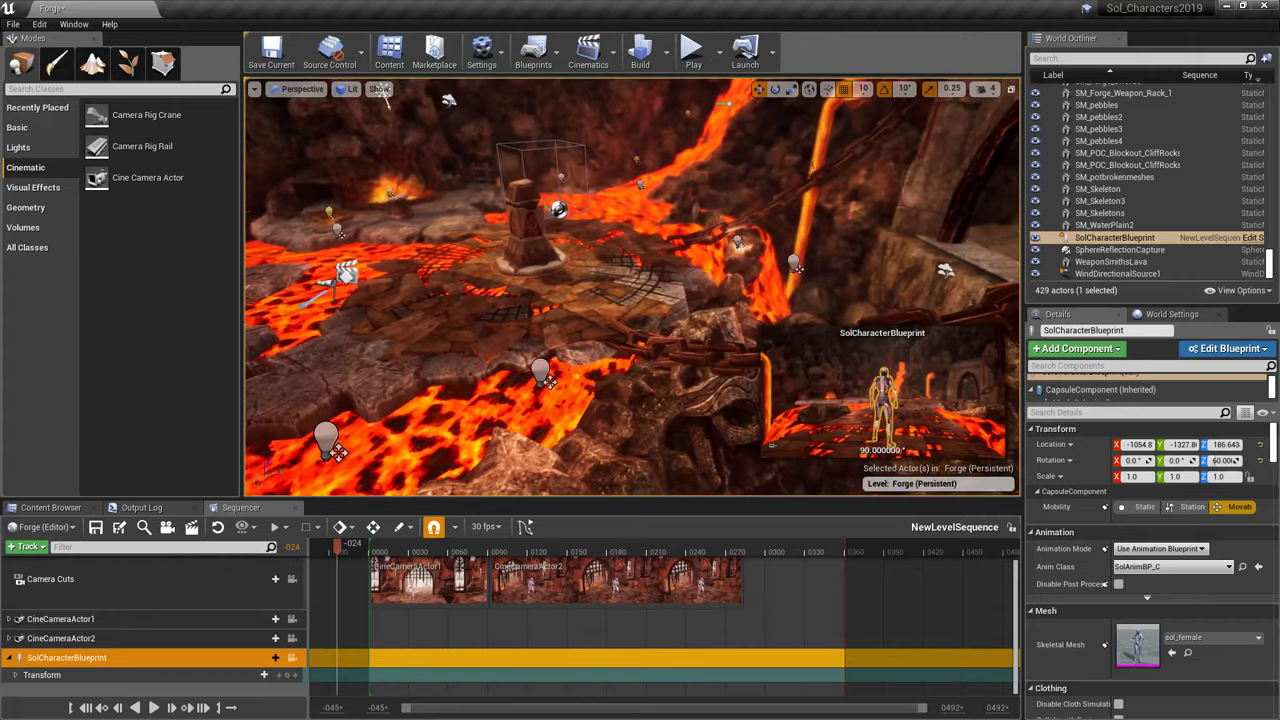
drag(664, 297, 662, 301)
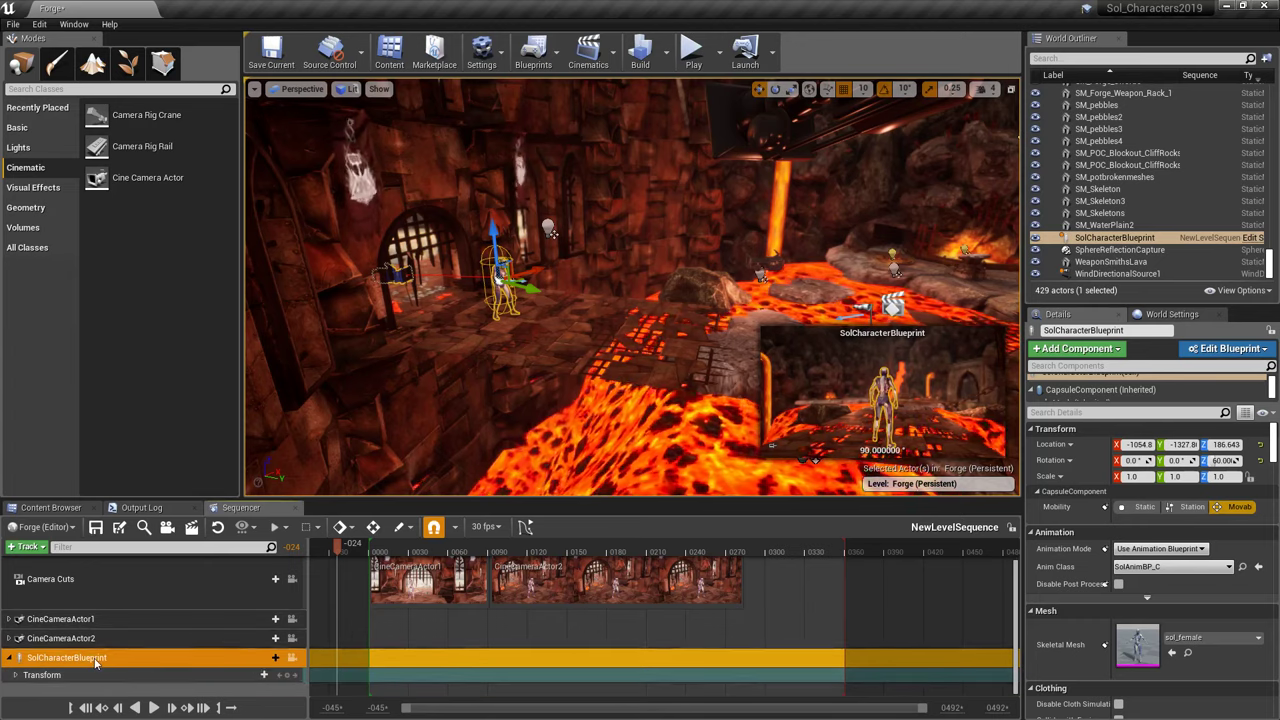
key(Delete)
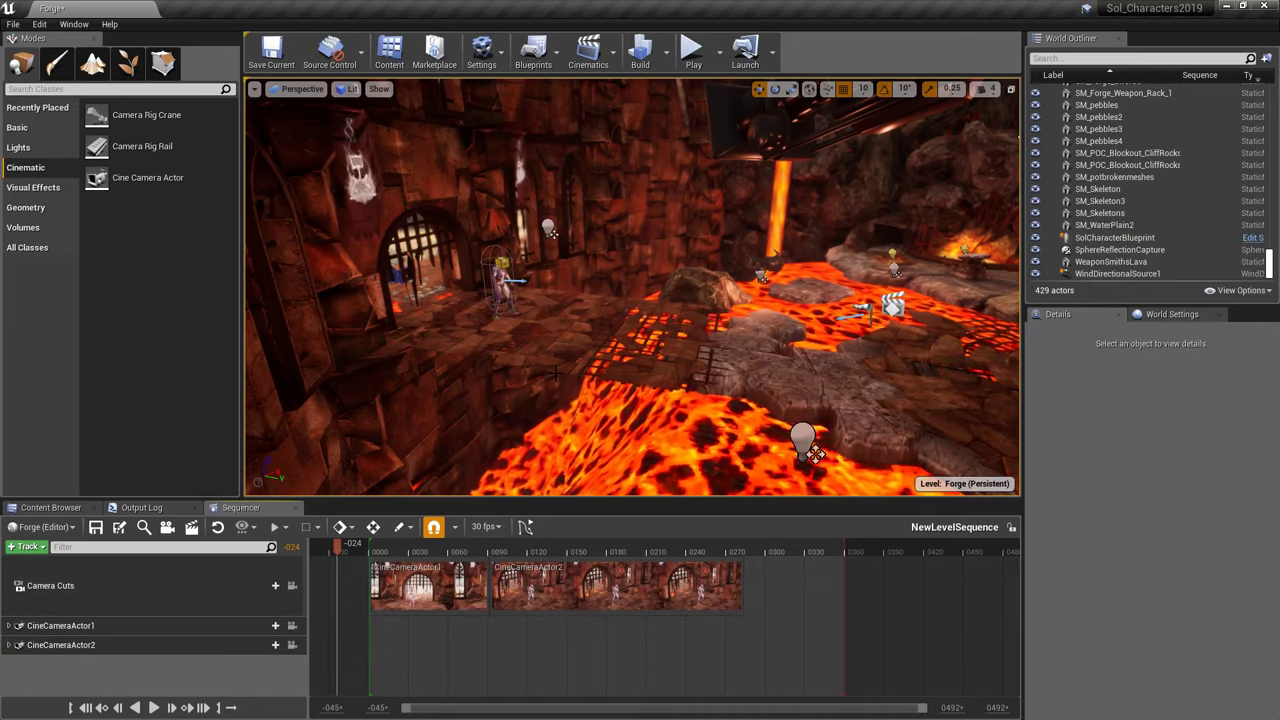
- Create an Actor-based Blueprint class named BP_Director in the Content folder
mouse_move(587, 379)
right_down()
mouse_move(587, 397)
mouse_move(620, 382)
mouse_move(622, 398)
mouse_move(588, 398)
right_up()
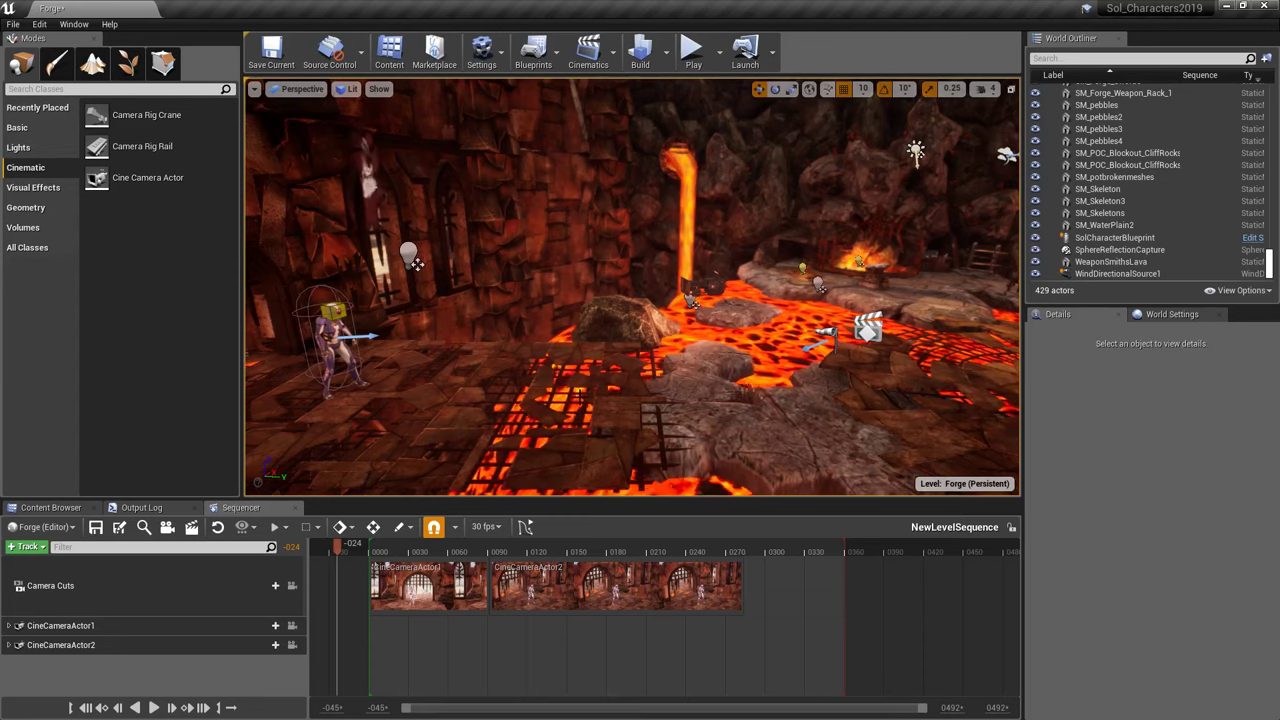
mouse_move(580, 397)
right_down()
mouse_move(616, 397)
mouse_move(580, 397)
right_up()
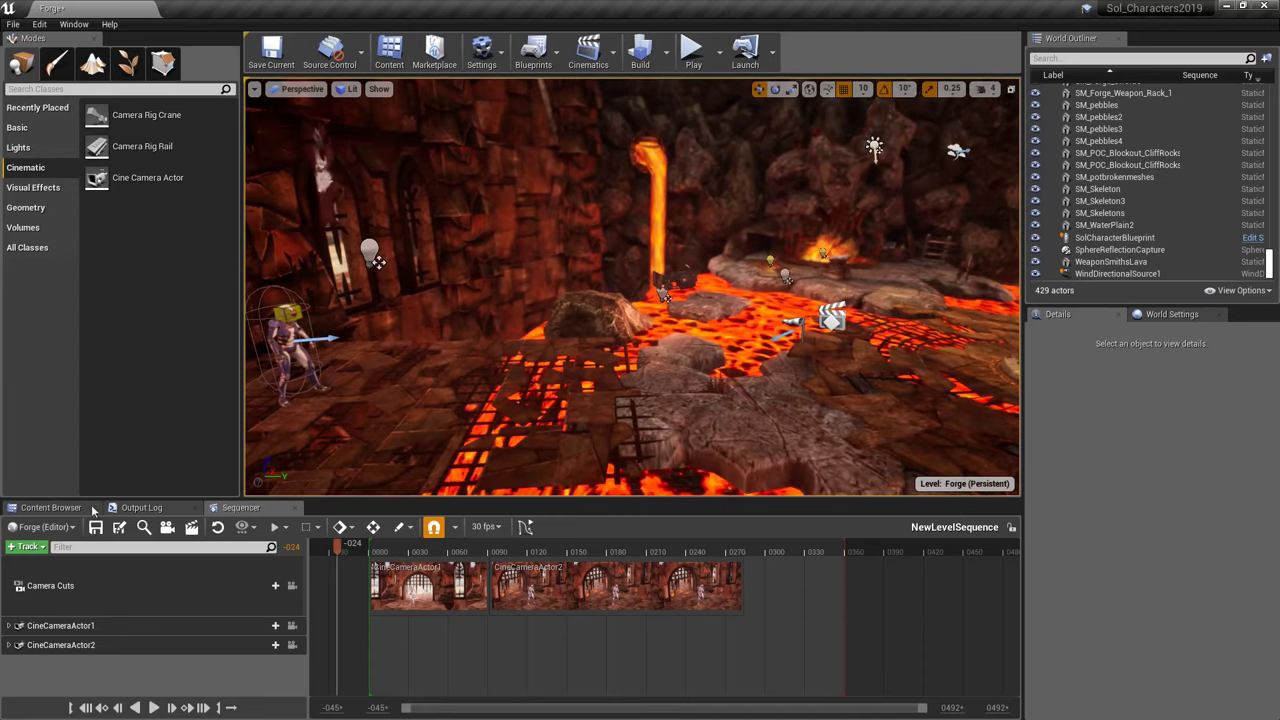
click(60, 508)
click(135, 566)
right_click(683, 634)
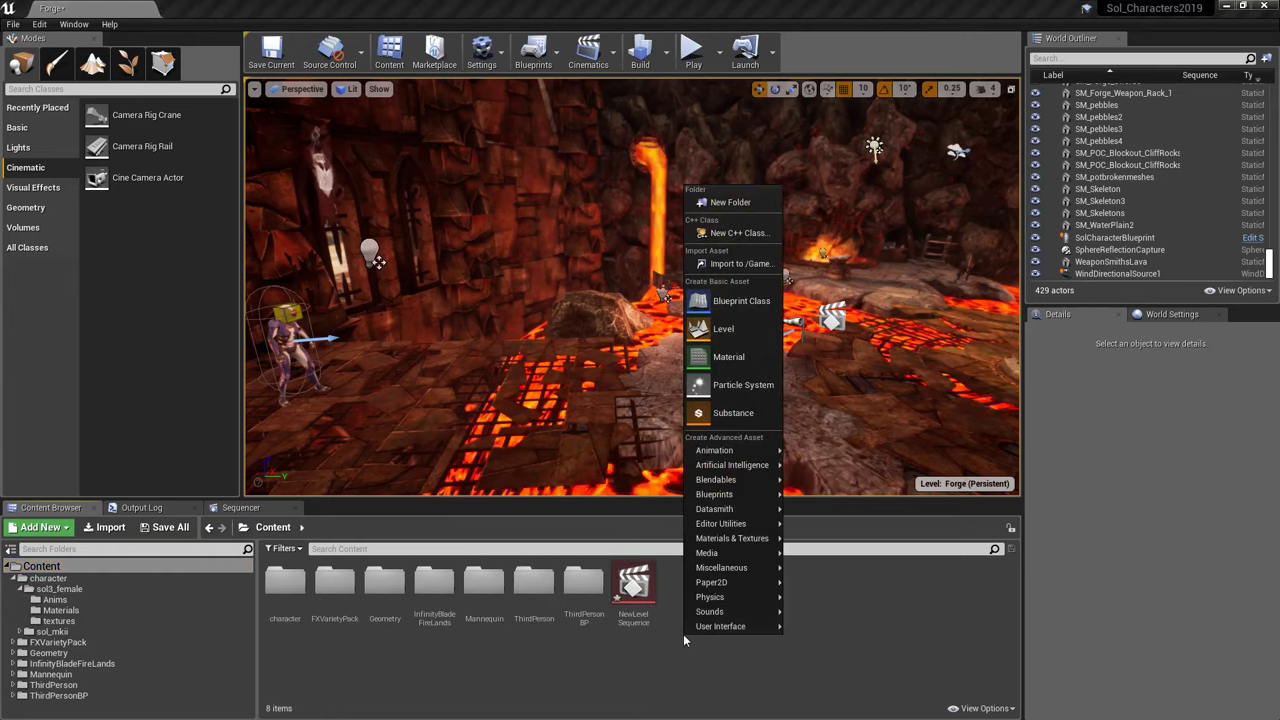
click(741, 300)
click(519, 254)
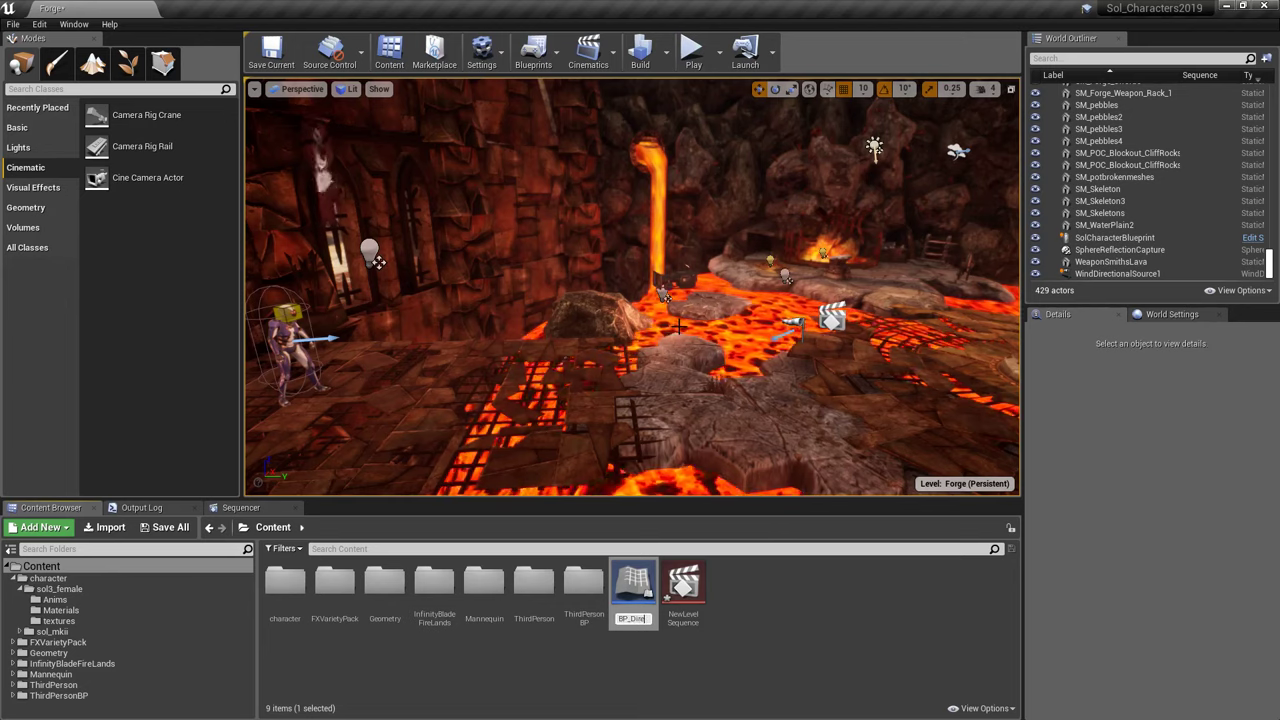
text(BP_Director)
key(Return)
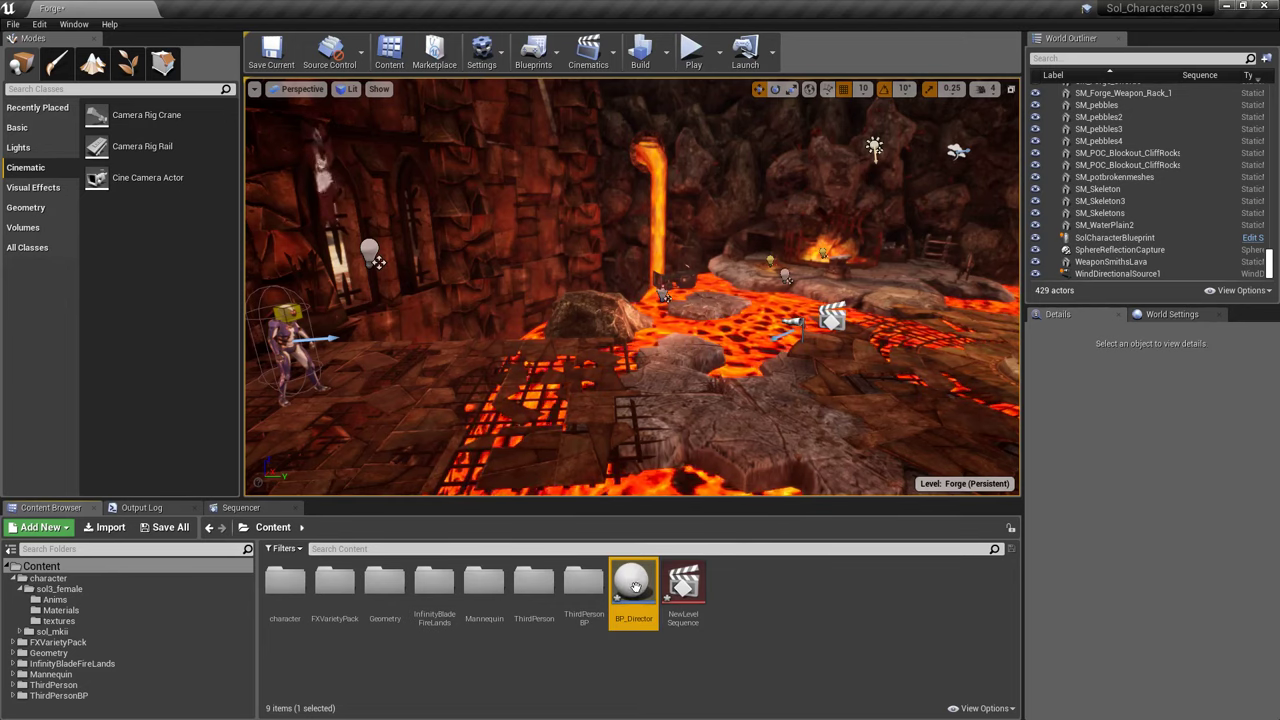
- Place a BP_Director actor in the level near the Sol character at about (-750, -1080, 280), and open its blueprint for editing
drag(518, 341, 520, 340)
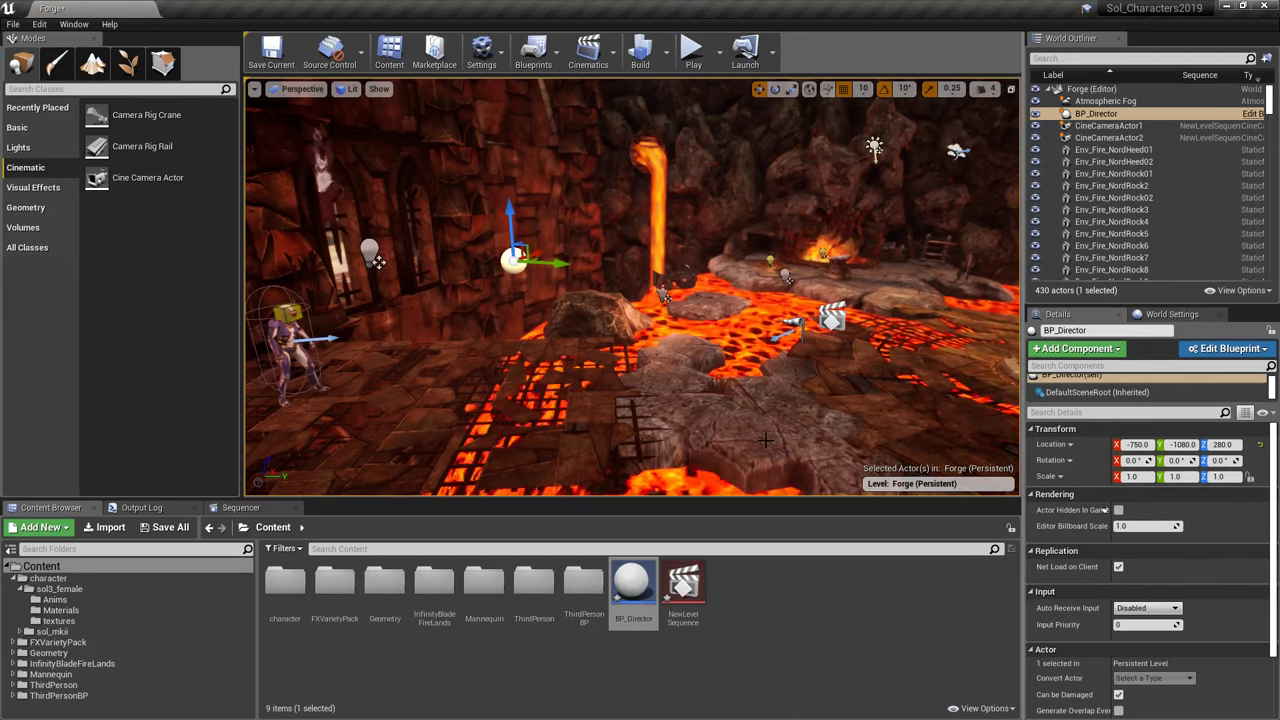
double_click(633, 585)
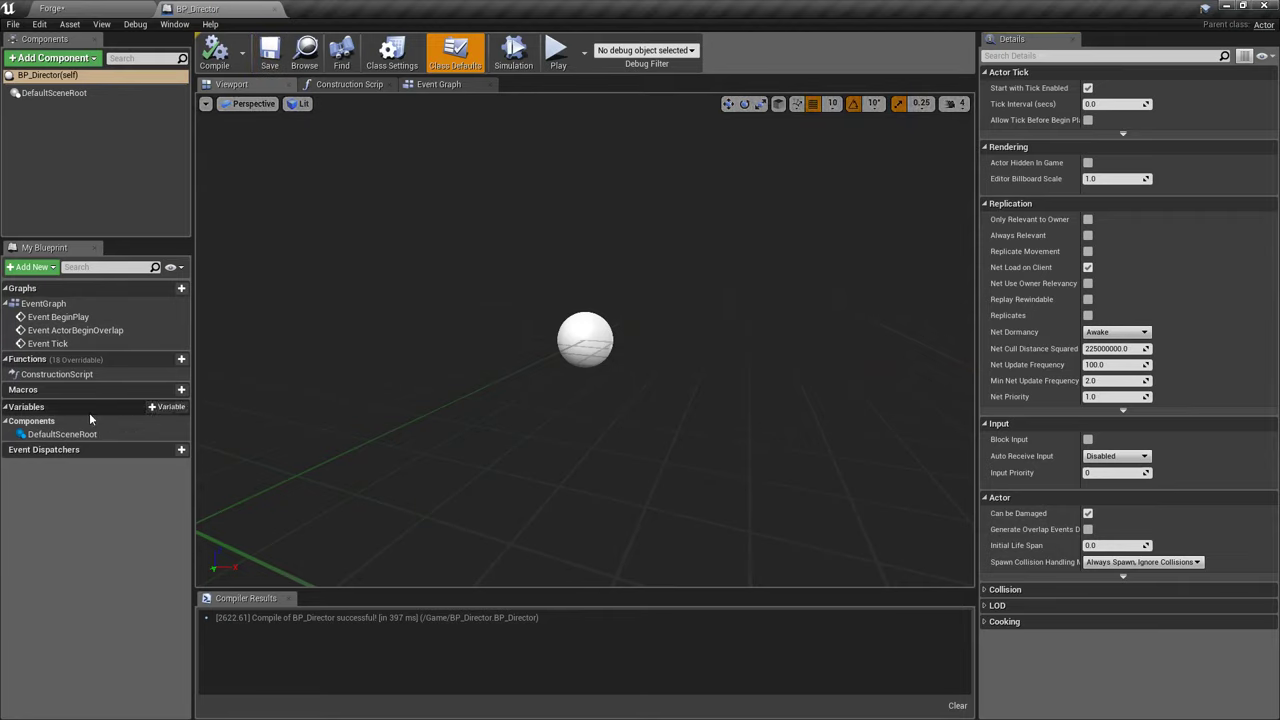
click(76, 8)
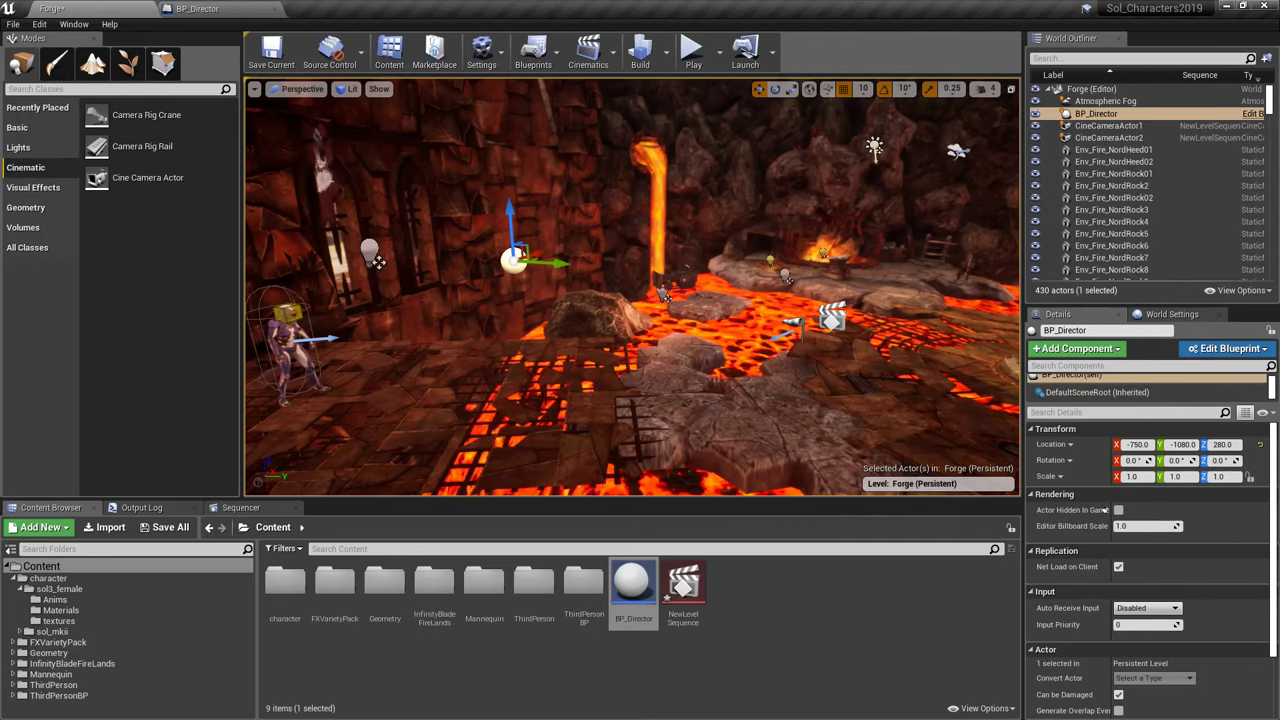
drag(713, 391, 823, 395)
right_drag(713, 391, 692, 408)
right_drag(600, 370, 606, 370)
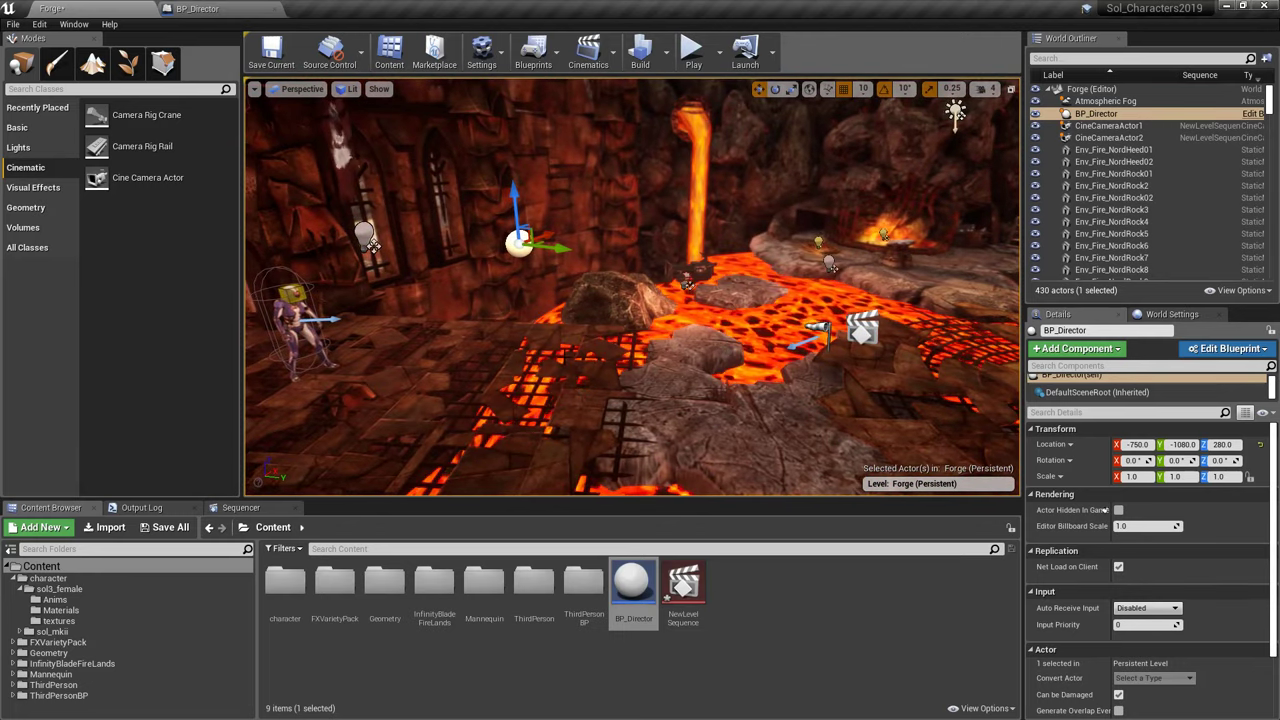
click(205, 9)
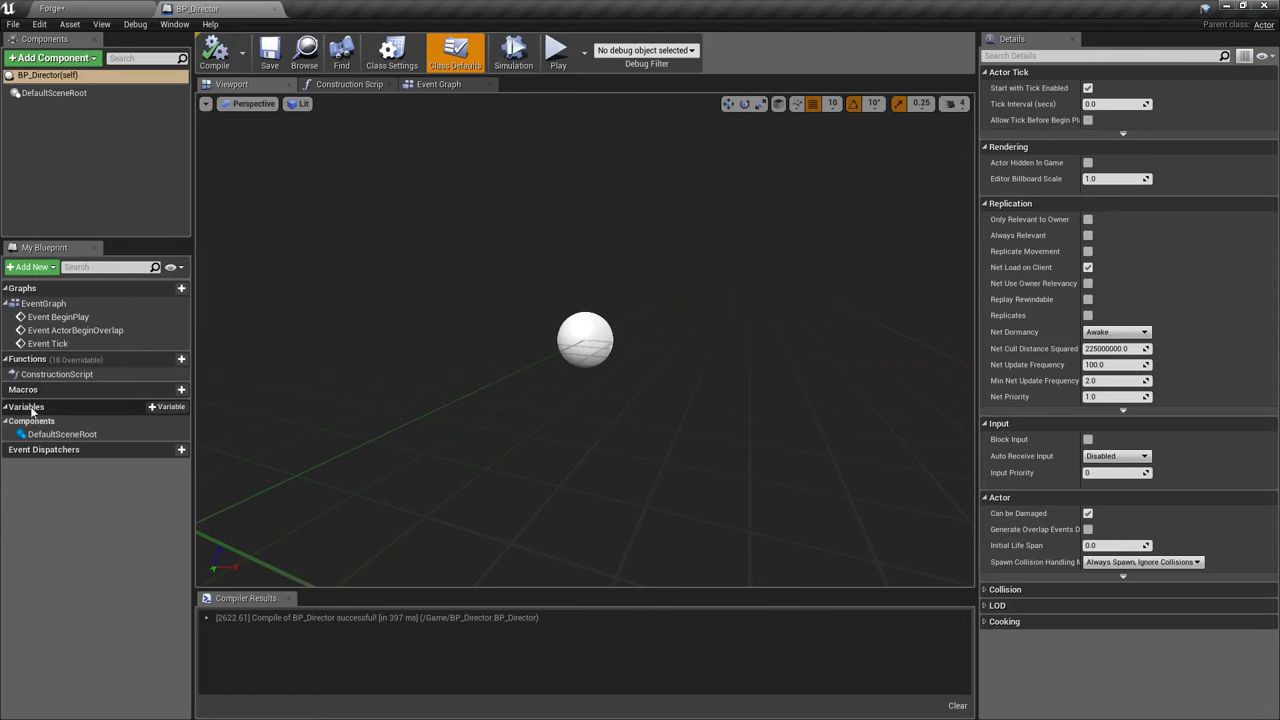
- Add a variable named MoveToLocations to the BP_Director blueprint
click(157, 408)
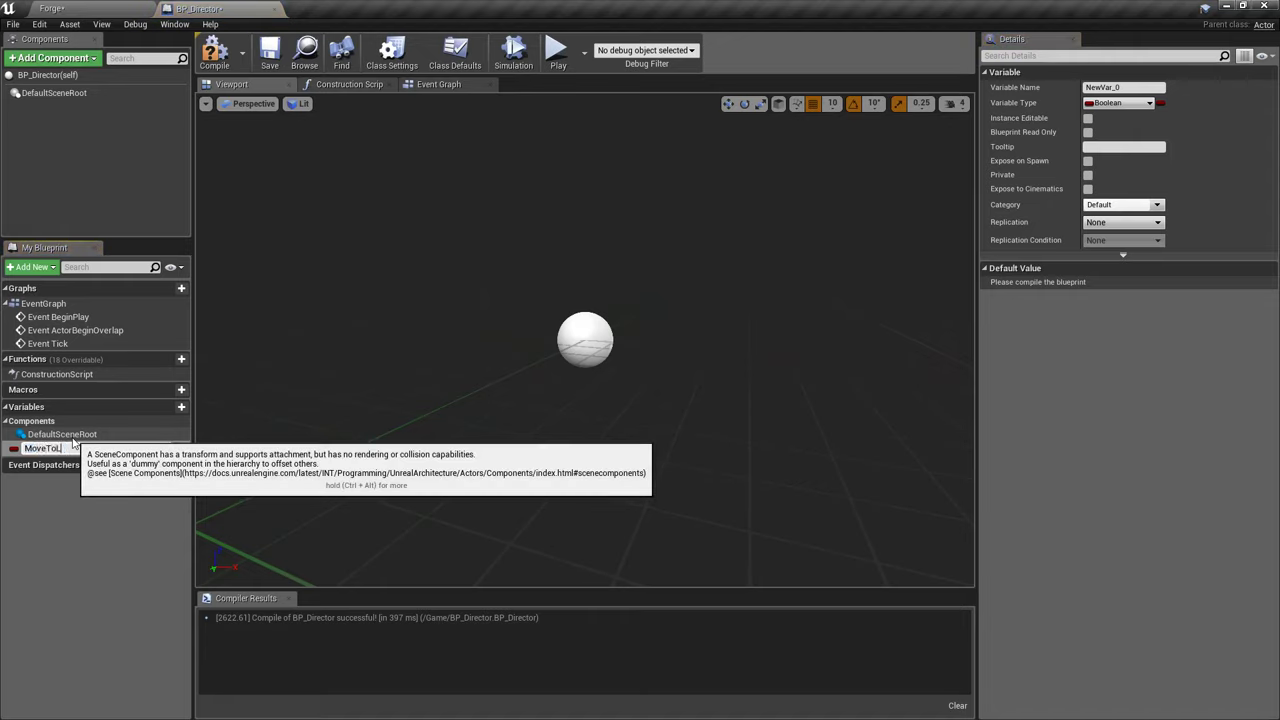
text(MoveToLocation)
key(Return)
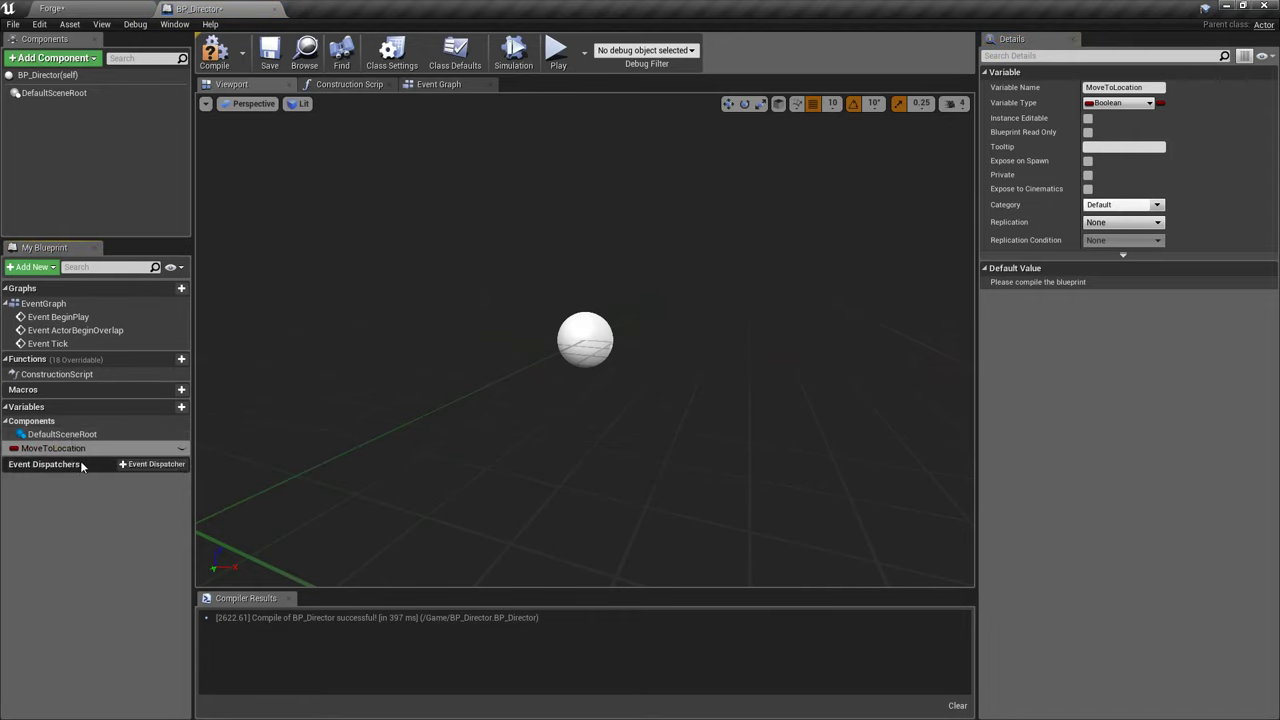
click(100, 450)
click(104, 452)
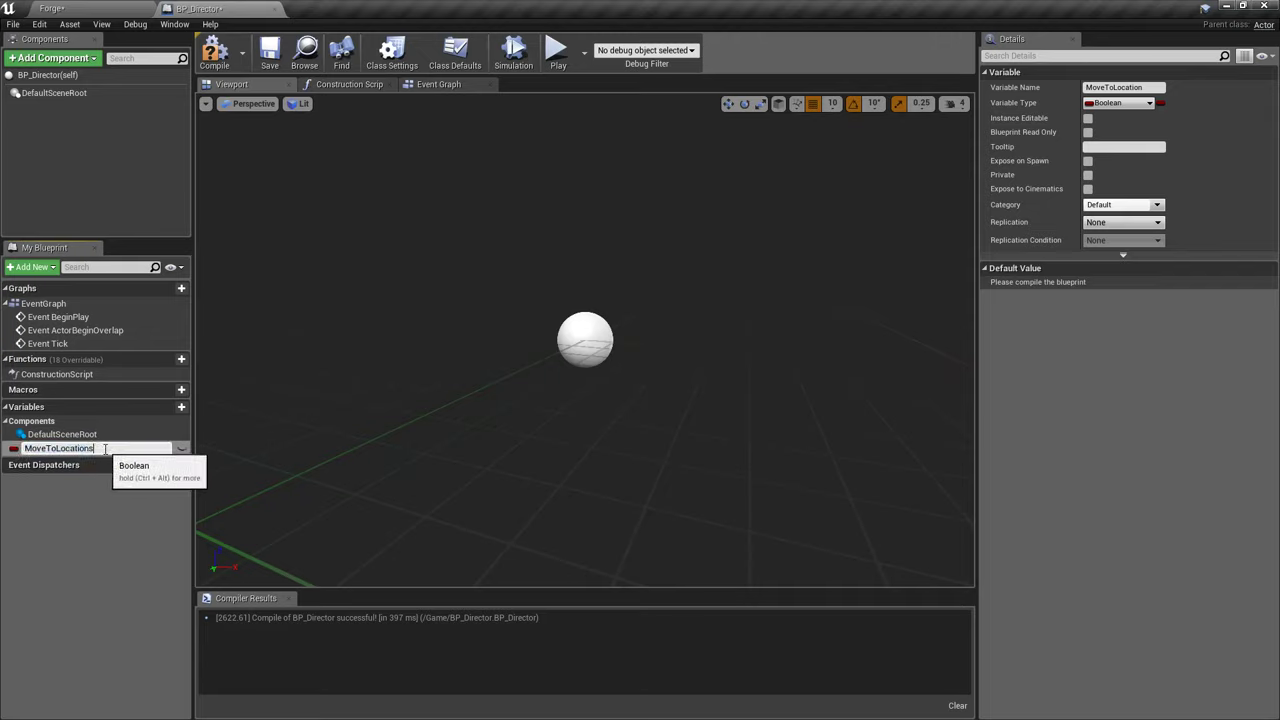
key(Return)
- Turn the MoveToLocations variable into an array of Actor object references, and compile and save BP_Director
click(16, 449)
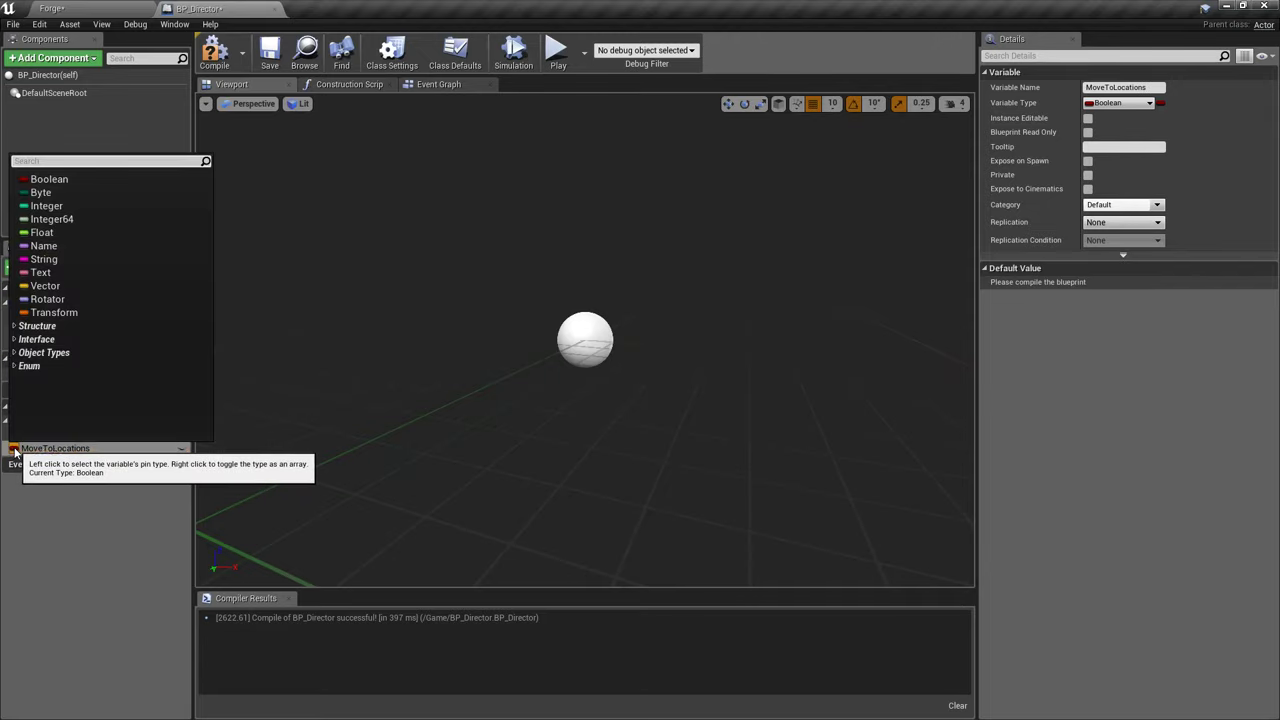
text(actor)
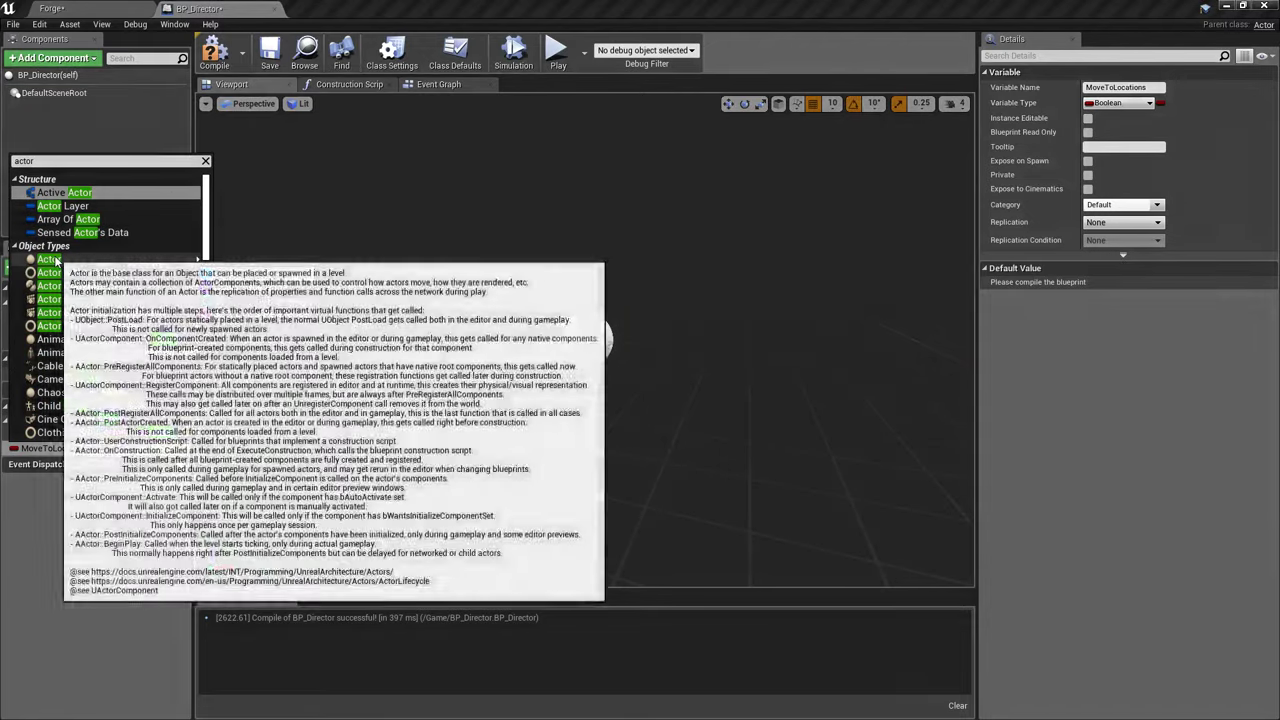
click(57, 261)
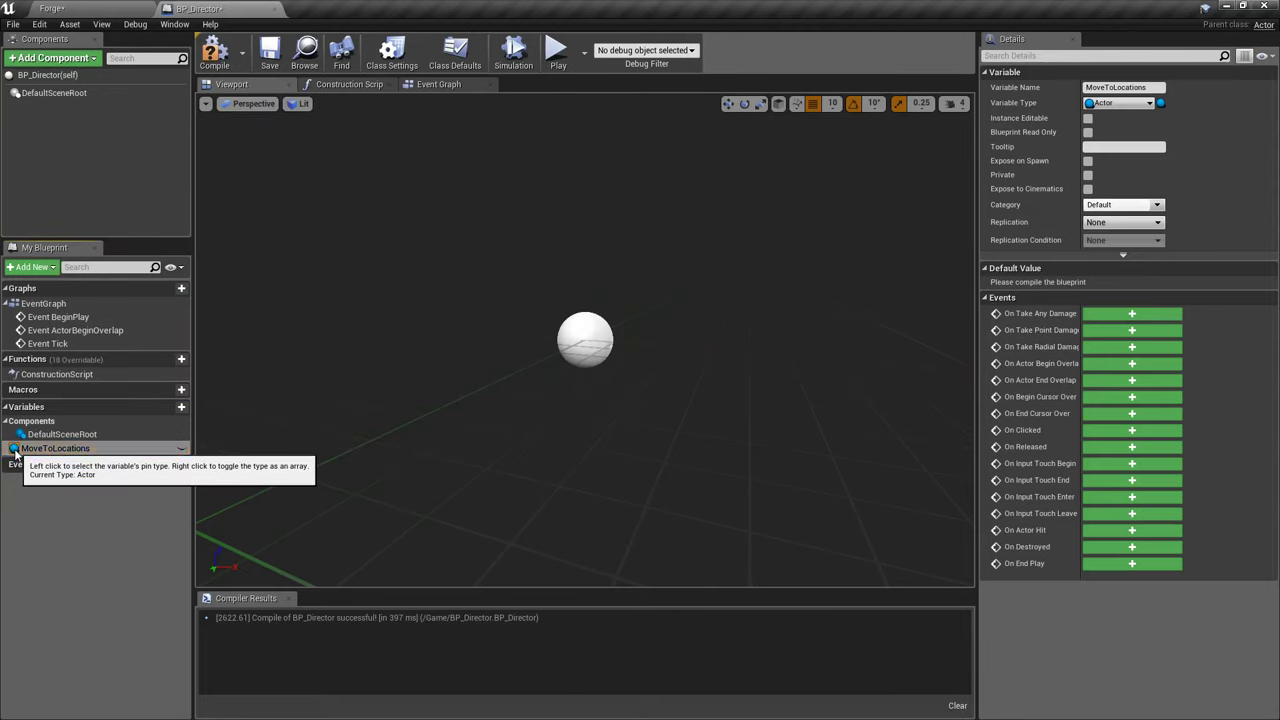
right_click(14, 452)
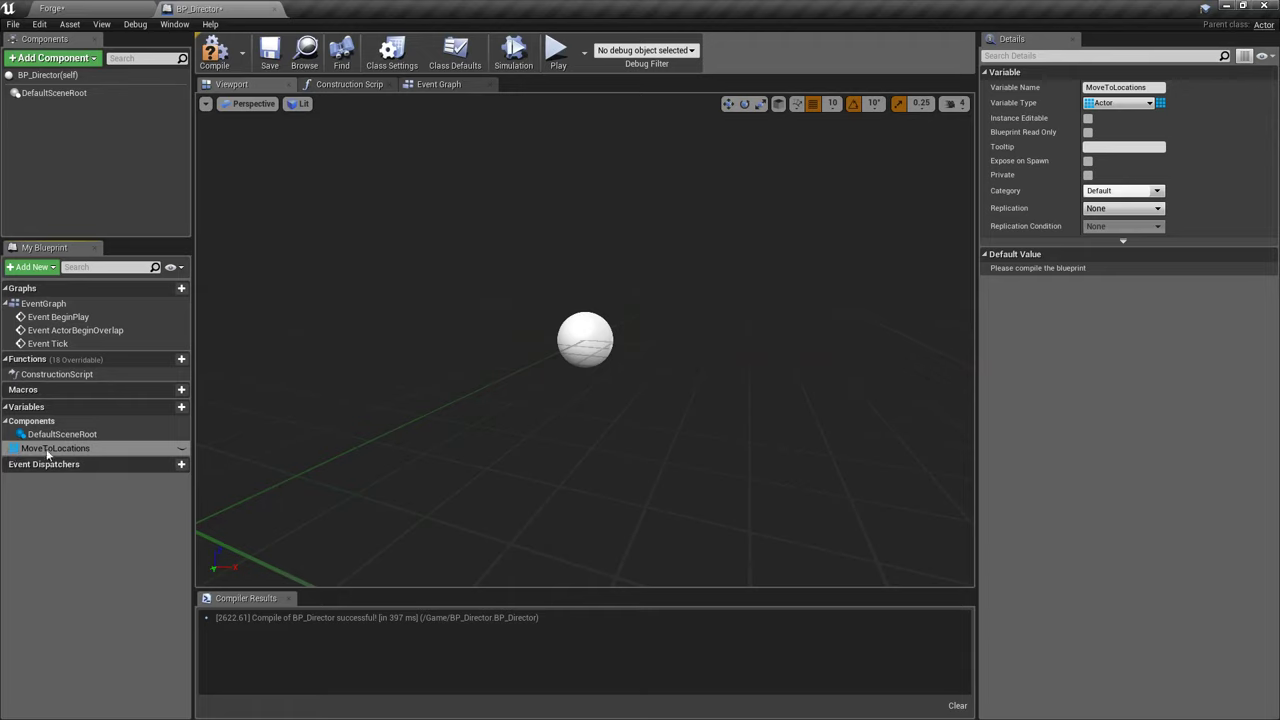
click(47, 450)
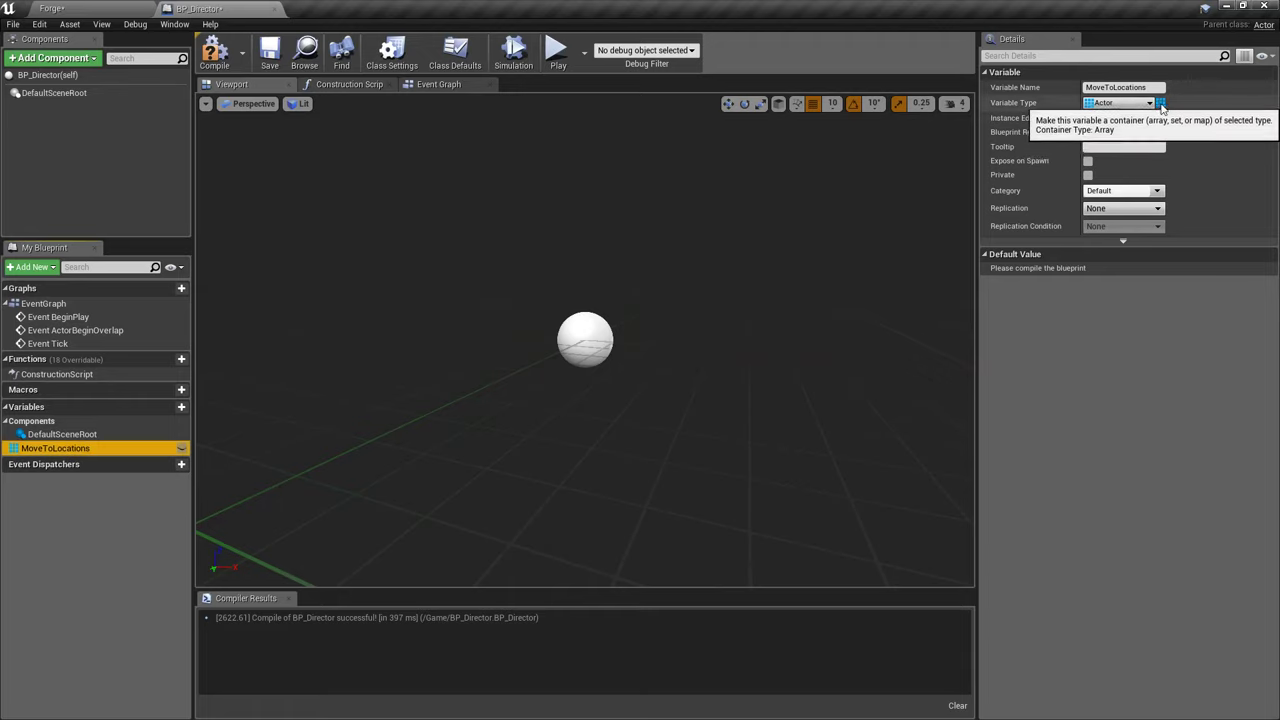
click(1160, 104)
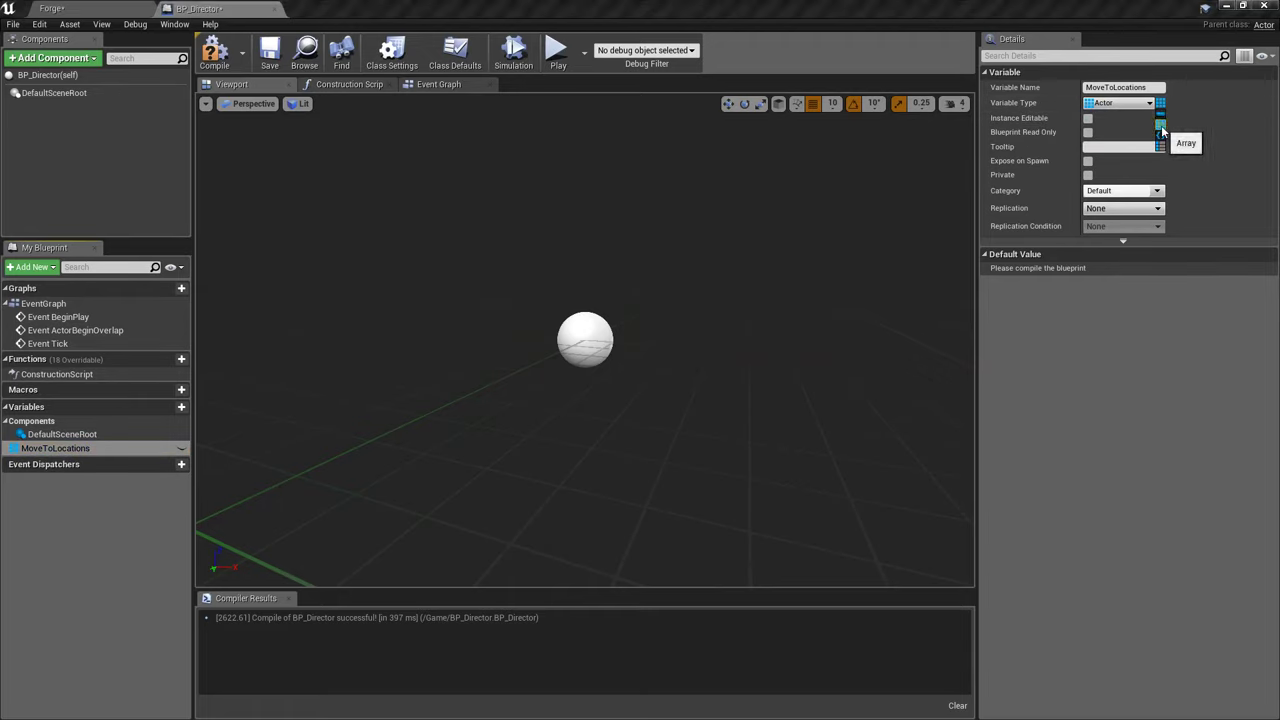
click(1162, 130)
click(216, 52)
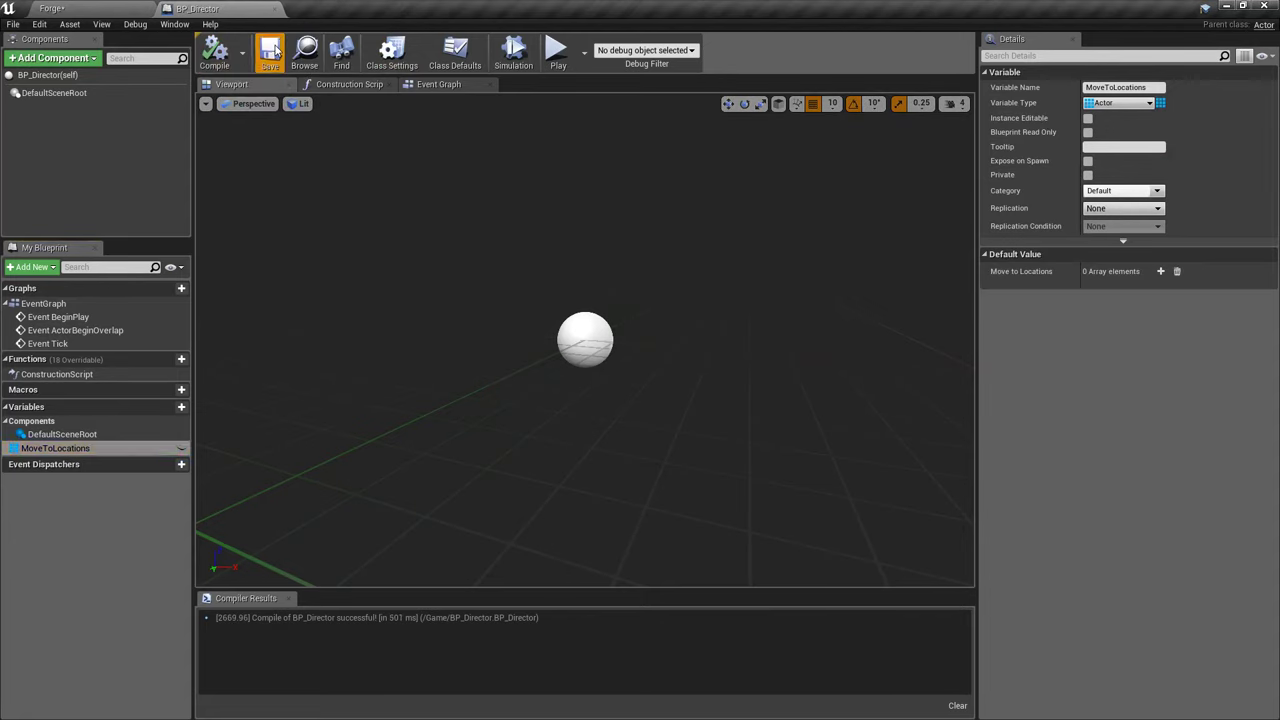
click(276, 52)
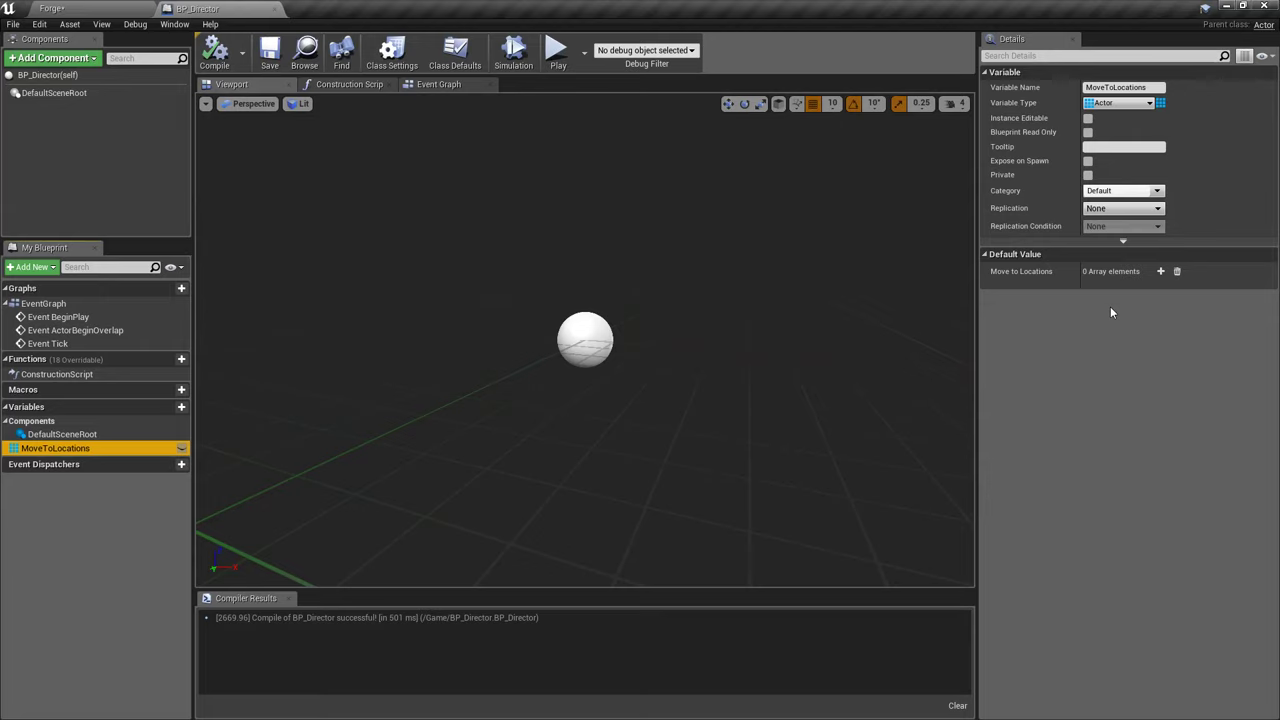
- Make the MoveToLocations variable instance editable, and compile and save the blueprint again
click(181, 448)
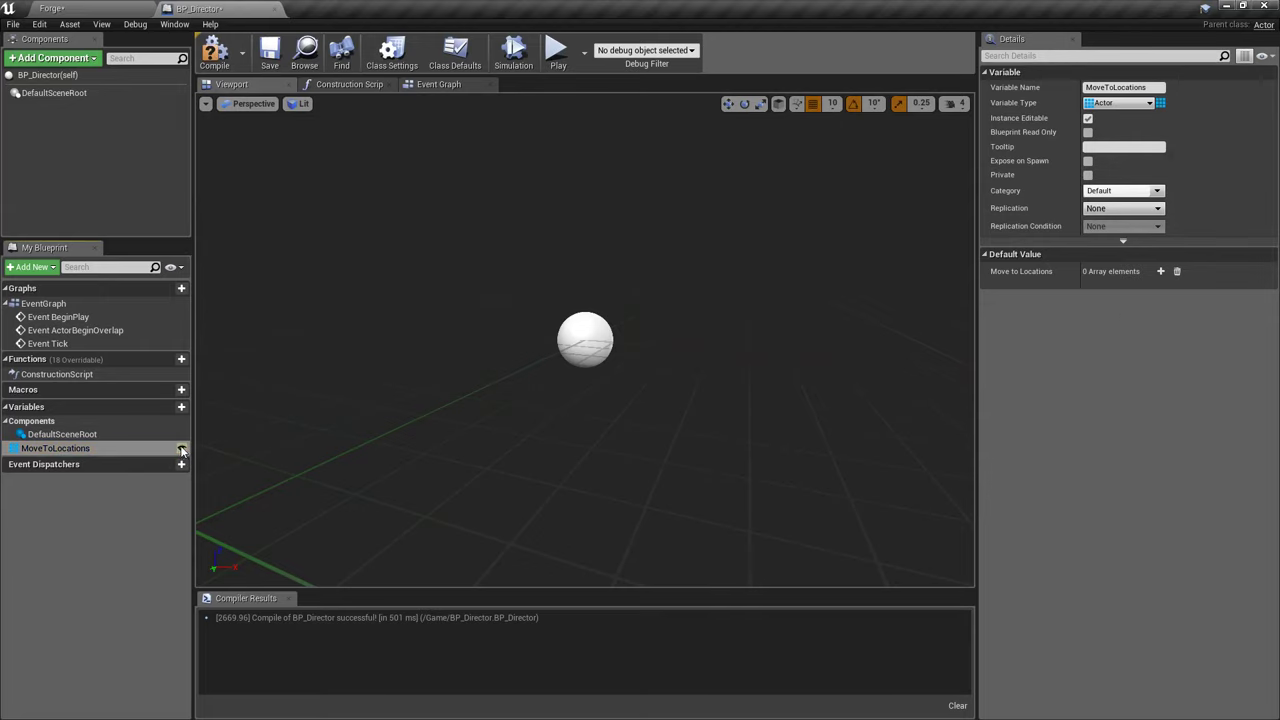
click(214, 50)
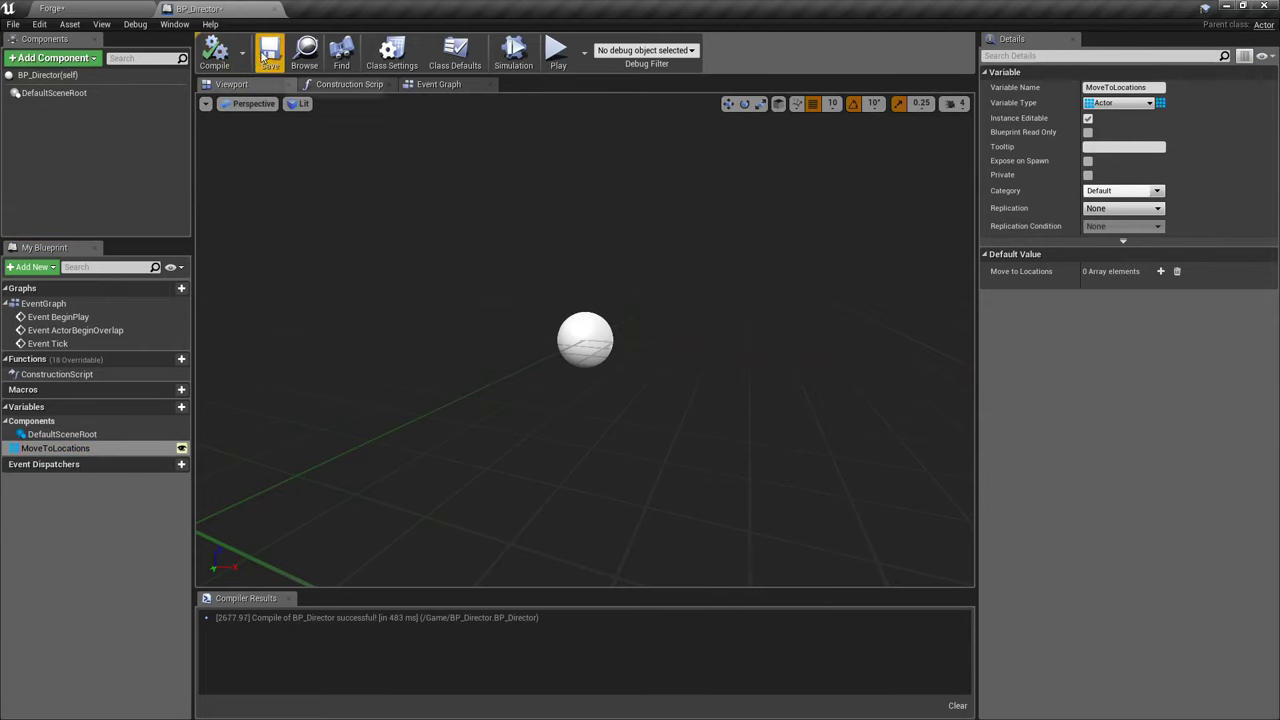
click(270, 52)
- Return to the Forge level and add two elements to the Move to Locations array of the placed BP_Director
click(60, 8)
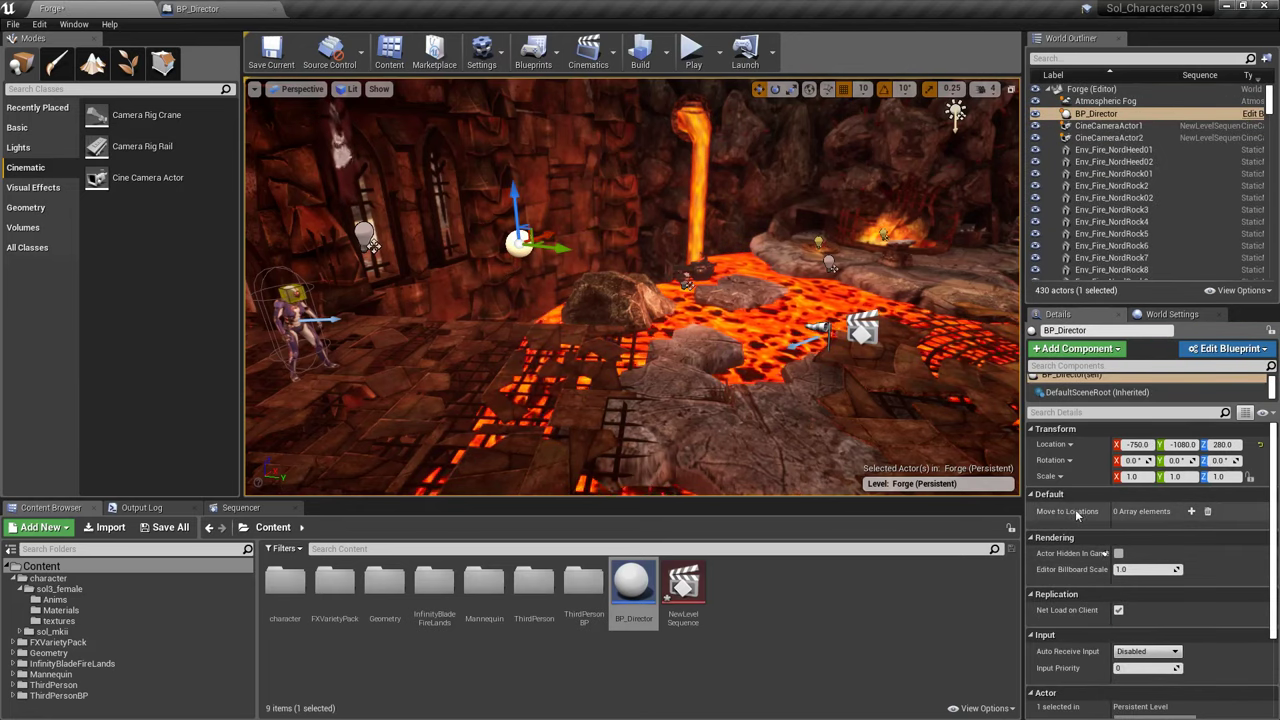
click(1191, 511)
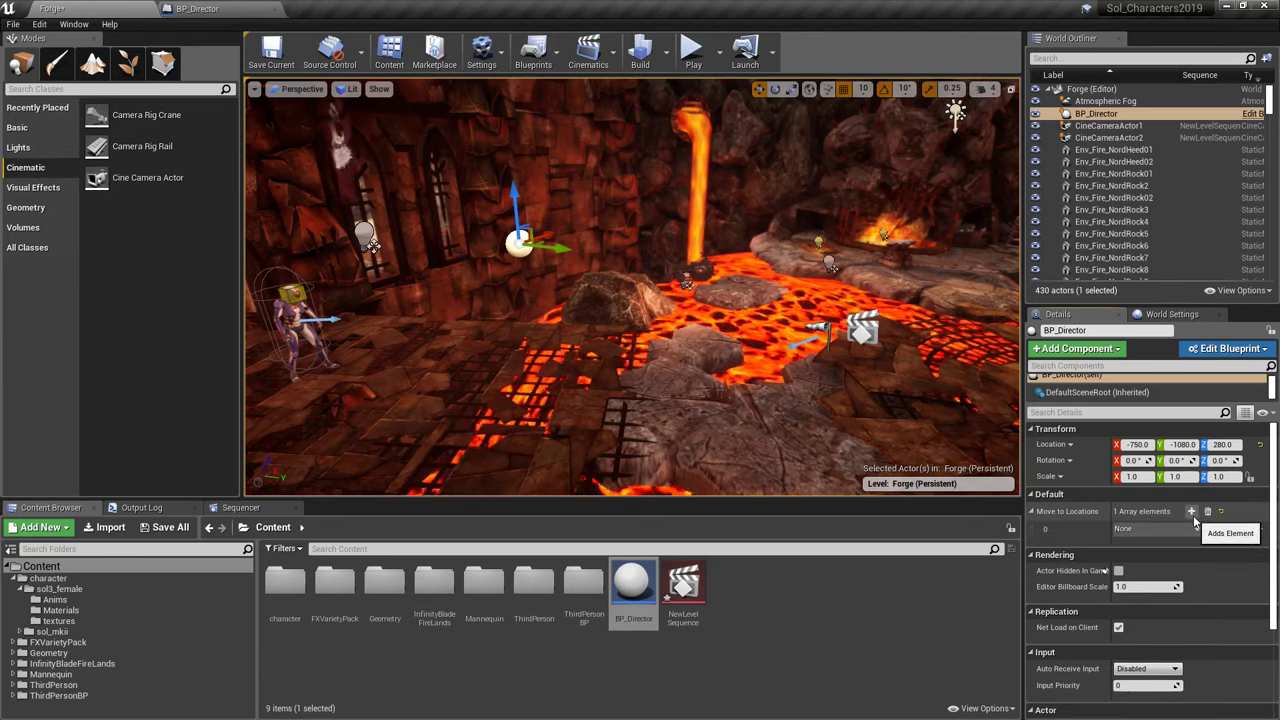
click(1191, 511)
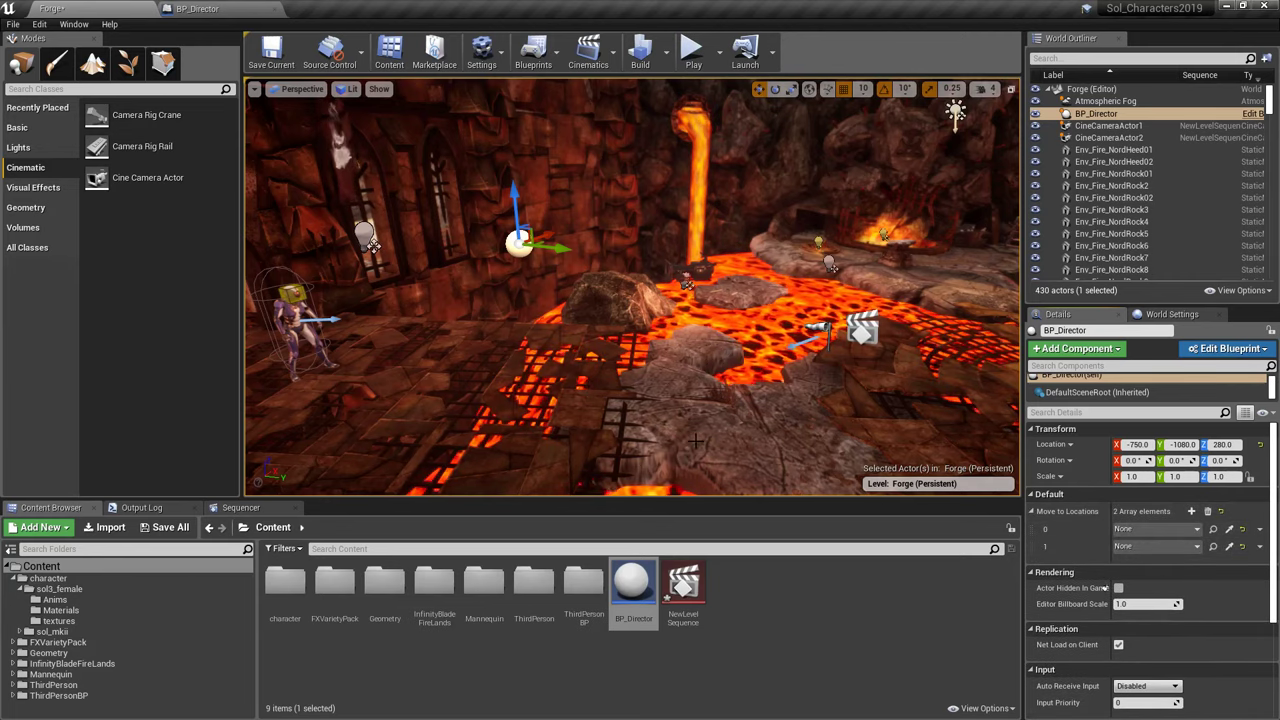
click(1158, 528)
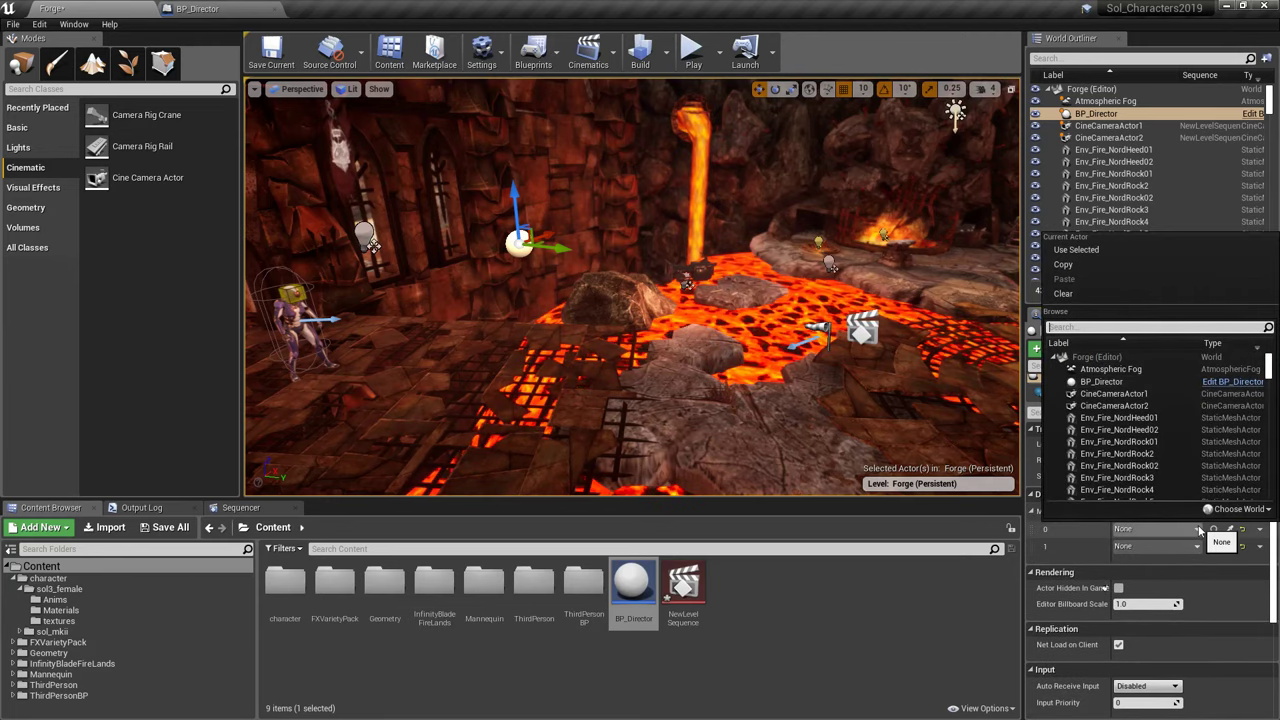
click(1199, 531)
- Place a Target Point actor on the floor beyond the rock bridge, at about X -780, Y -370, Z 120
right_drag(640, 290, 697, 343)
click(108, 90)
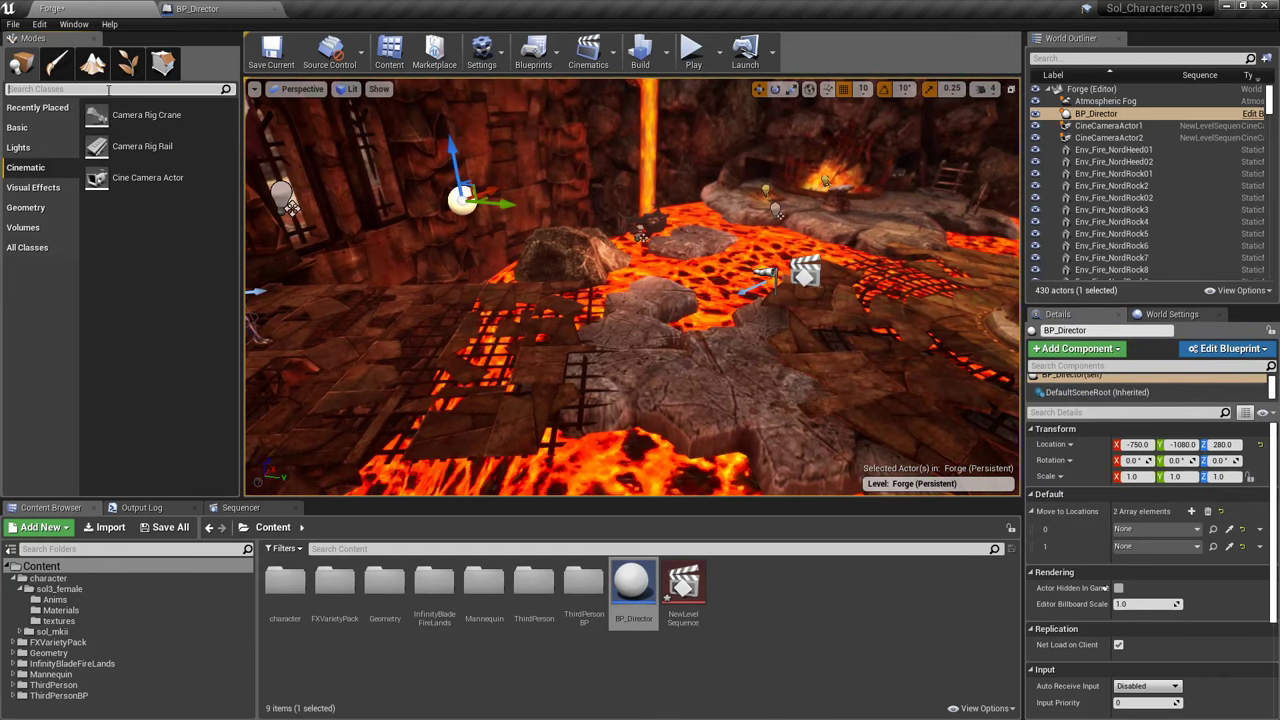
click(108, 89)
text(target)
drag(45, 115, 677, 351)
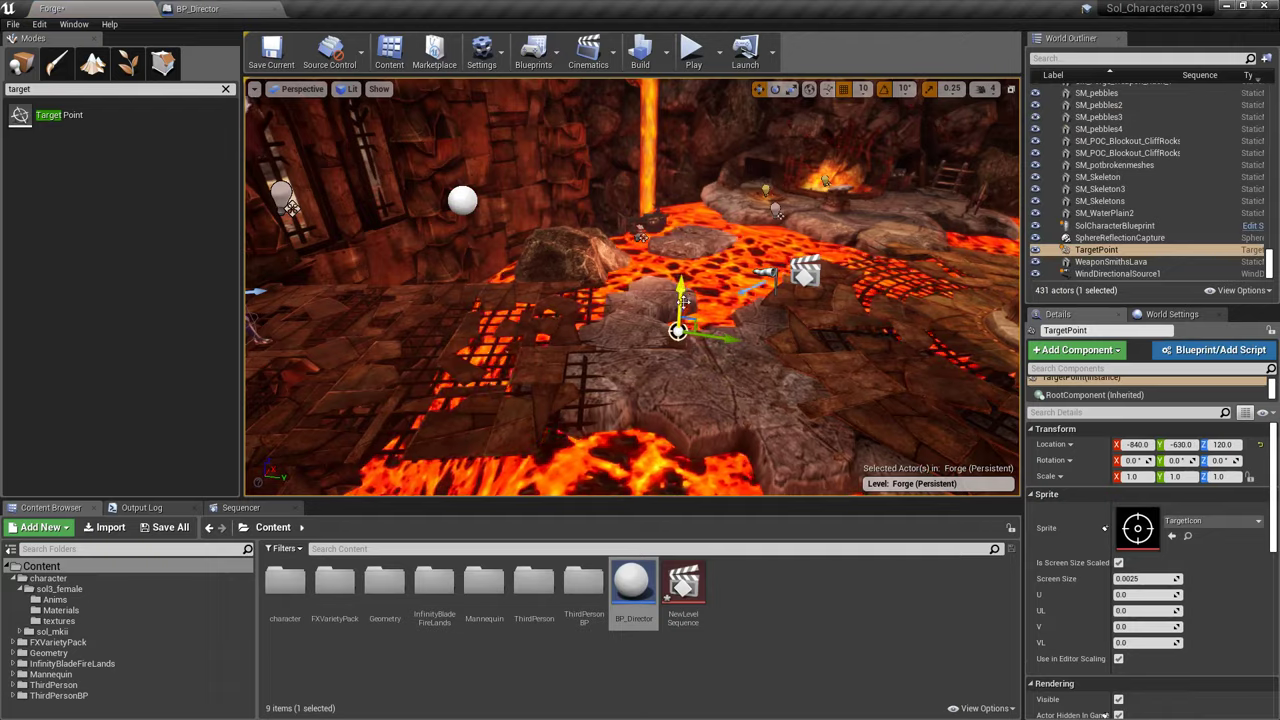
right_drag(643, 347, 720, 347)
drag(725, 307, 818, 290)
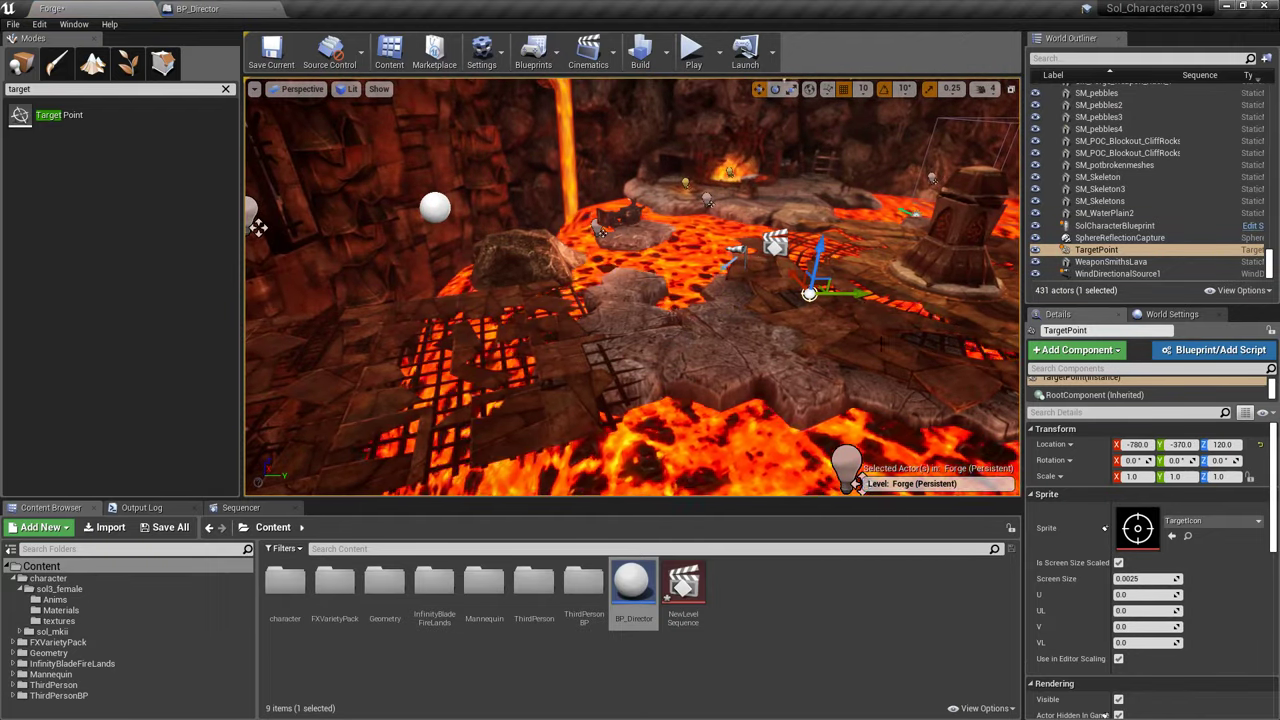
right_drag(818, 290, 712, 270)
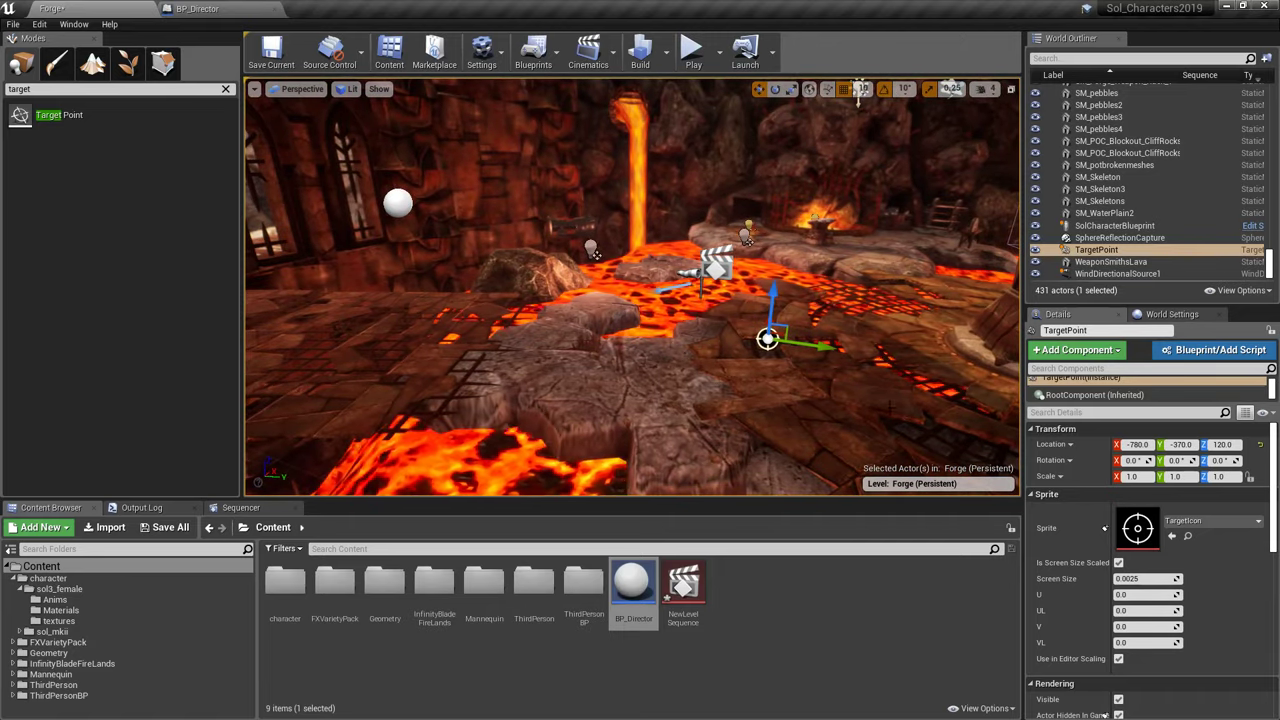
- Rename the placed target point as TP1 and clear the actor class search
click(1116, 252)
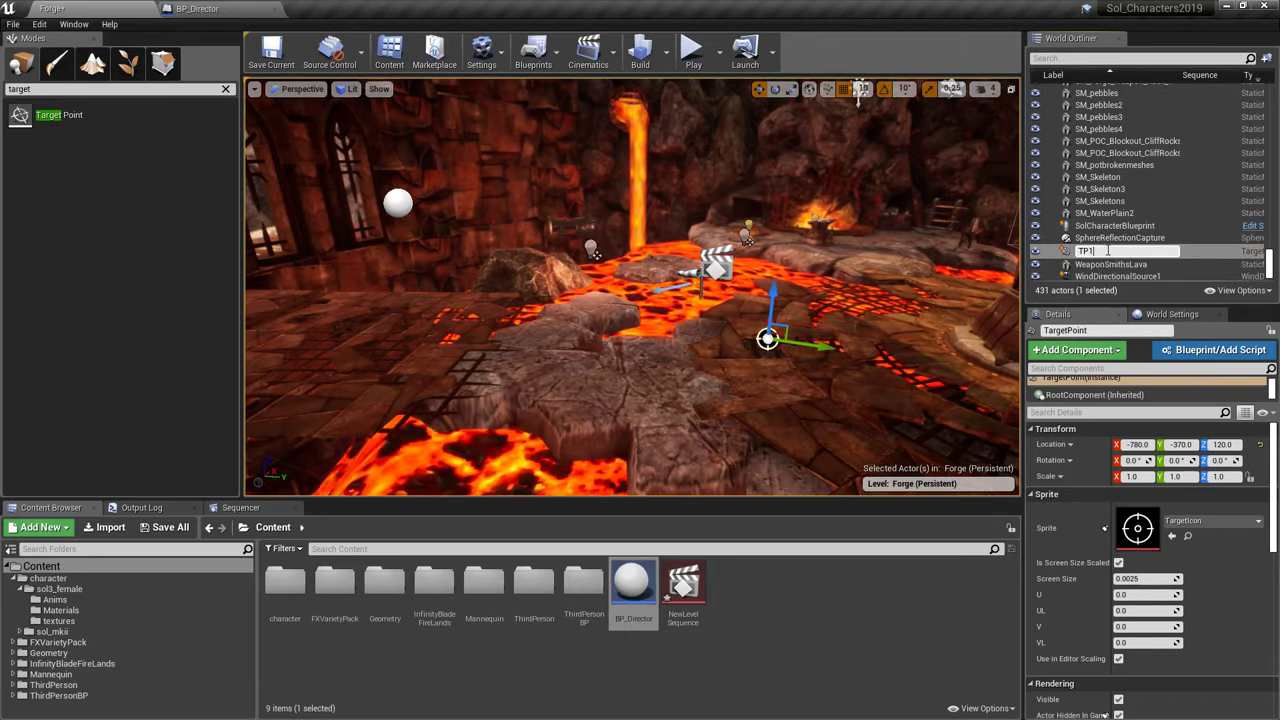
key(Return)
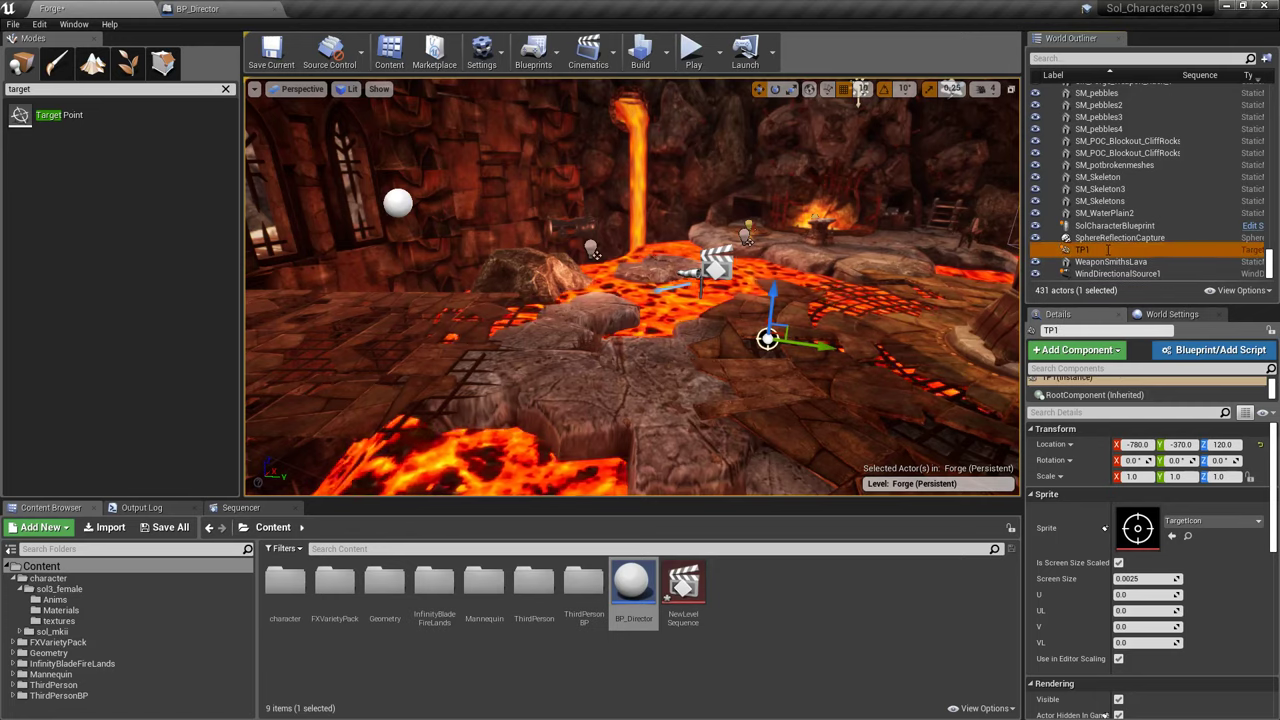
click(226, 90)
- Assign TP1 to element 0 of the placed BP_Director's Move to Locations array
right_drag(771, 298, 720, 280)
click(508, 249)
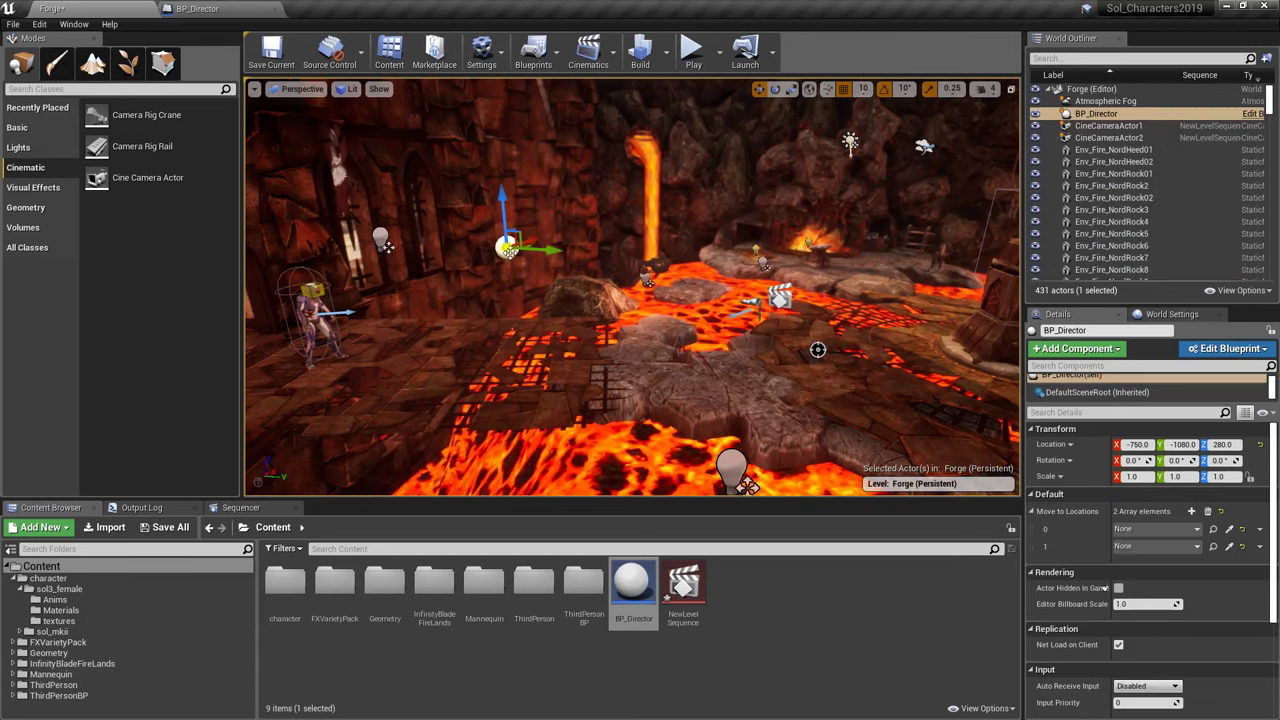
click(1194, 530)
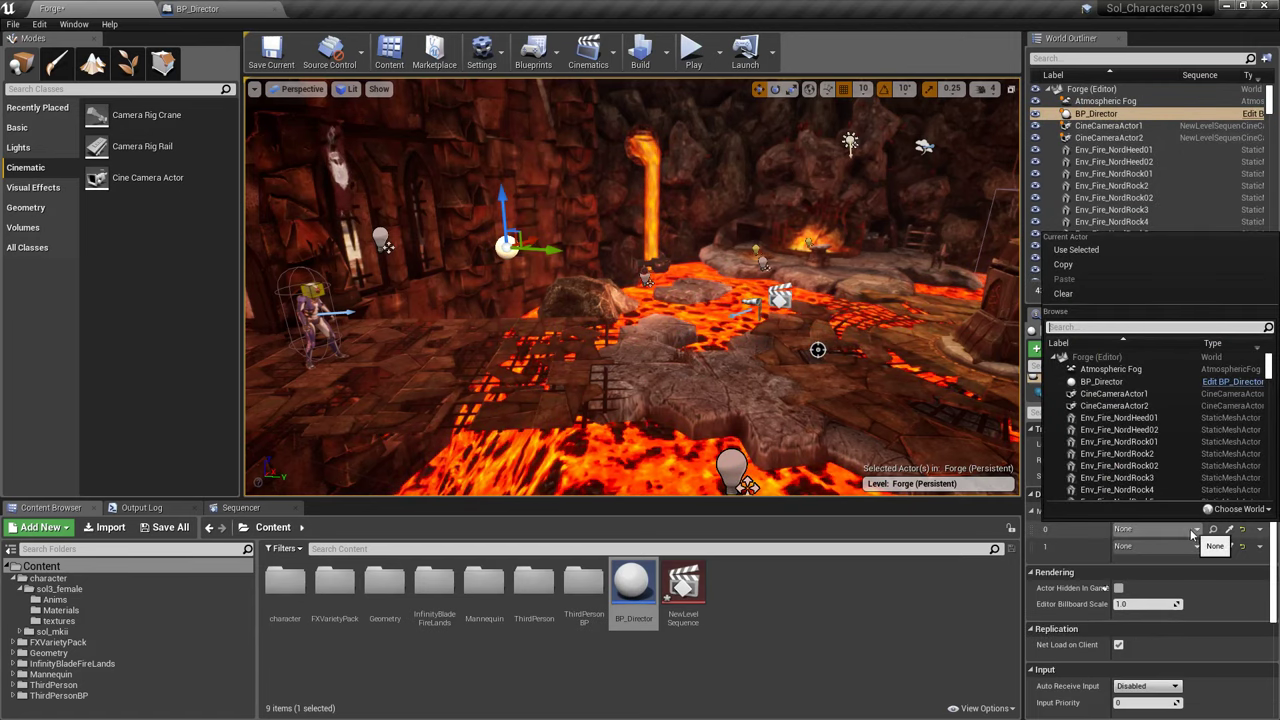
text(tp)
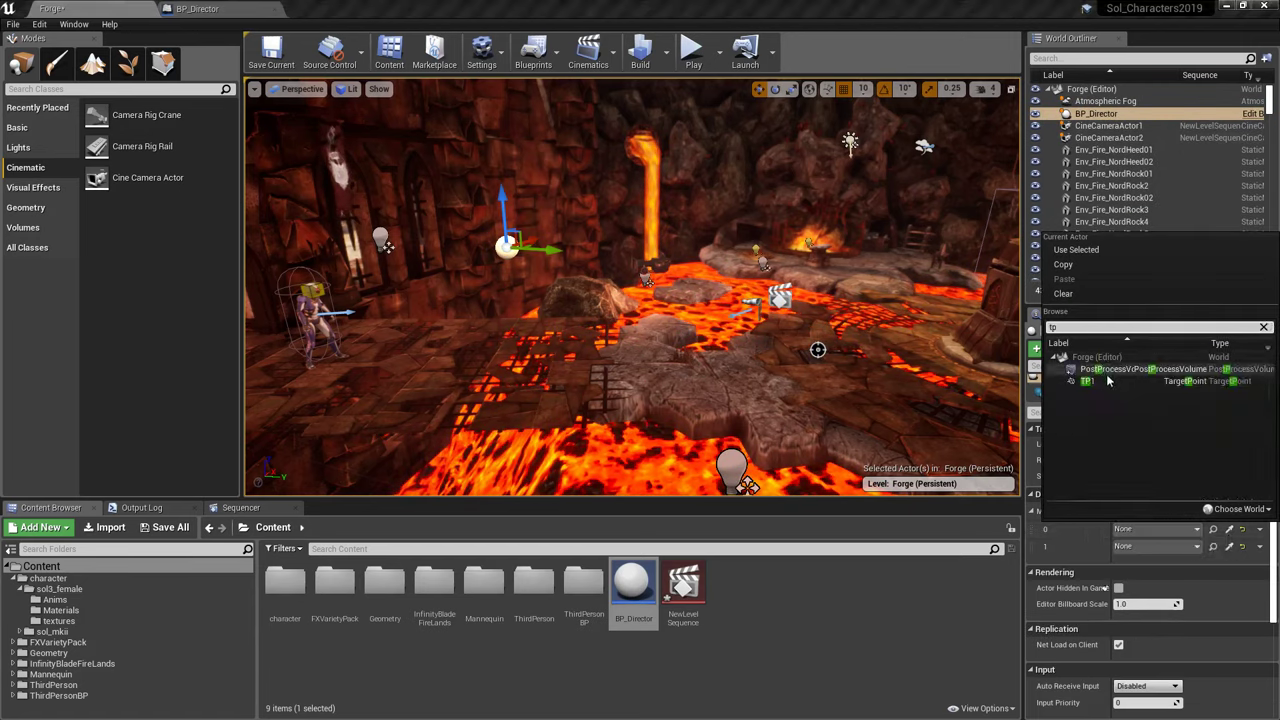
click(1107, 380)
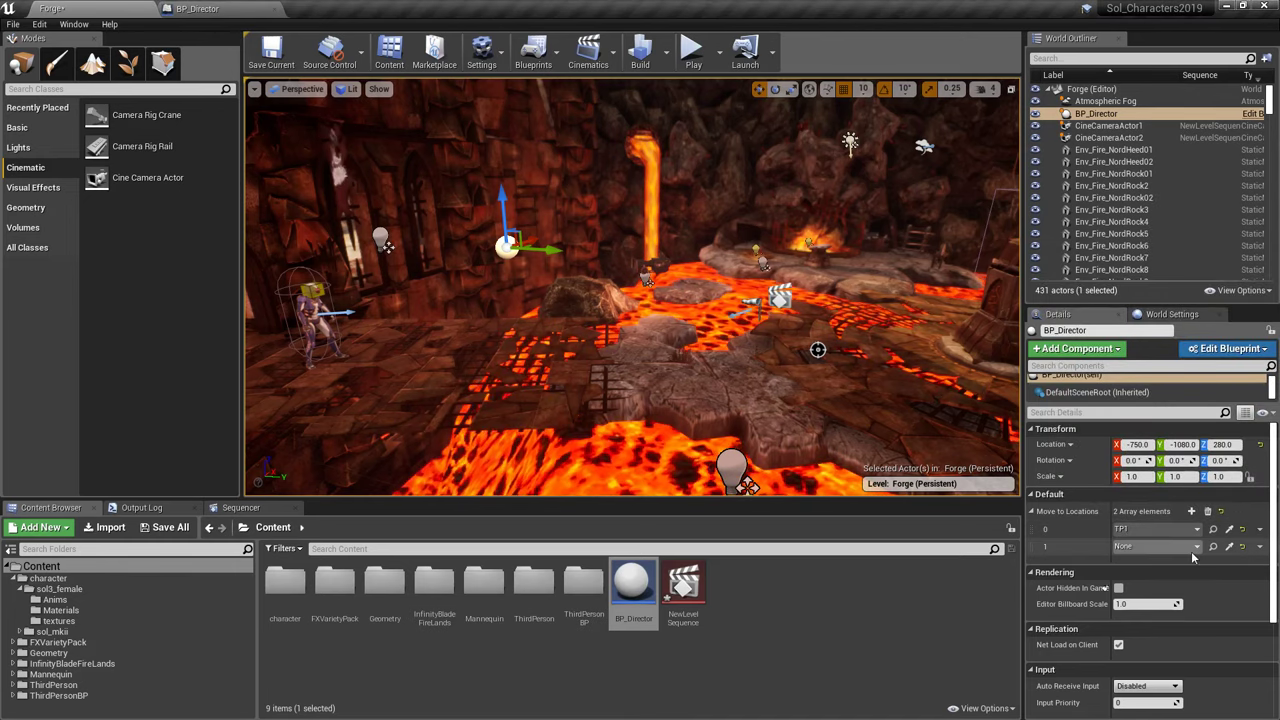
- Delete the empty element 1 from the Move to Locations array and save the current level
click(1259, 546)
click(1245, 562)
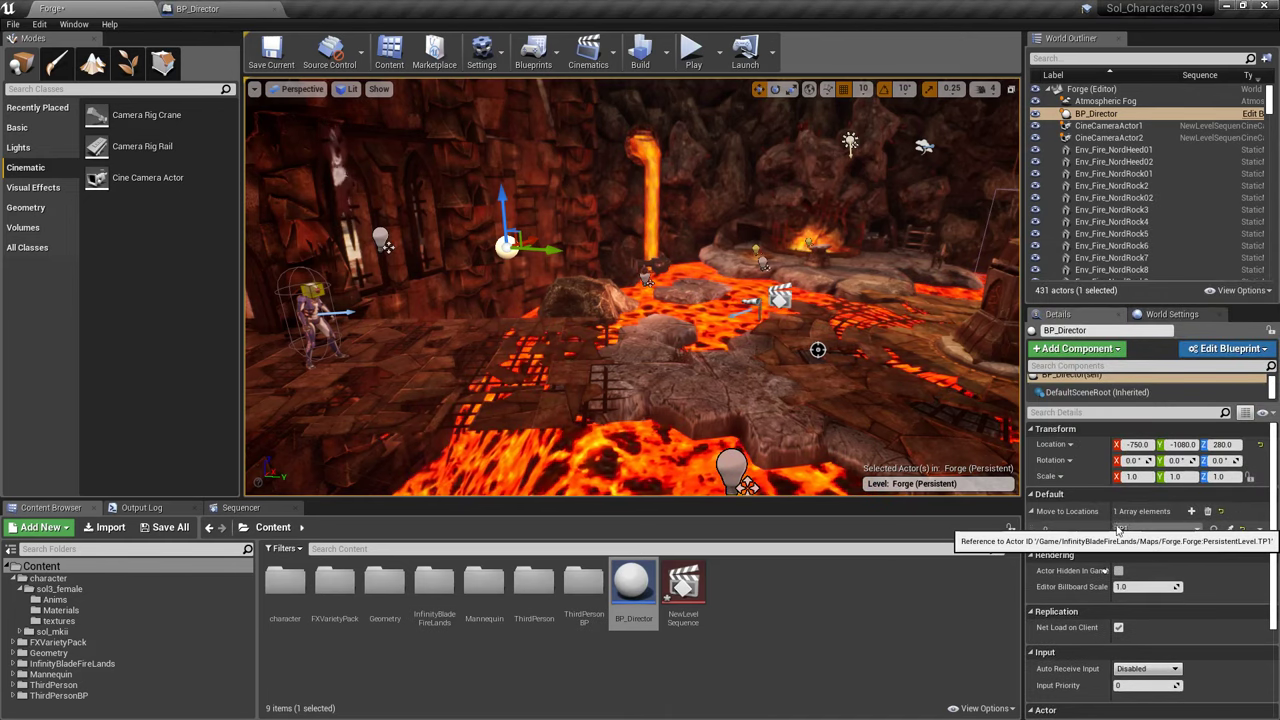
click(274, 50)
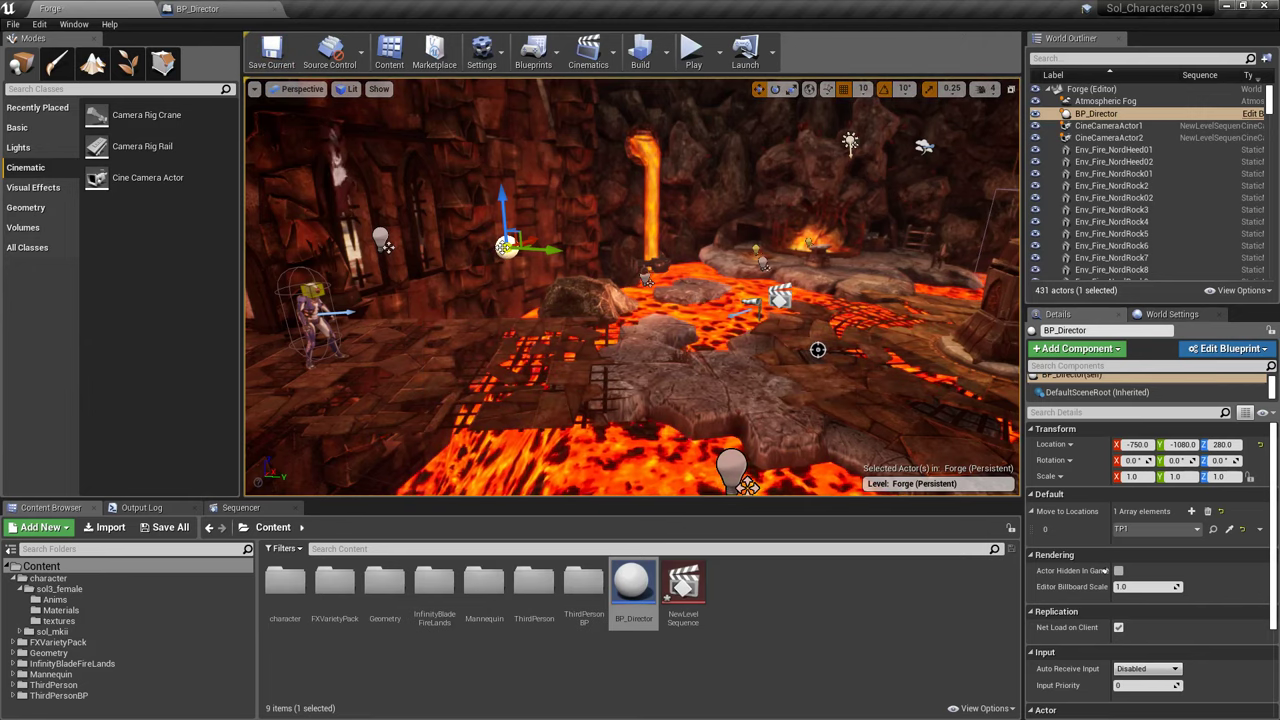
right_drag(478, 231, 508, 243)
click(825, 337)
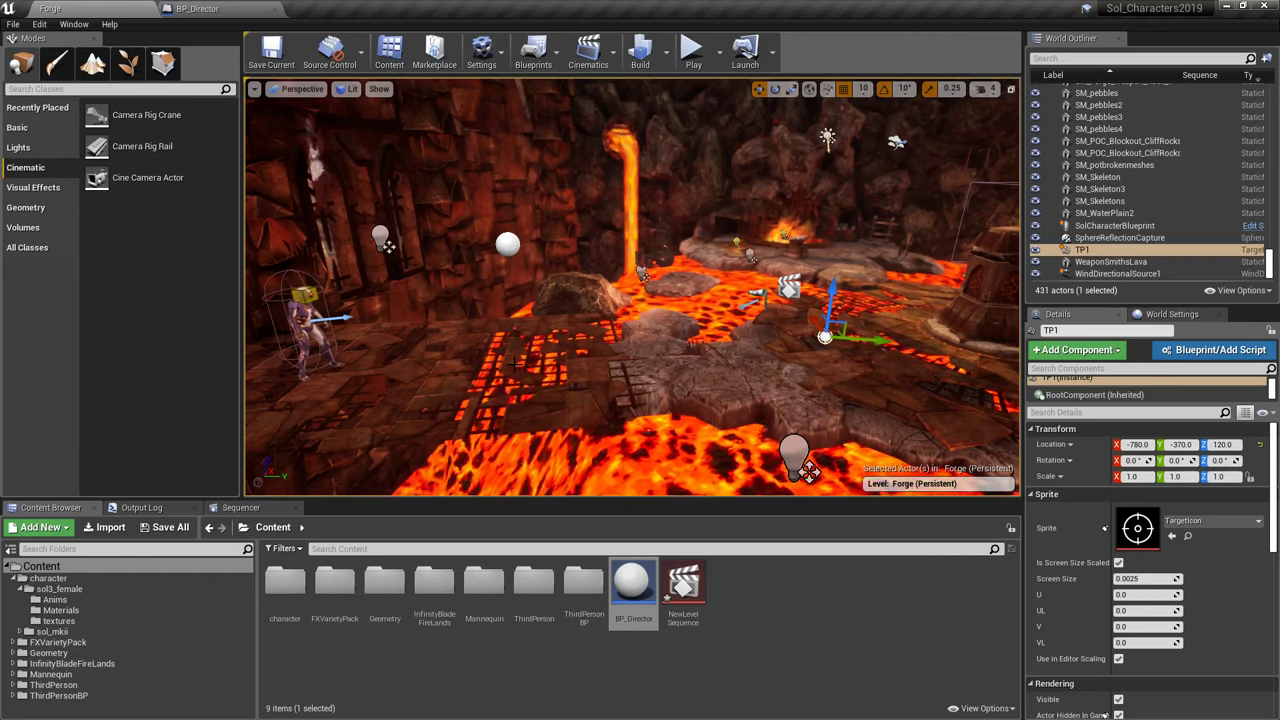
click(505, 244)
- Open BP_Director's Event Graph and delete the Event ActorBeginOverlap and Event Tick nodes
double_click(640, 586)
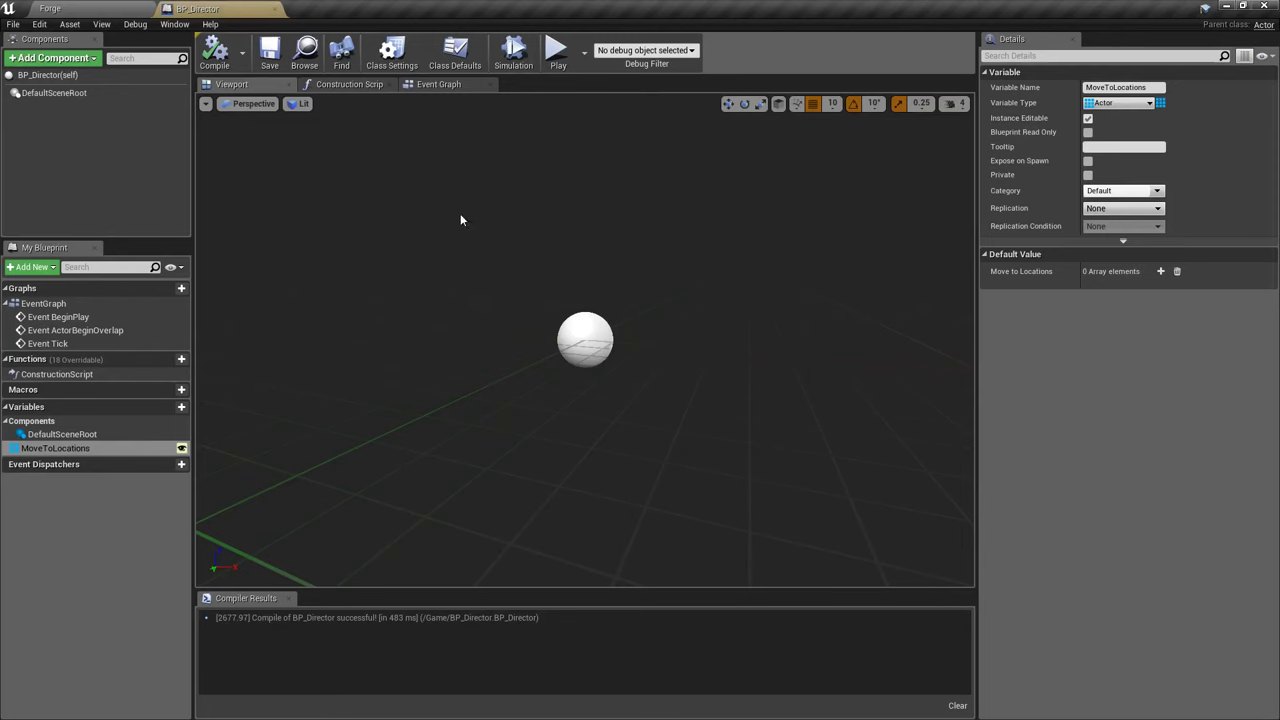
click(438, 84)
drag(489, 218, 769, 513)
ctrl+click(640, 226)
key(Delete)
right_drag(786, 334, 635, 417)
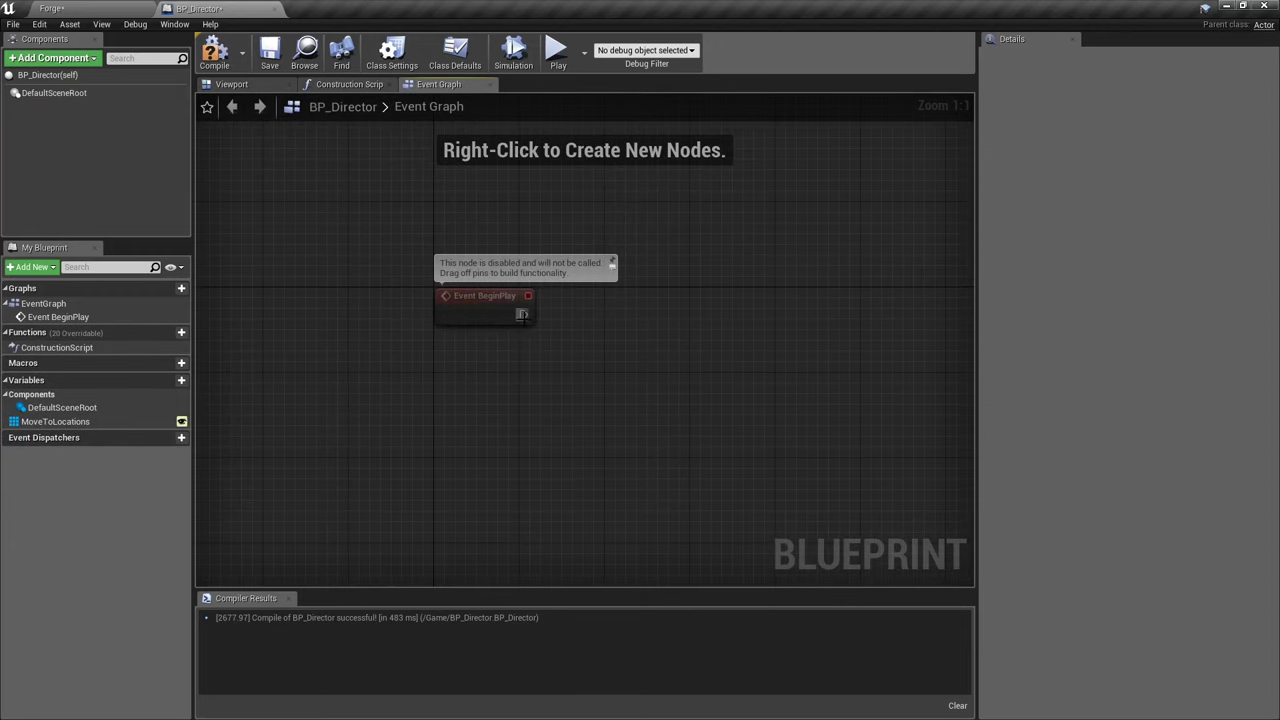
drag(677, 313, 677, 313)
text(move to location)
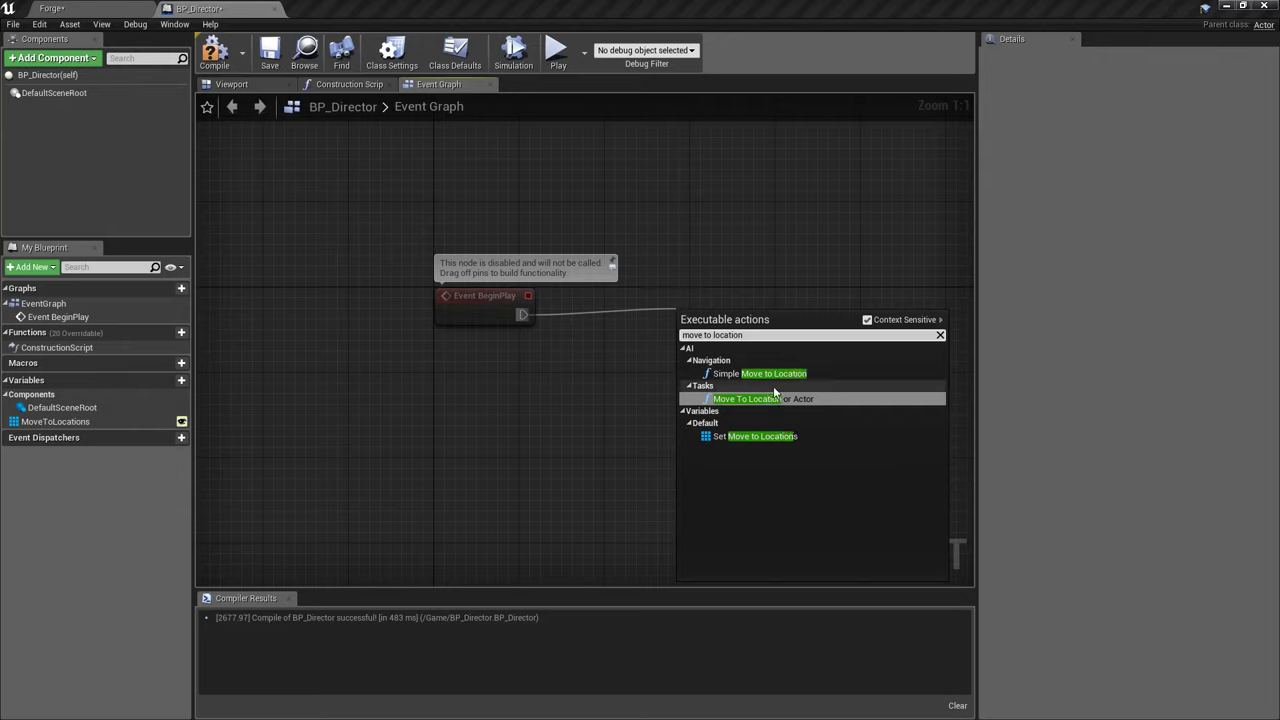
click(757, 374)
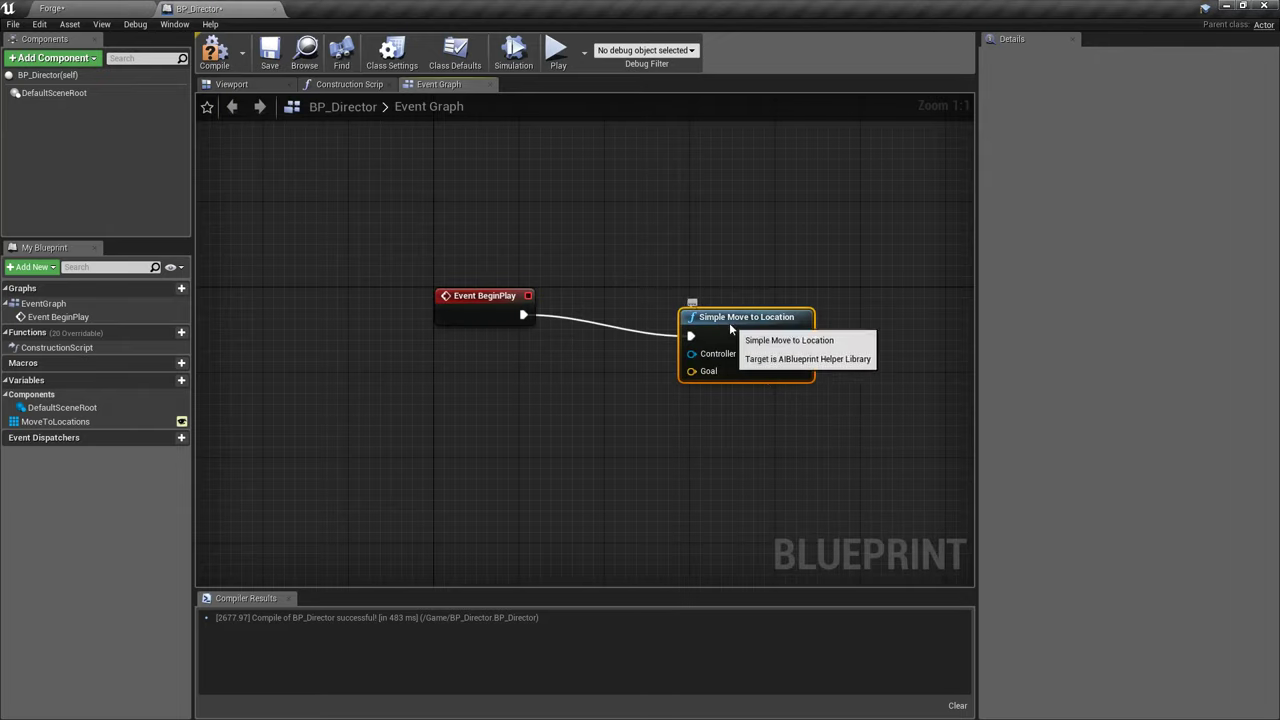
drag(730, 326, 696, 302)
key(Delete)
- Add a Simple Move to Actor node beside Event BeginPlay and connect the event's execution output to it
right_drag(791, 466, 712, 483)
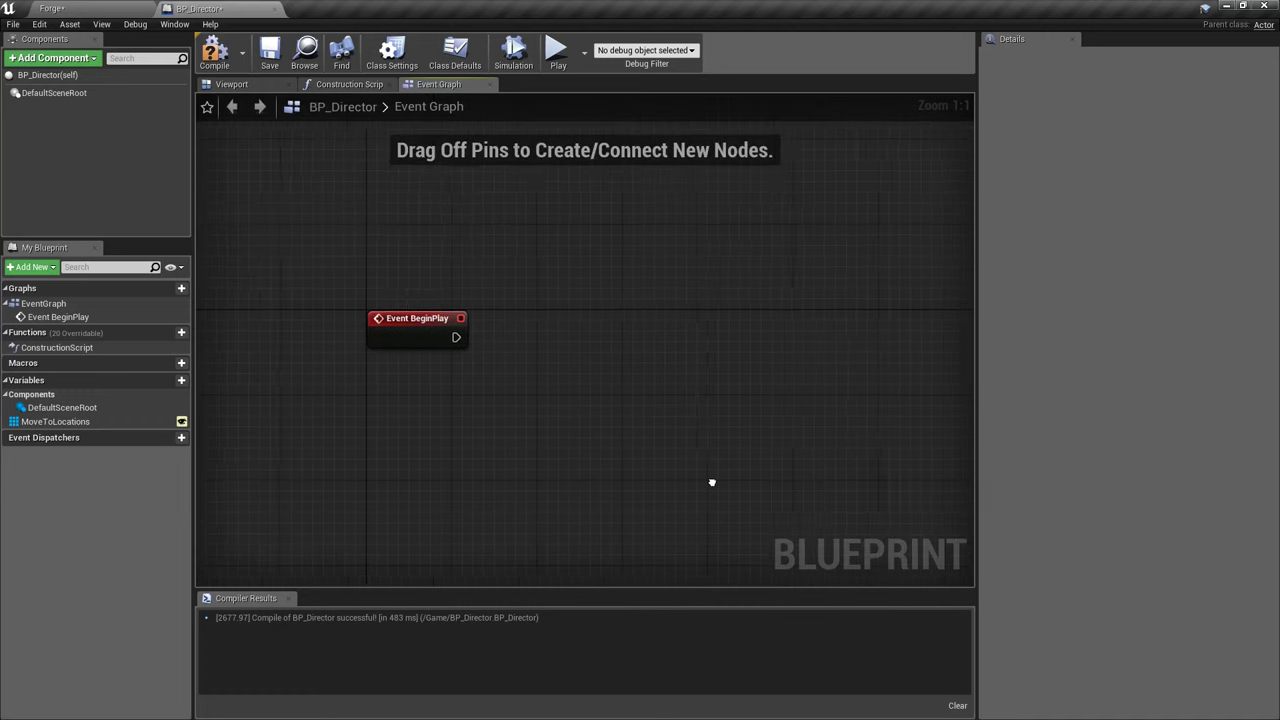
right_click(467, 403)
text(simple move)
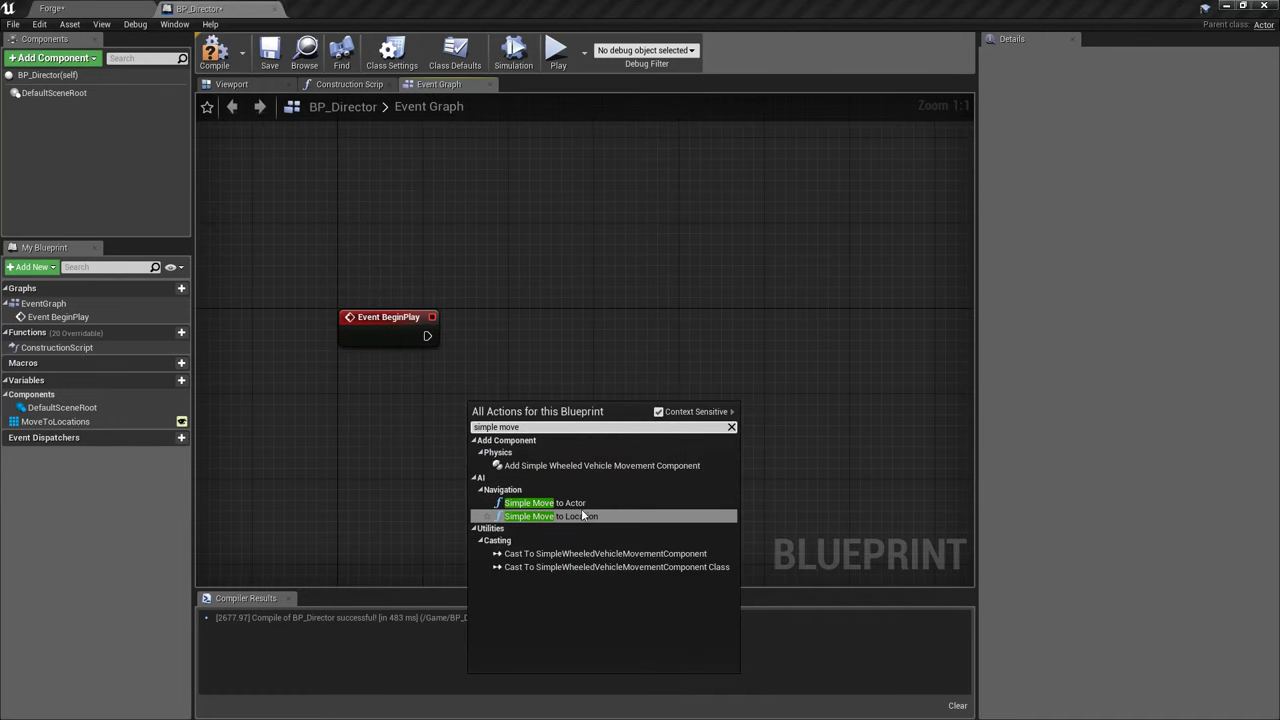
click(577, 505)
drag(500, 413, 596, 327)
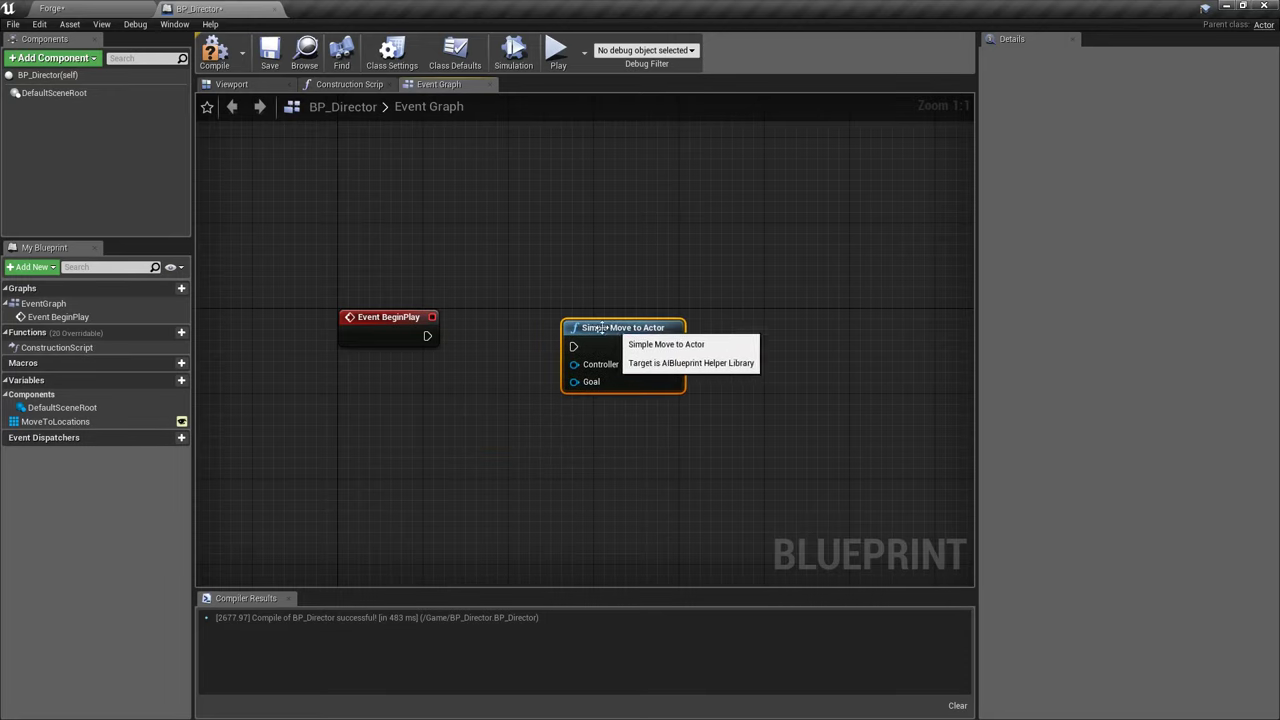
drag(427, 335, 455, 350)
- Feed the Controller input of Simple Move to Actor from a Get Player Controller node placed beneath Event BeginPlay
drag(560, 346, 350, 401)
text(get player)
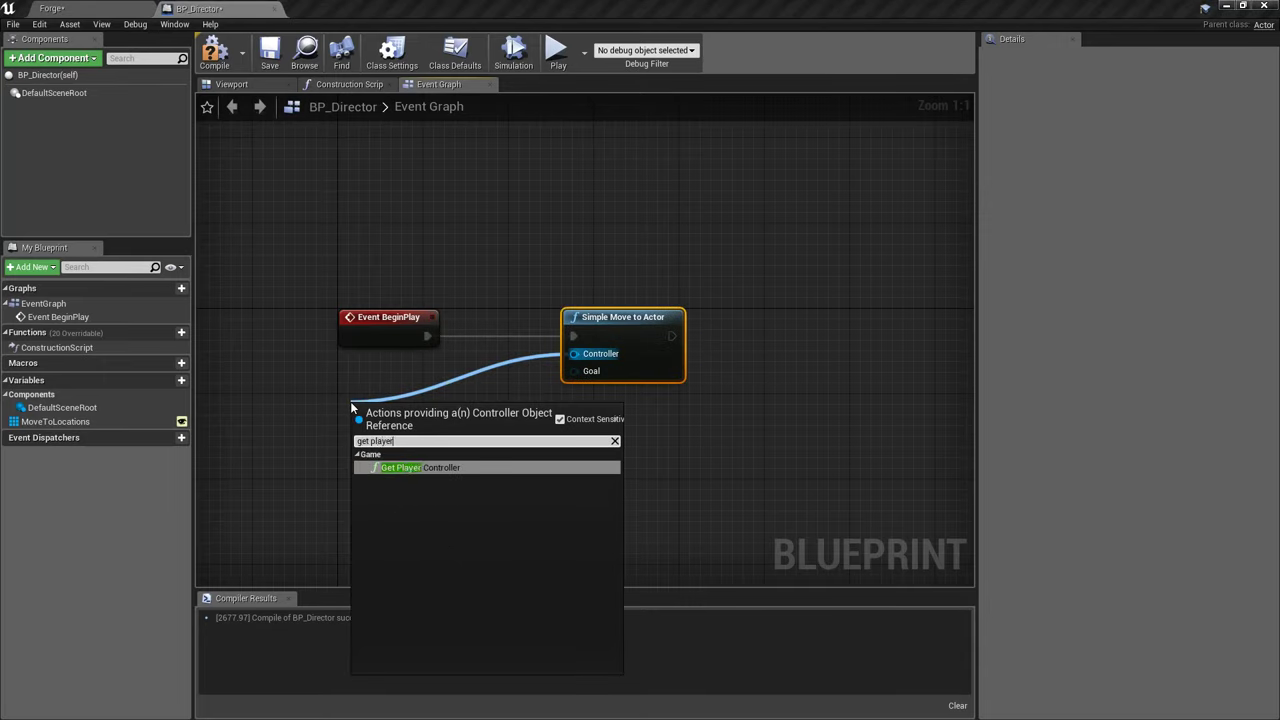
key(Return)
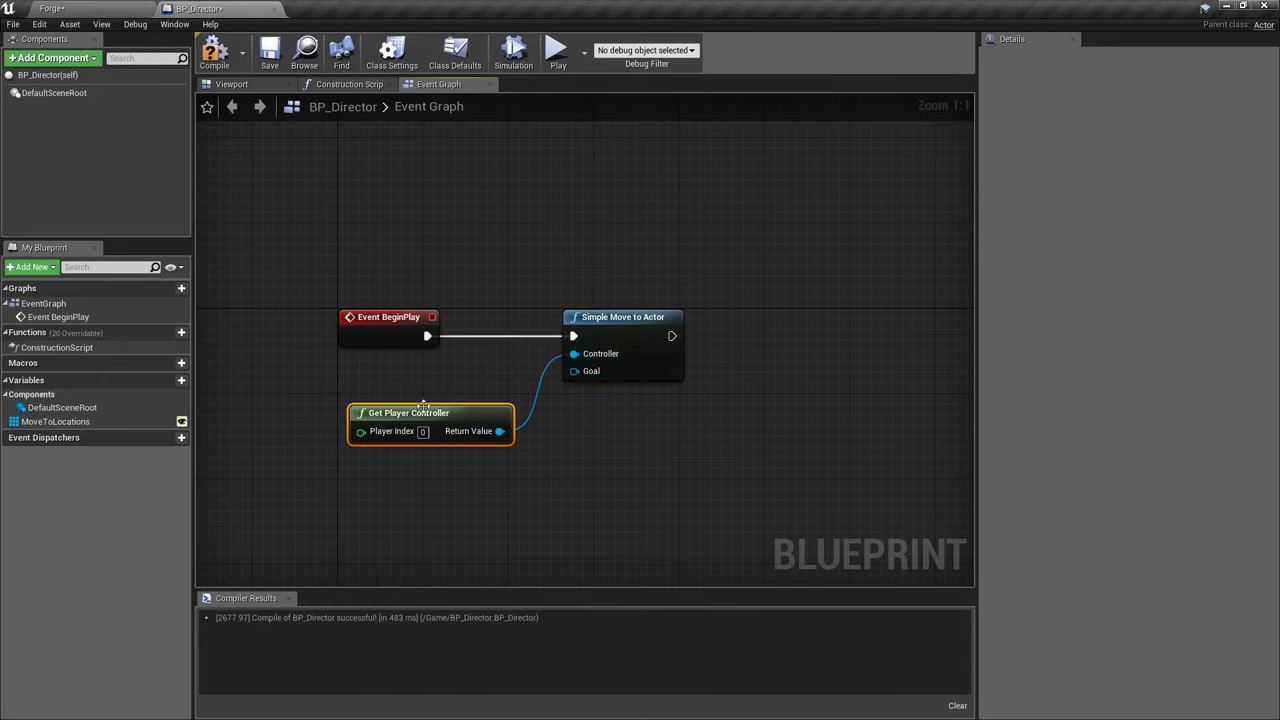
drag(430, 412, 443, 360)
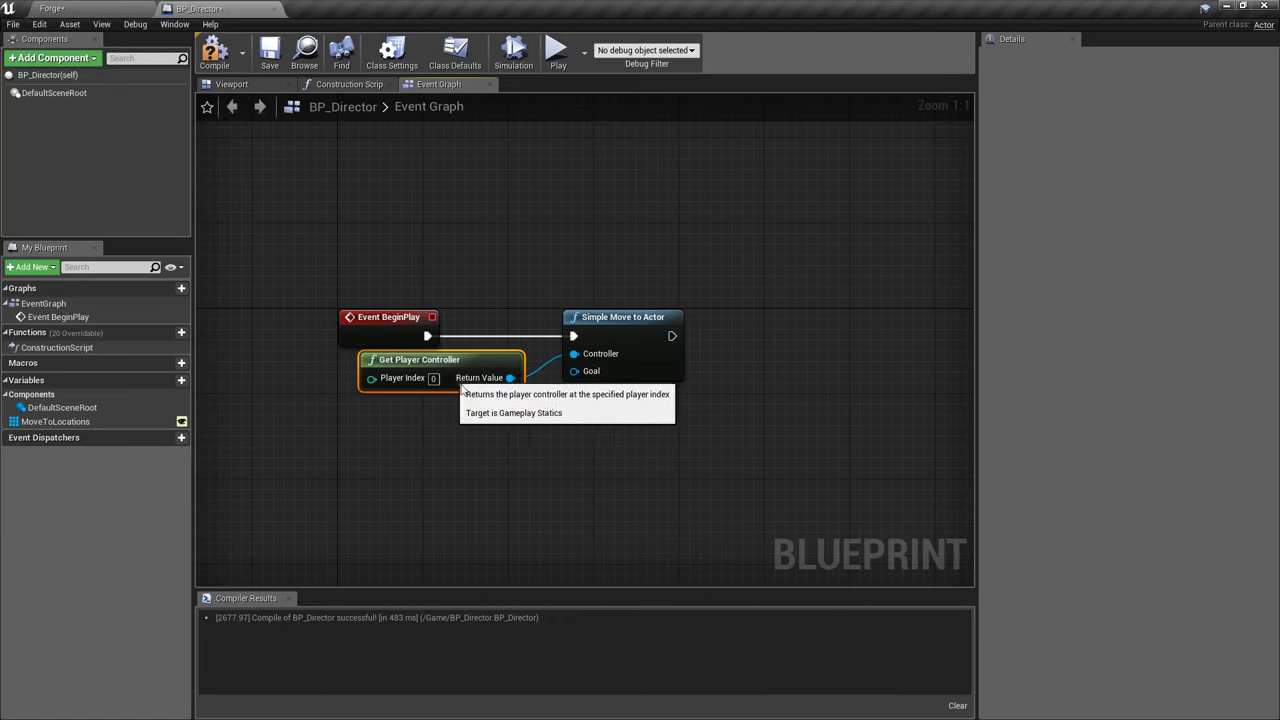
- Add a Move to Locations getter to the graph and attach a Get (a copy) array node to it
right_click(510, 431)
click(477, 494)
right_drag(477, 494, 442, 462)
drag(55, 421, 360, 459)
click(410, 472)
drag(447, 469, 478, 500)
text(get)
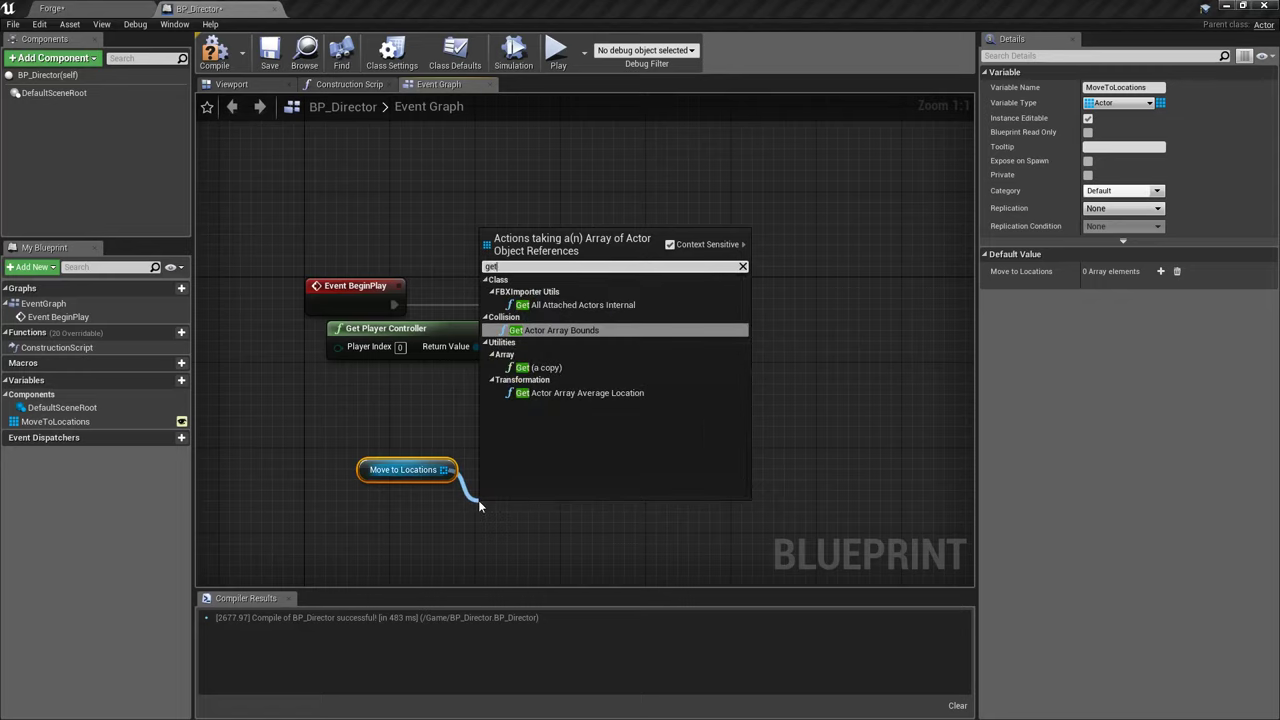
click(540, 367)
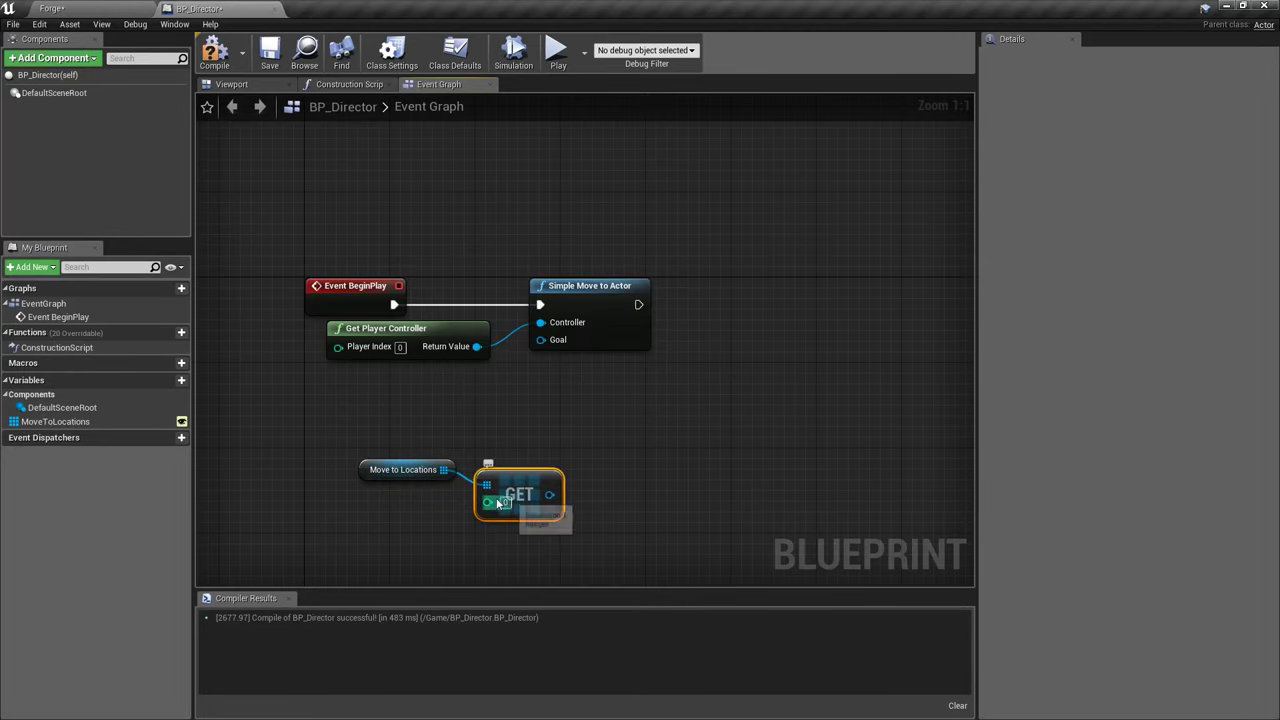
- Connect the array Get node's output to the Goal of Simple Move to Actor, and compile and save BP_Director
click(40, 421)
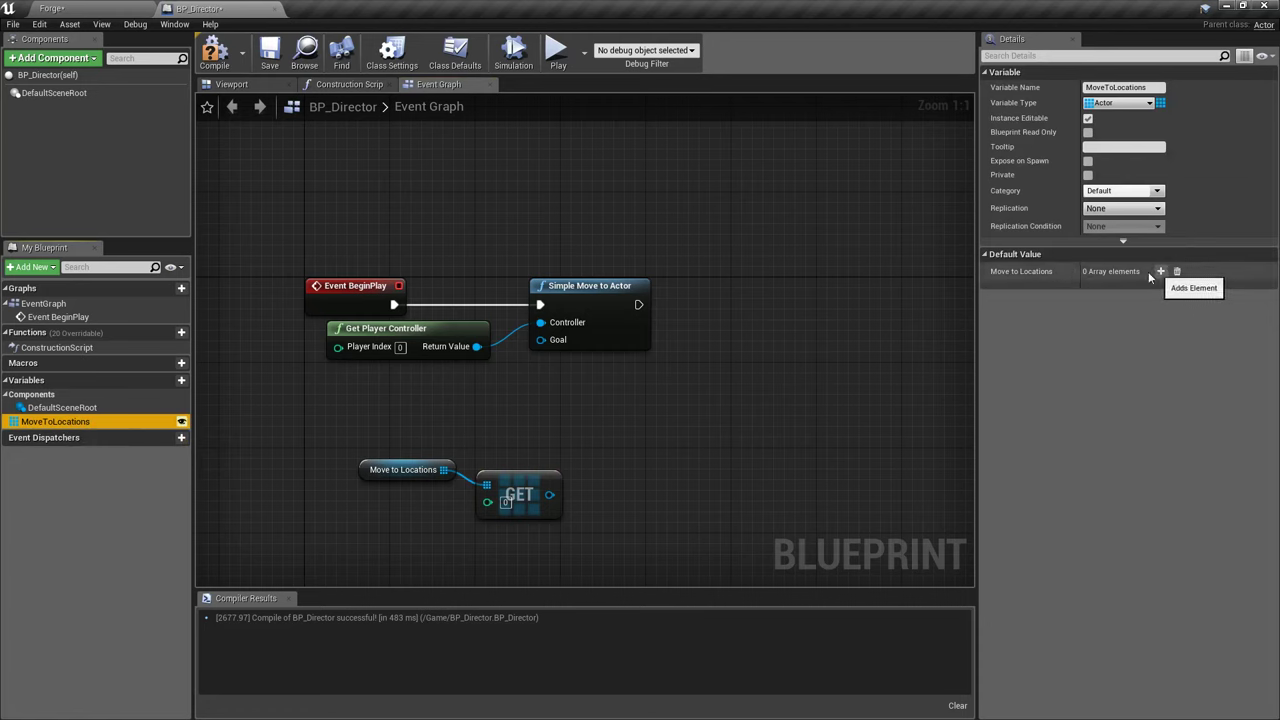
click(99, 6)
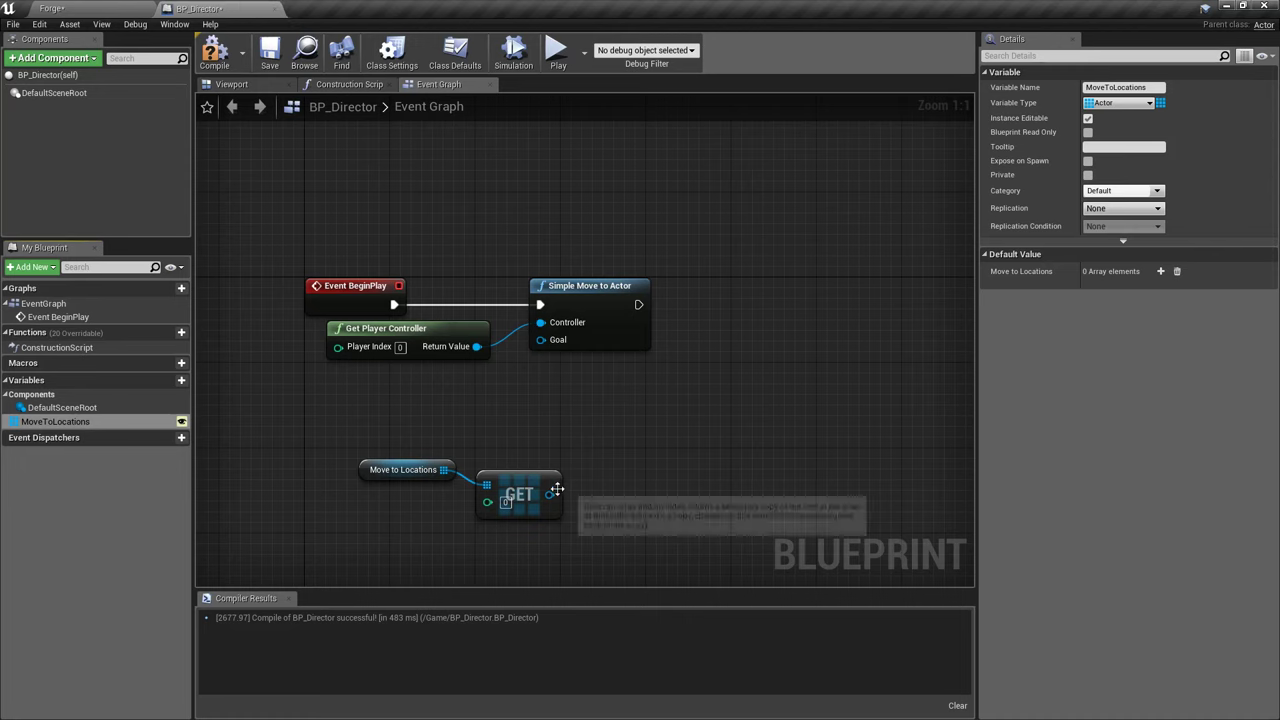
drag(556, 488, 545, 447)
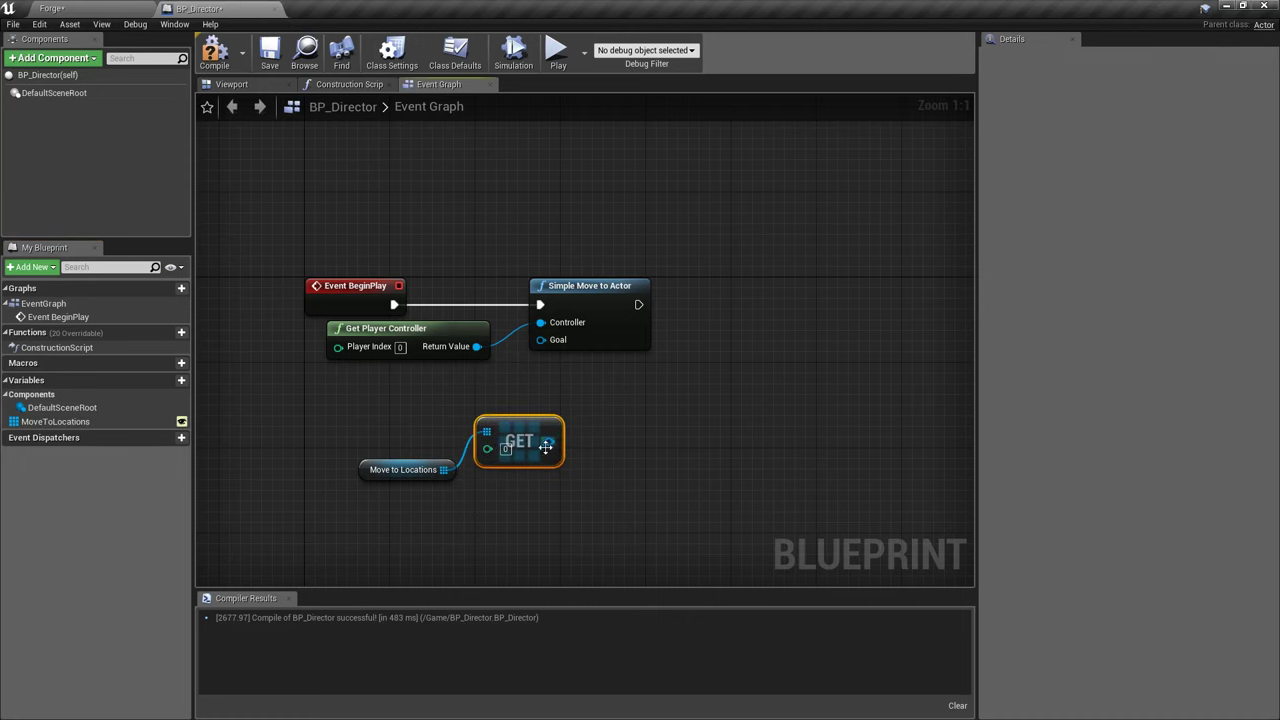
click(214, 54)
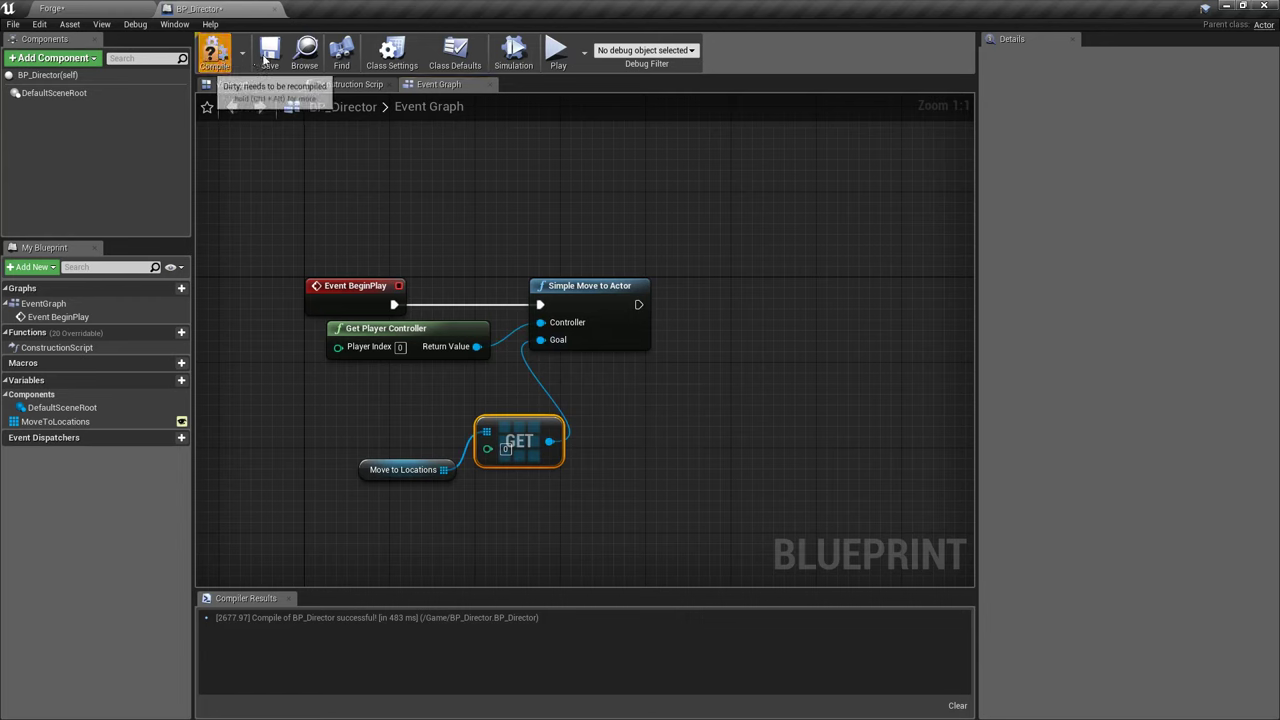
- Return to the Forge level and play it to test the character's movement, then stop the play session
click(101, 7)
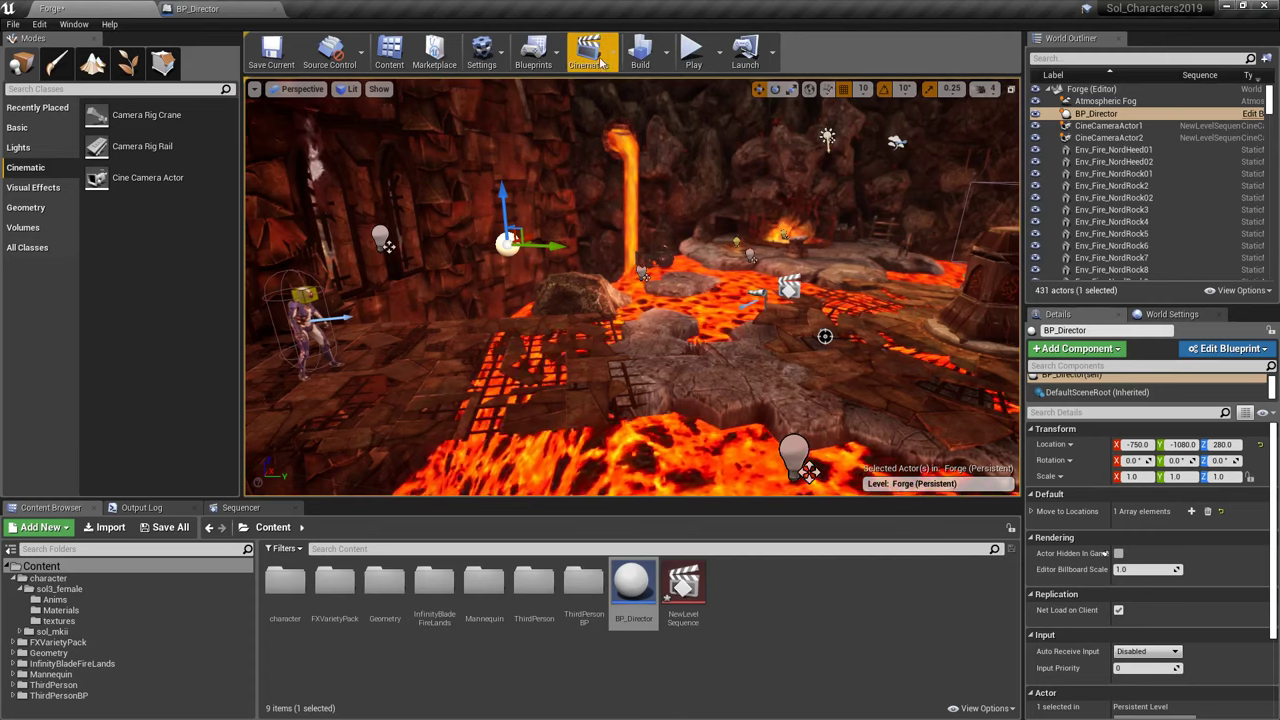
click(694, 47)
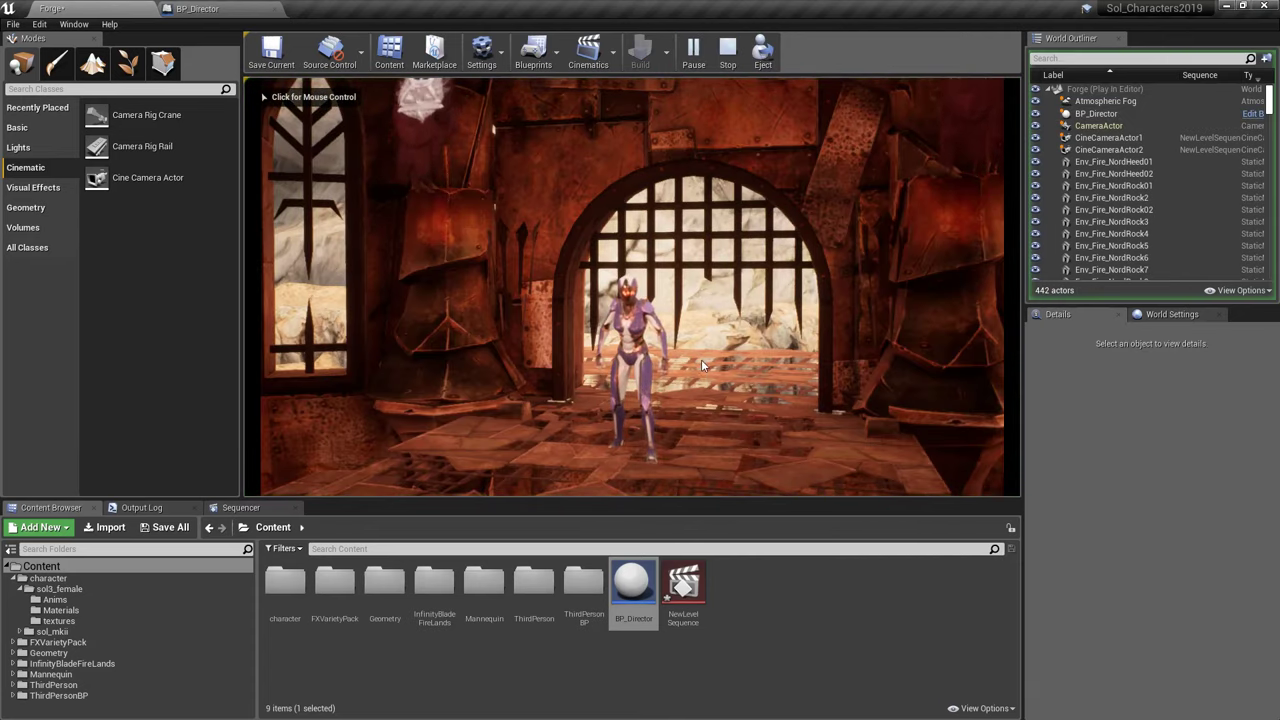
key(Escape)
- Place a Nav Mesh Bounds Volume in the Forge level near the lava floor
right_drag(702, 365, 895, 343)
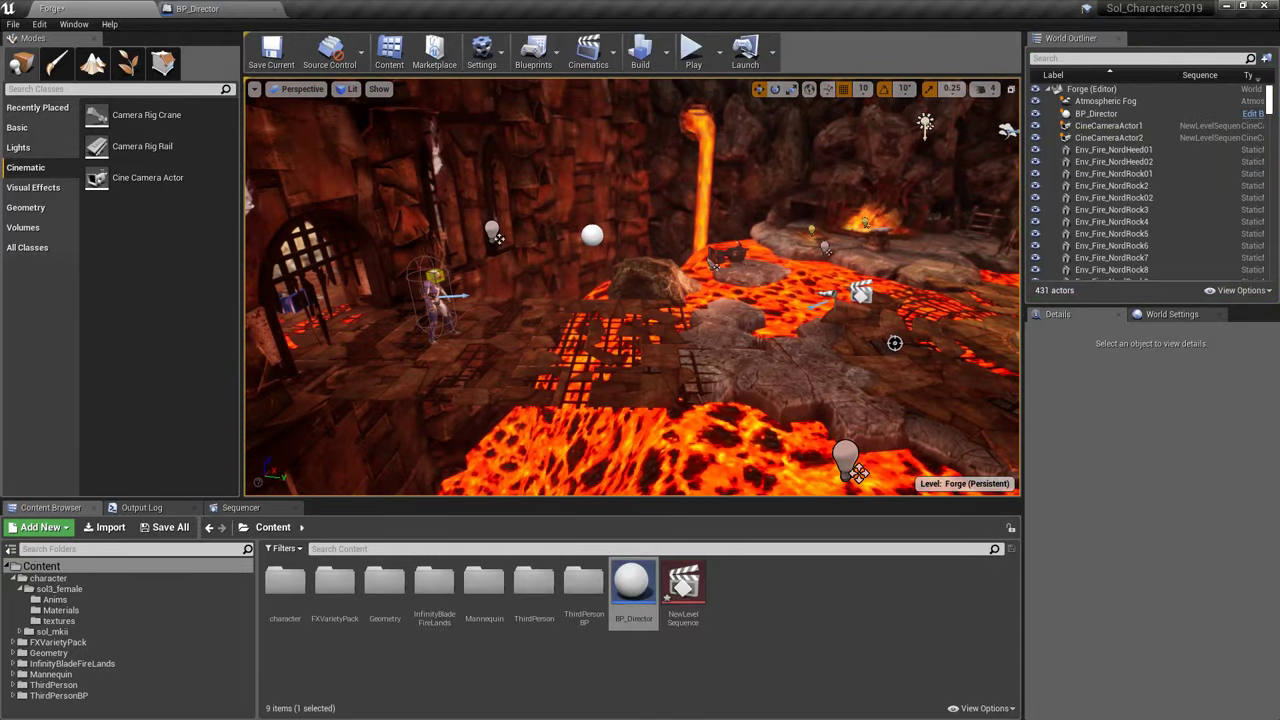
click(436, 290)
click(683, 362)
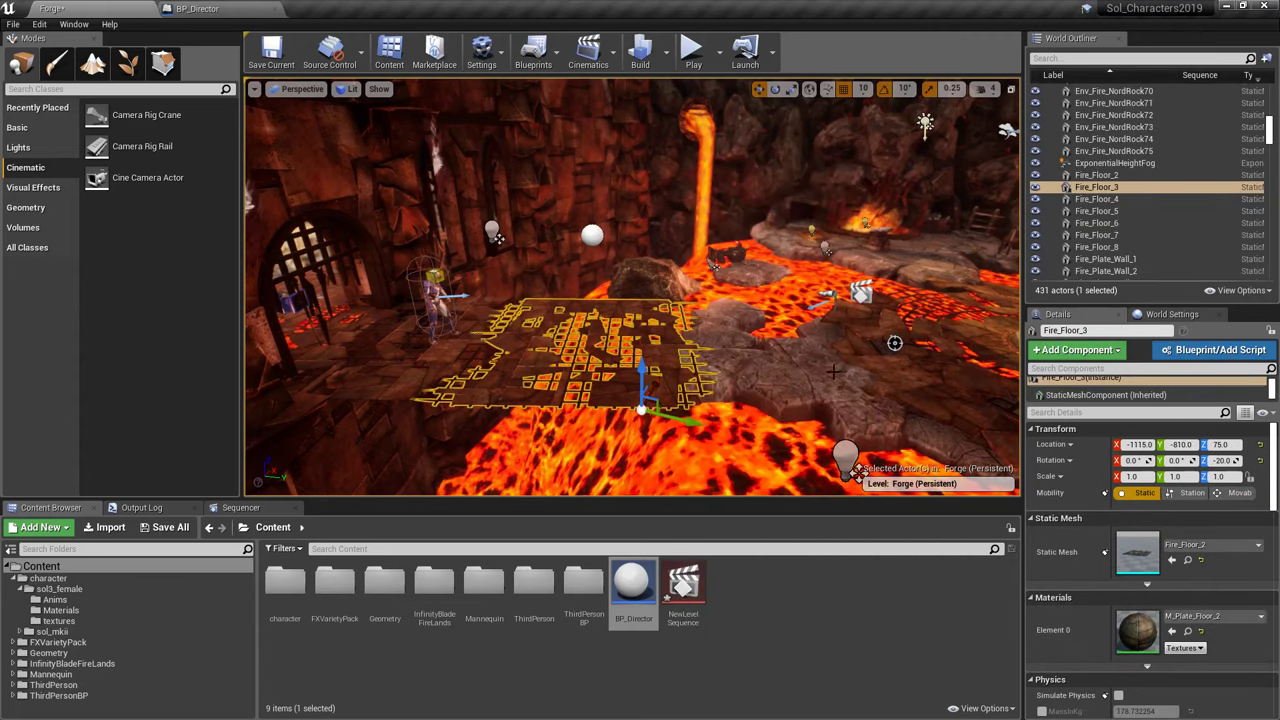
right_drag(683, 362, 806, 344)
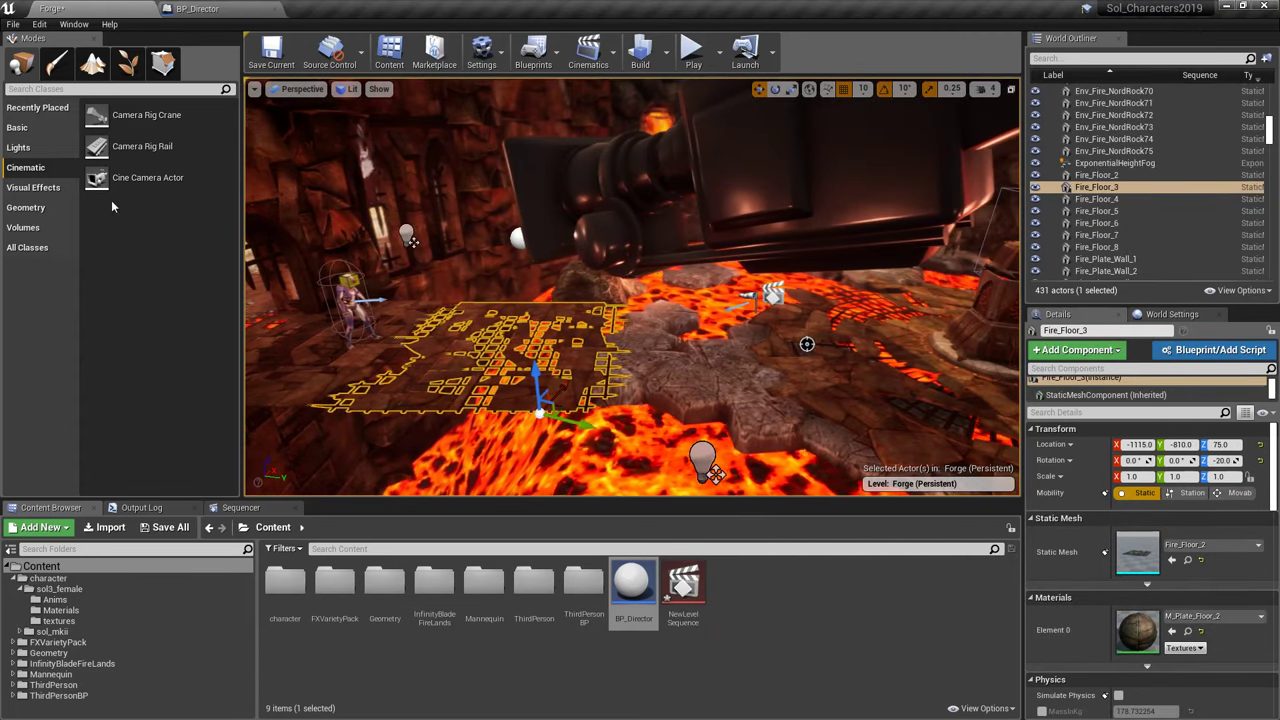
click(23, 227)
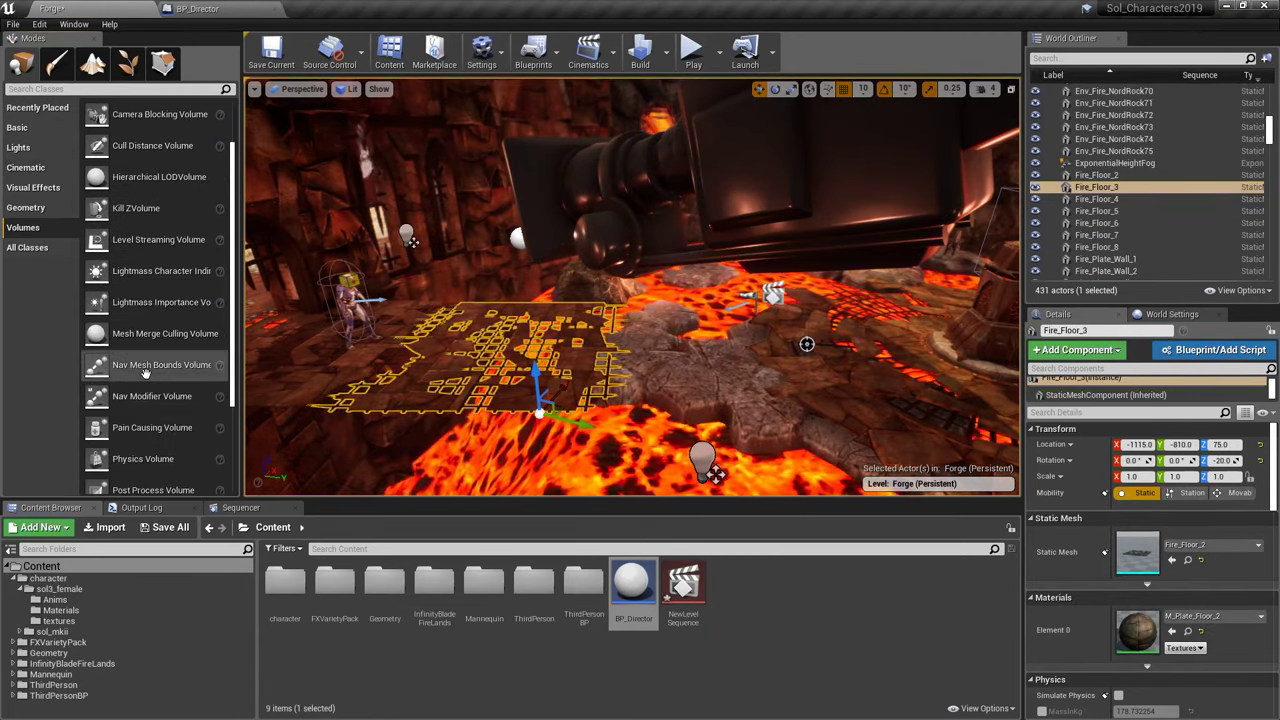
drag(160, 425, 714, 362)
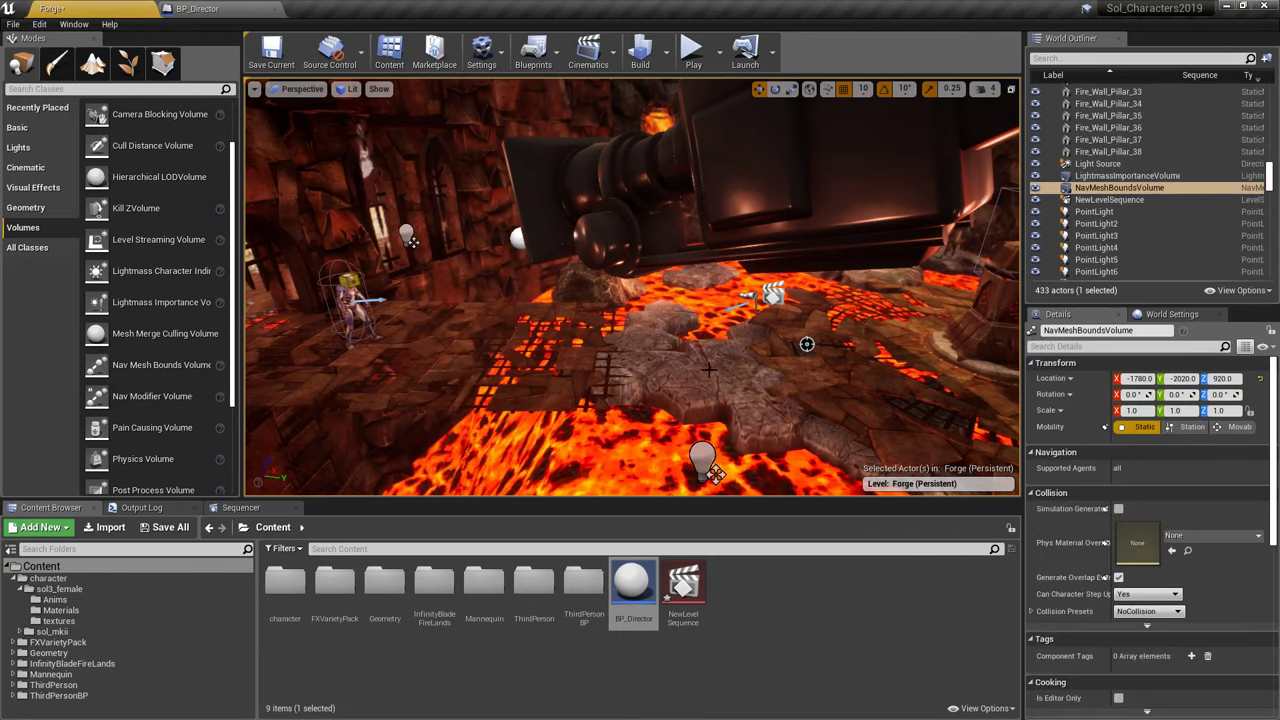
right_drag(714, 362, 640, 360)
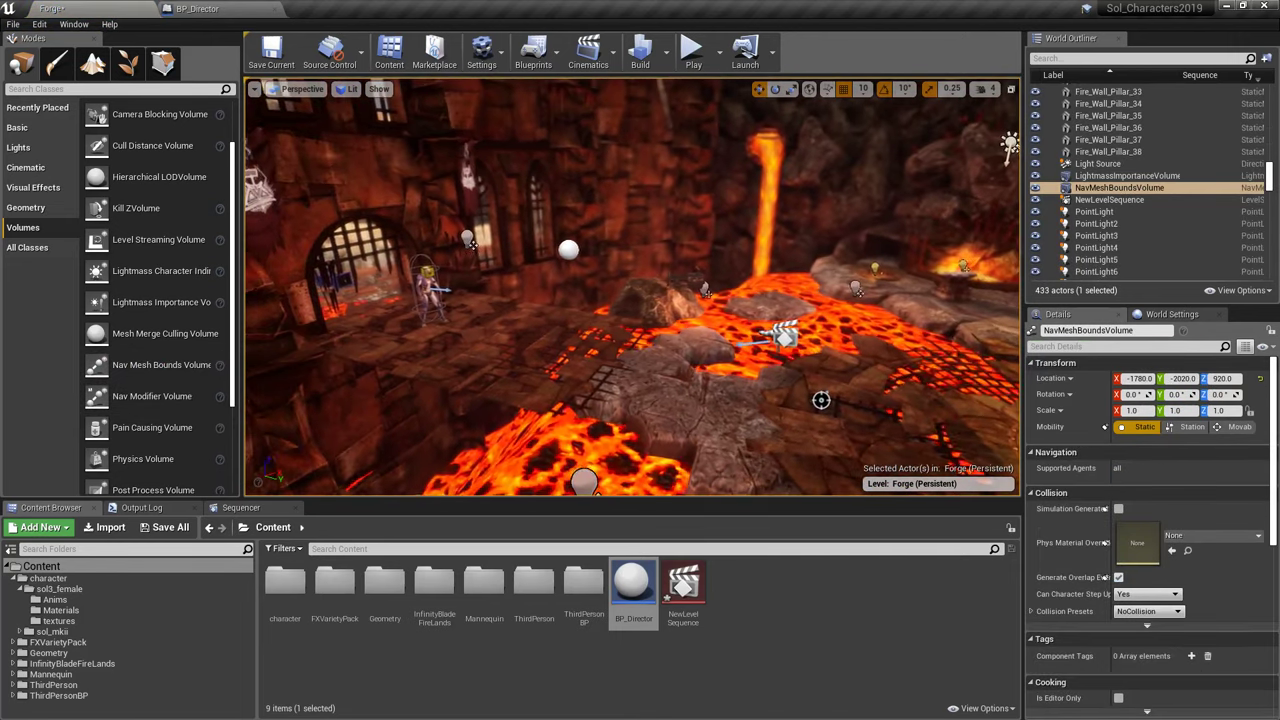
- Position the Nav Mesh Bounds Volume at X -630, Y 0, Z 0 and set its scale to 50 on all three axes
click(1119, 198)
click(1117, 188)
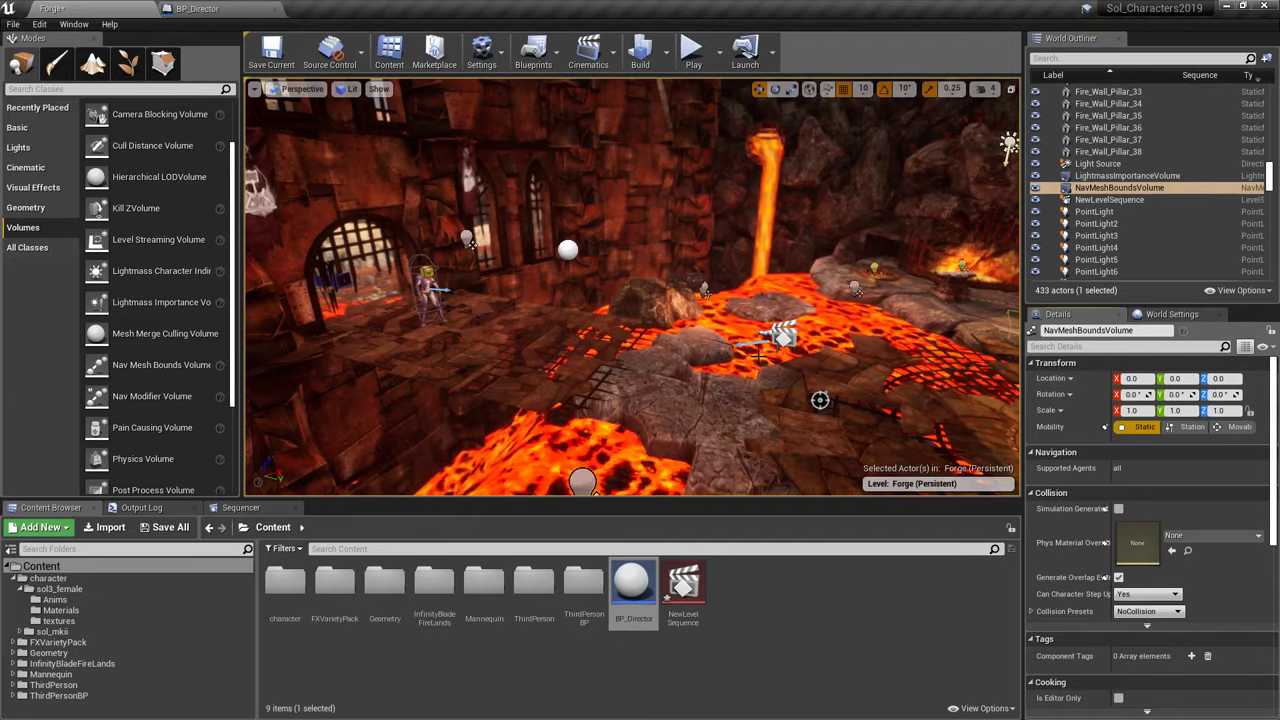
right_drag(758, 356, 730, 370)
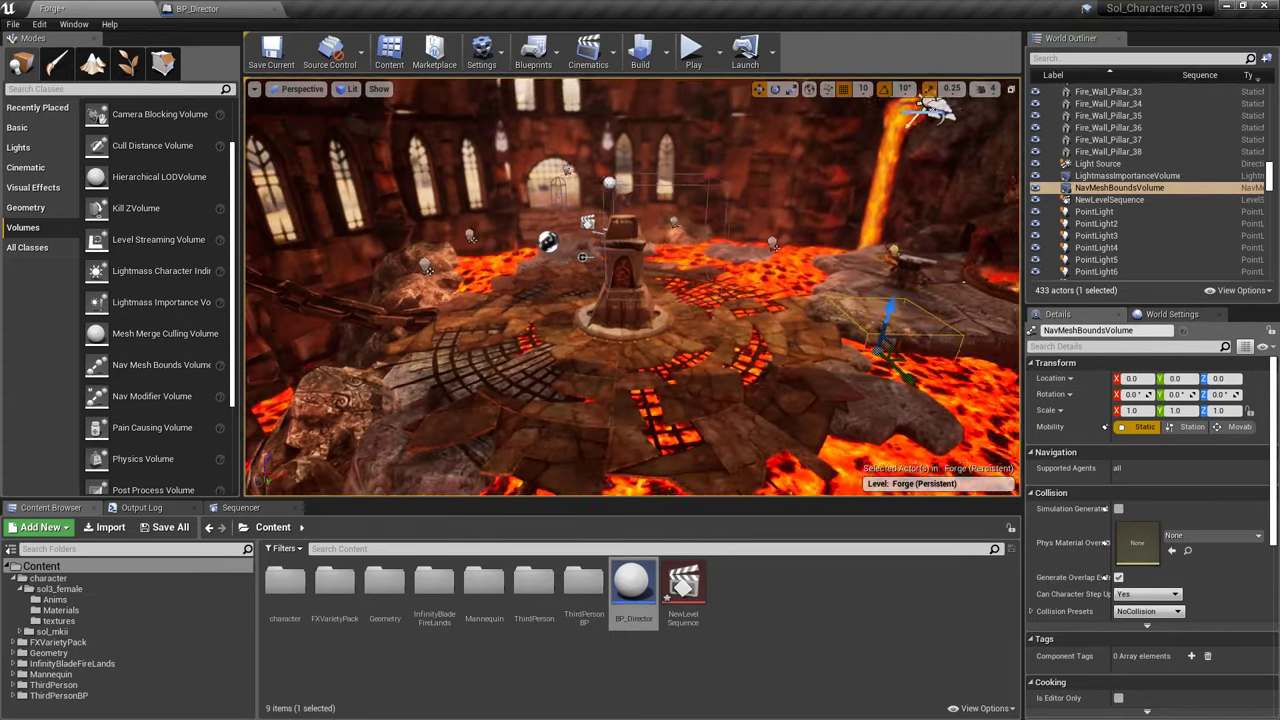
right_drag(840, 312, 886, 312)
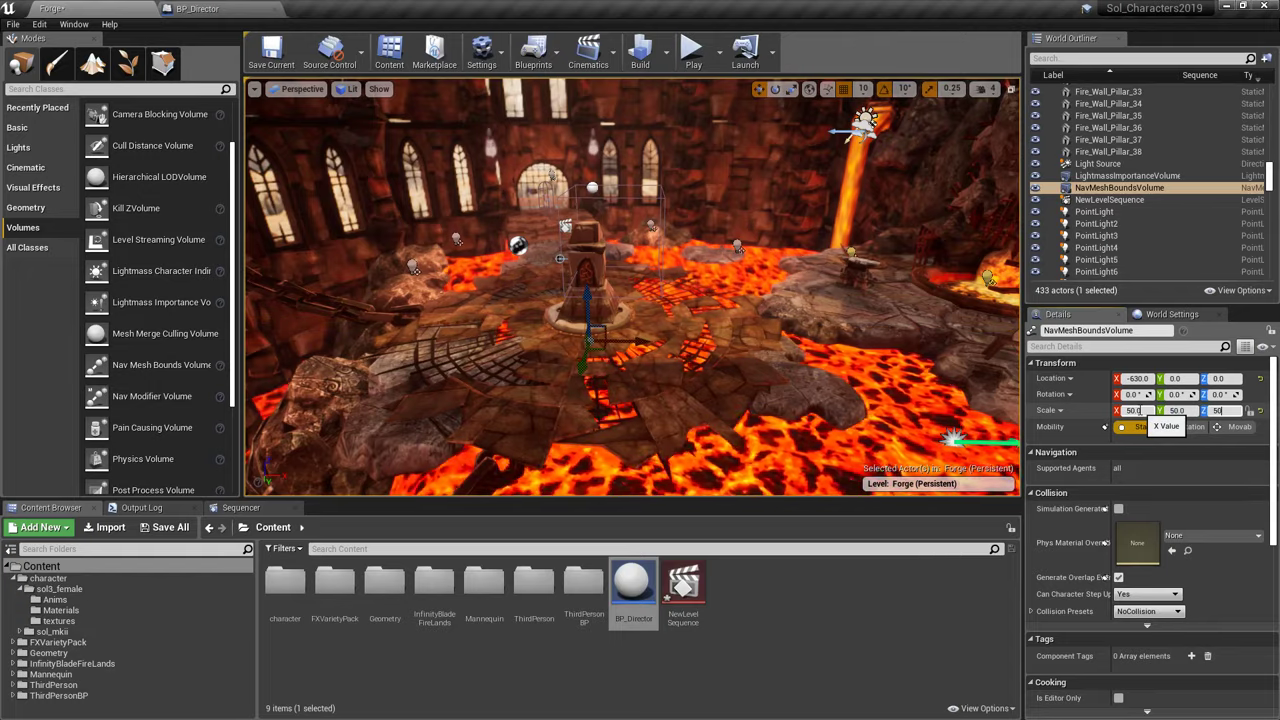
key(Return)
- Show the navigation mesh and examine its coverage of the floor around the character and the central pillar
right_drag(880, 380, 840, 380)
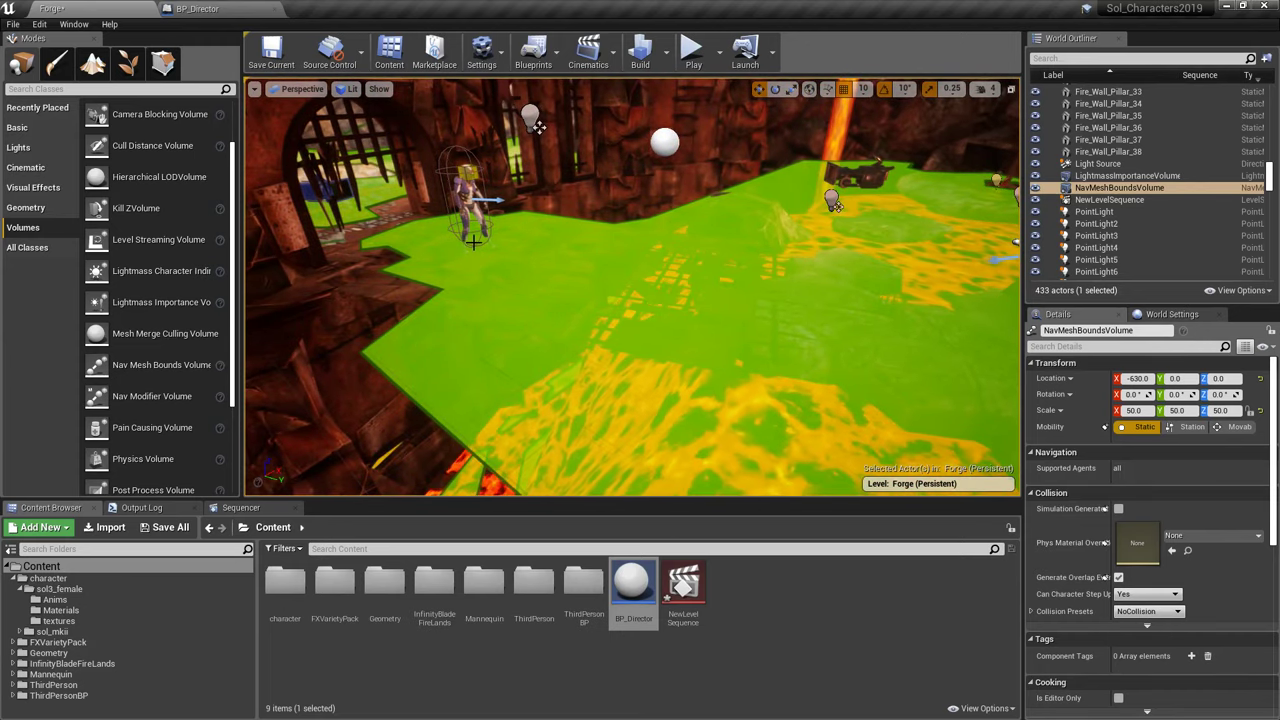
right_drag(473, 242, 700, 275)
right_drag(719, 224, 477, 254)
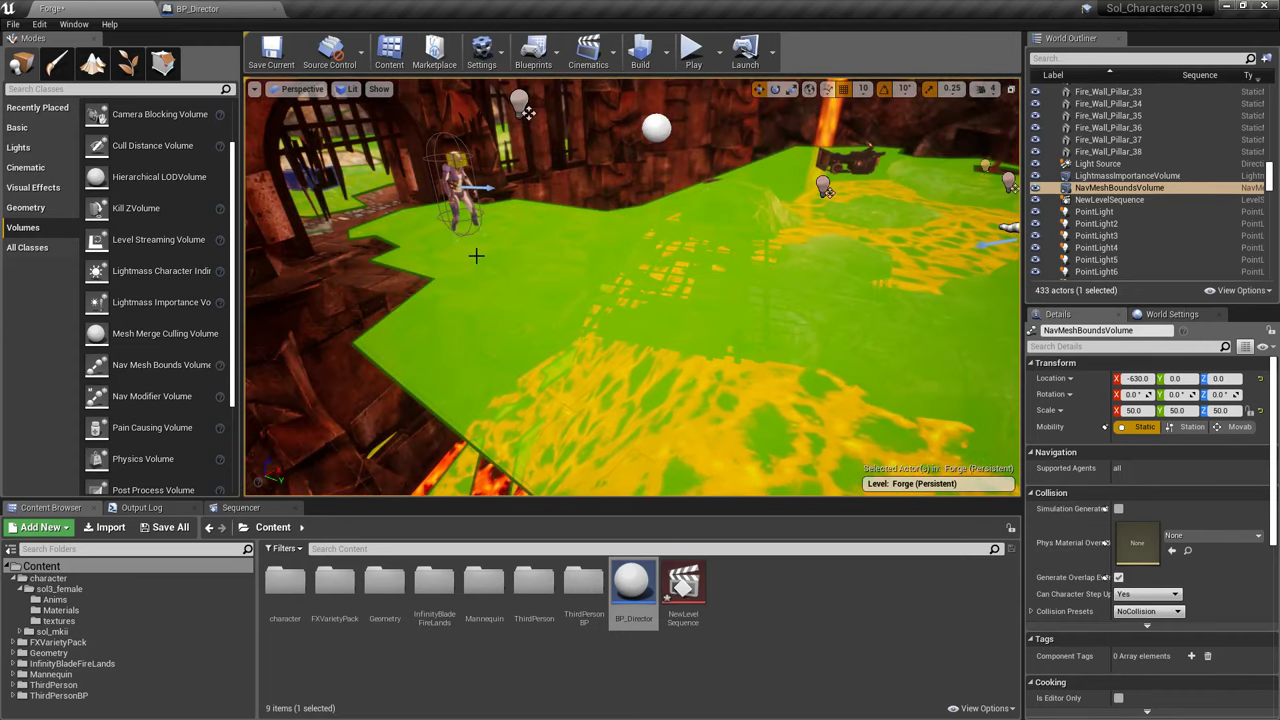
right_drag(706, 291, 907, 362)
key(s)
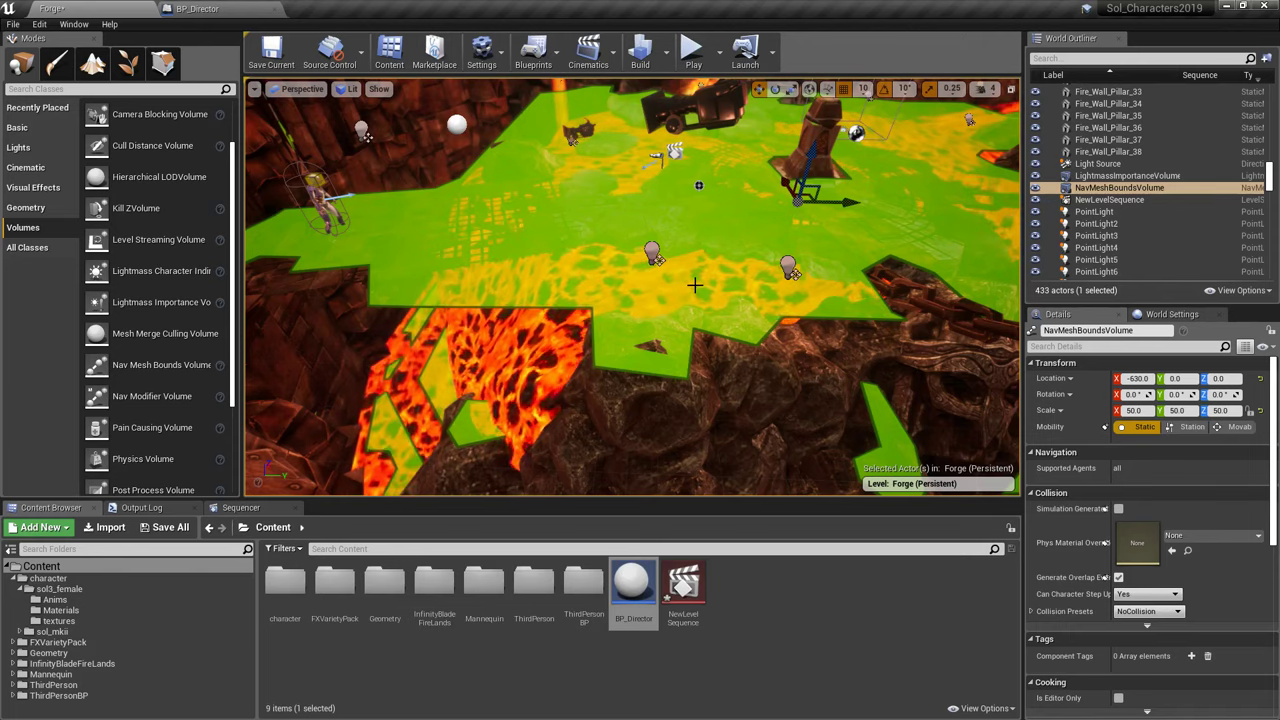
right_drag(775, 308, 716, 210)
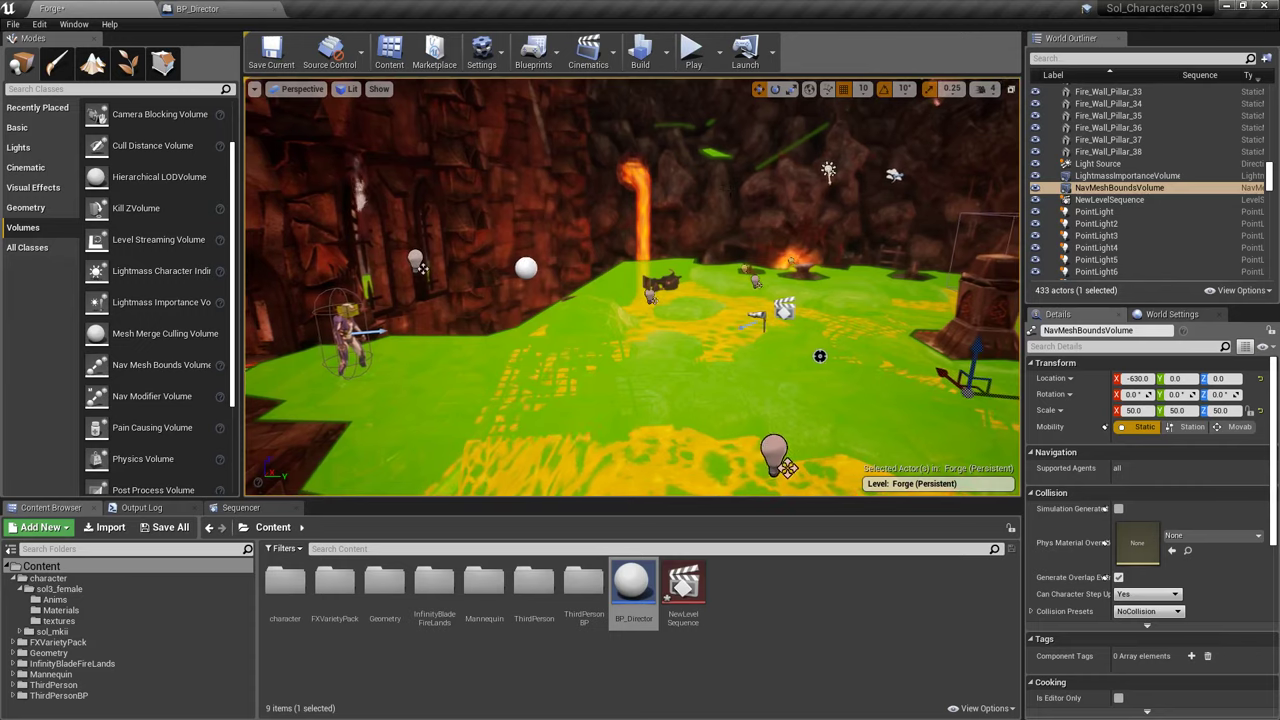
- Play the Forge level to test the character's navigation to the target, and stop the session
click(699, 54)
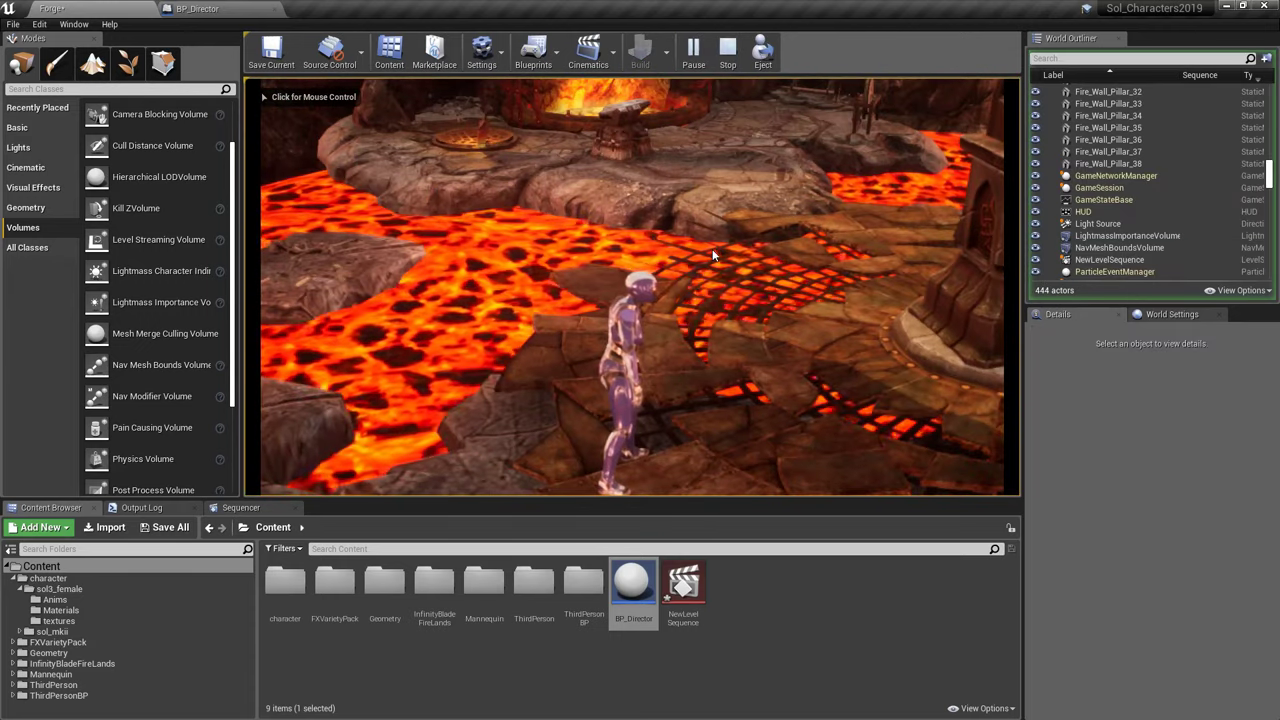
key(Escape)
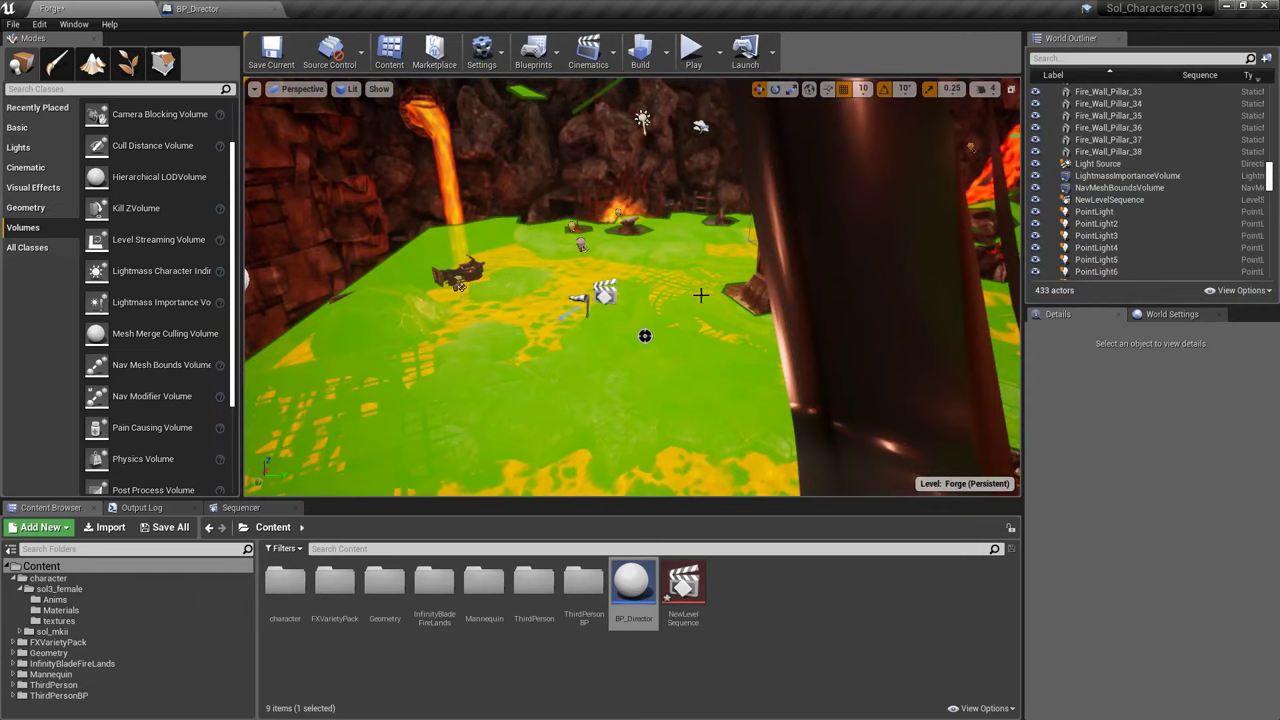
right_drag(701, 295, 522, 292)
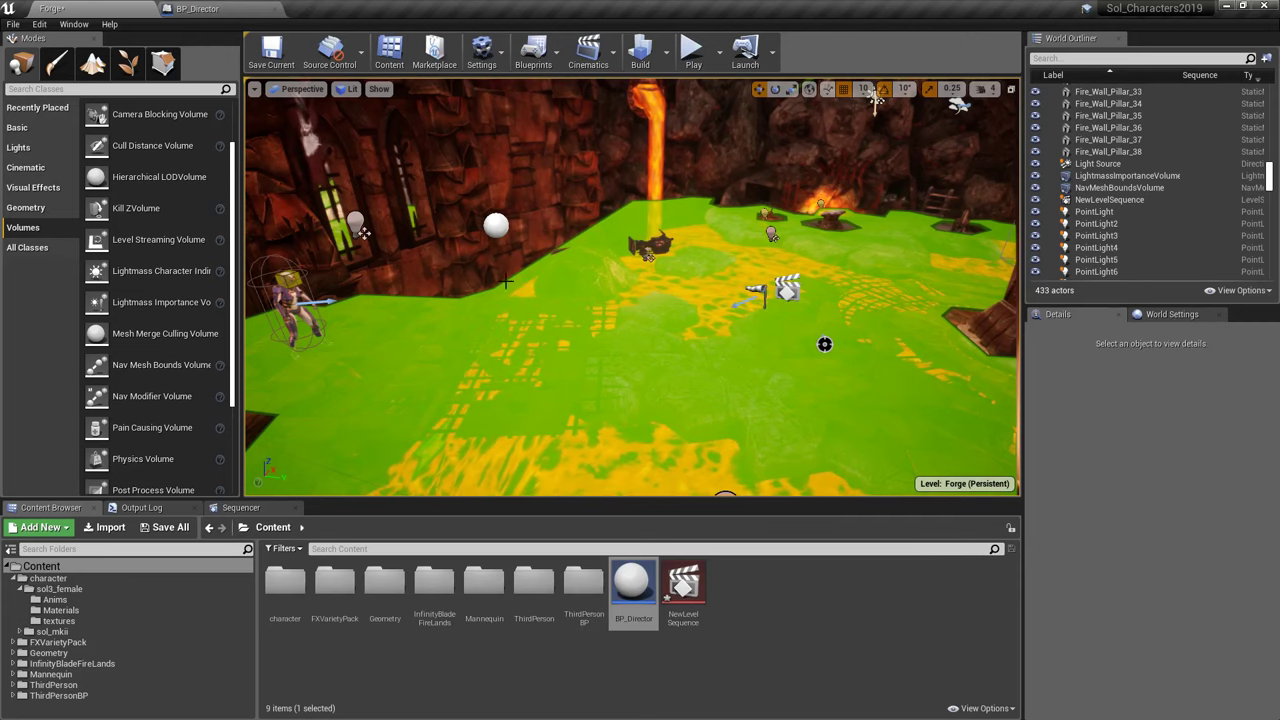
- Open SolCharacterBlueprint from the sol3_female folder and look through its class default settings
click(62, 589)
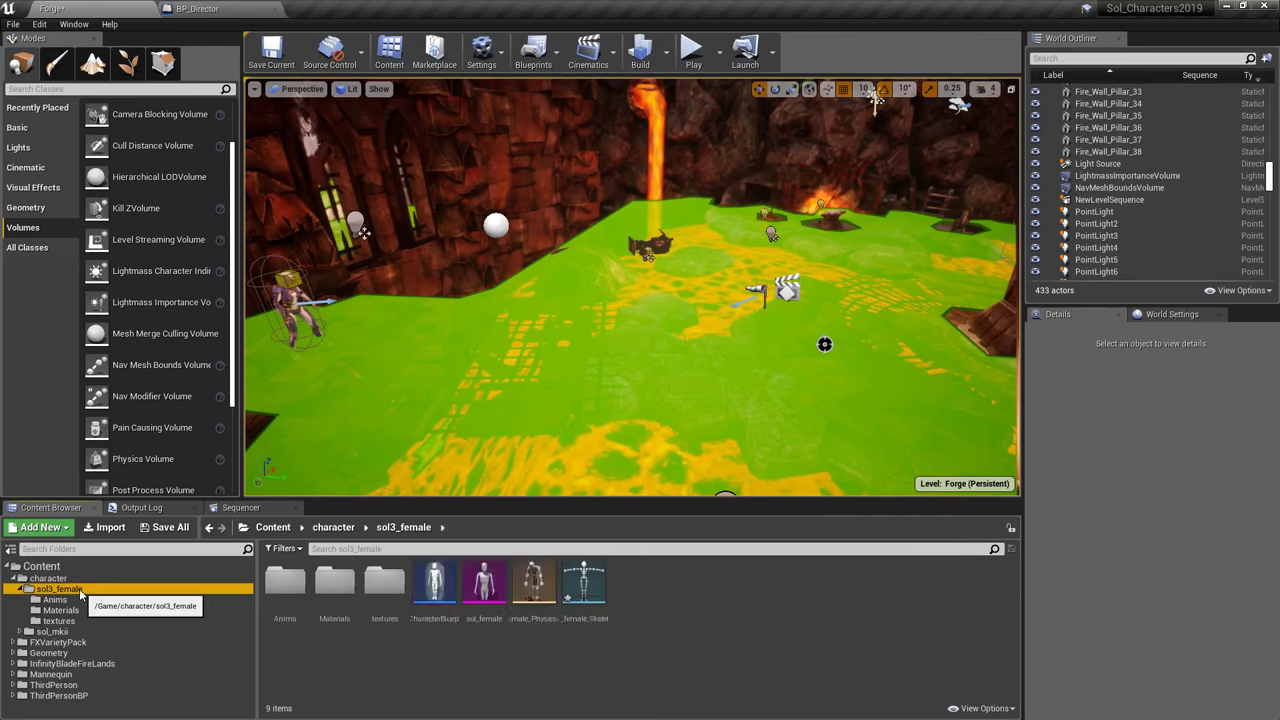
double_click(431, 585)
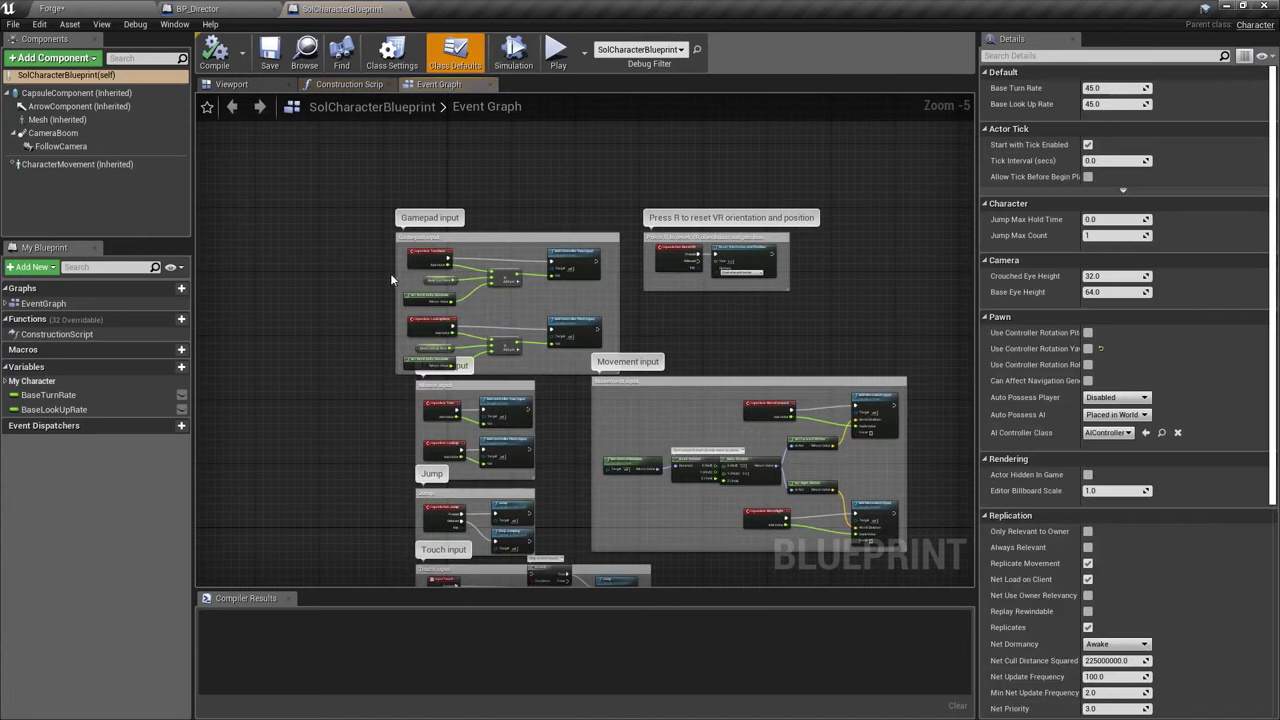
scroll(1020, 407, down, 3)
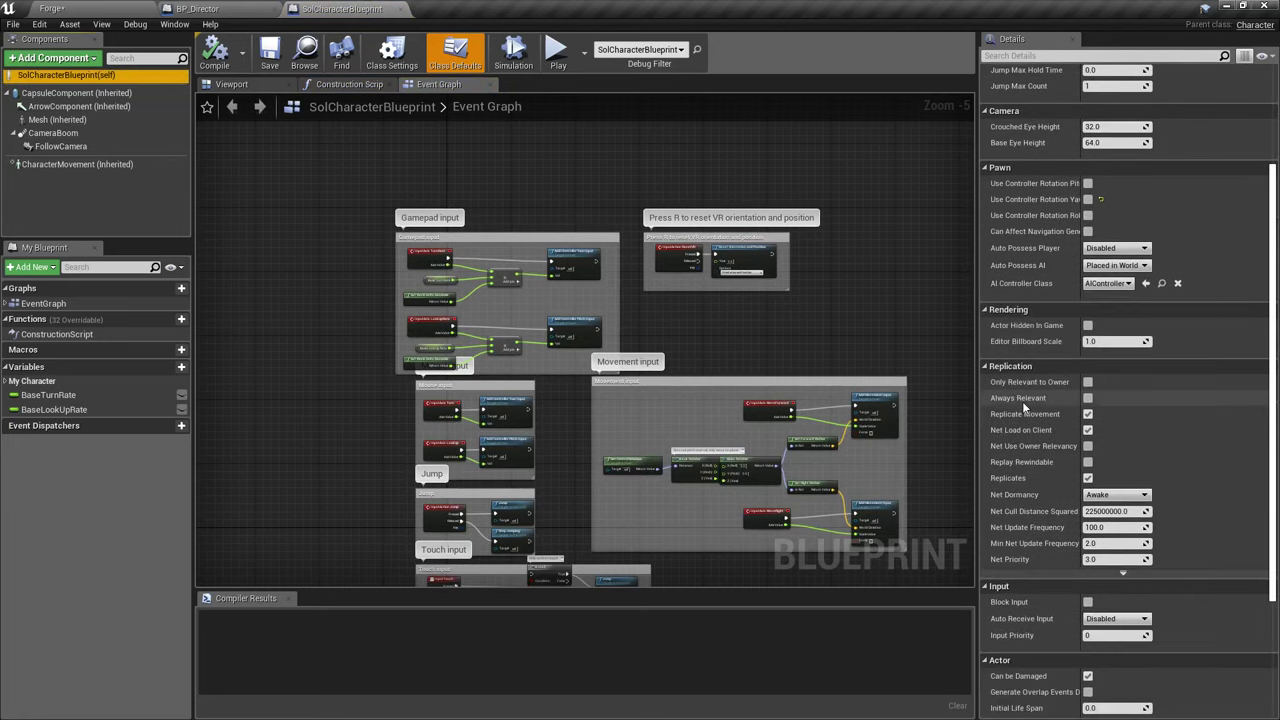
scroll(1023, 400, up, 3)
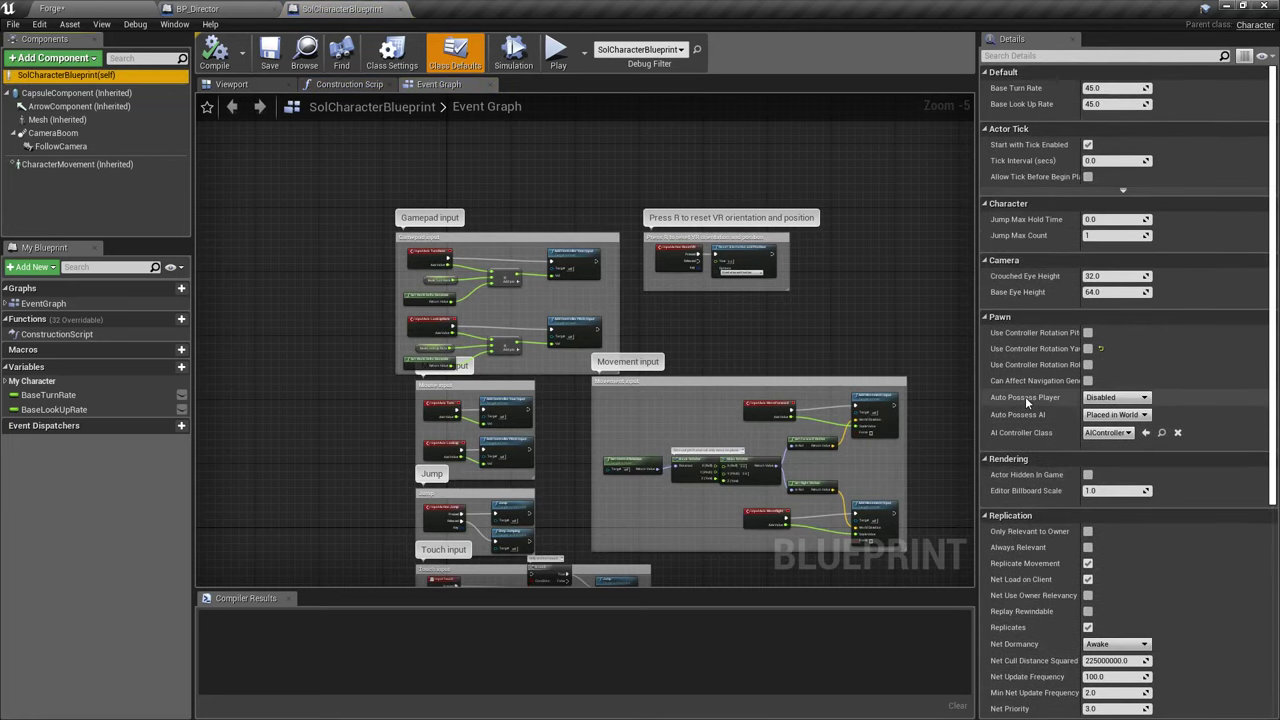
- Filter the CharacterMovement component's properties for "walk", set Max Walk Speed to 100, and compile SolCharacterBlueprint
click(1035, 56)
text(walk)
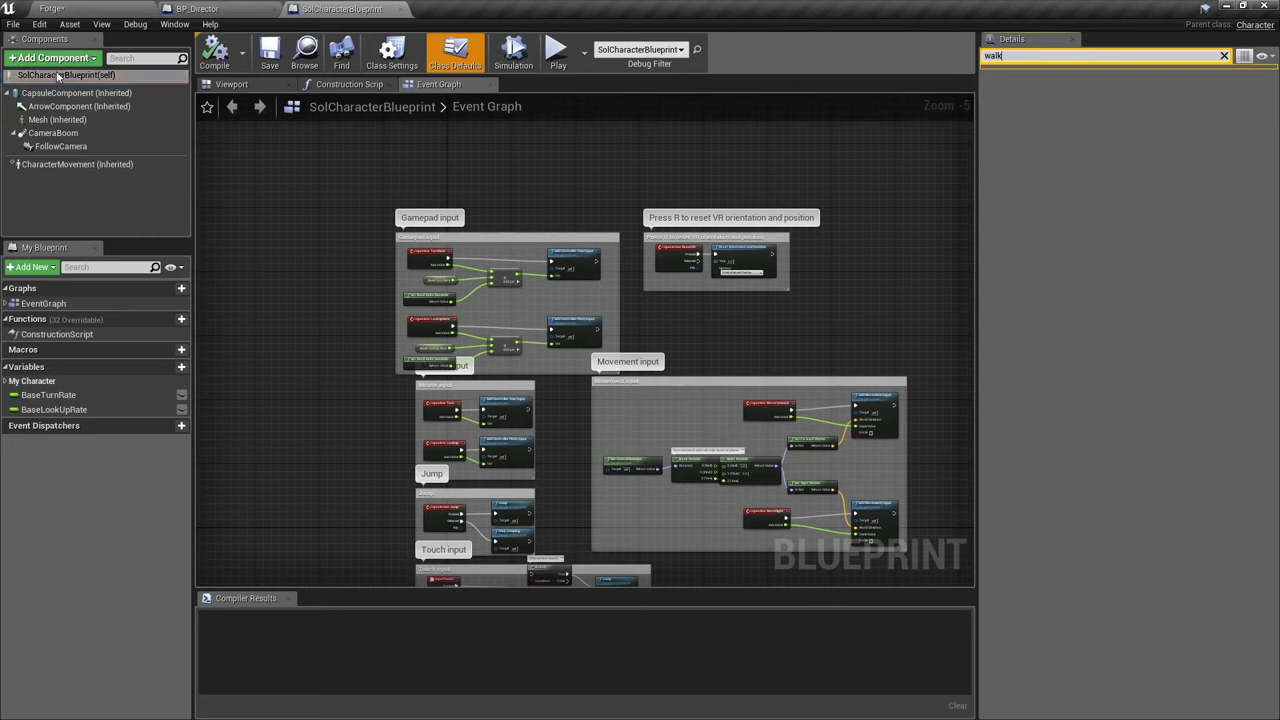
click(68, 166)
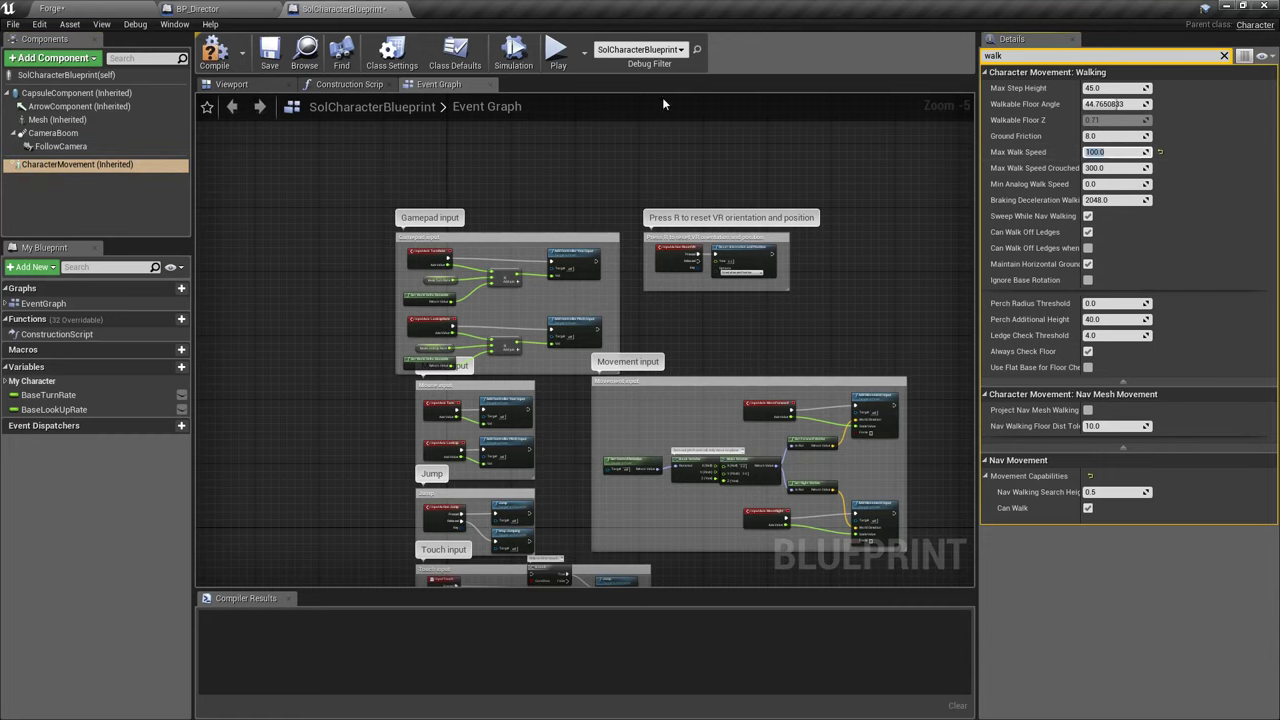
click(218, 57)
- Run the game preview to check the character's walking pace along the camera sequence, and end the preview
click(556, 50)
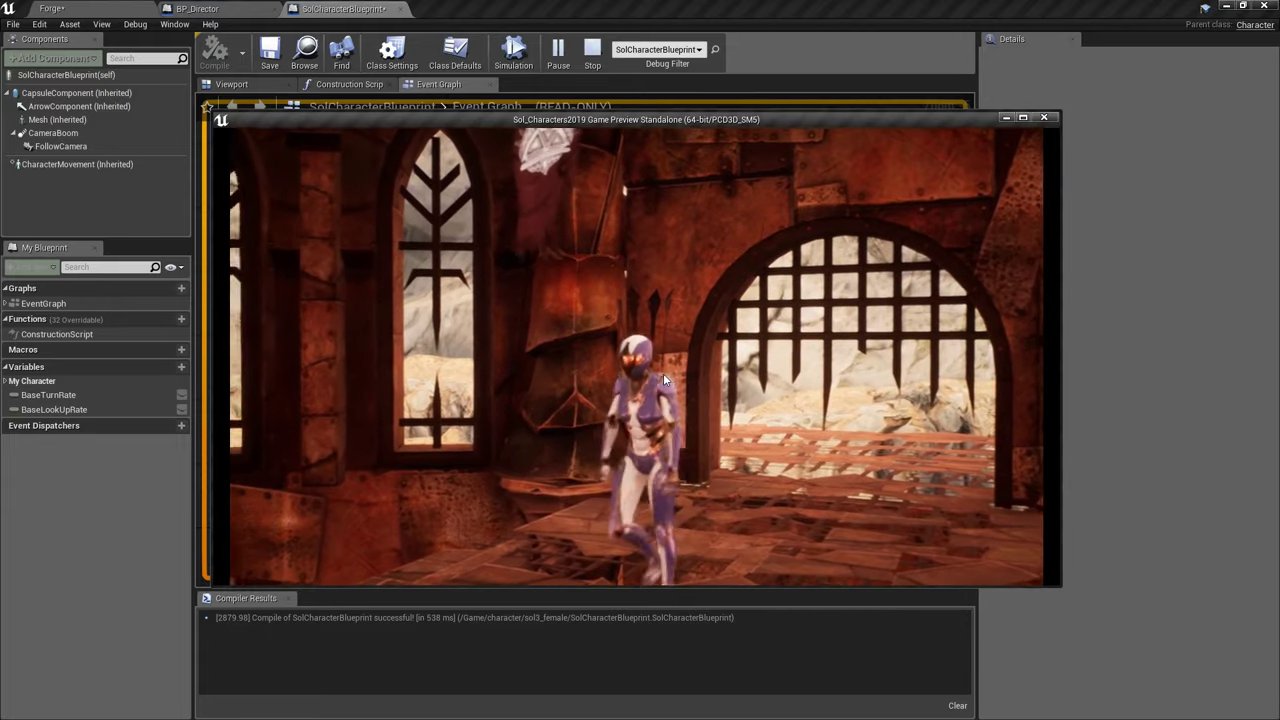
key(w)
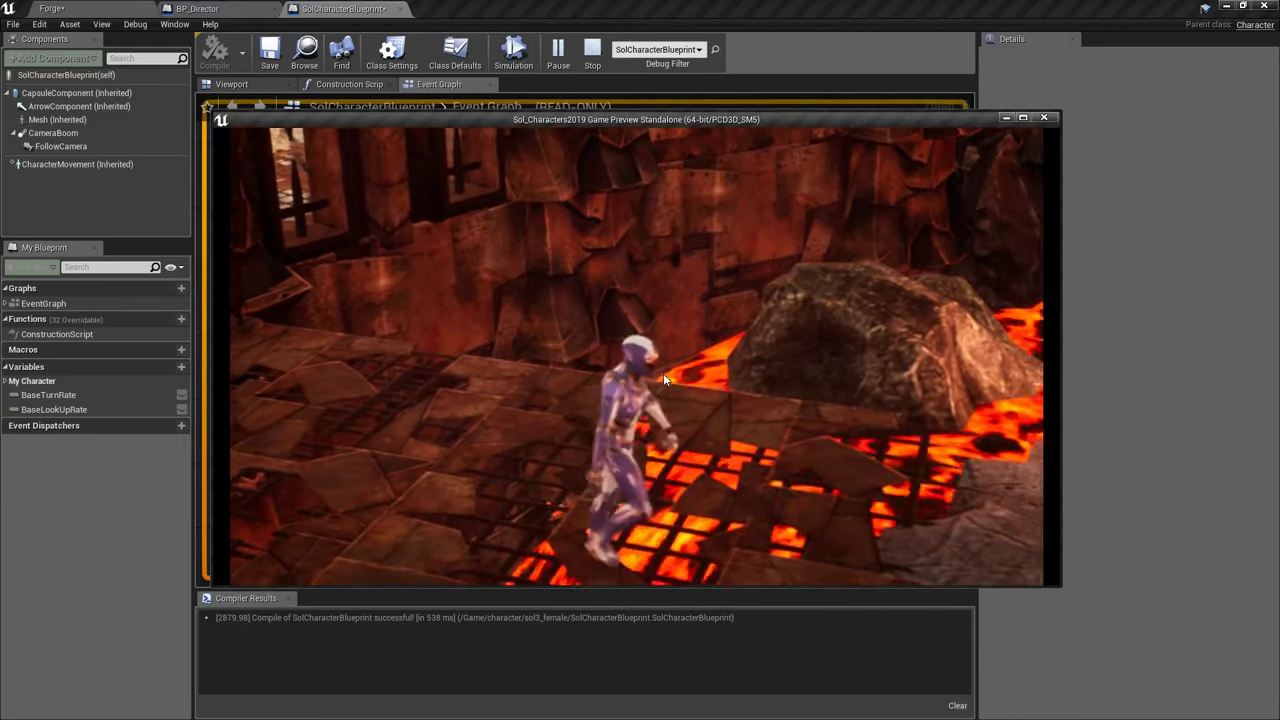
key(w)
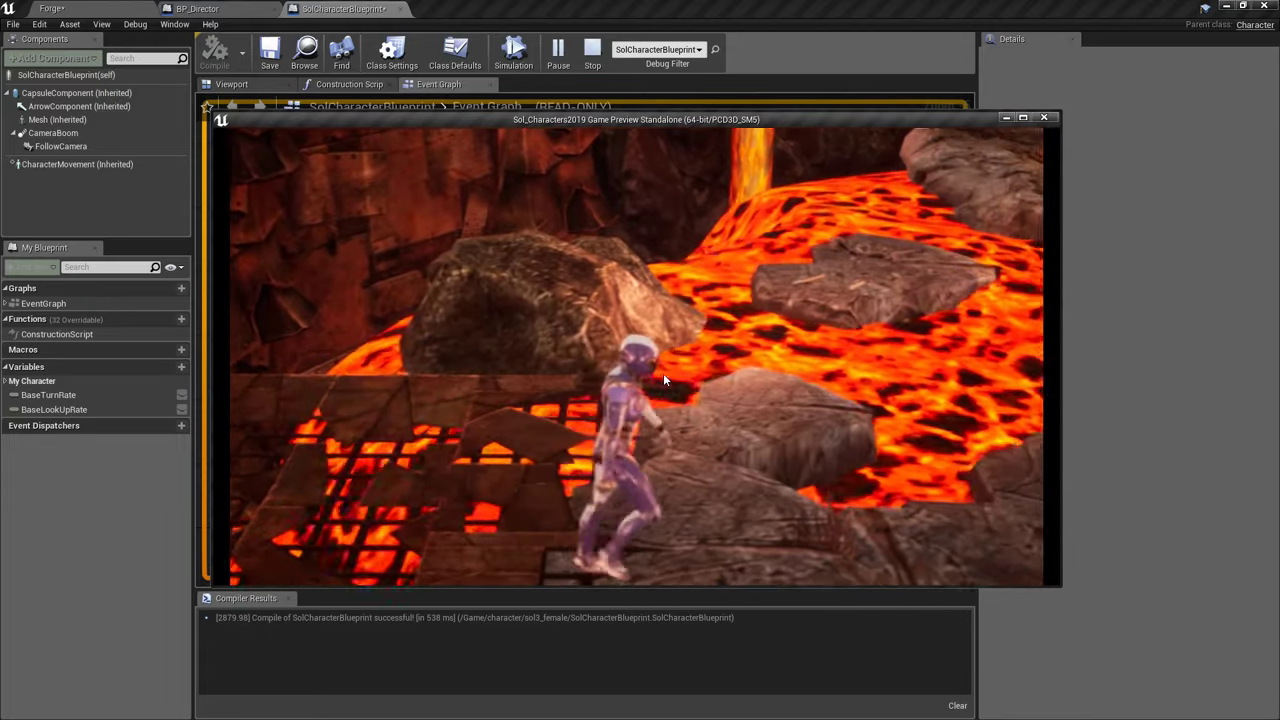
key(w)
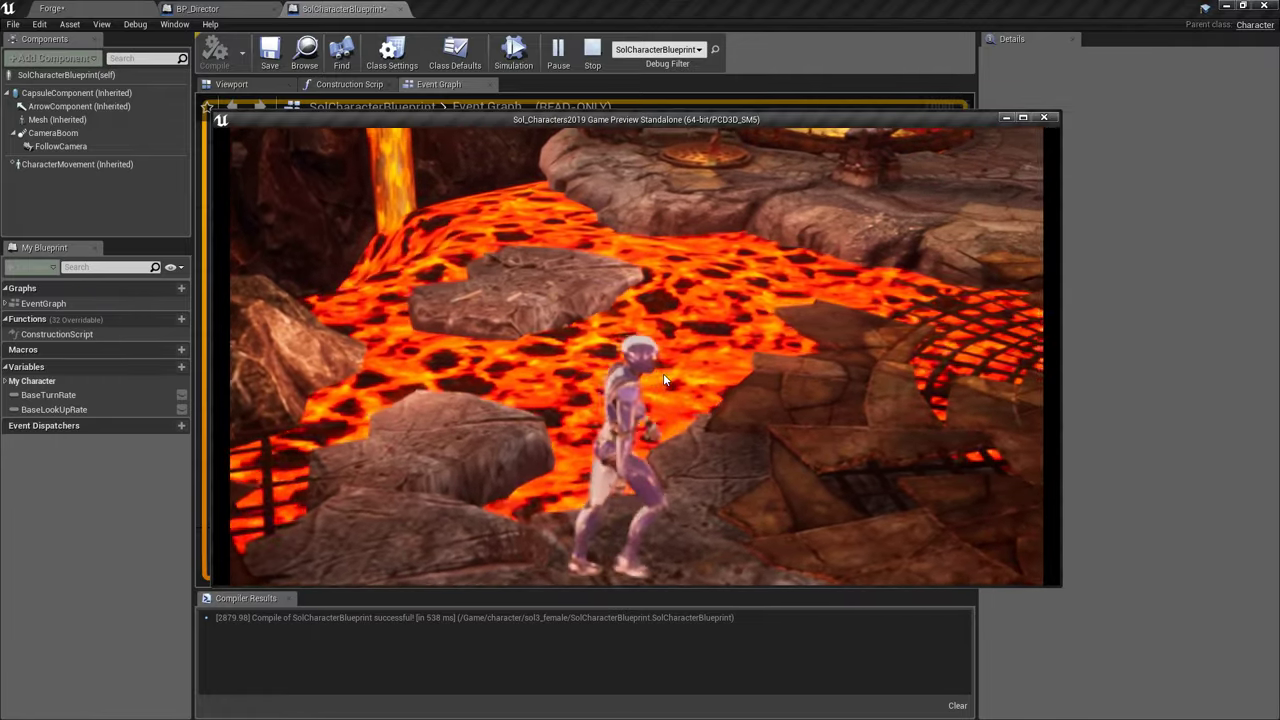
key(w)
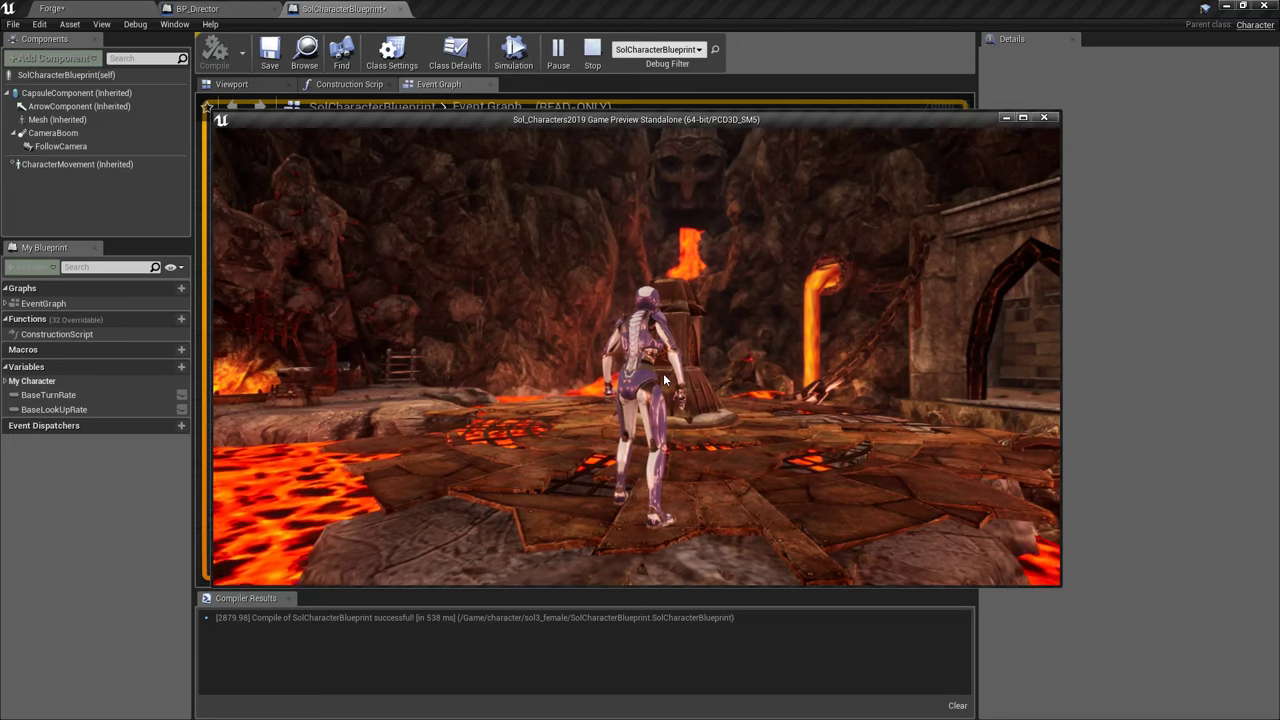
key(Escape)
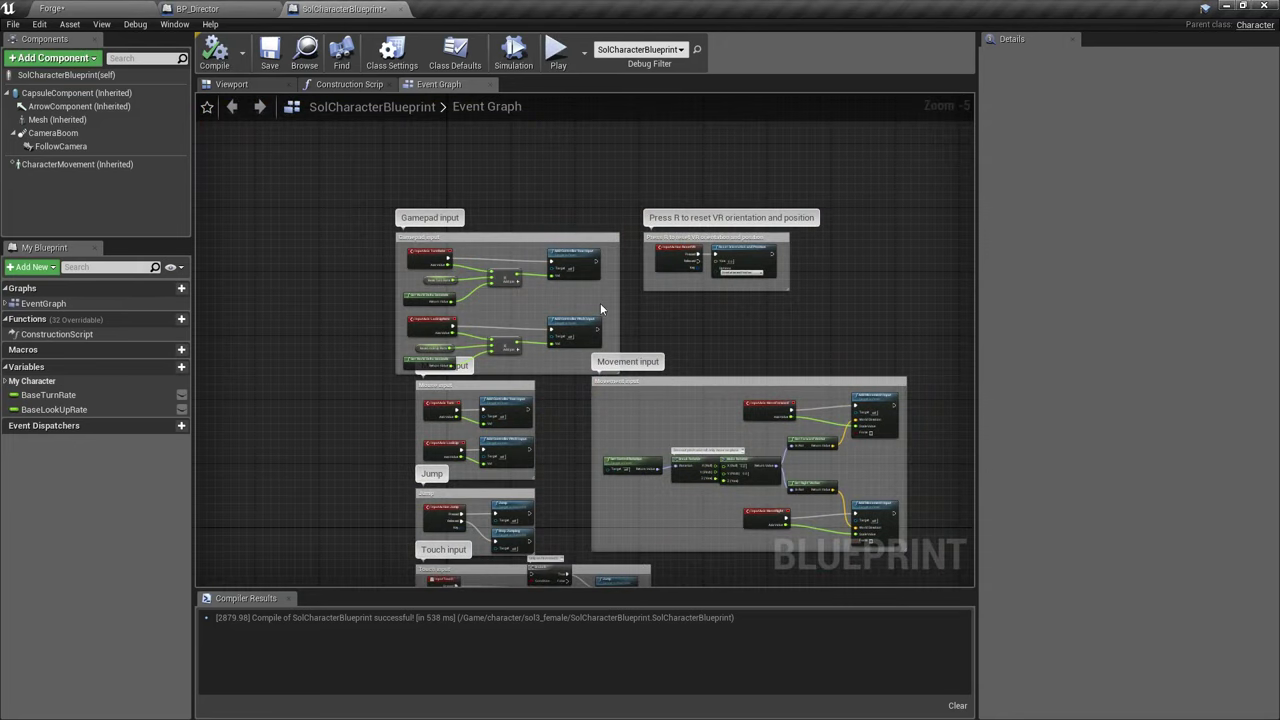
- Run the game preview once more to recheck the character's movement speed, and end it
click(556, 55)
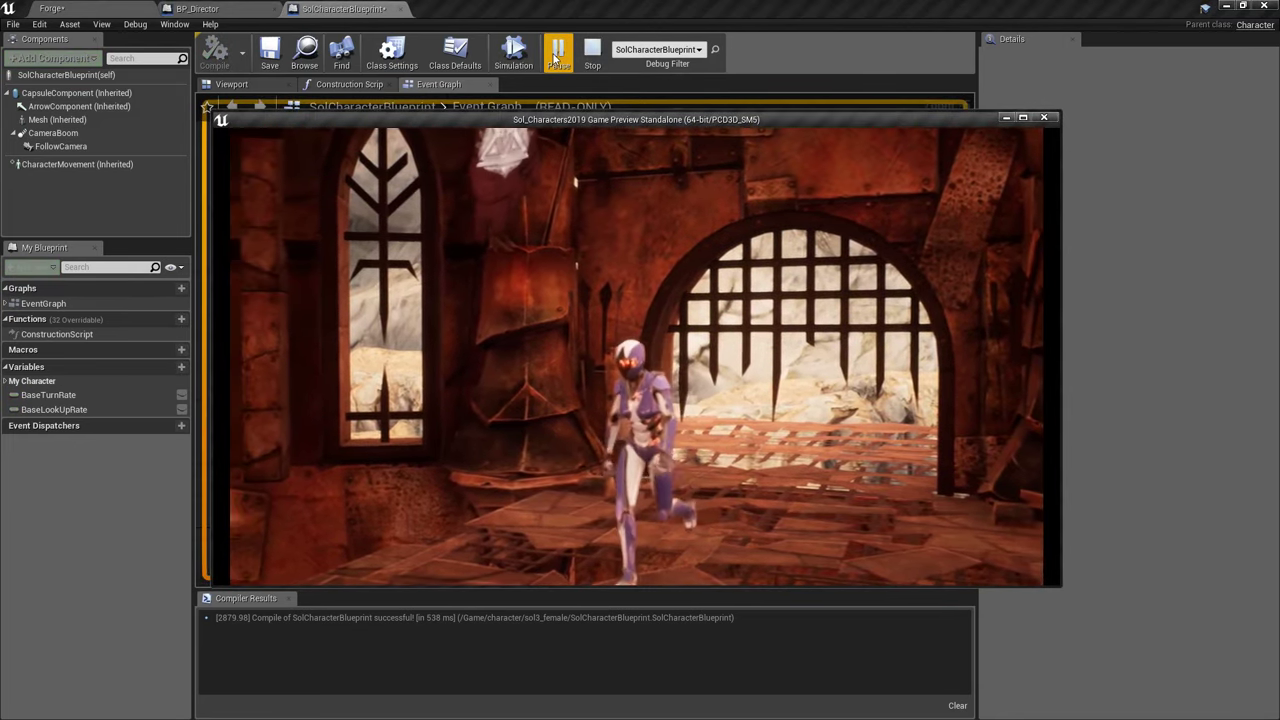
key(a)
key(d)
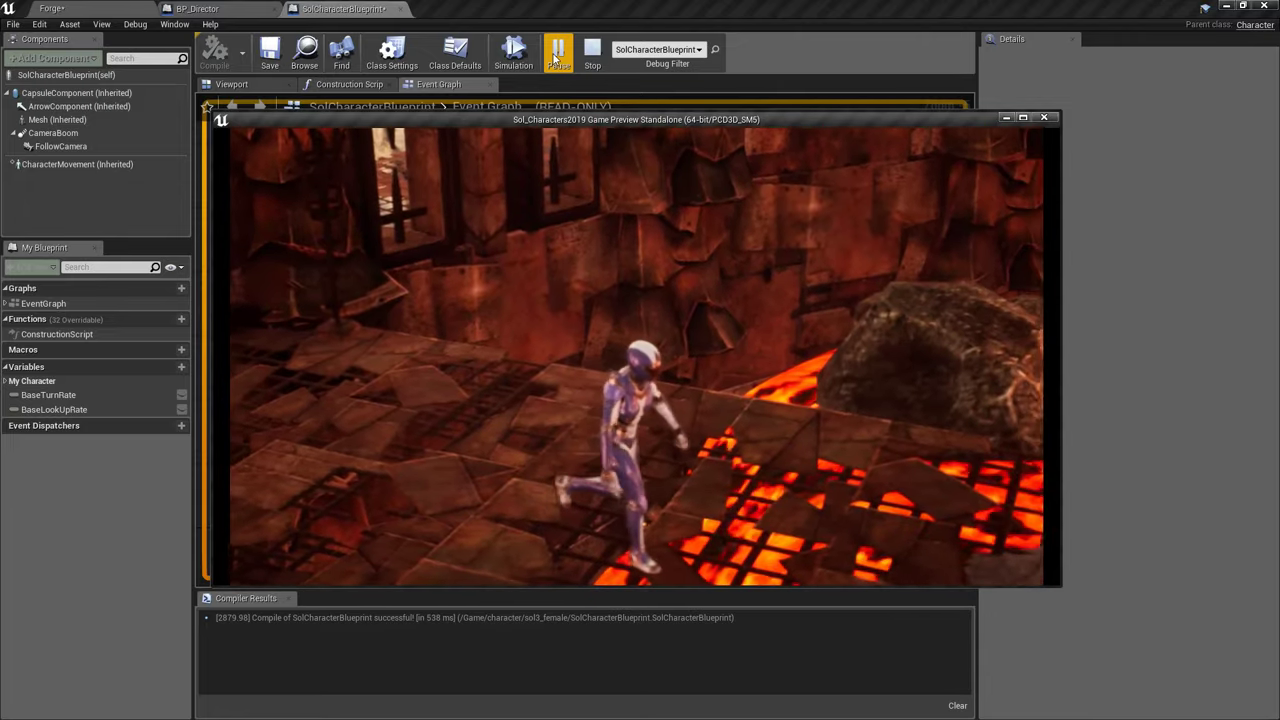
key(w)
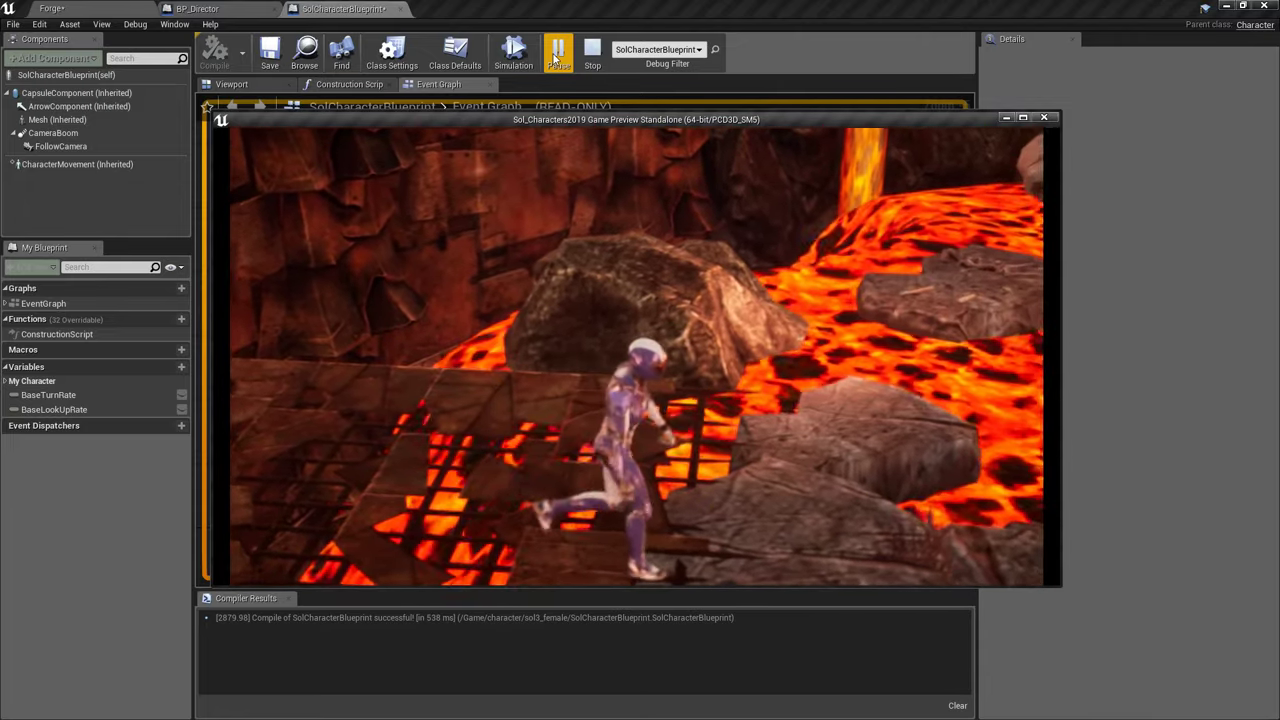
key(Escape)
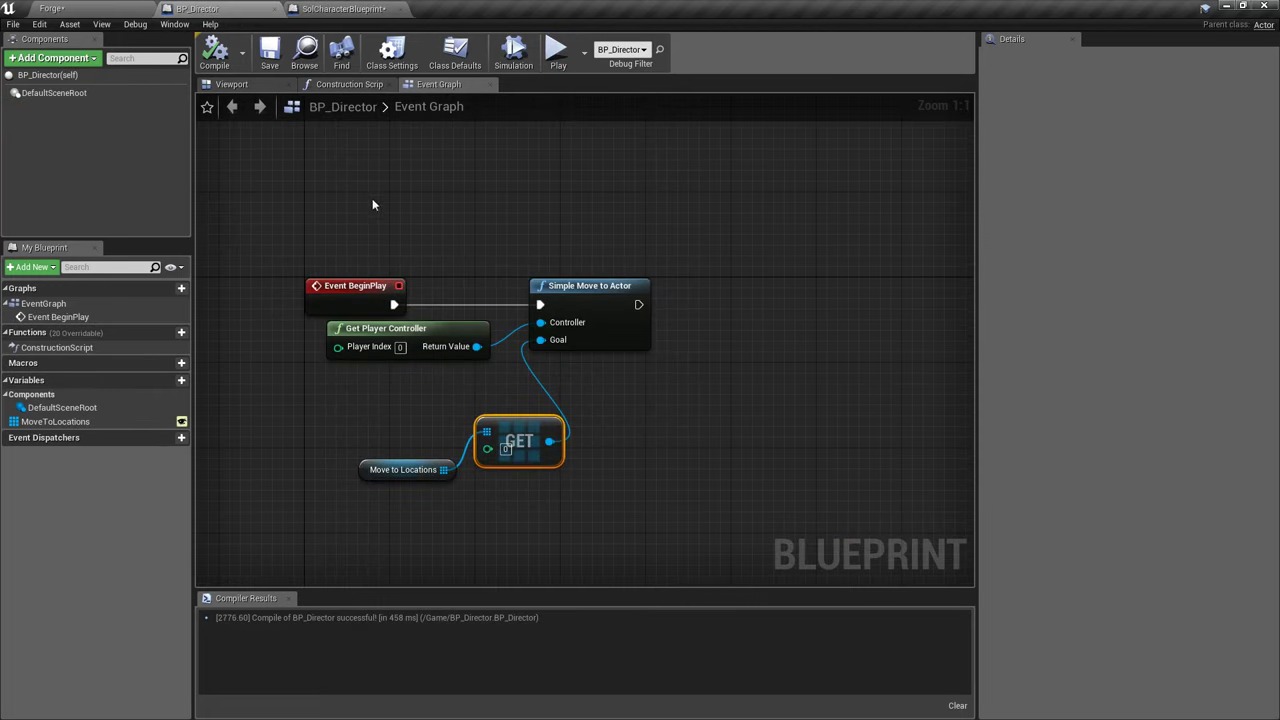
- Switch to the BP_Director event graph and delete the Event BeginPlay node
right_drag(385, 264, 560, 246)
drag(424, 229, 546, 278)
key(Delete)
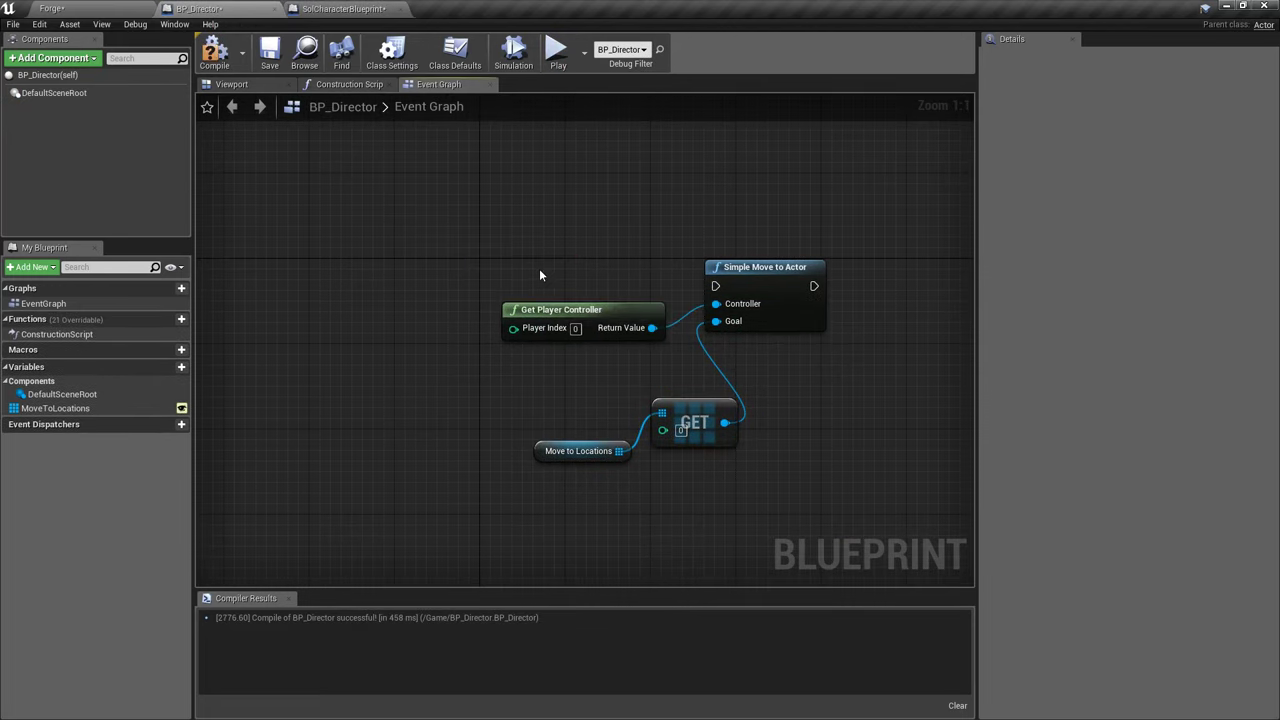
- Add a custom event called GoTo1 to the BP_Director event graph and connect its execution output to Simple Move to Actor
right_drag(540, 271, 545, 320)
right_click(503, 257)
text(custom)
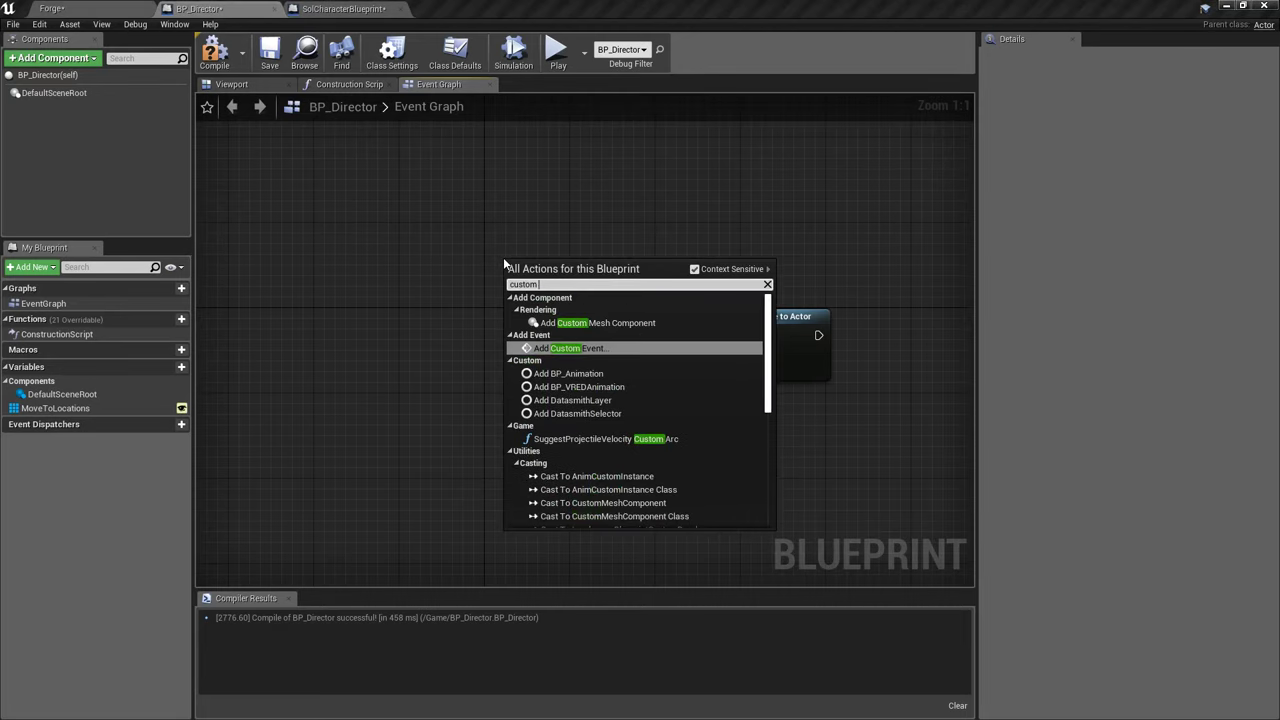
key(Return)
text(GoTo1)
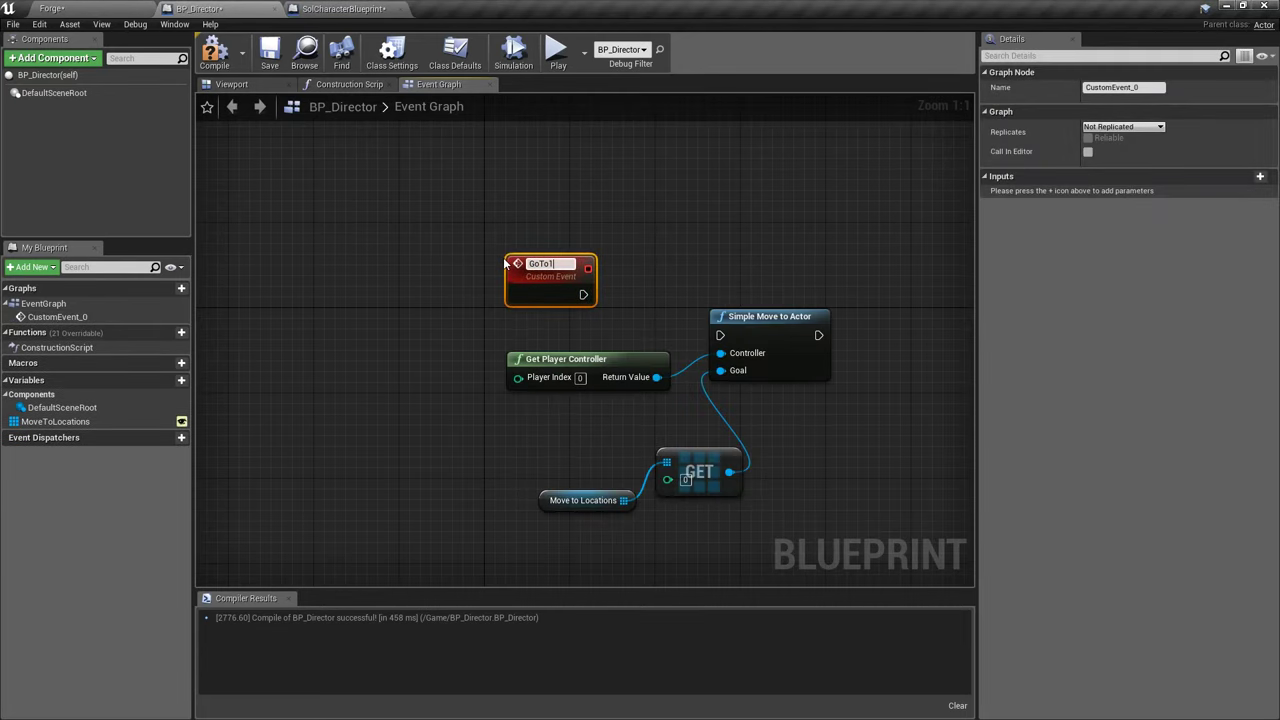
drag(583, 292, 711, 335)
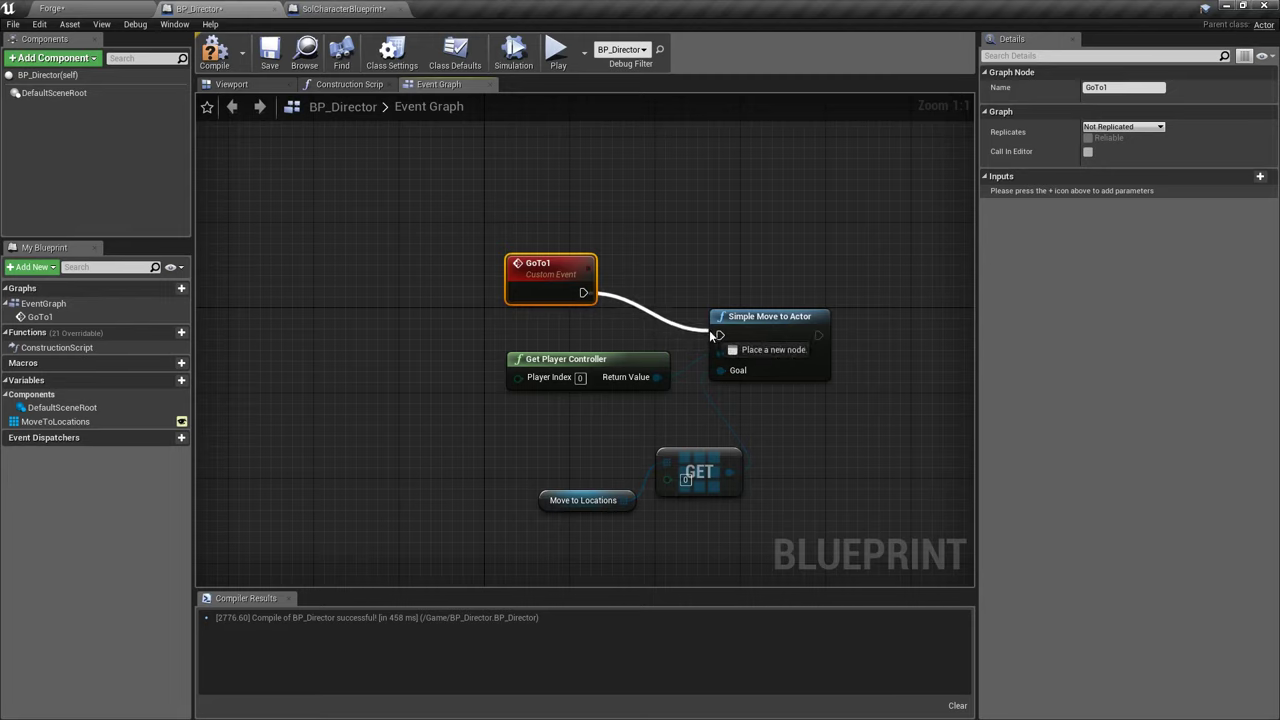
- Arrange the GoTo1, Get Player Controller, Move to Locations and GET nodes compactly beside Simple Move to Actor, and compile BP_Director
drag(604, 358, 600, 347)
drag(555, 280, 593, 375)
right_drag(614, 423, 576, 396)
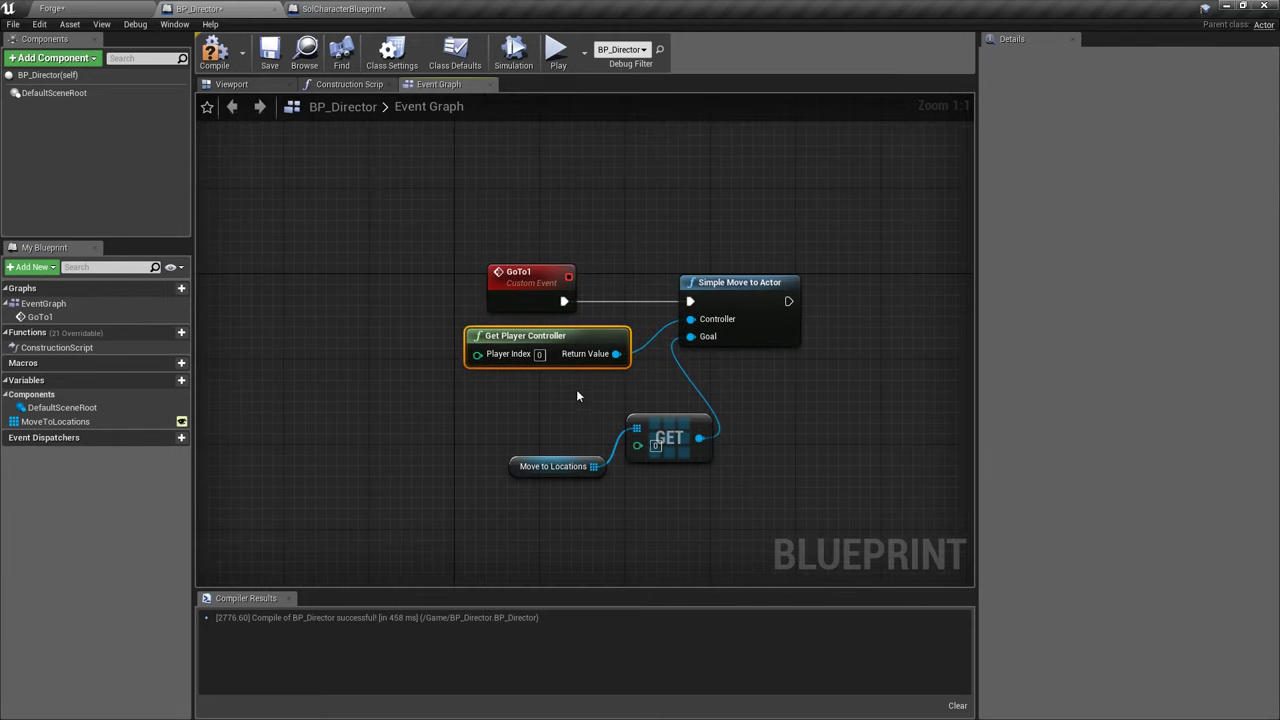
drag(570, 417, 725, 478)
drag(670, 440, 617, 408)
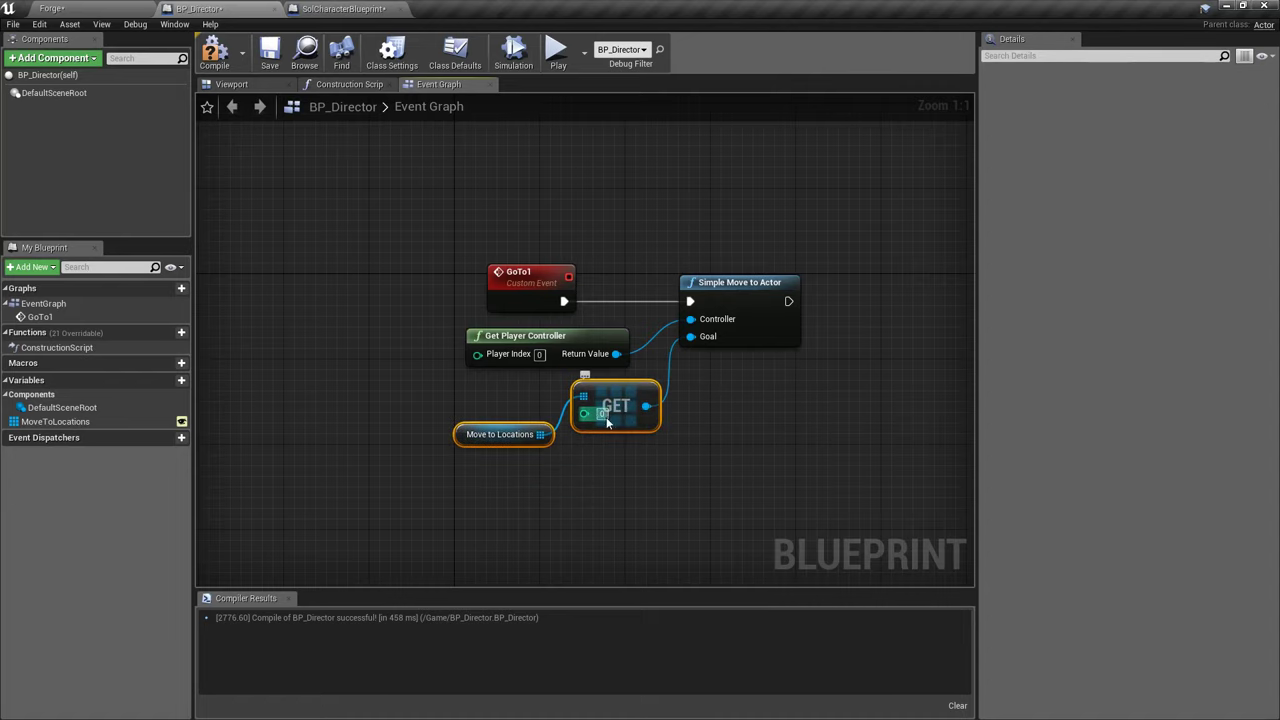
click(503, 416)
drag(503, 427, 511, 401)
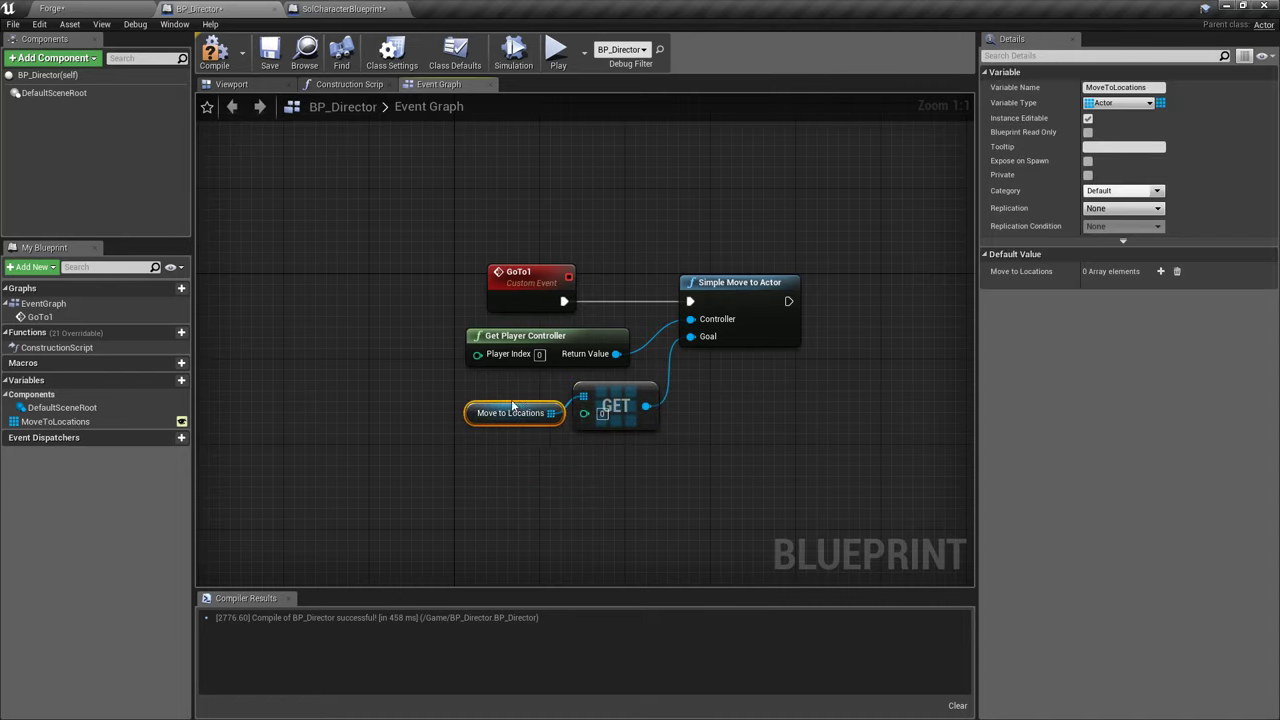
click(228, 66)
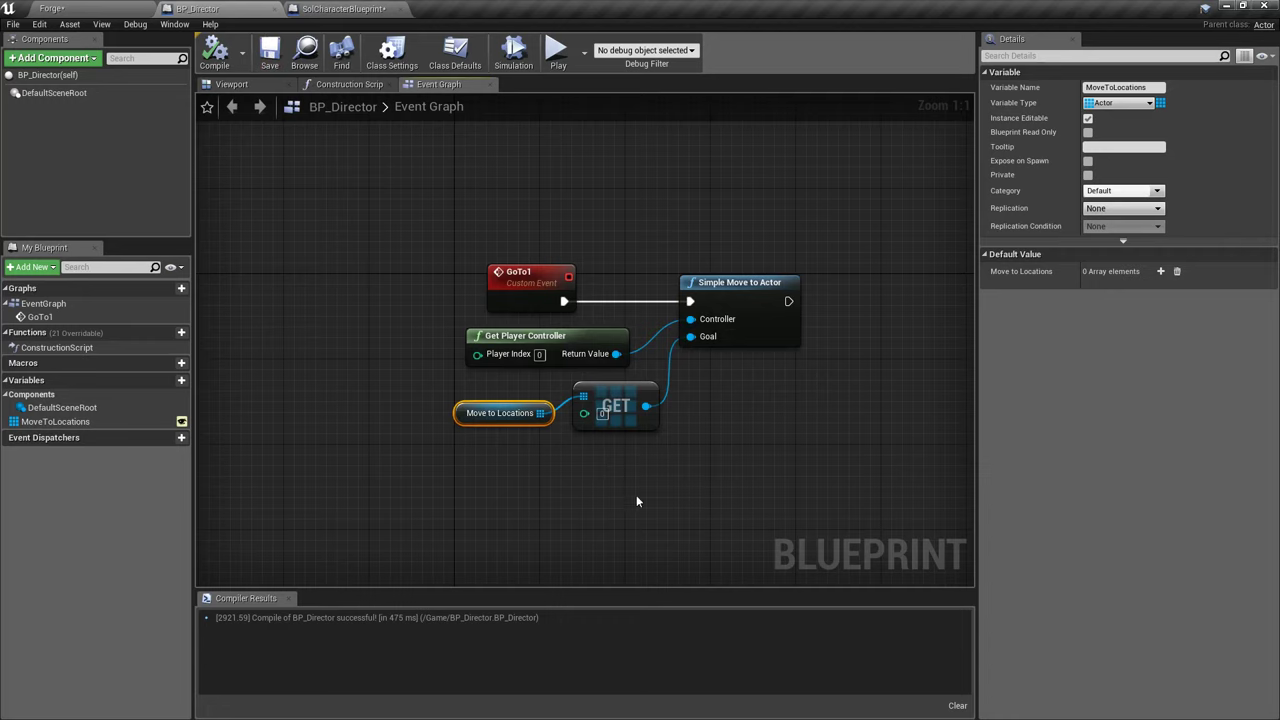
right_drag(636, 495, 606, 514)
click(461, 288)
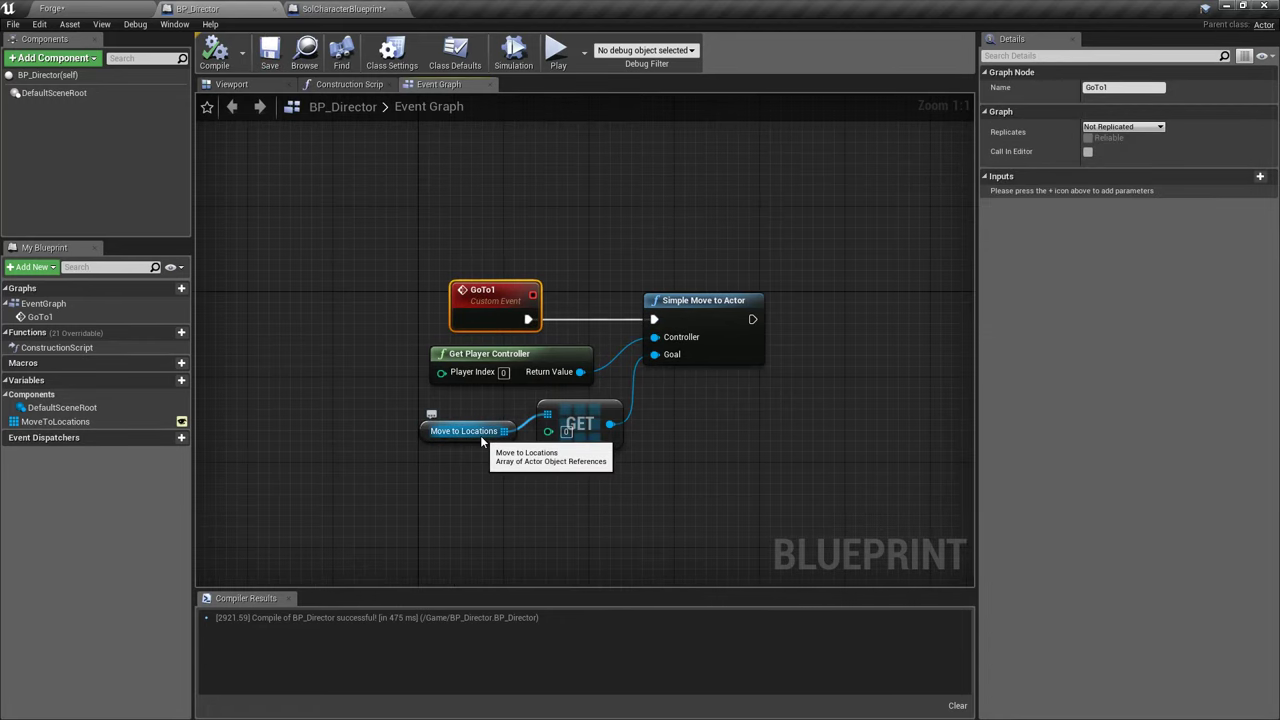
- Close the SolCharacterBlueprint and BP_Director editors to return to the Forge level
click(330, 9)
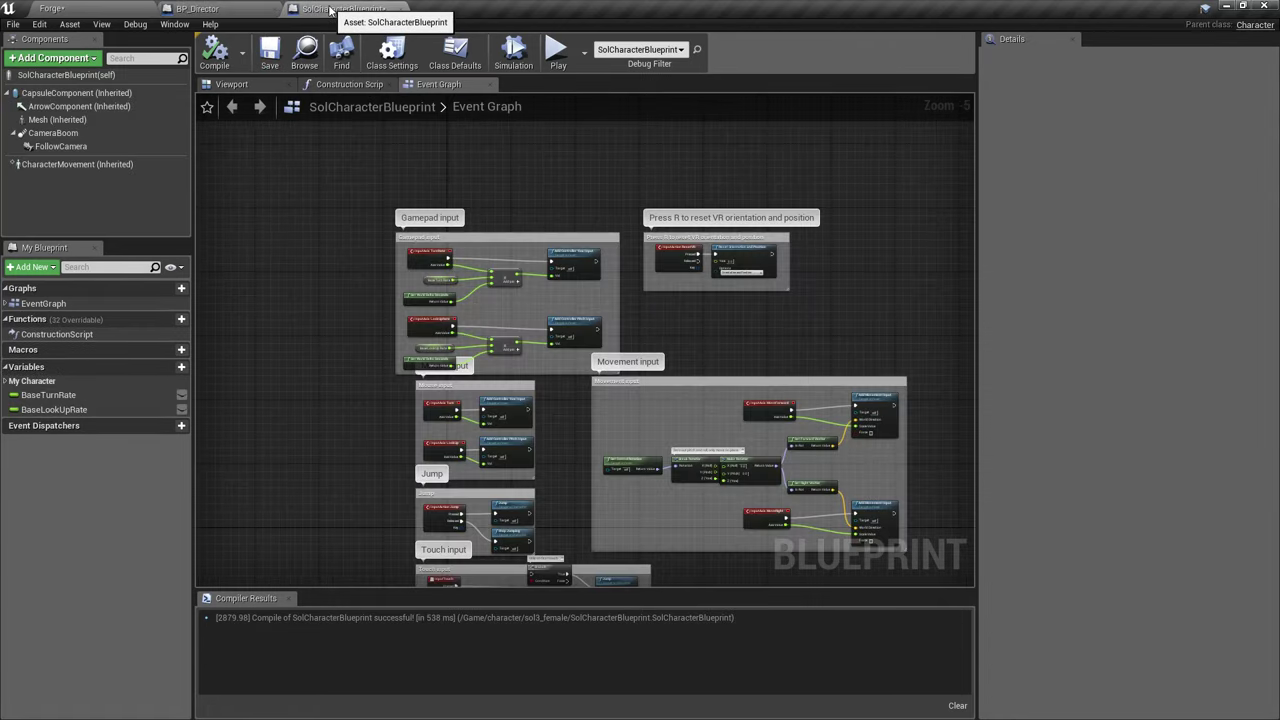
click(400, 9)
click(275, 9)
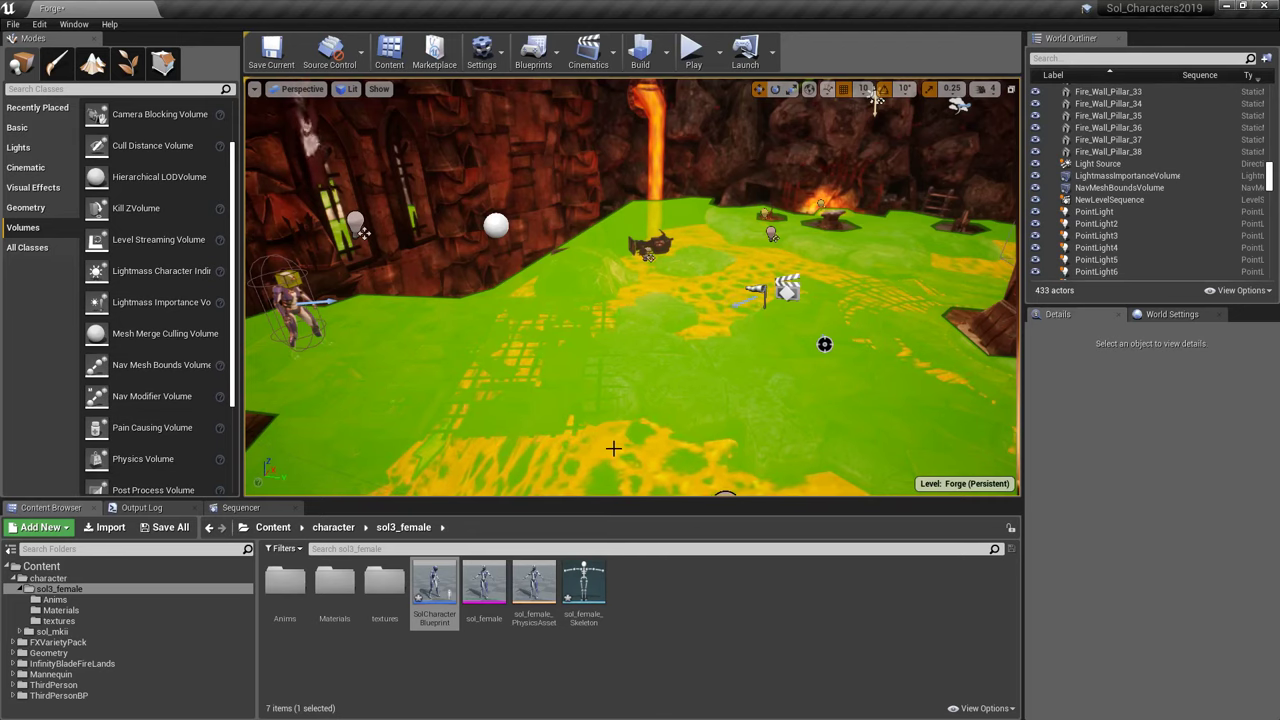
- Add an event track with a trigger section to NewLevelSequence in the Sequencer
click(262, 508)
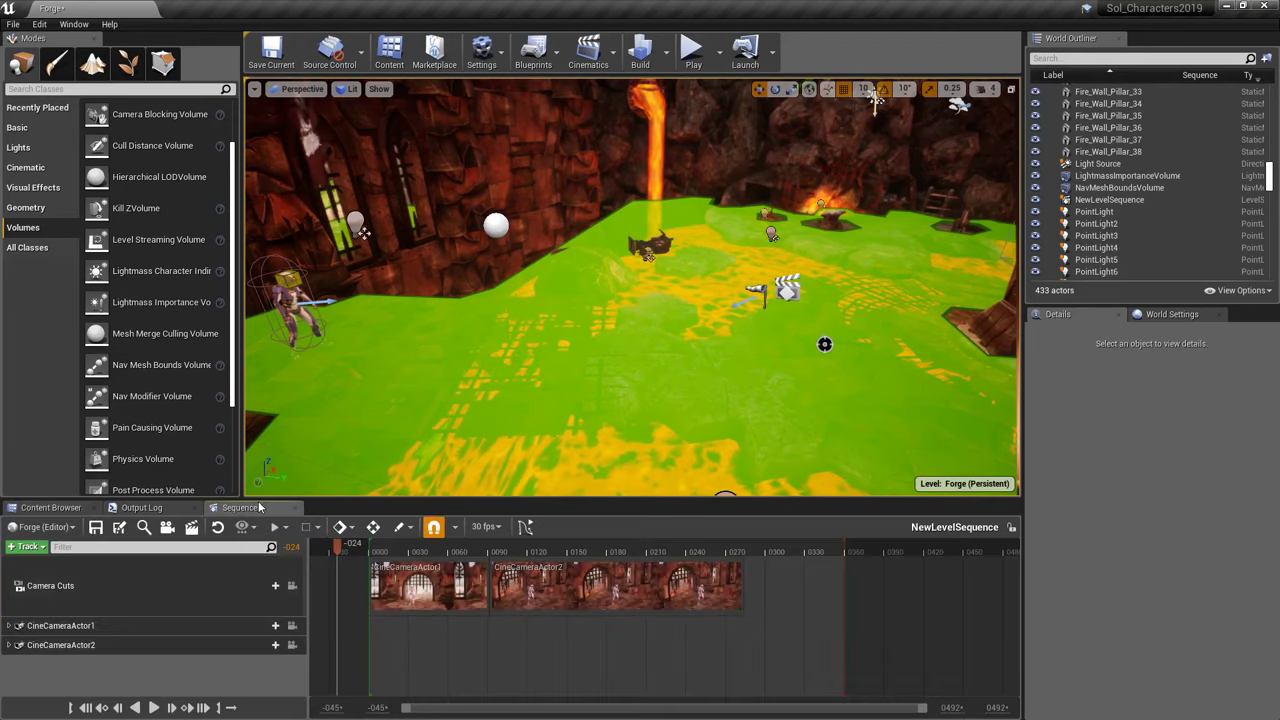
click(27, 547)
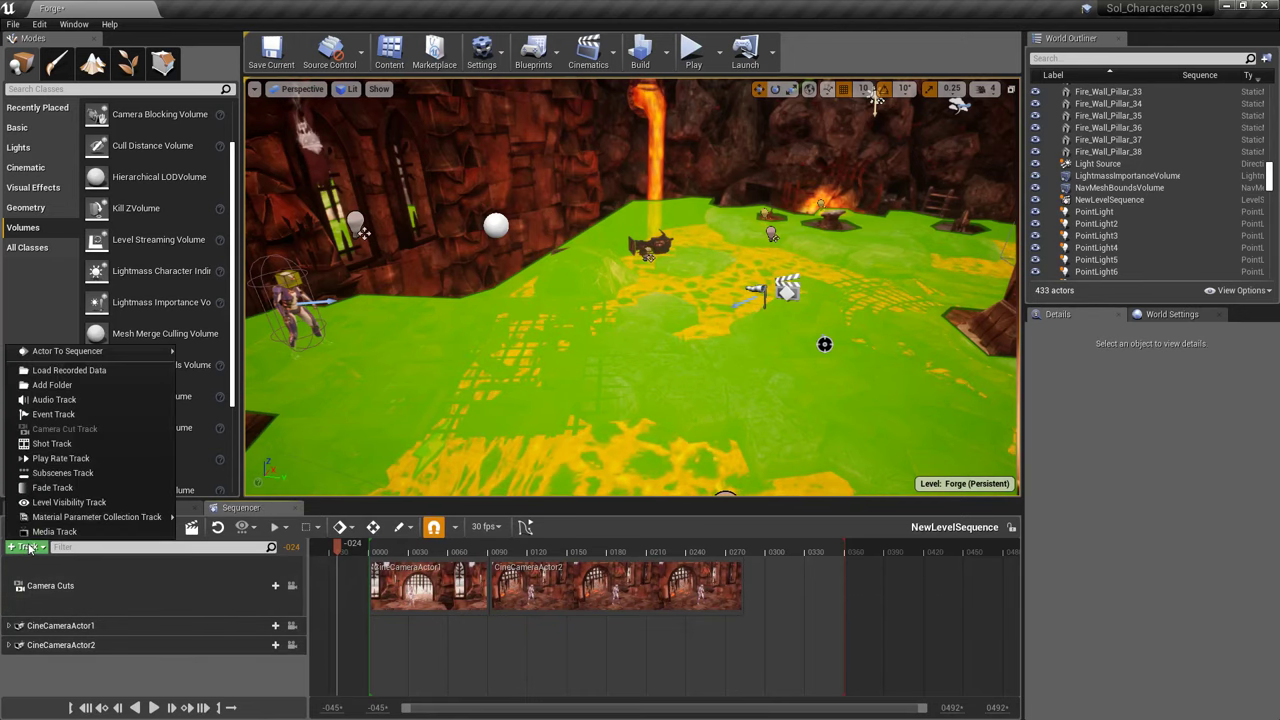
click(52, 414)
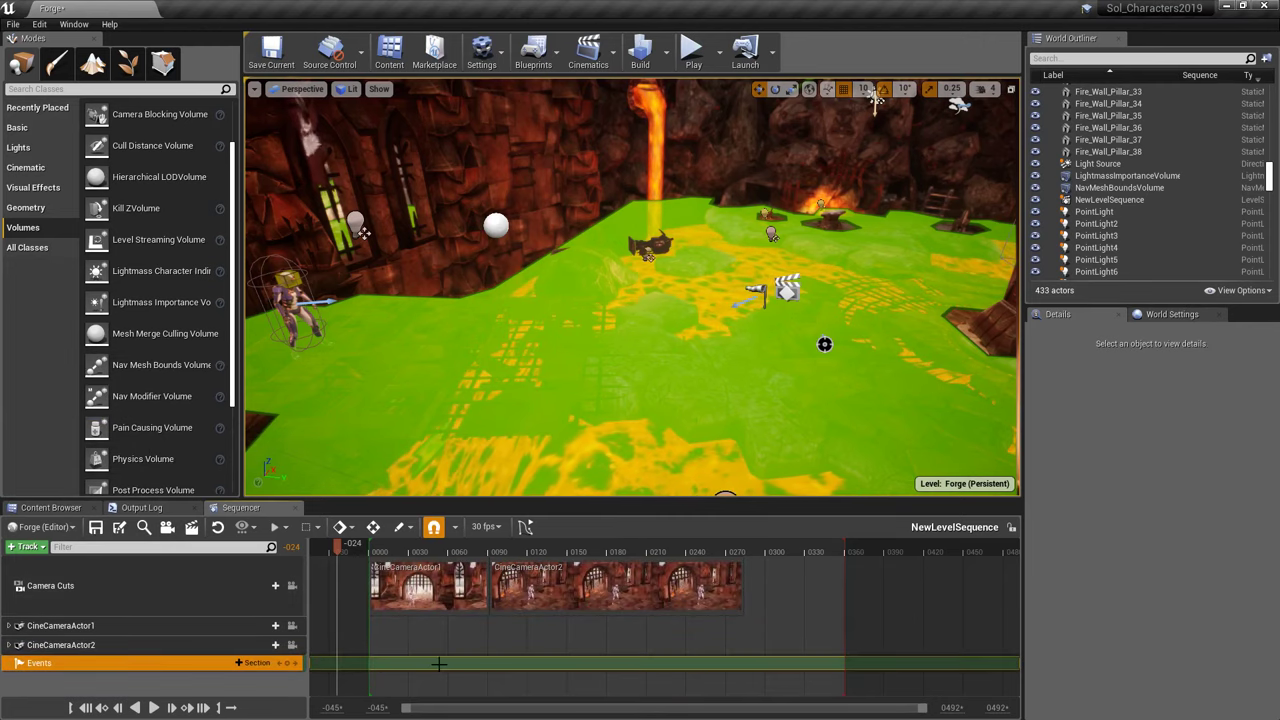
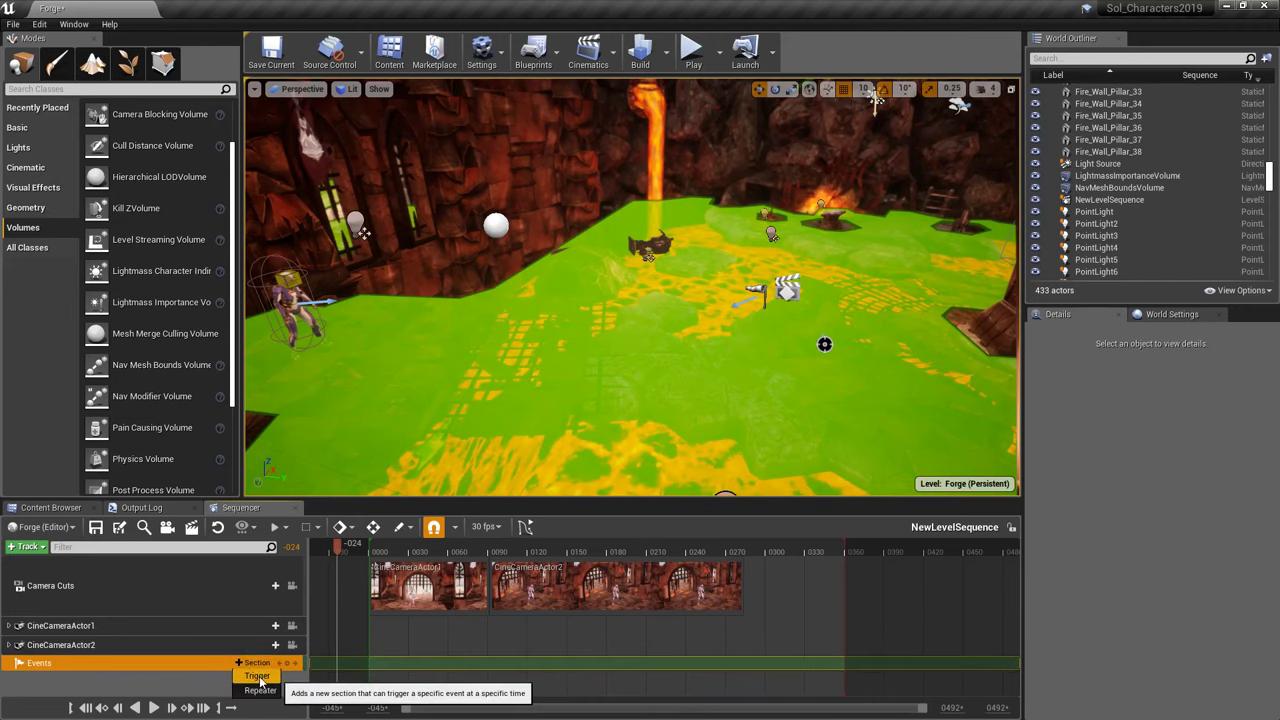
click(257, 677)
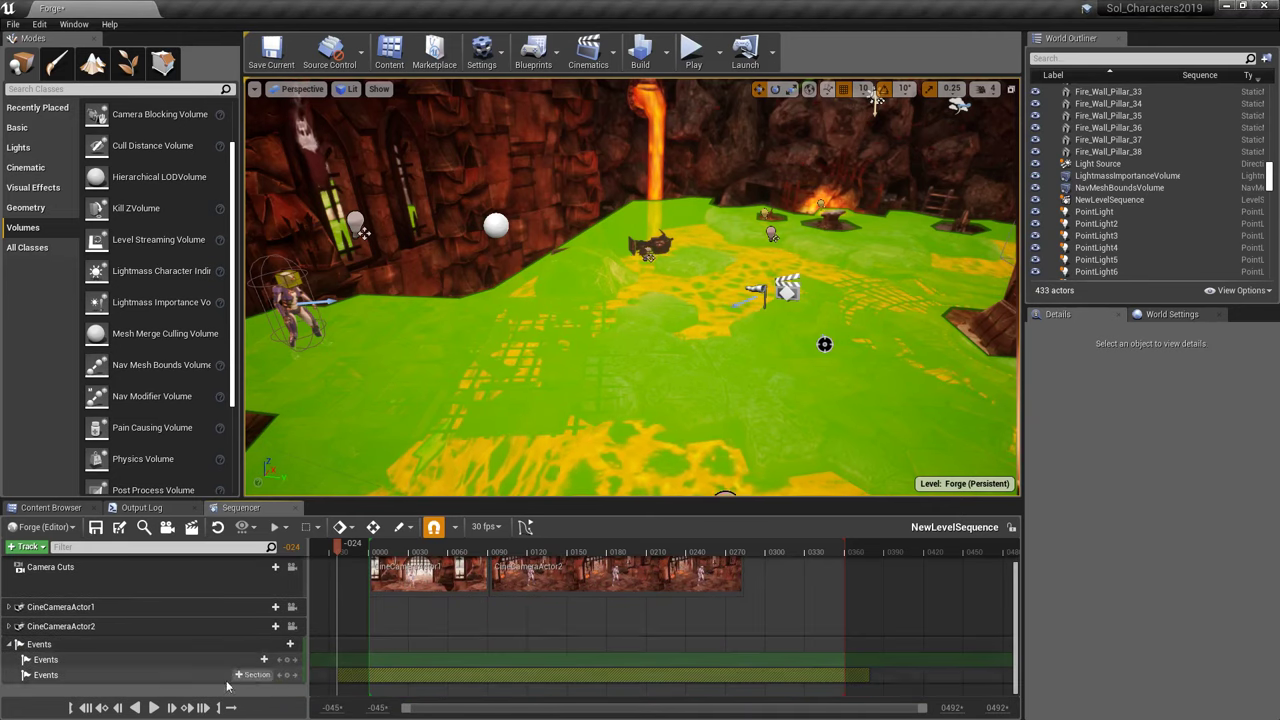
- Add a key at frame 30 on the first Events row and bind it to a new event endpoint
click(411, 663)
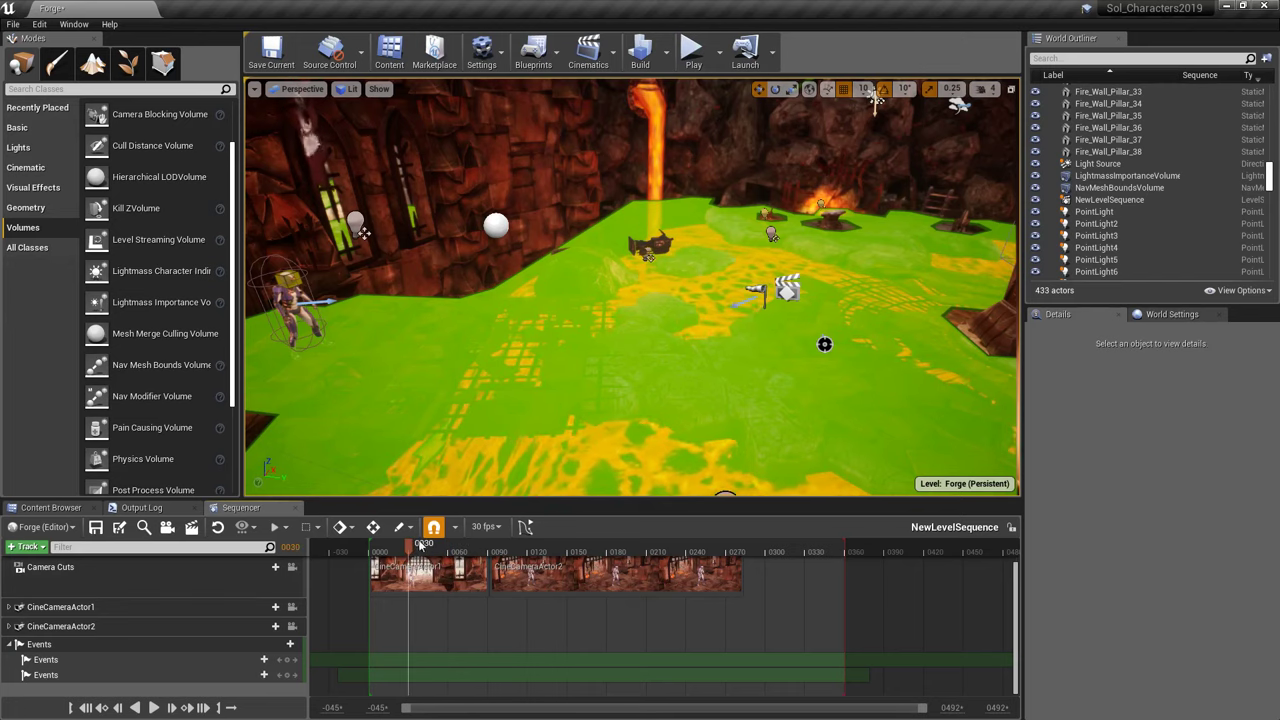
click(288, 661)
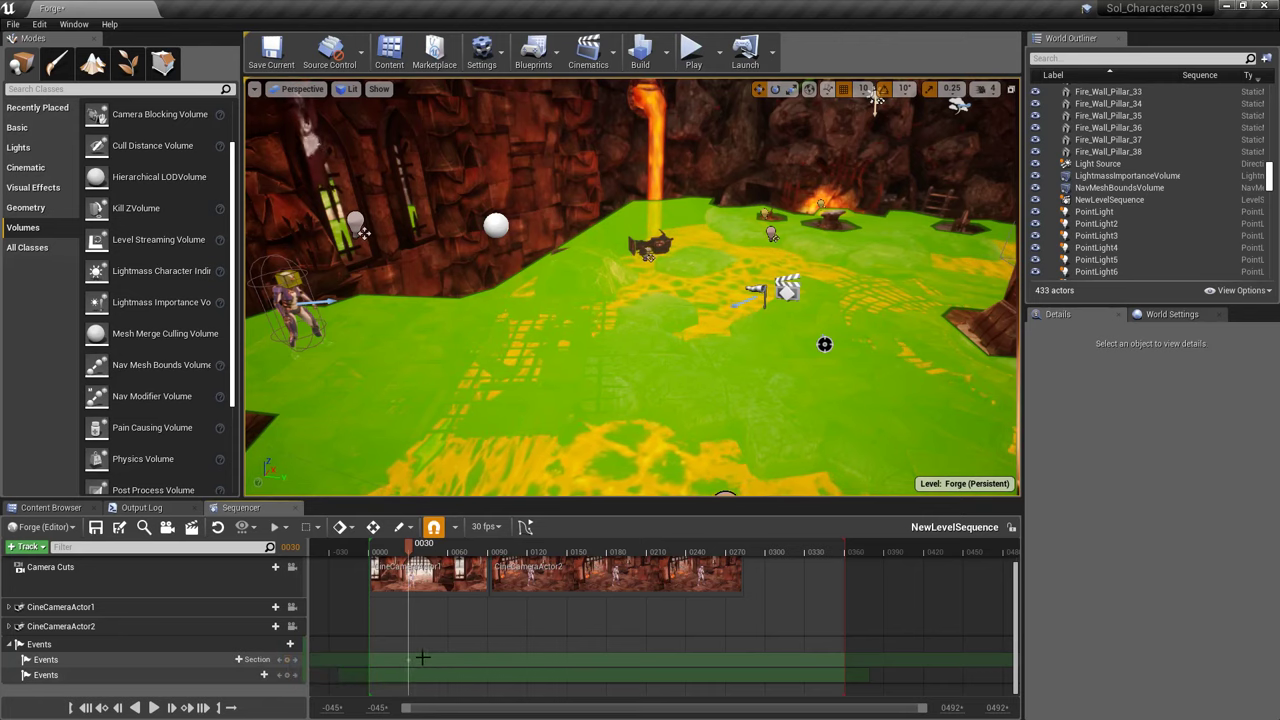
click(409, 659)
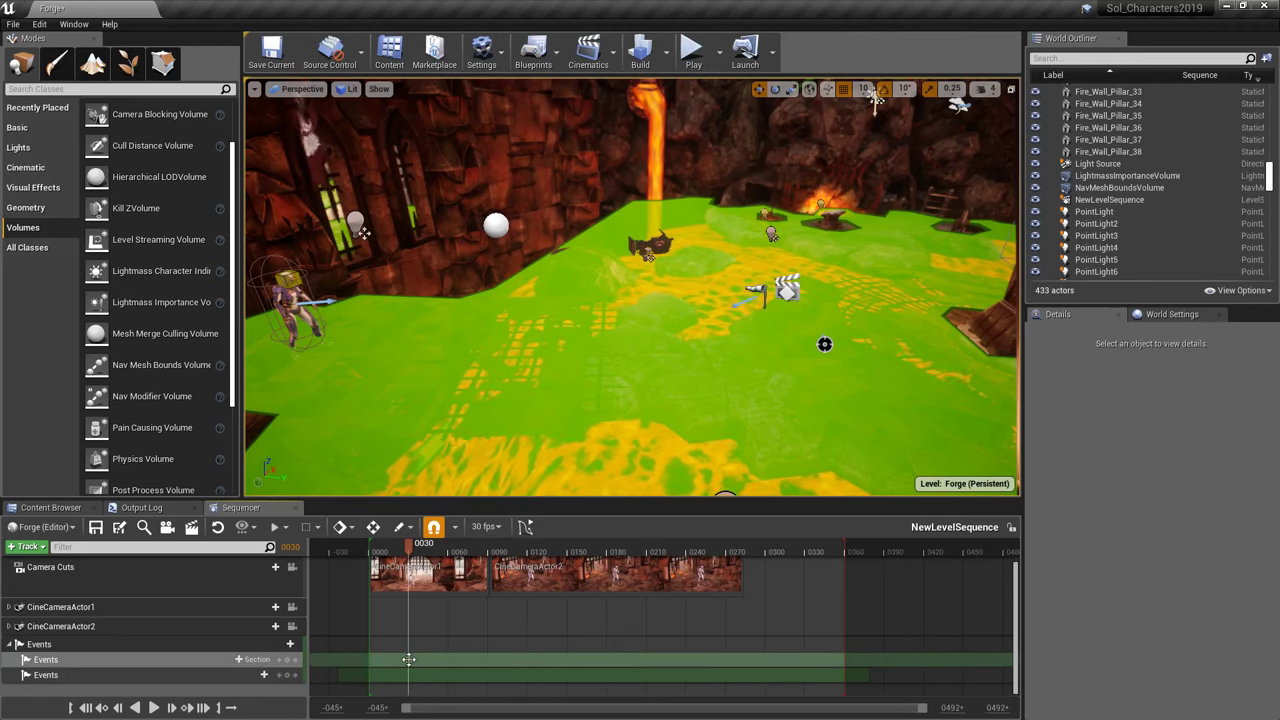
right_click(409, 660)
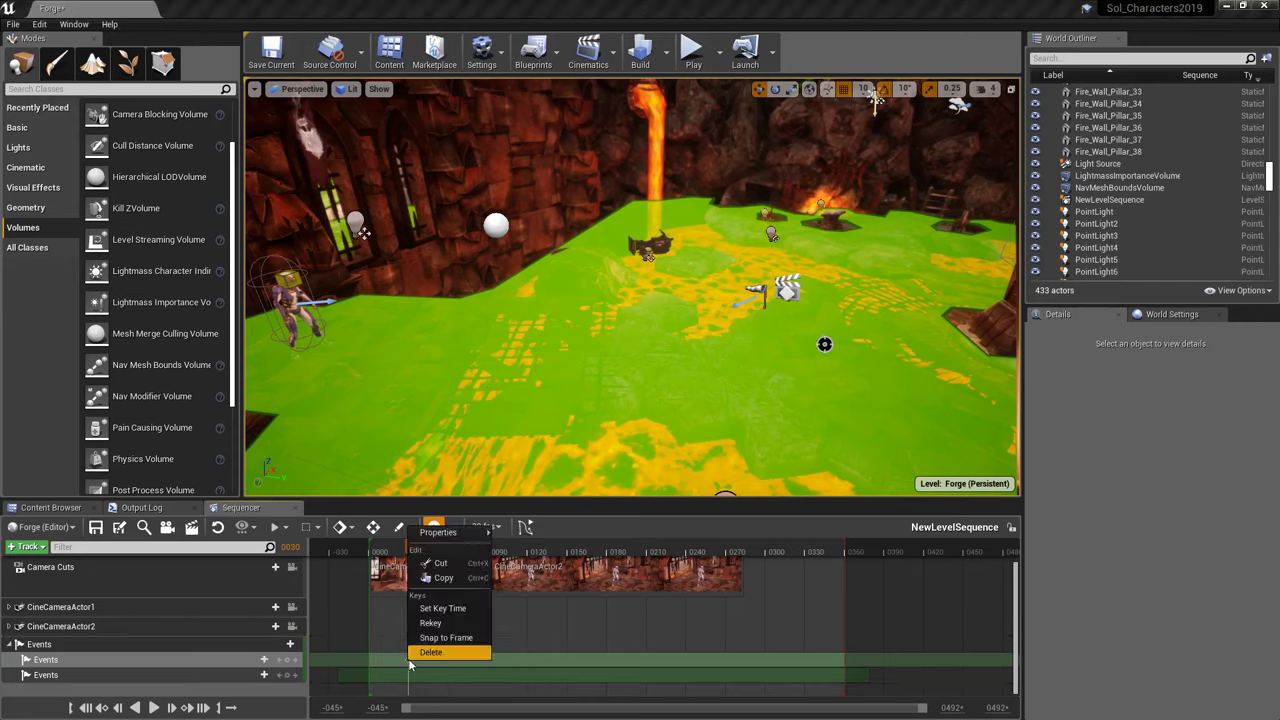
mouse_move(440, 534)
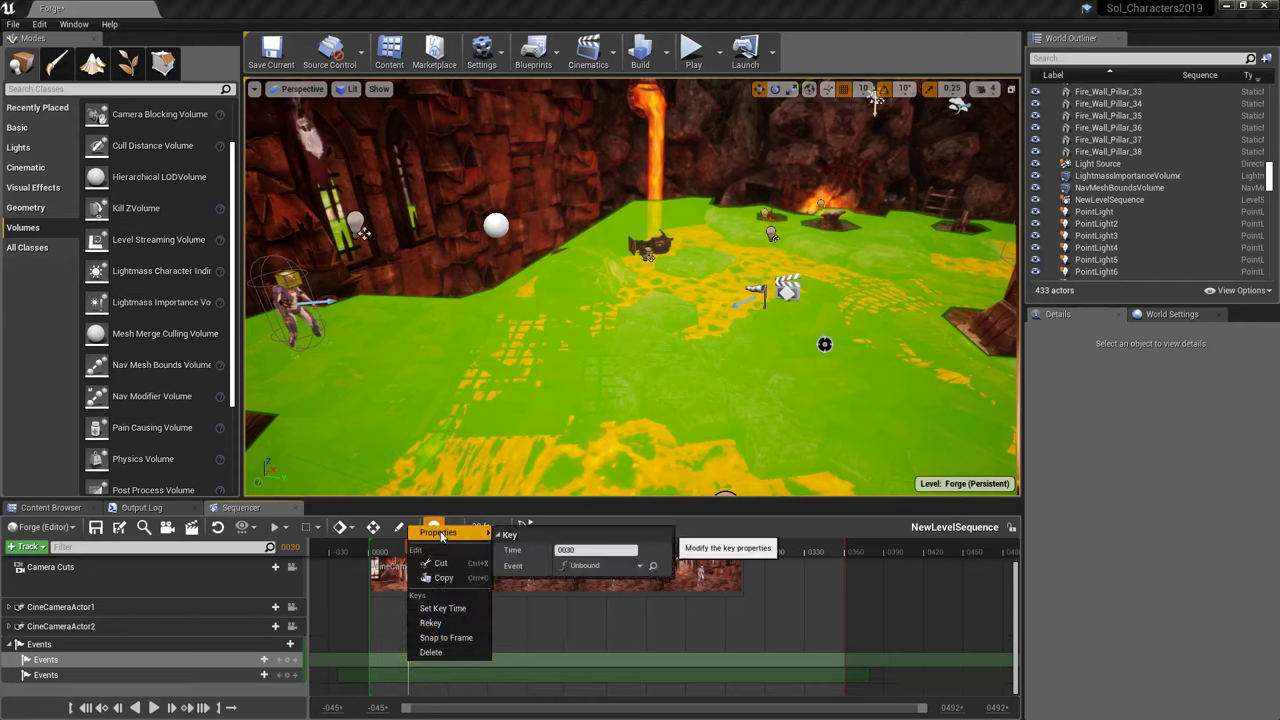
click(594, 567)
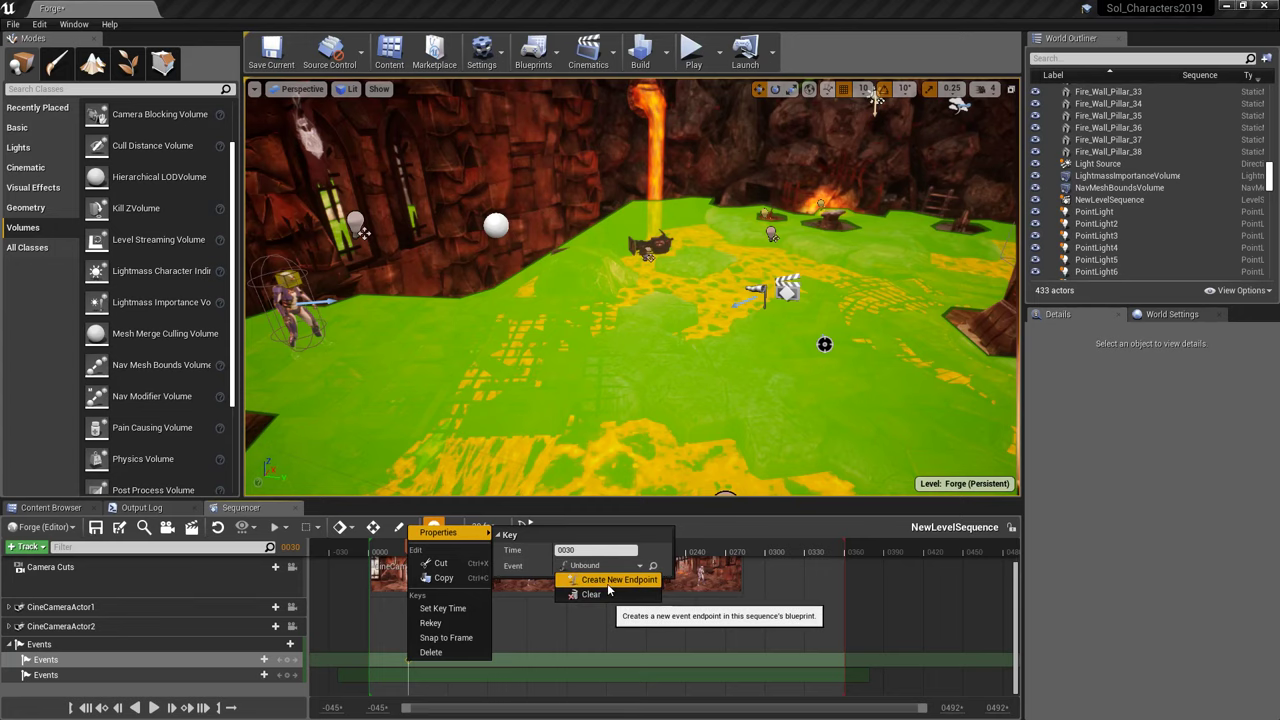
click(608, 584)
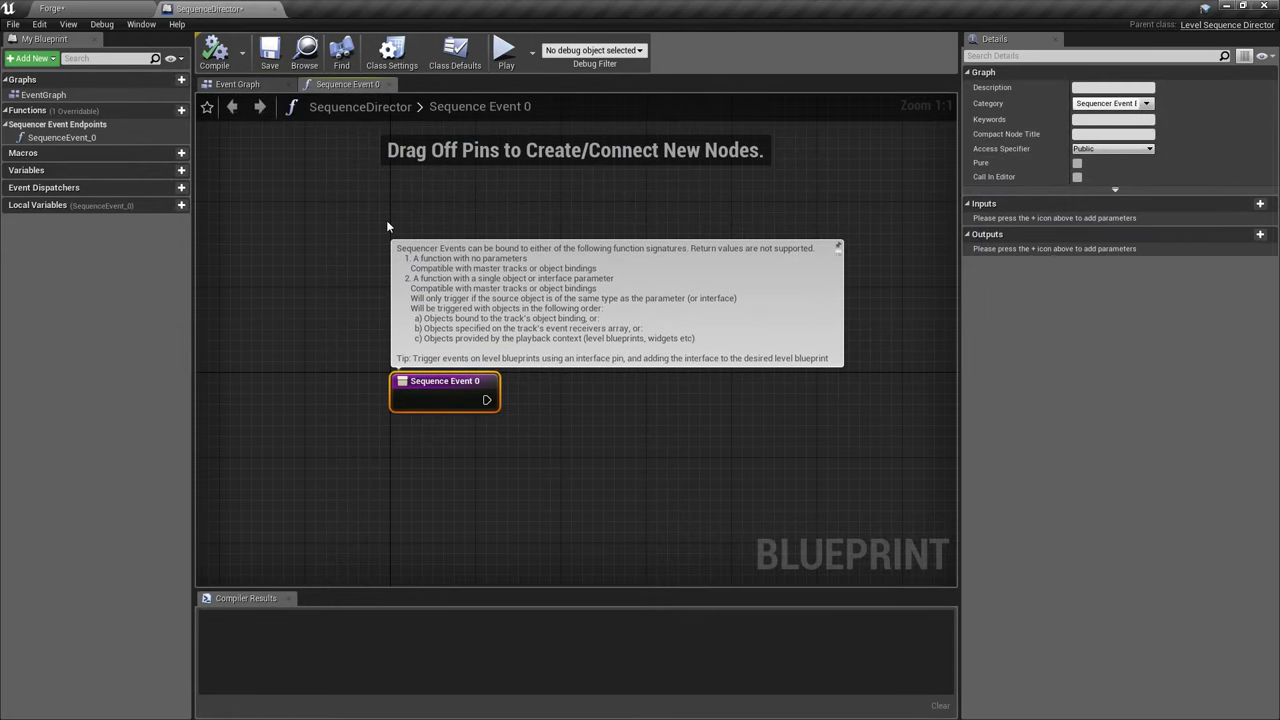
- Compile the SequenceDirector blueprint containing the new Sequence Event 0 endpoint
right_drag(552, 423, 492, 420)
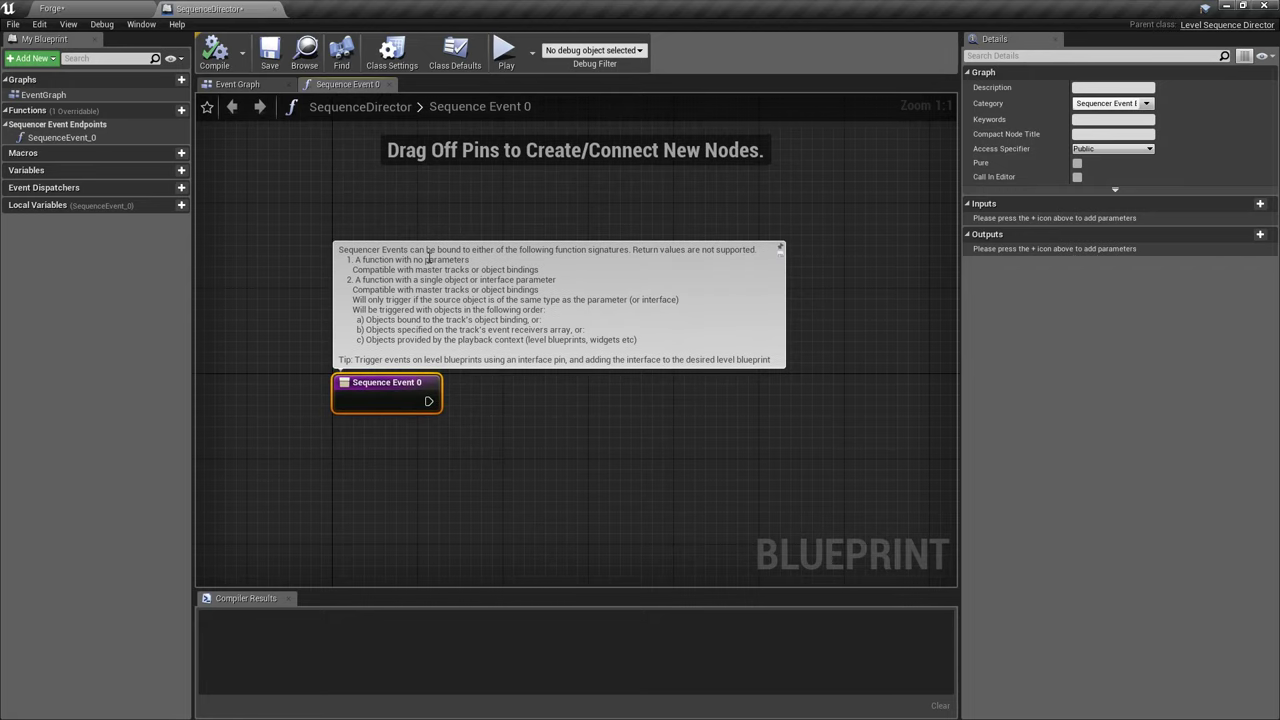
click(517, 414)
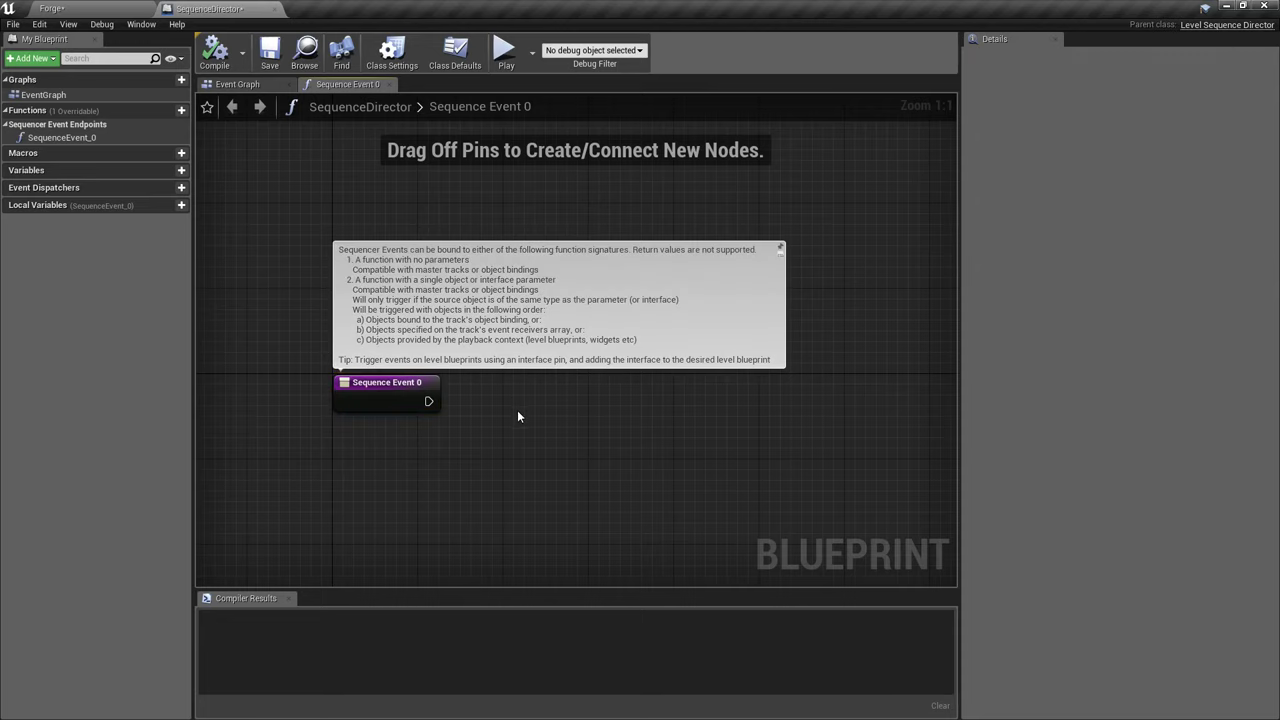
right_drag(511, 403, 492, 407)
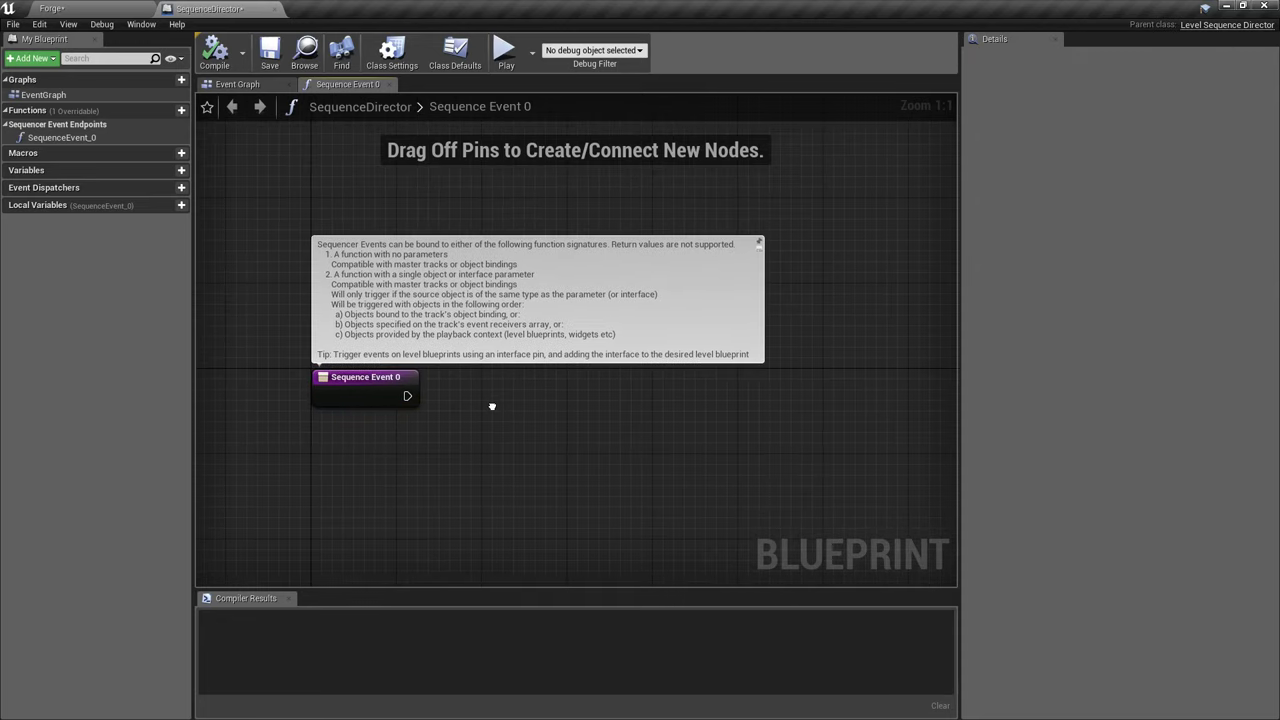
click(214, 50)
- Add a Get Player Controller node to the Sequence Event 0 graph and place it below the event node
right_drag(523, 542, 489, 514)
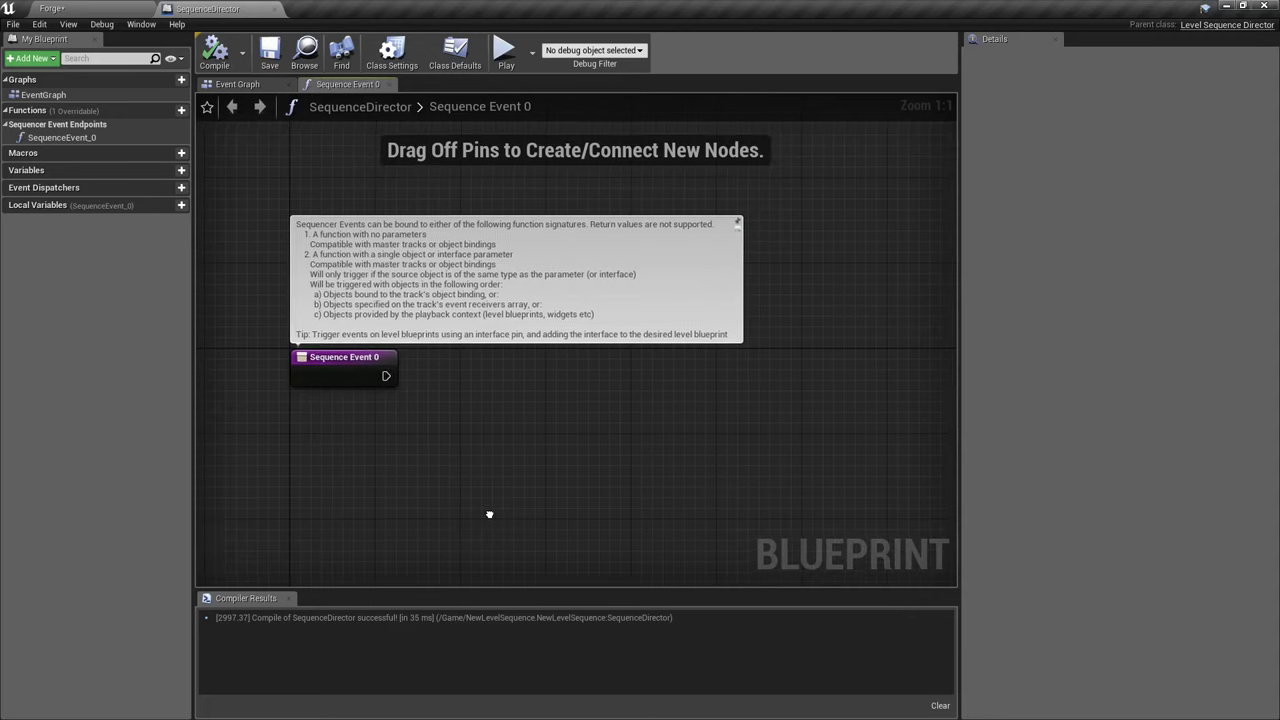
right_click(377, 455)
text(get p)
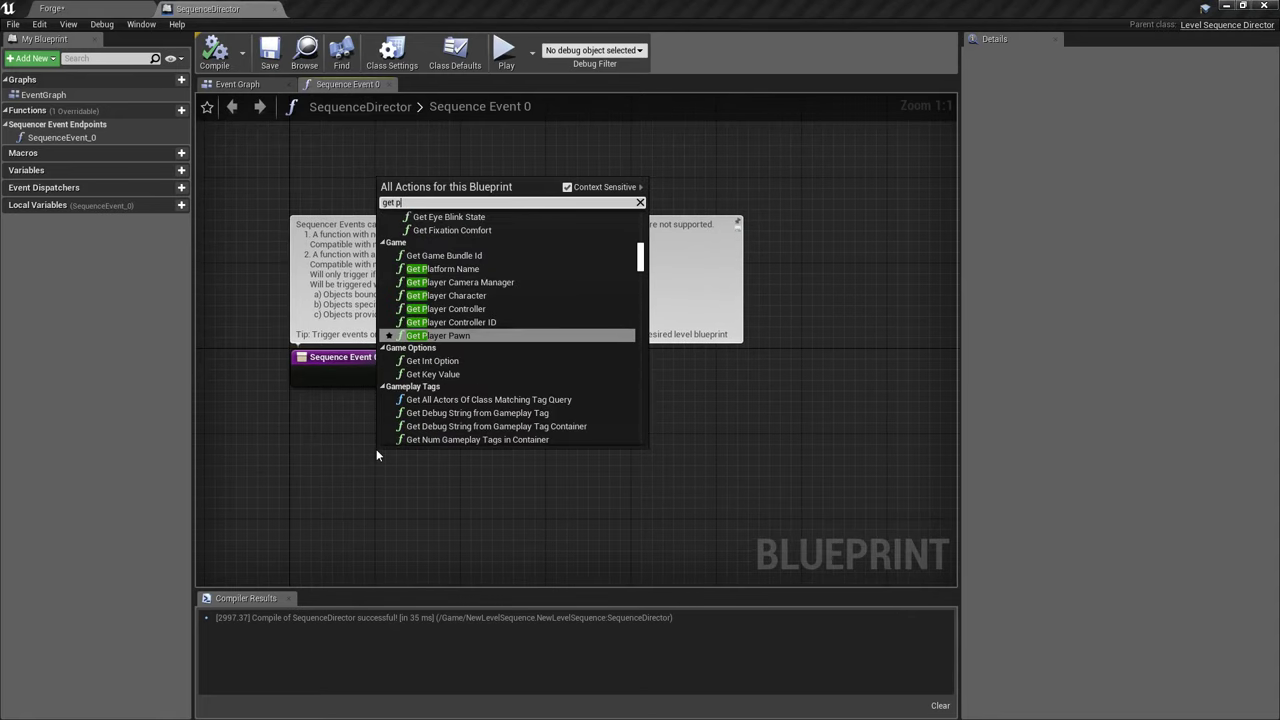
text(al)
key(BackSpace)
key(BackSpace)
text(layer co)
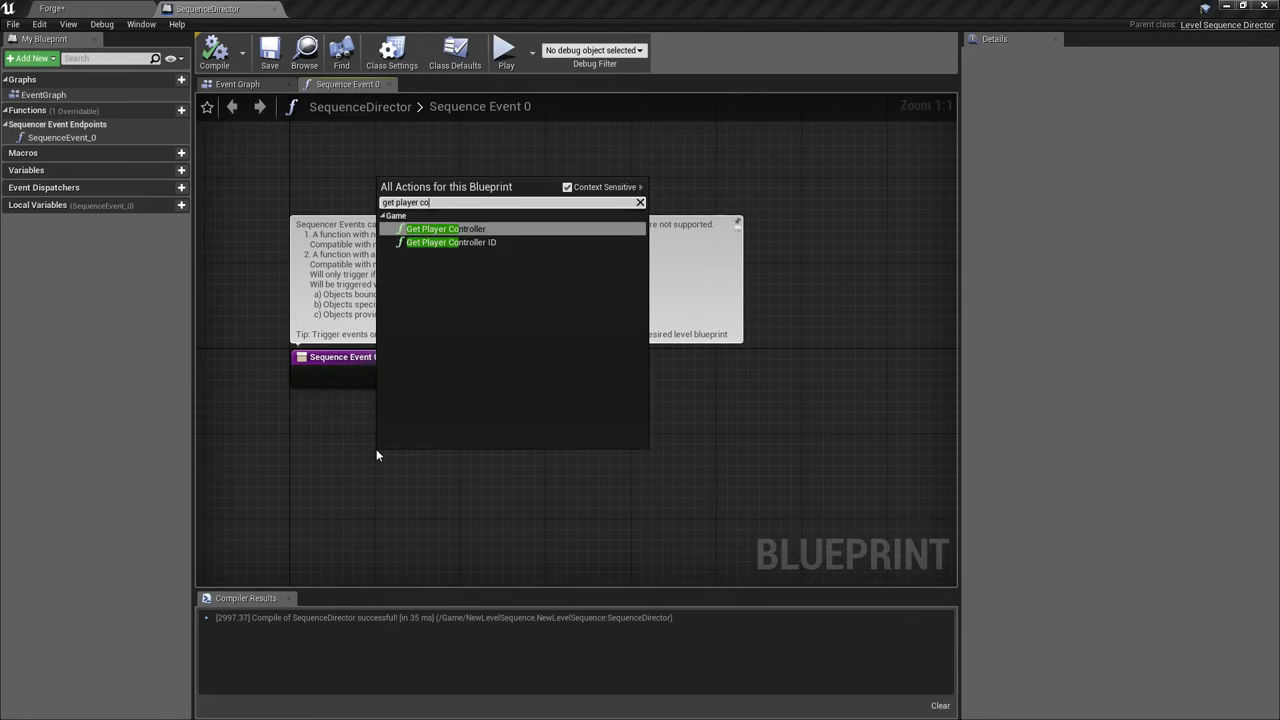
key(Return)
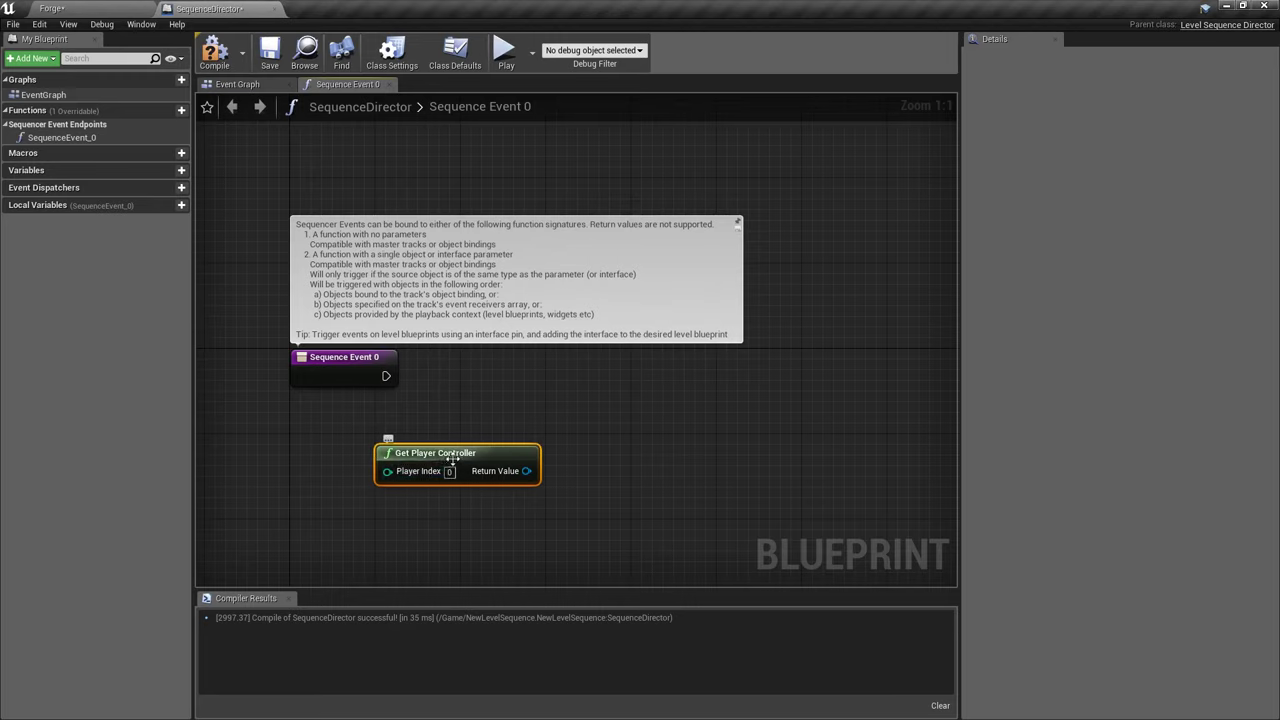
drag(452, 458, 313, 479)
- Add a Simple Move to Actor node fed by Get Player Controller, connect Sequence Event 0 to it, and tidy the layout
drag(387, 492, 432, 450)
text(move)
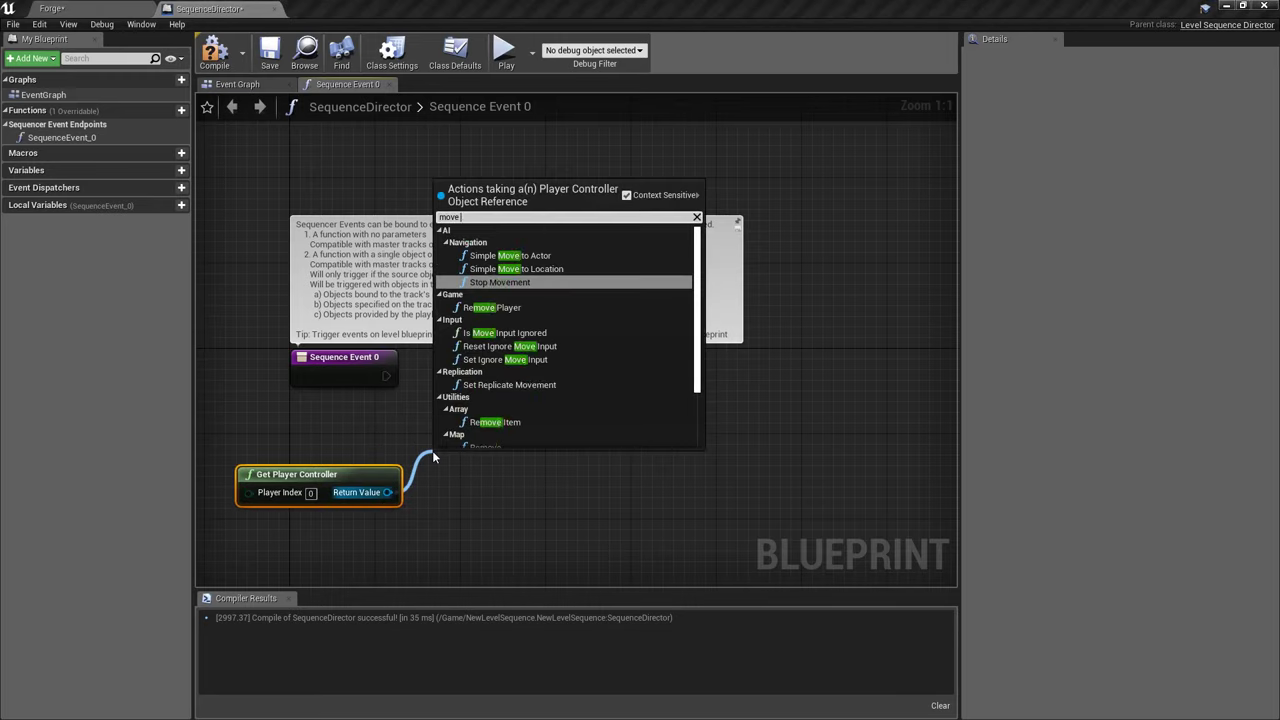
text( to)
key(Return)
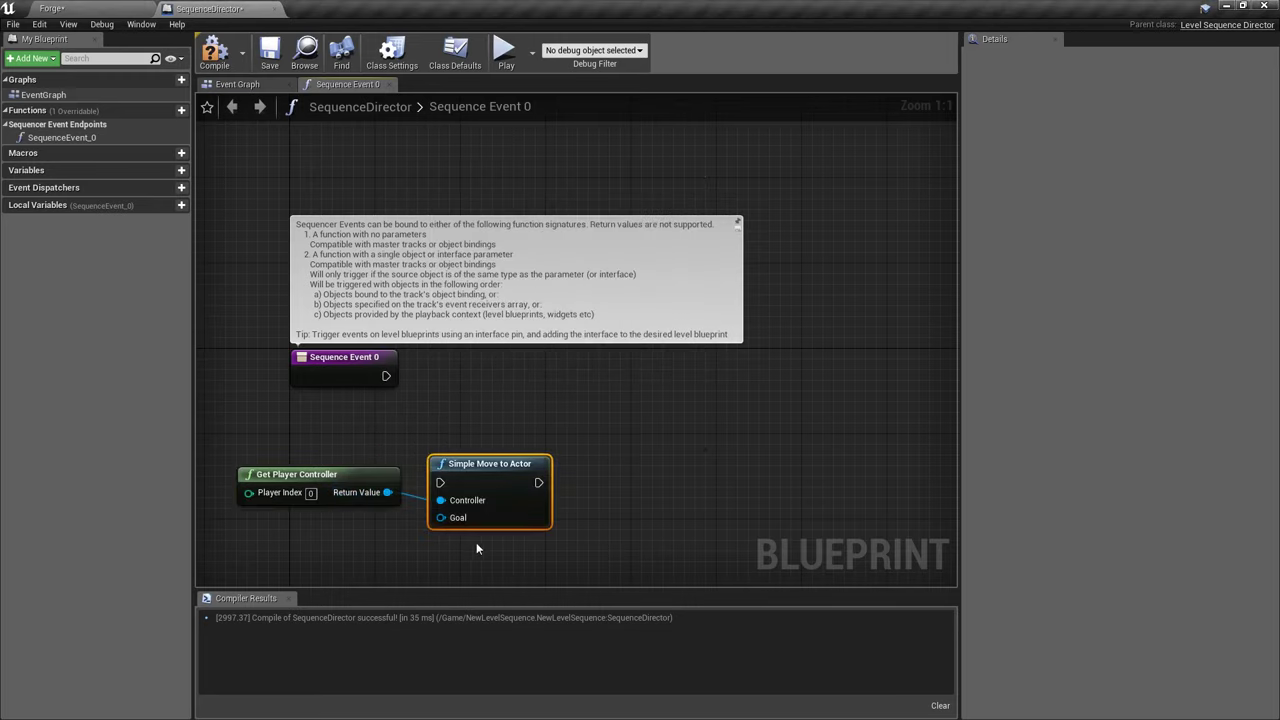
drag(387, 376, 504, 358)
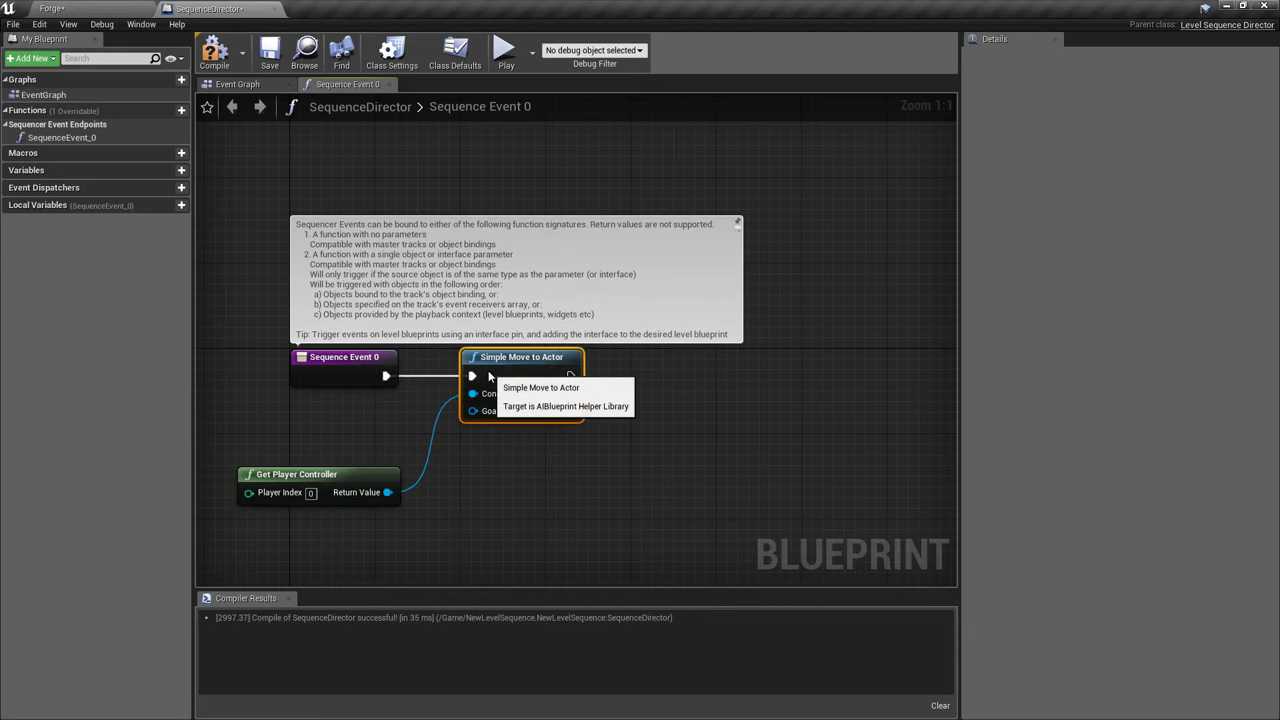
drag(363, 473, 384, 408)
- Try to find an actor source for the Goal input of Simple Move to Actor, and compile the SequenceDirector blueprint
right_drag(526, 459, 548, 431)
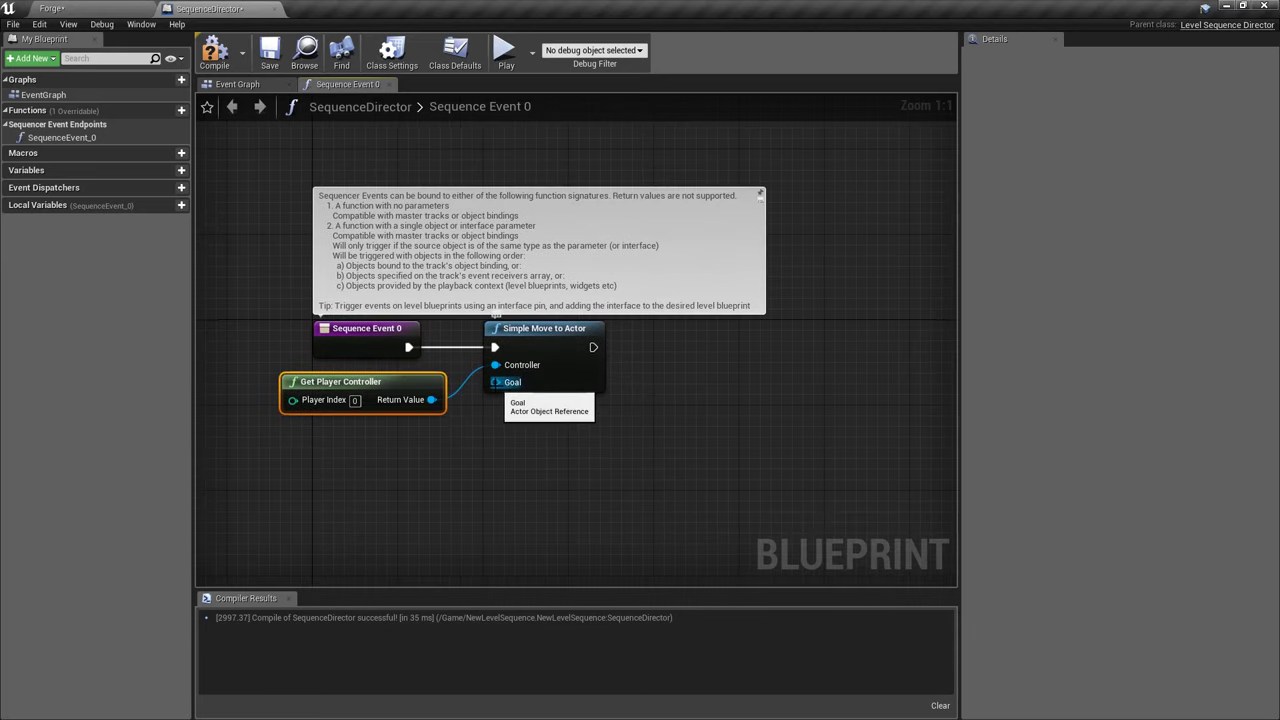
drag(495, 382, 390, 510)
click(329, 473)
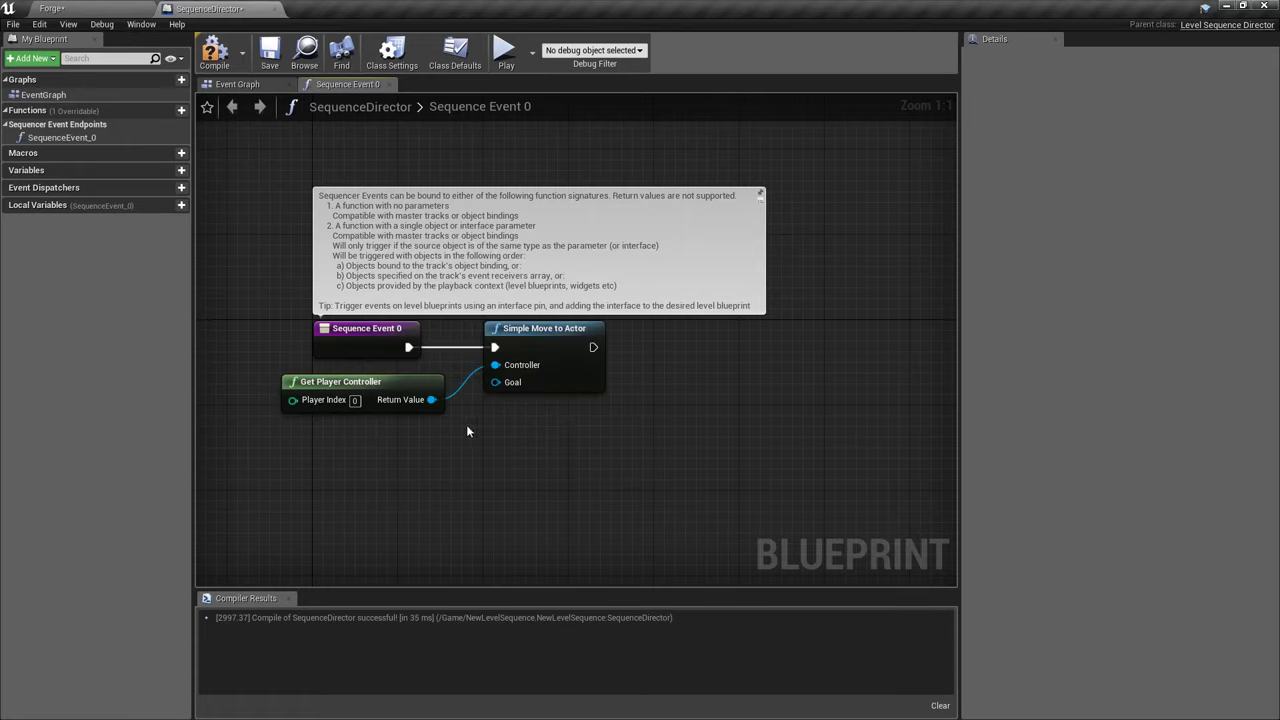
drag(495, 395, 416, 473)
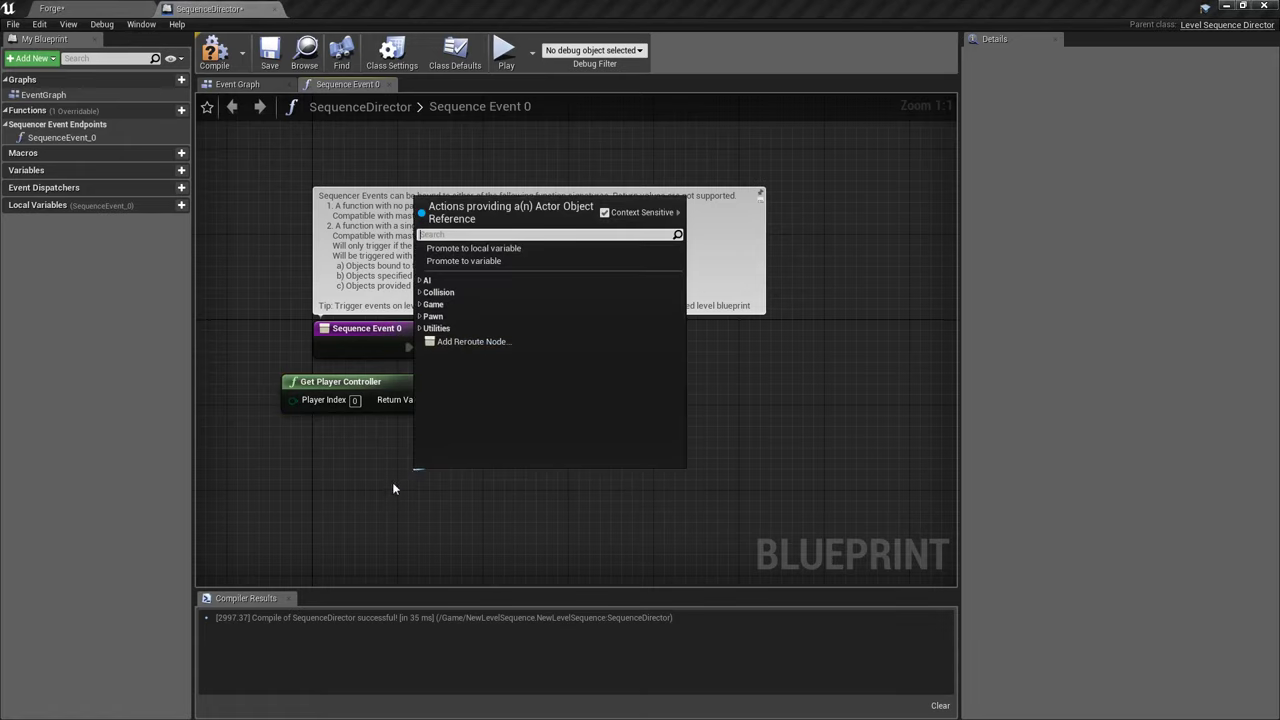
click(365, 488)
click(212, 66)
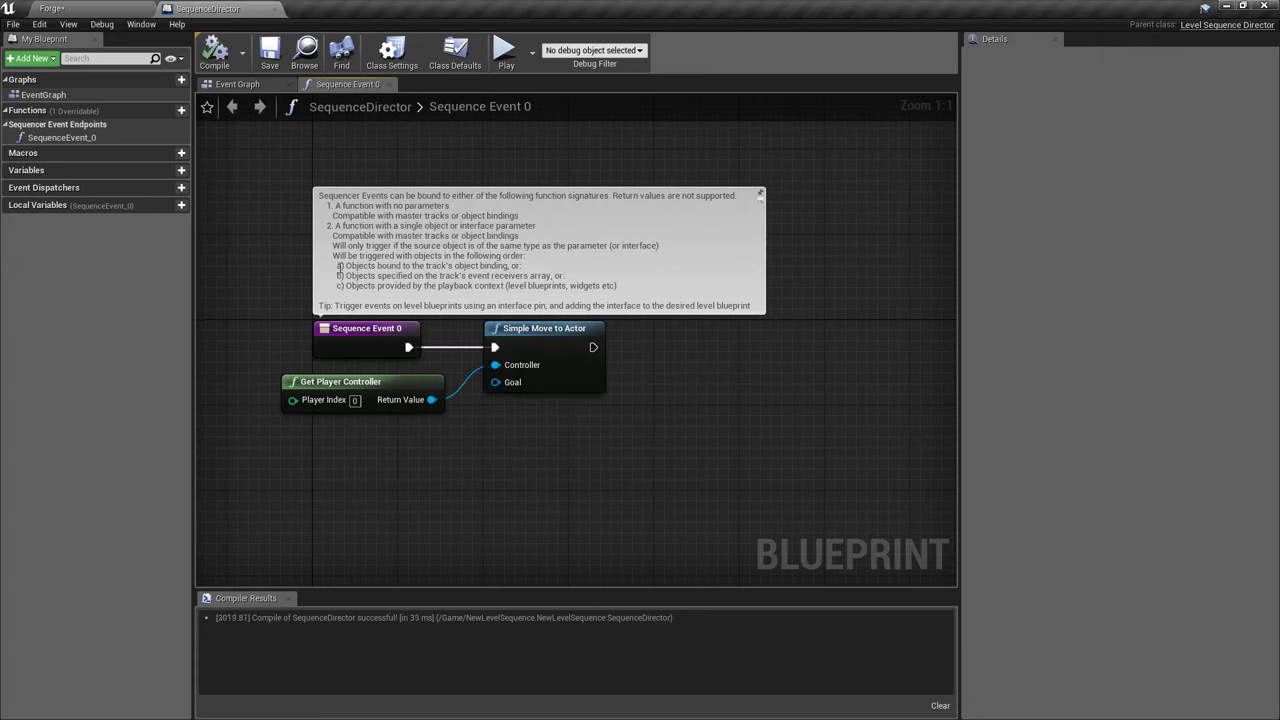
click(82, 8)
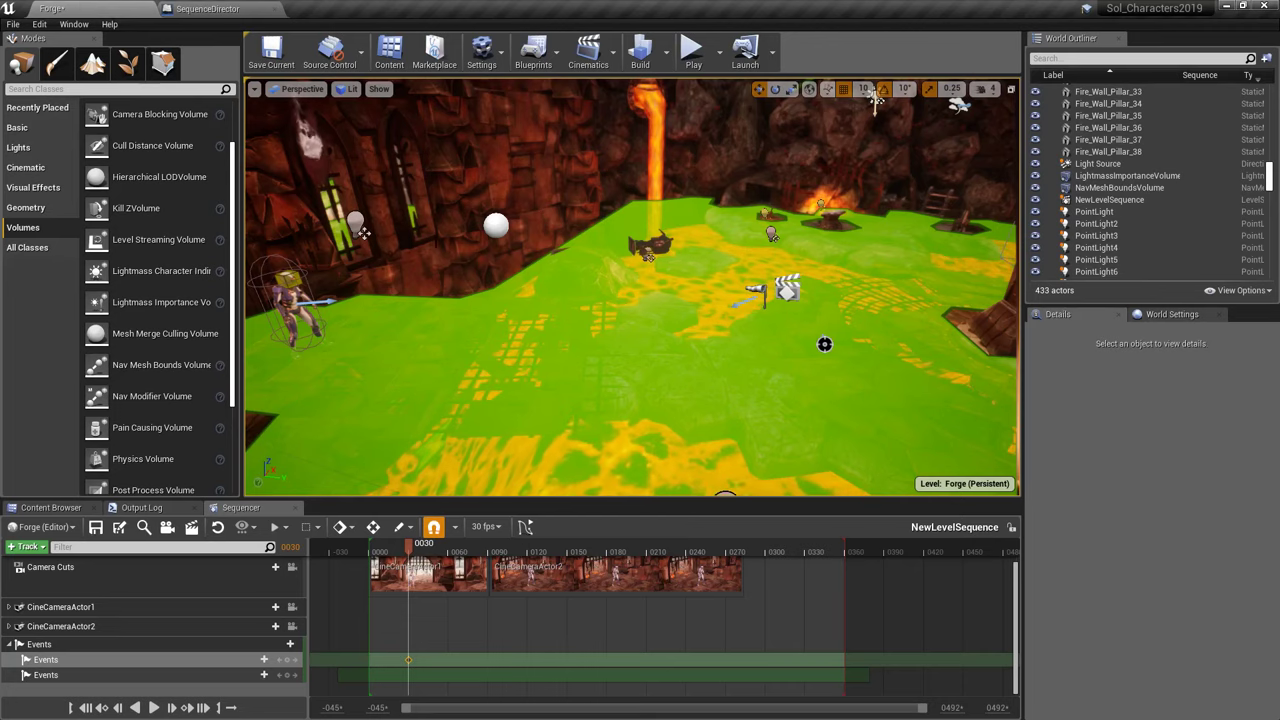
click(210, 8)
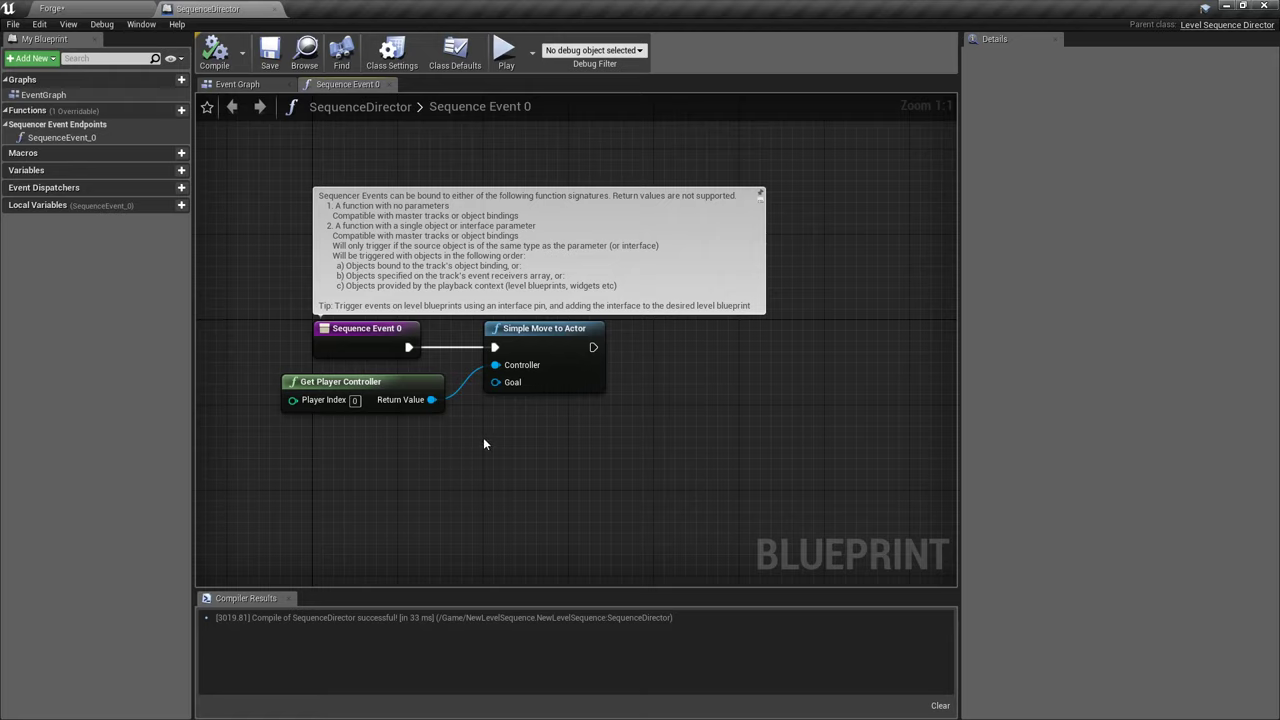
- Delete the SequenceEvent_0 endpoint from the SequenceDirector blueprint, compile it and save it
drag(448, 375, 444, 374)
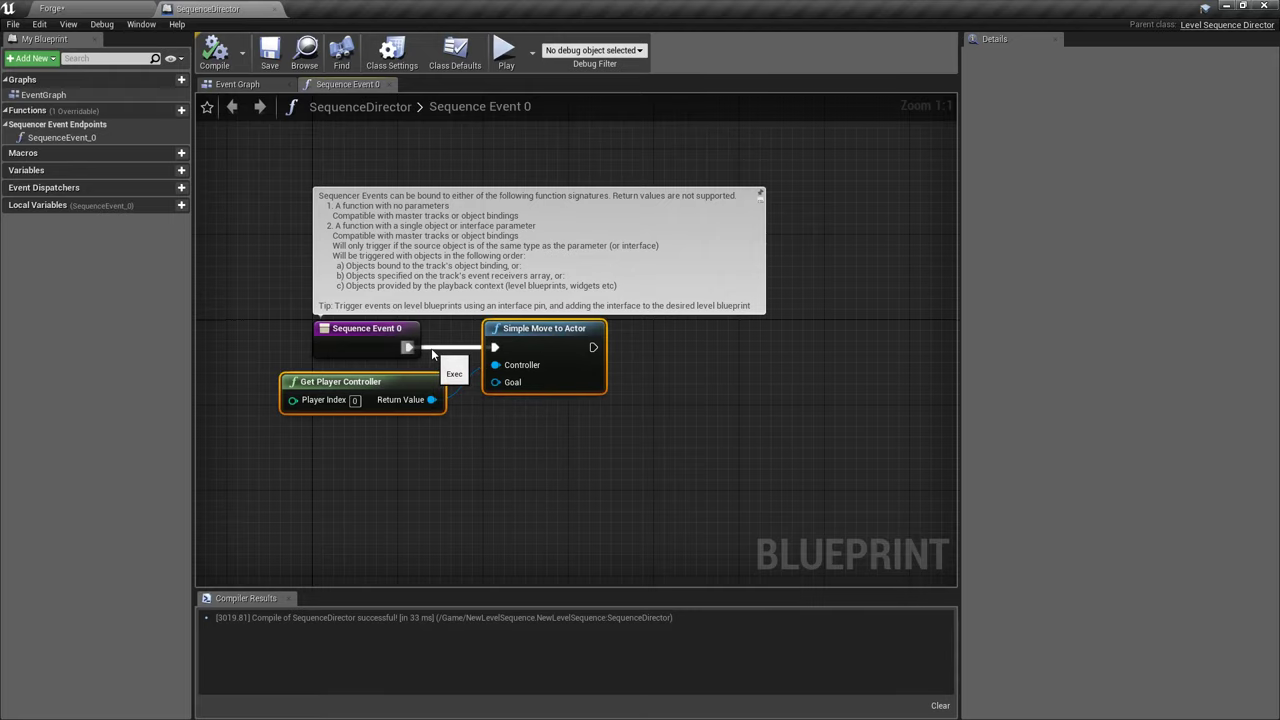
click(556, 459)
click(62, 137)
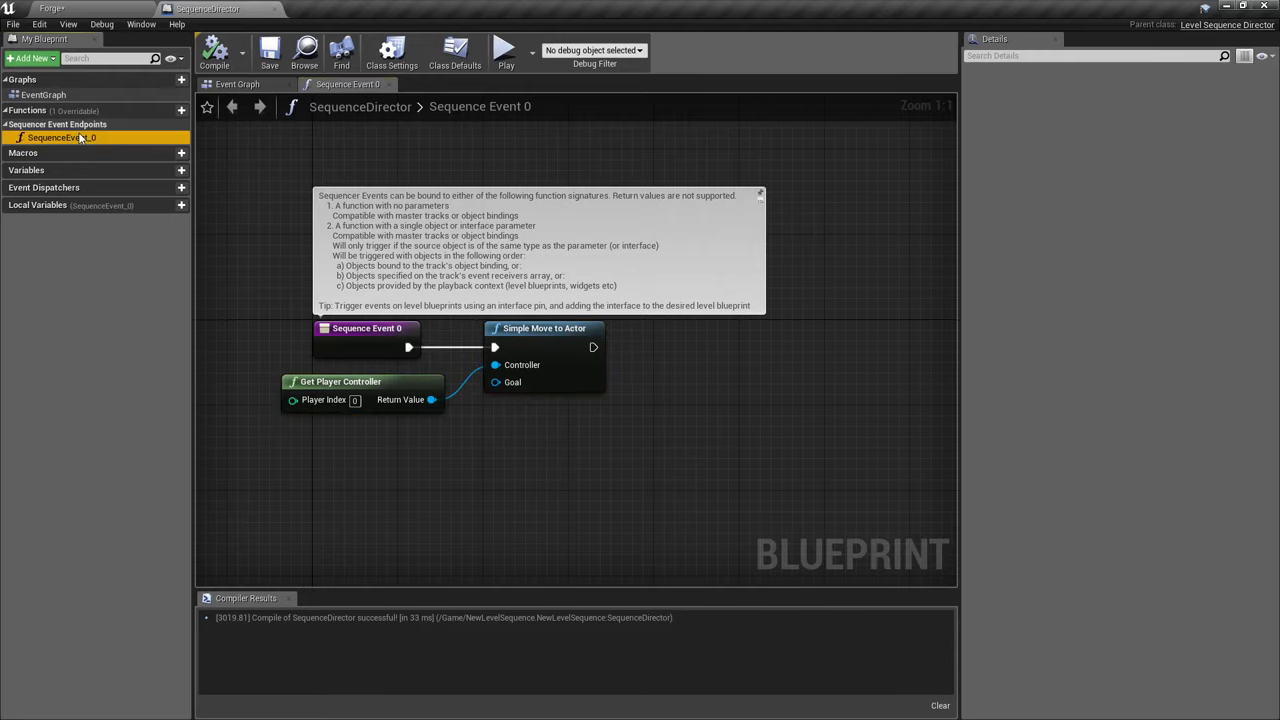
key(Delete)
click(222, 61)
click(269, 53)
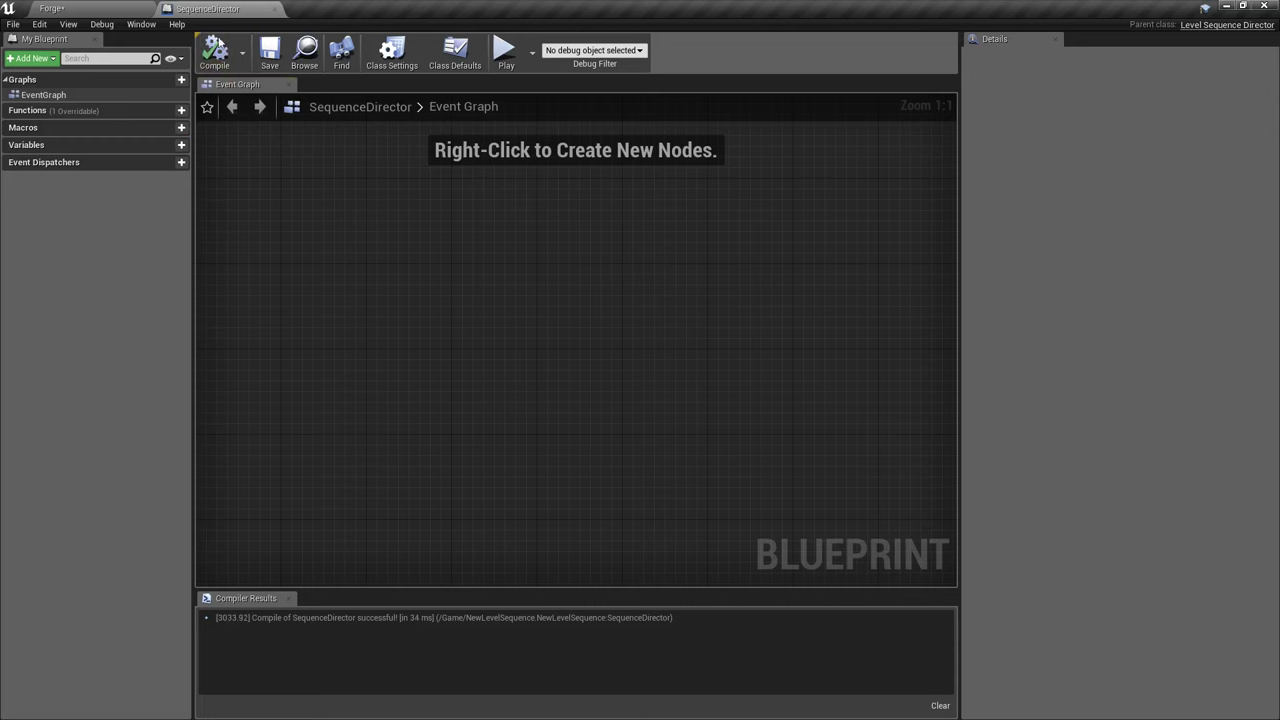
- Switch back to the Forge level and delete the parent Events track with its event rows from NewLevelSequence
click(52, 9)
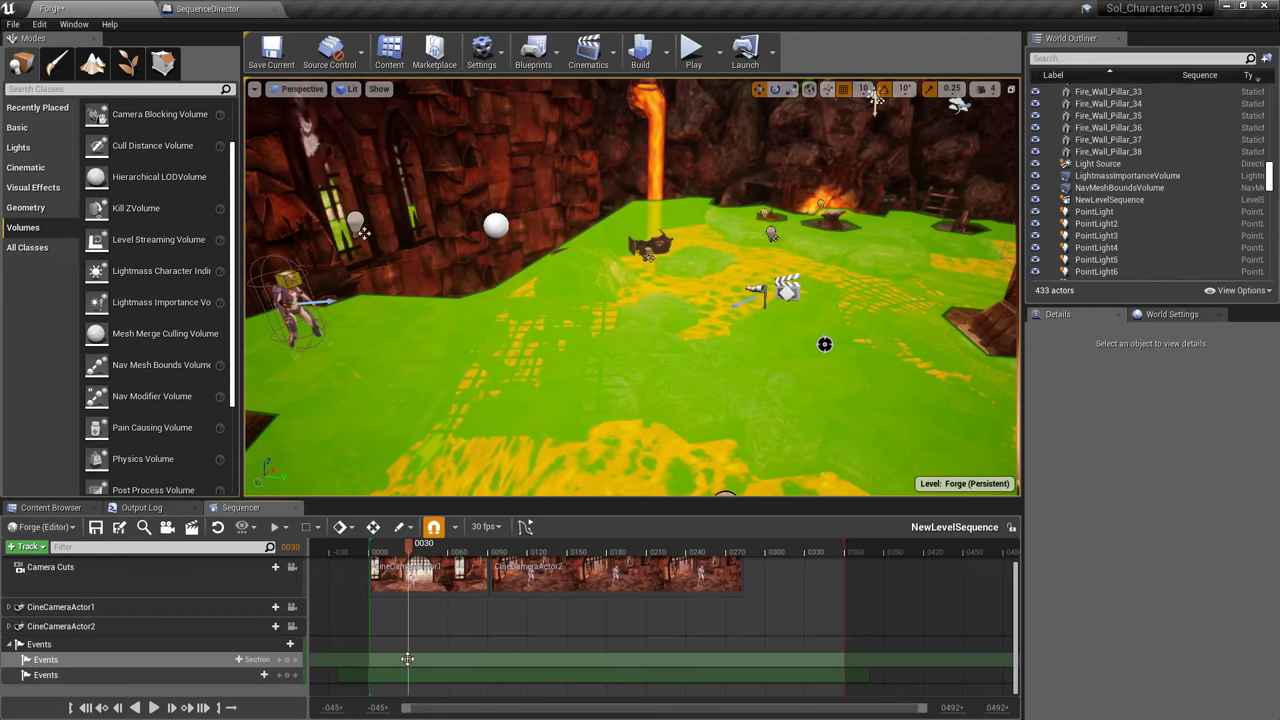
click(117, 642)
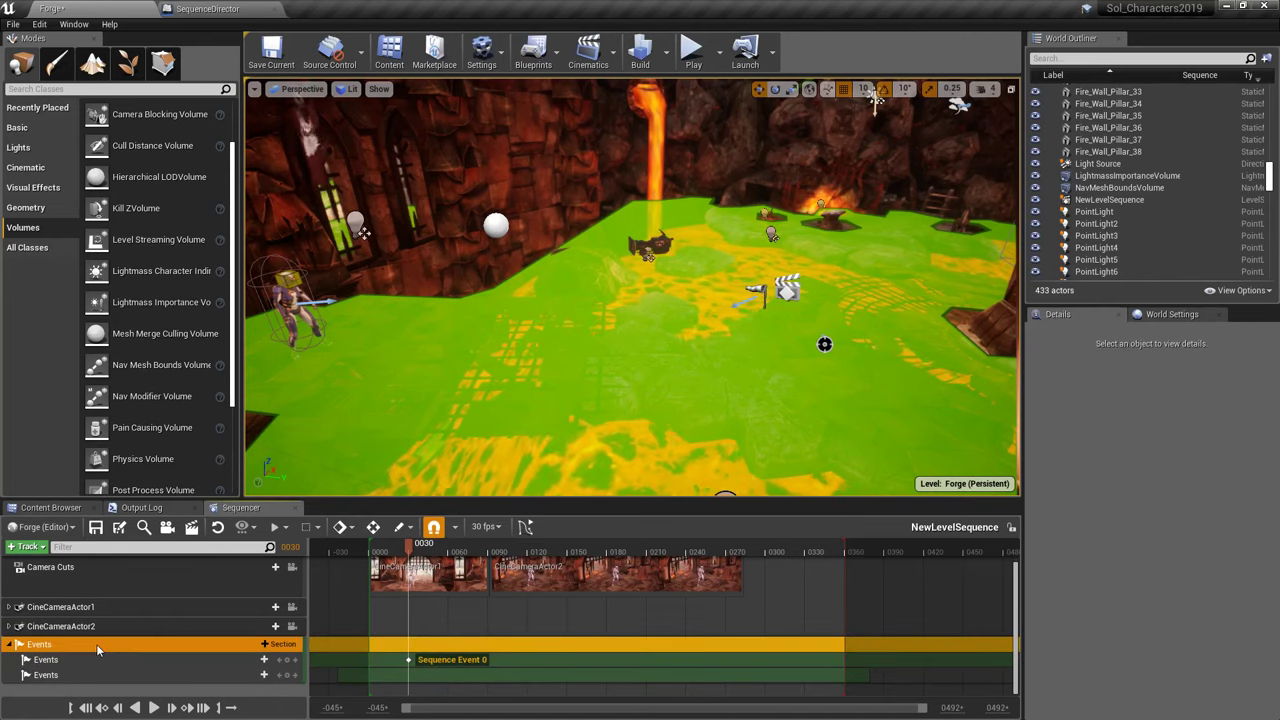
key(Delete)
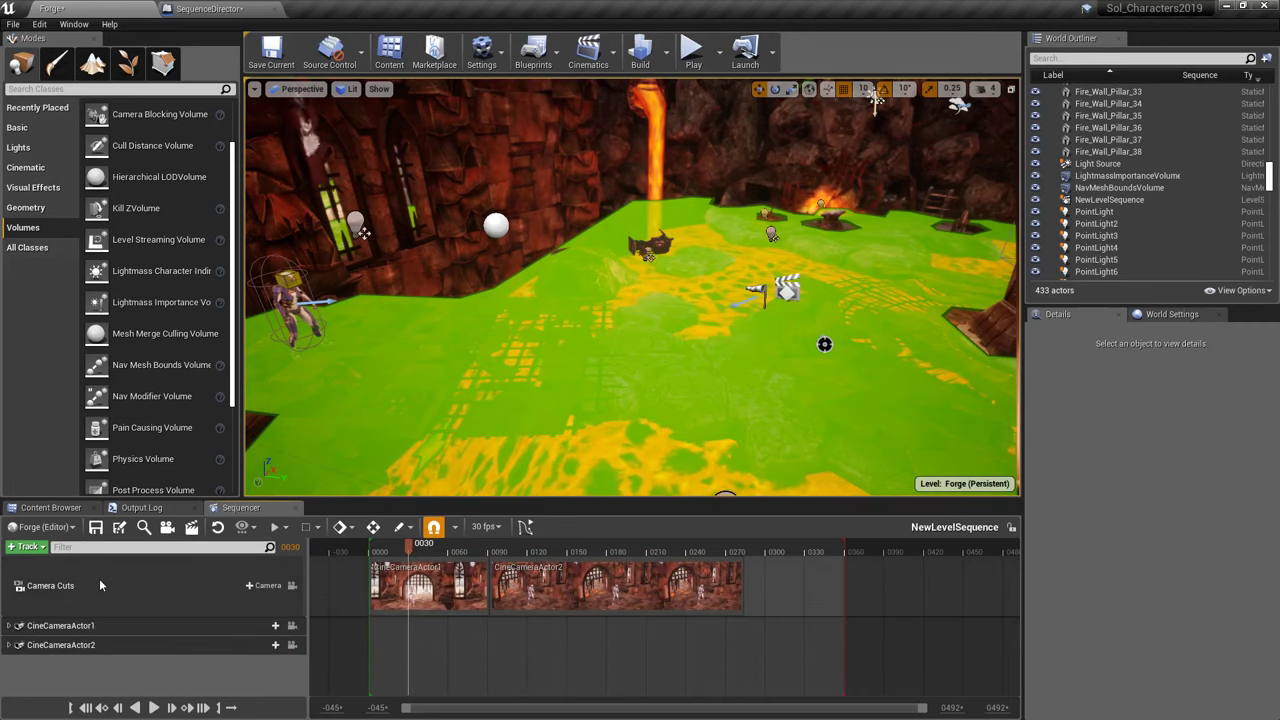
- Add the BP_Director actor from the Forge level to NewLevelSequence
click(494, 223)
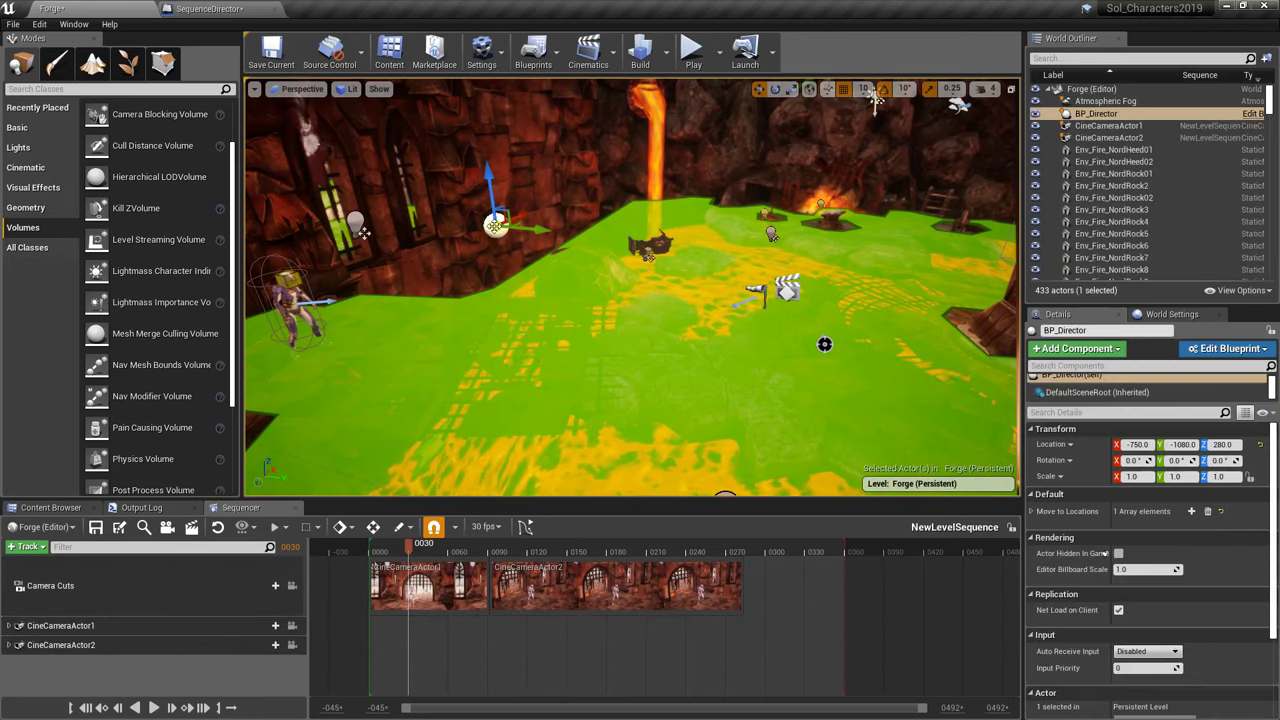
click(27, 548)
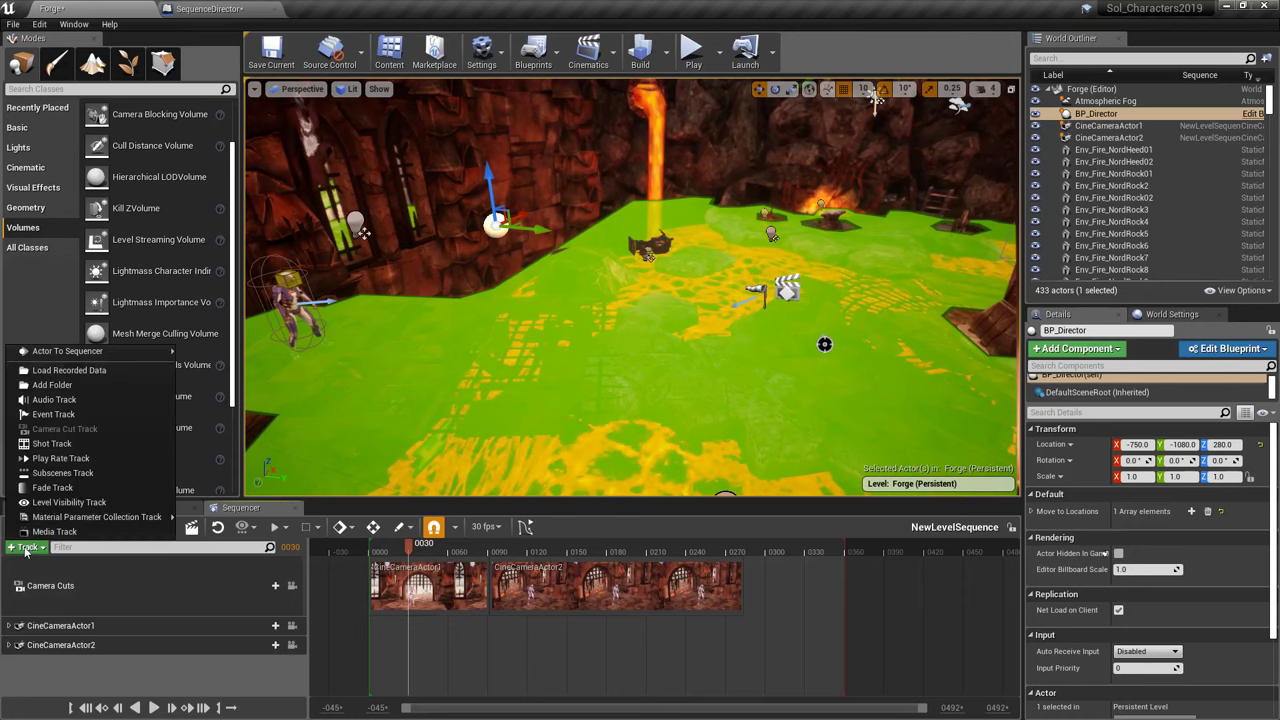
mouse_move(100, 351)
click(233, 351)
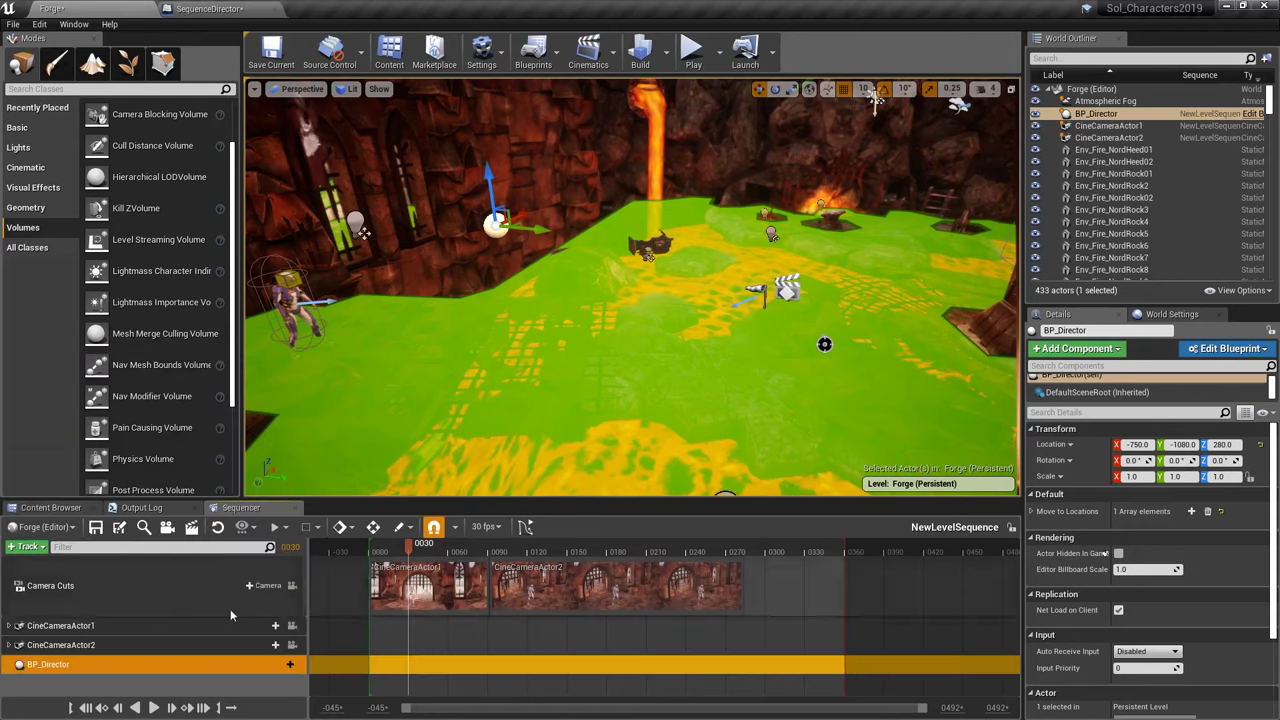
- Add an Event track to BP_Director in the sequence and give it a second event section
click(280, 666)
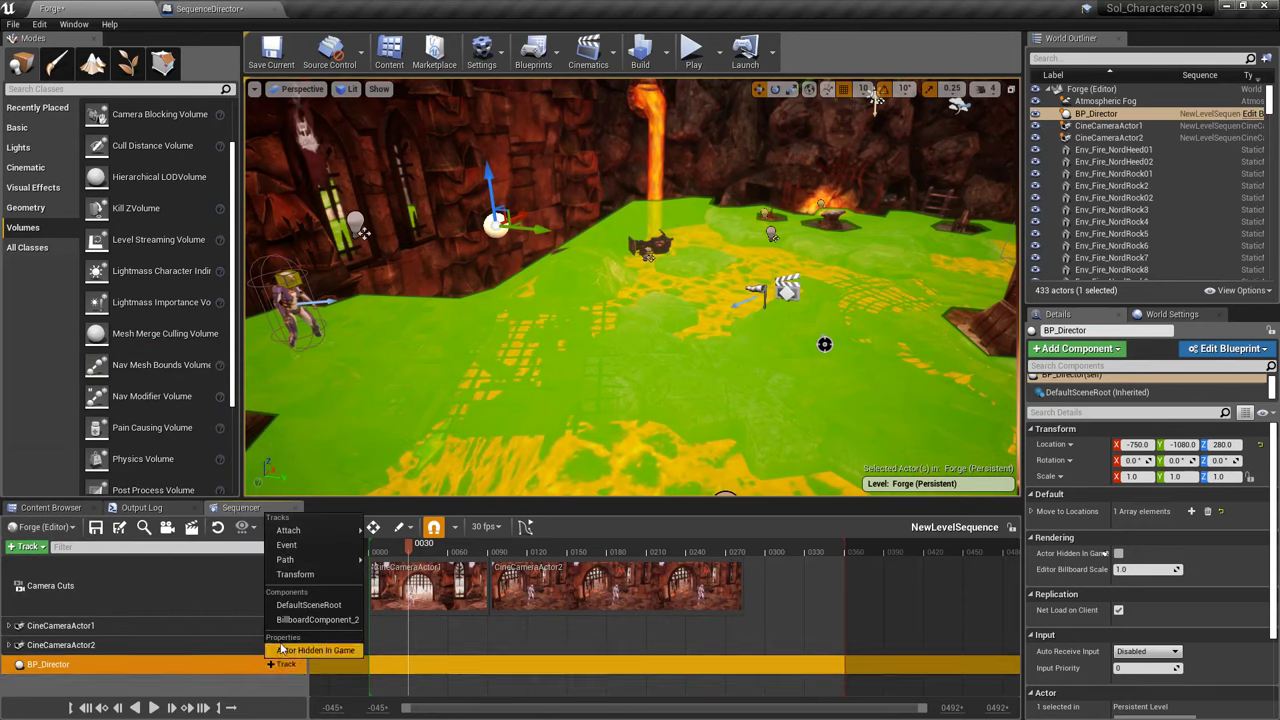
mouse_move(300, 560)
click(428, 563)
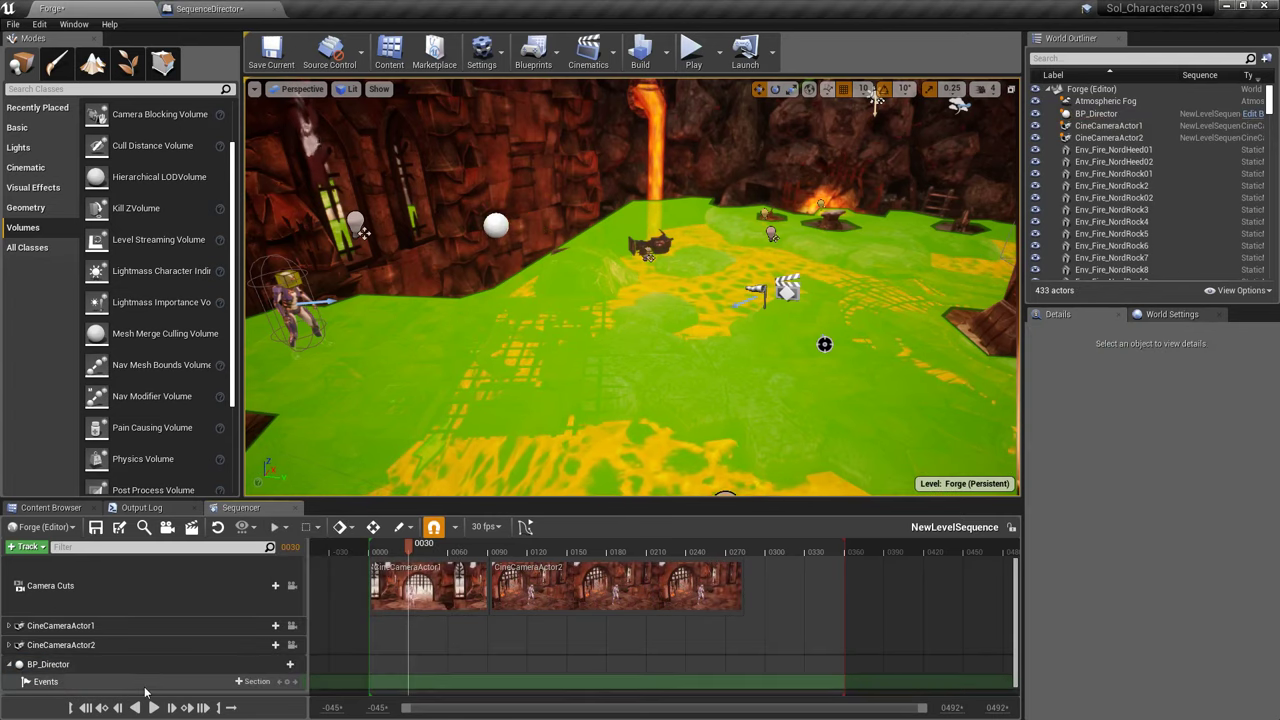
scroll(154, 681, down, 1)
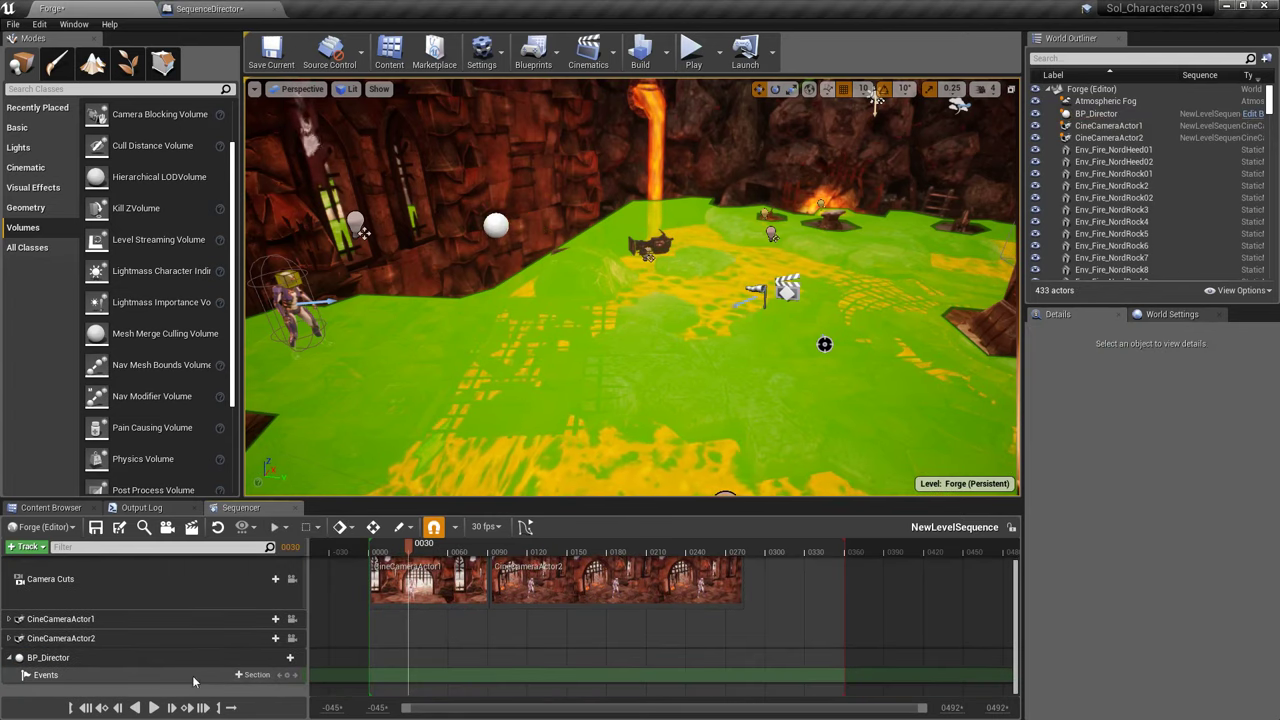
click(128, 674)
click(255, 675)
click(256, 688)
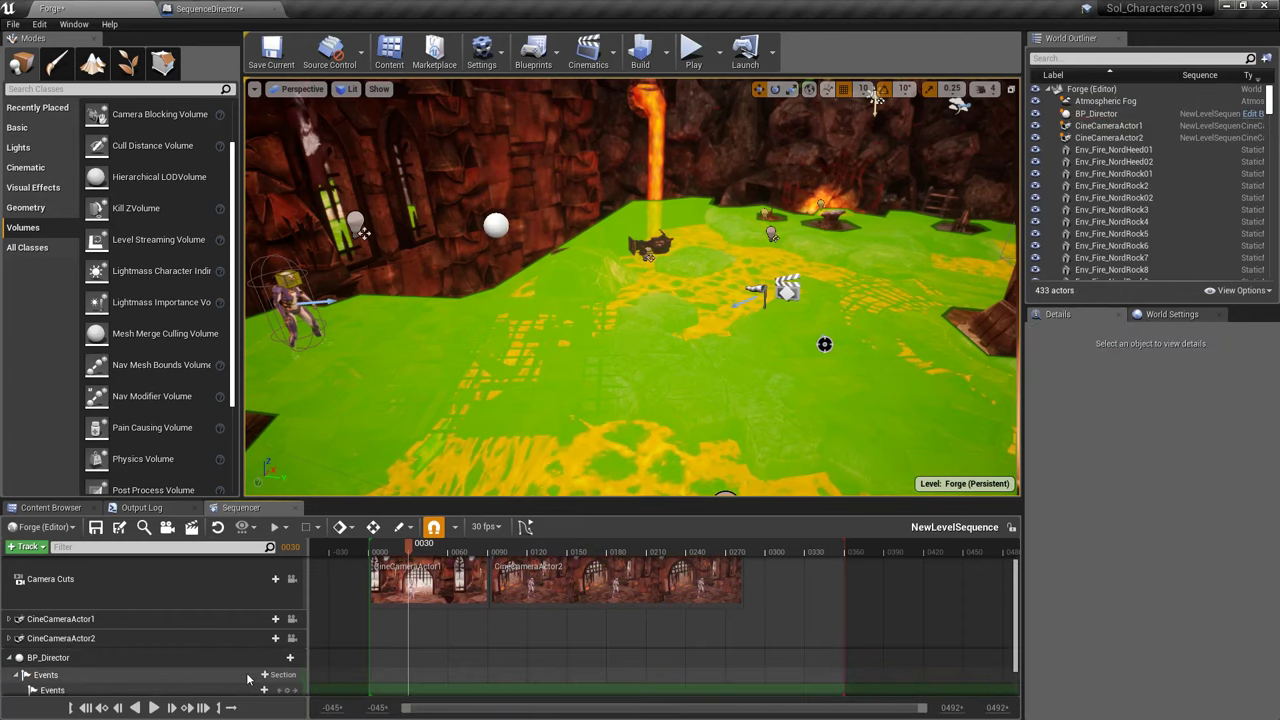
- Add a key at frame 60 on the first Events row under BP_Director
click(154, 662)
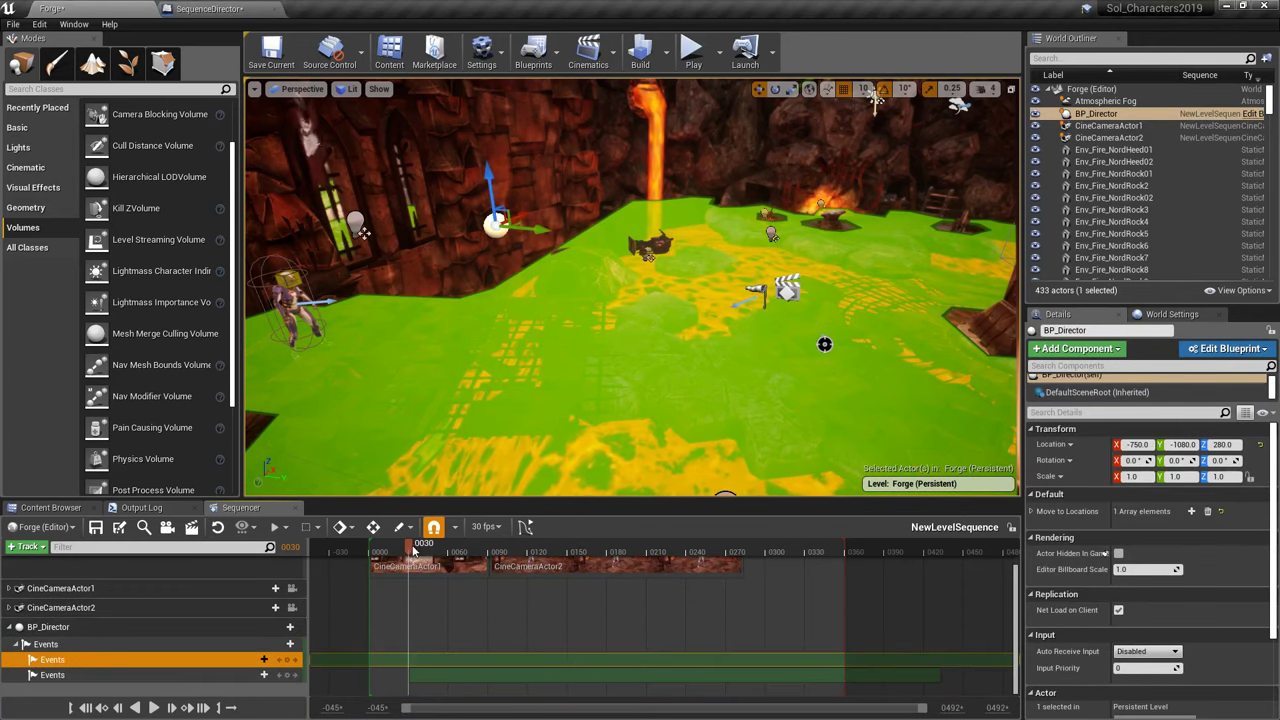
drag(413, 550, 450, 555)
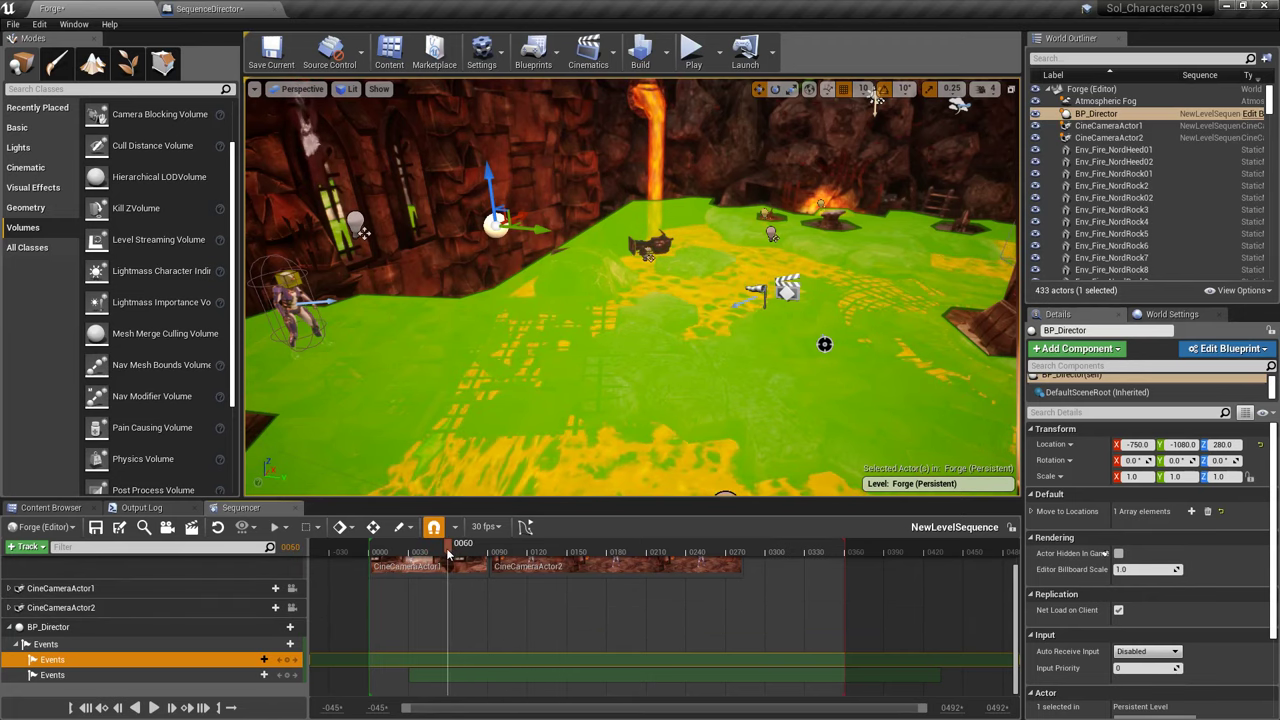
click(291, 661)
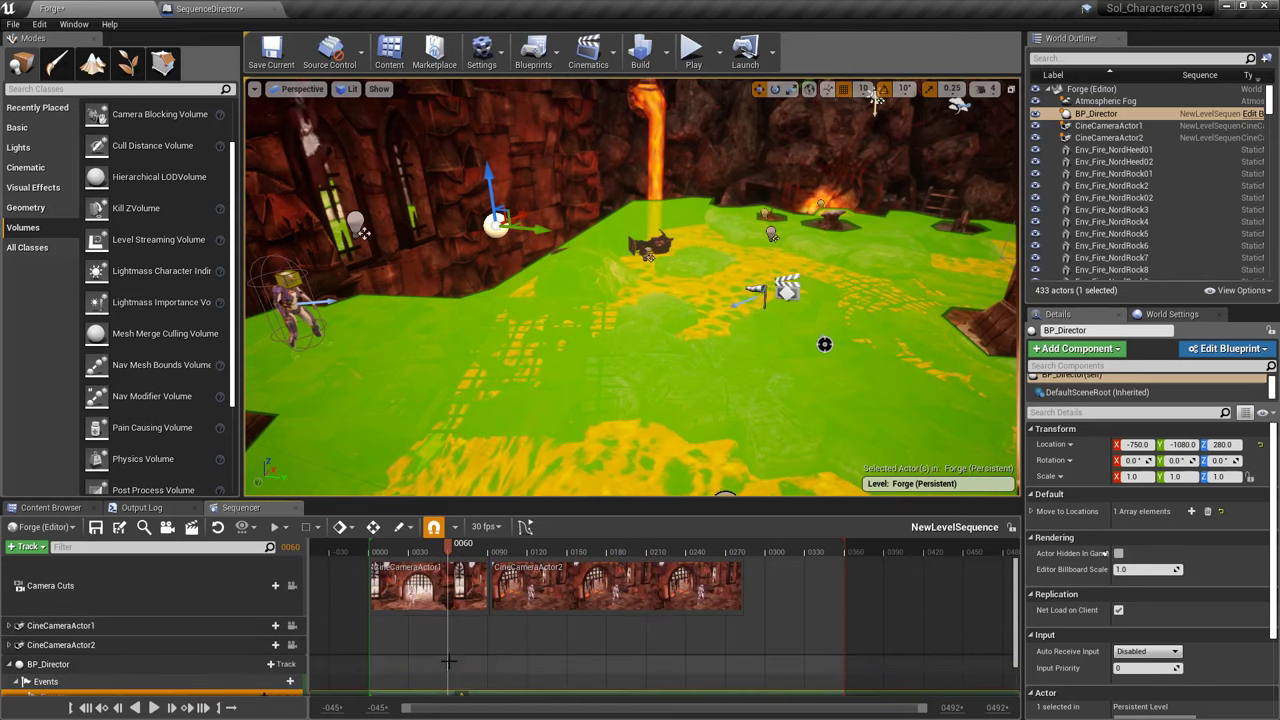
- Look through the quick-binding functions for the frame 60 event key, and bind it to a new endpoint
right_click(450, 660)
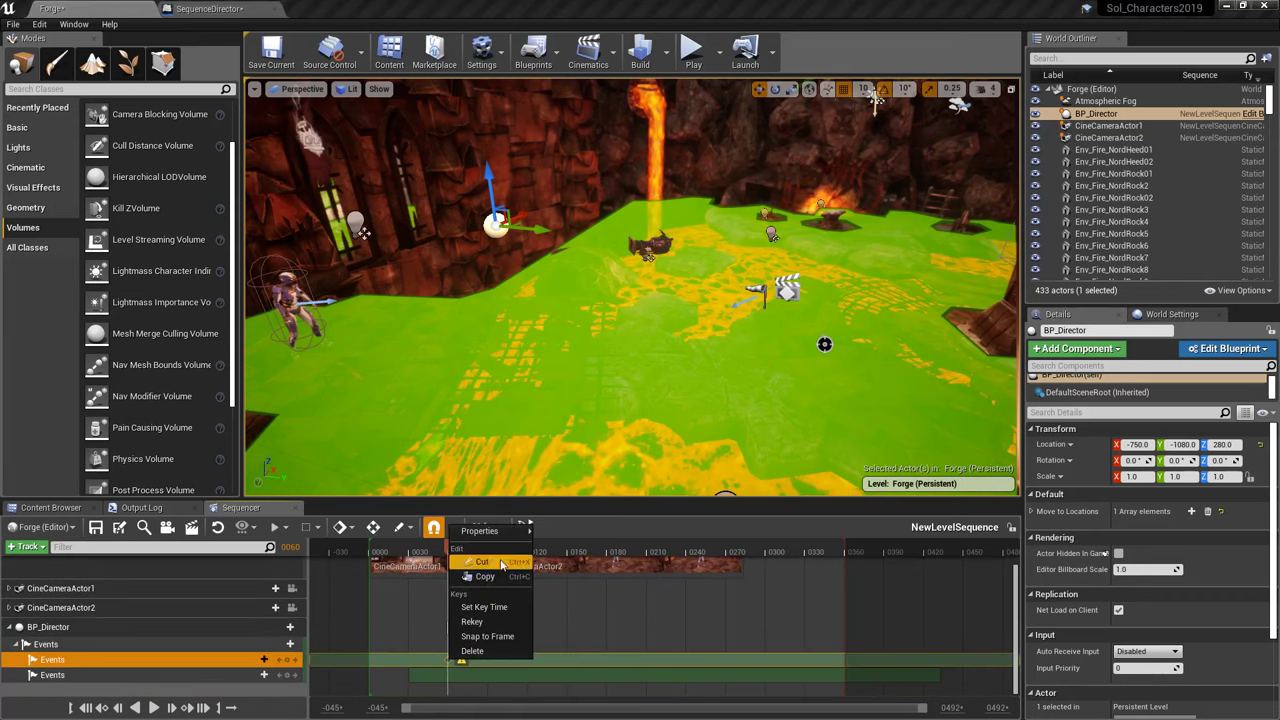
mouse_move(483, 531)
click(645, 565)
mouse_move(658, 594)
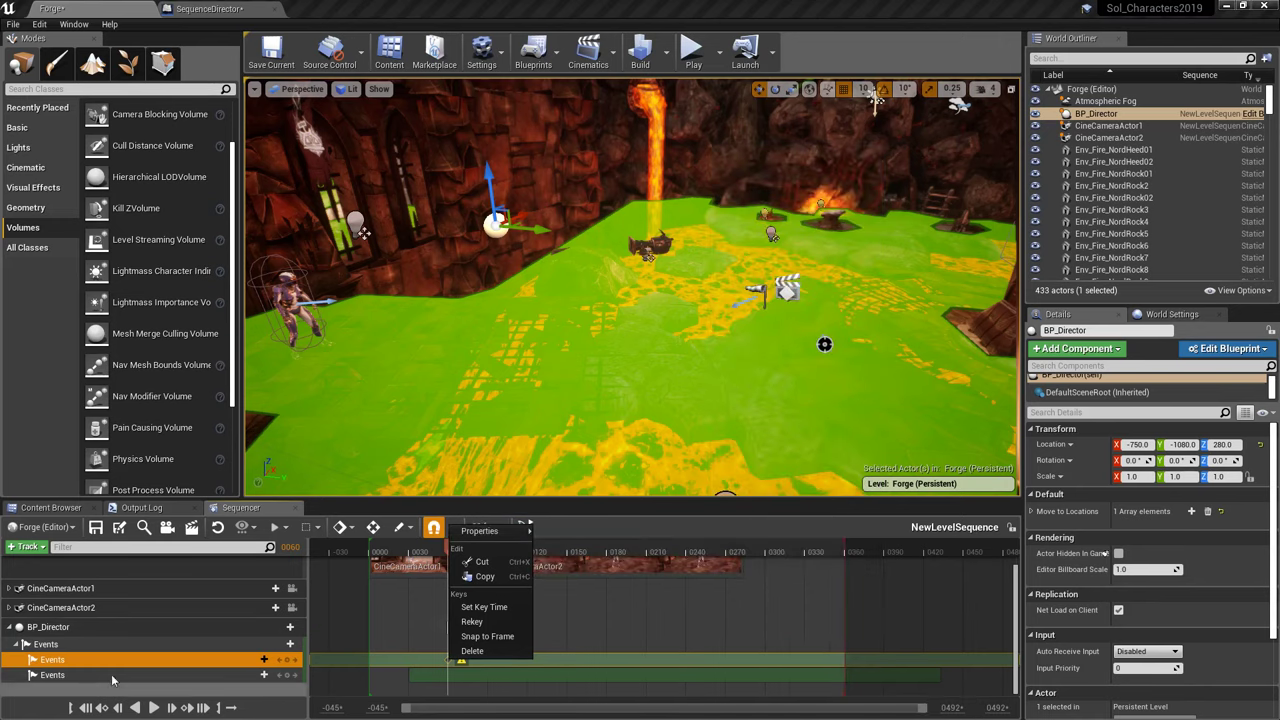
click(627, 565)
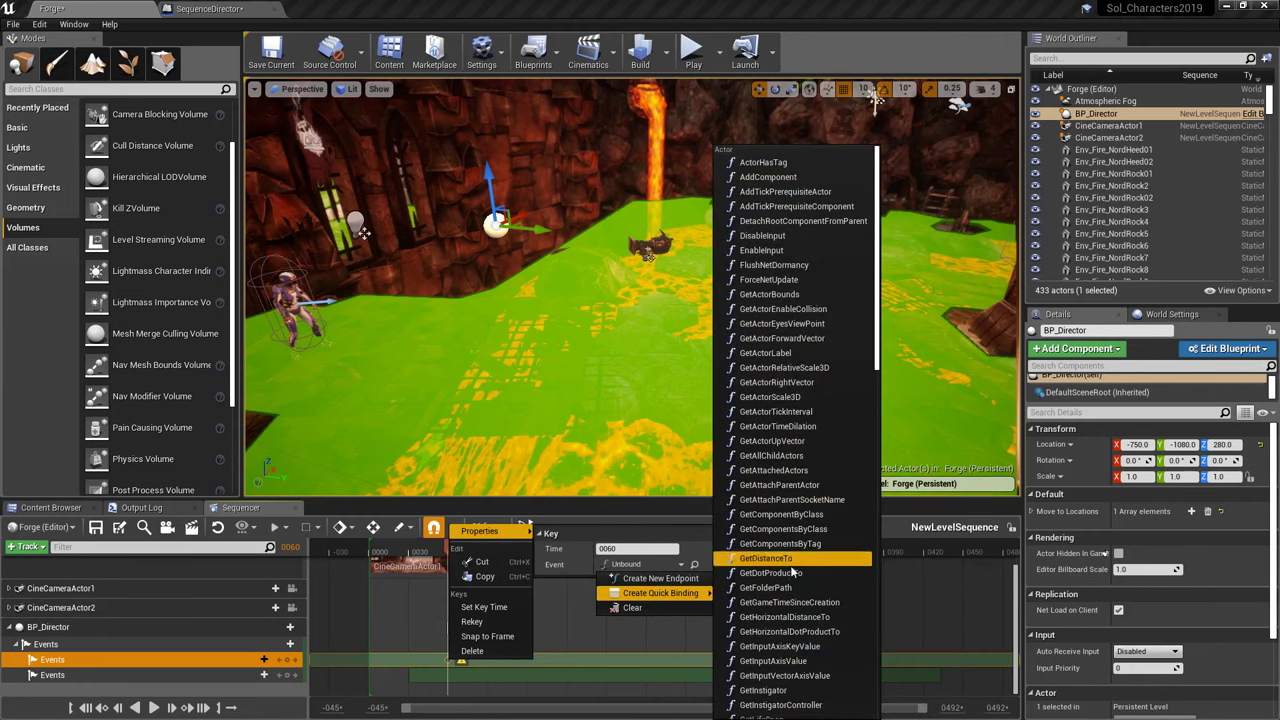
scroll(800, 627, down, 5)
scroll(800, 627, down, 10)
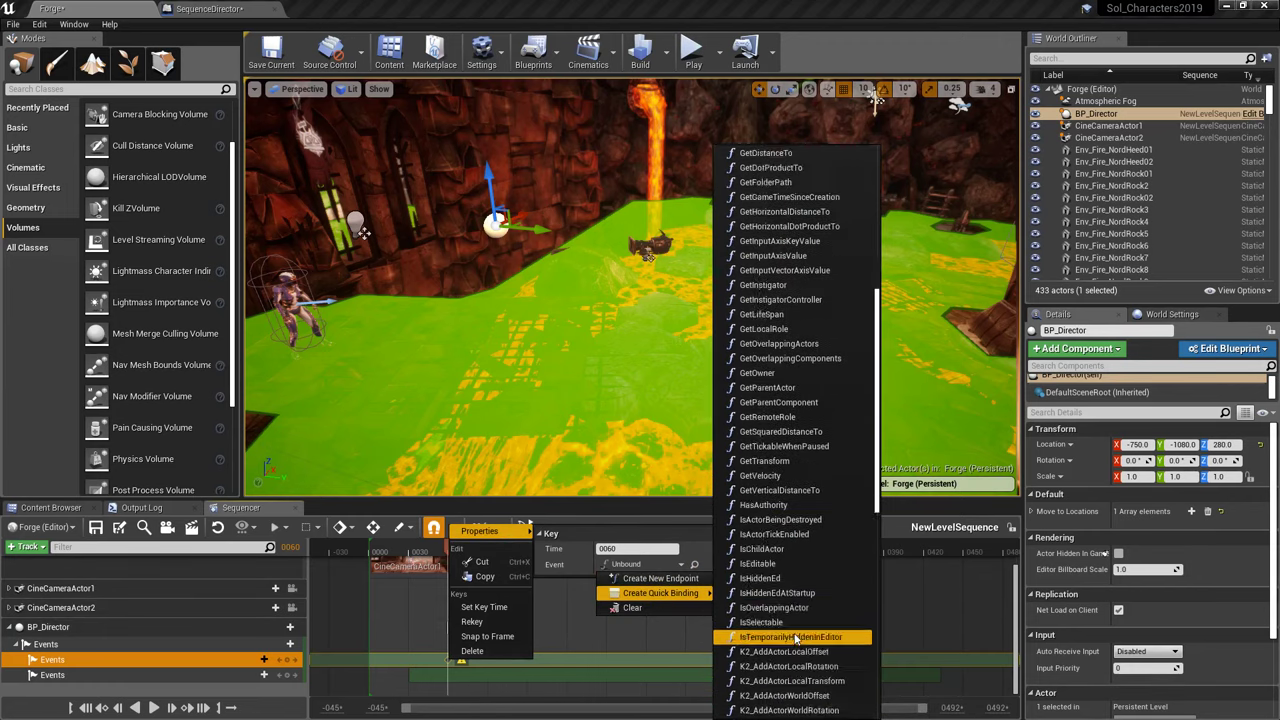
drag(864, 658, 852, 273)
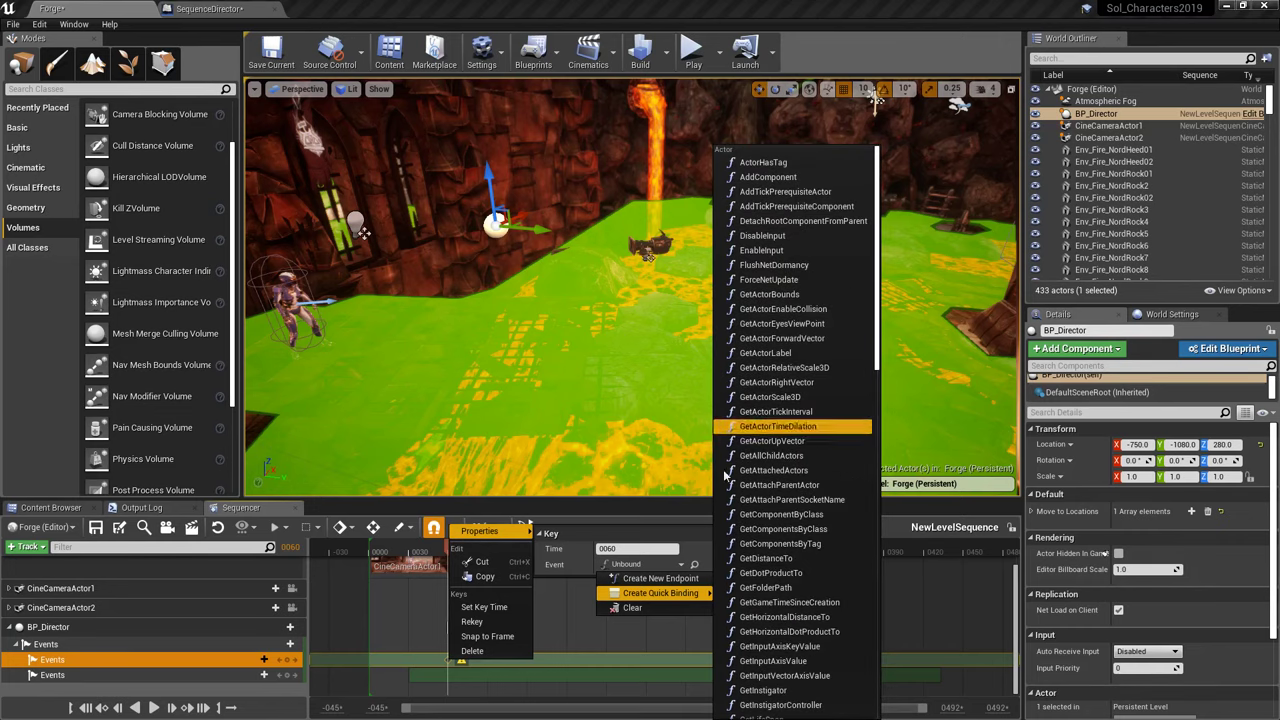
click(656, 579)
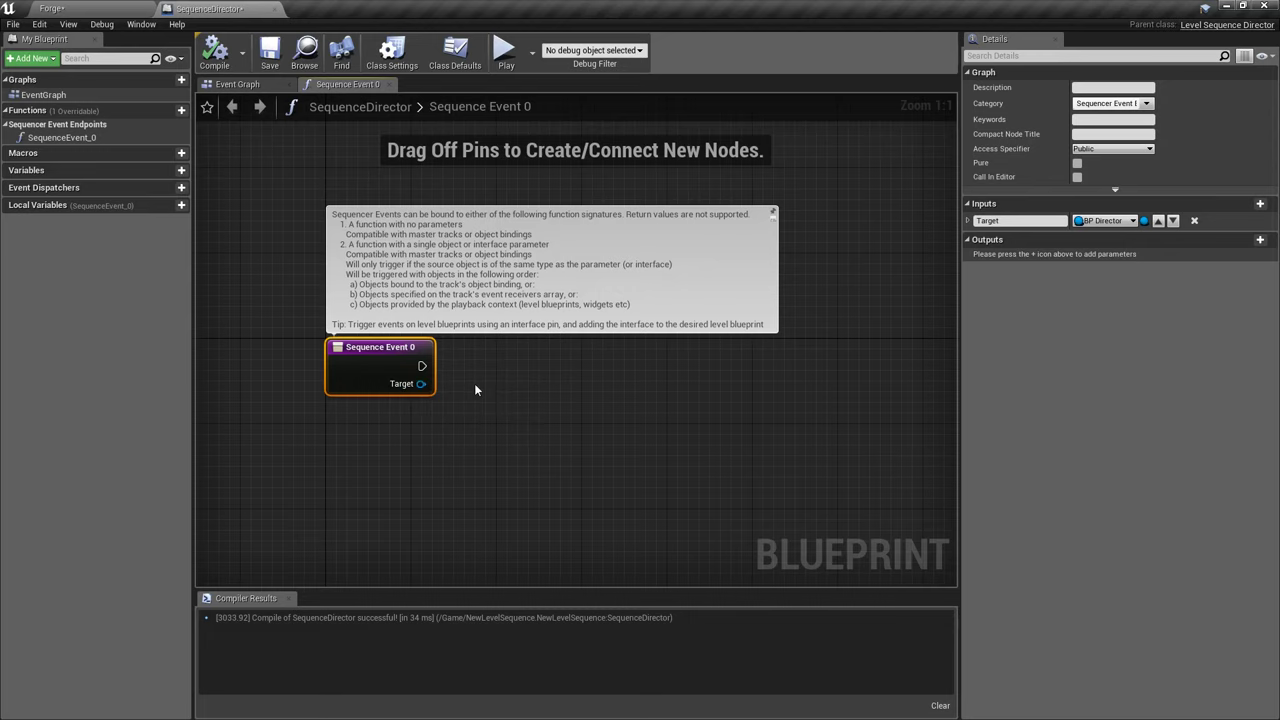
- Add a Go to 1 call from the Target output of Sequence Event 0 and align it beside the event node
right_drag(442, 377, 391, 379)
drag(377, 397, 424, 427)
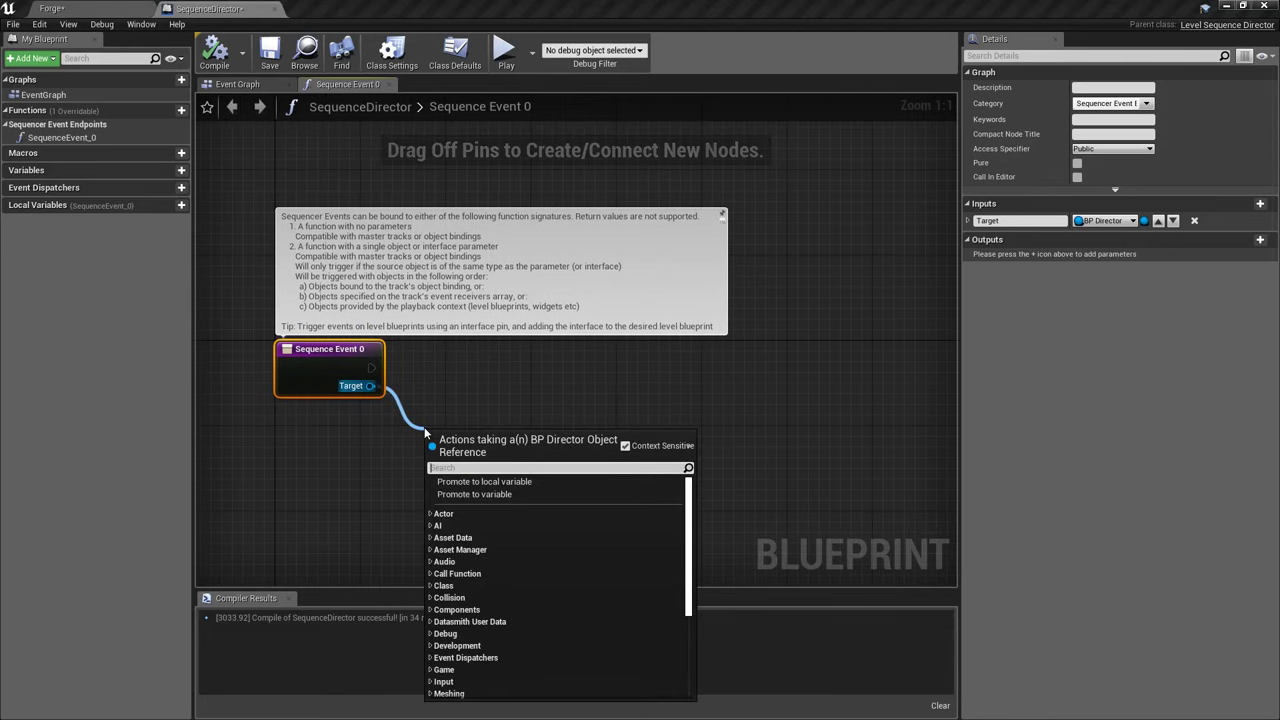
text(go to)
key(Return)
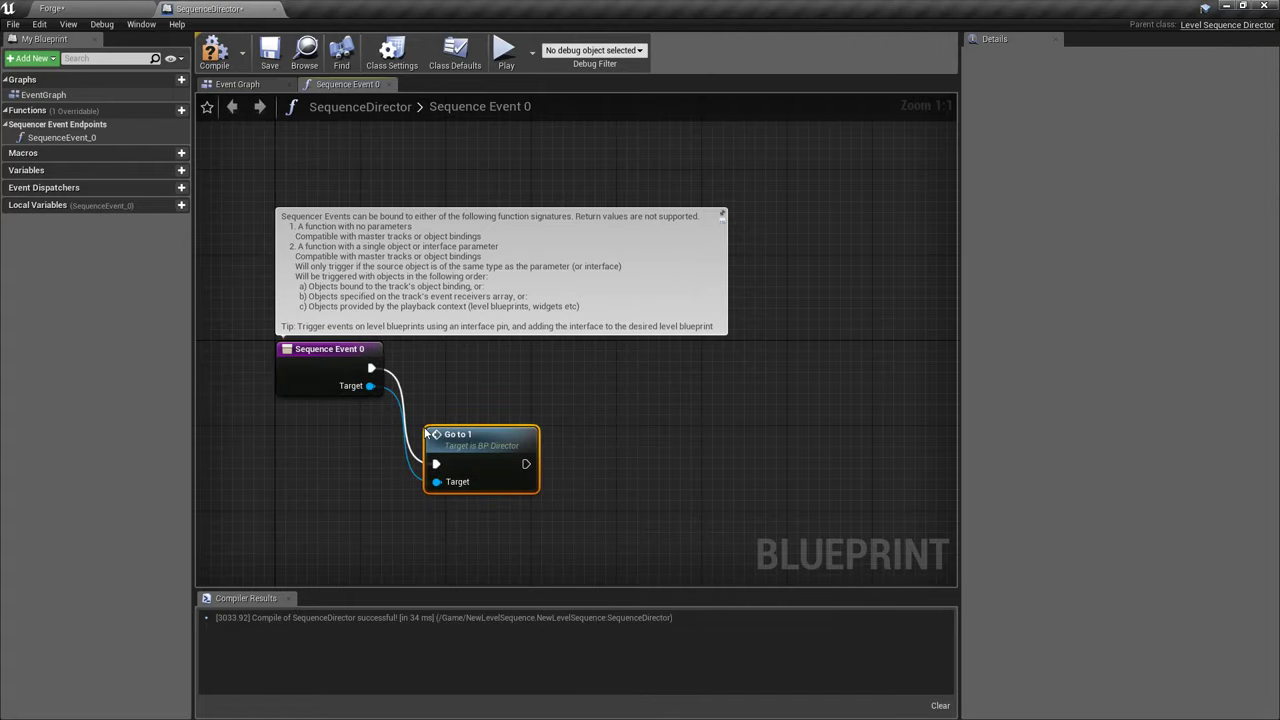
drag(476, 441, 470, 352)
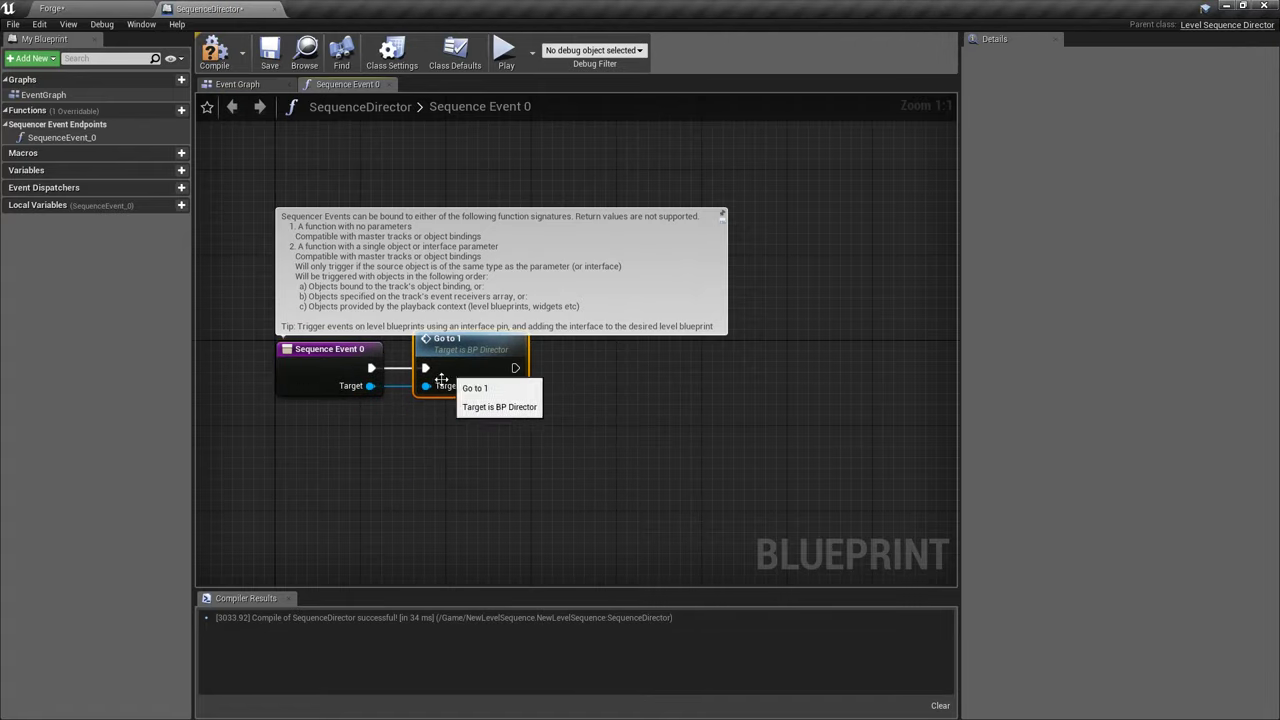
- Rename the SequenceEvent_0 endpoint as GoTo1
click(345, 354)
click(51, 140)
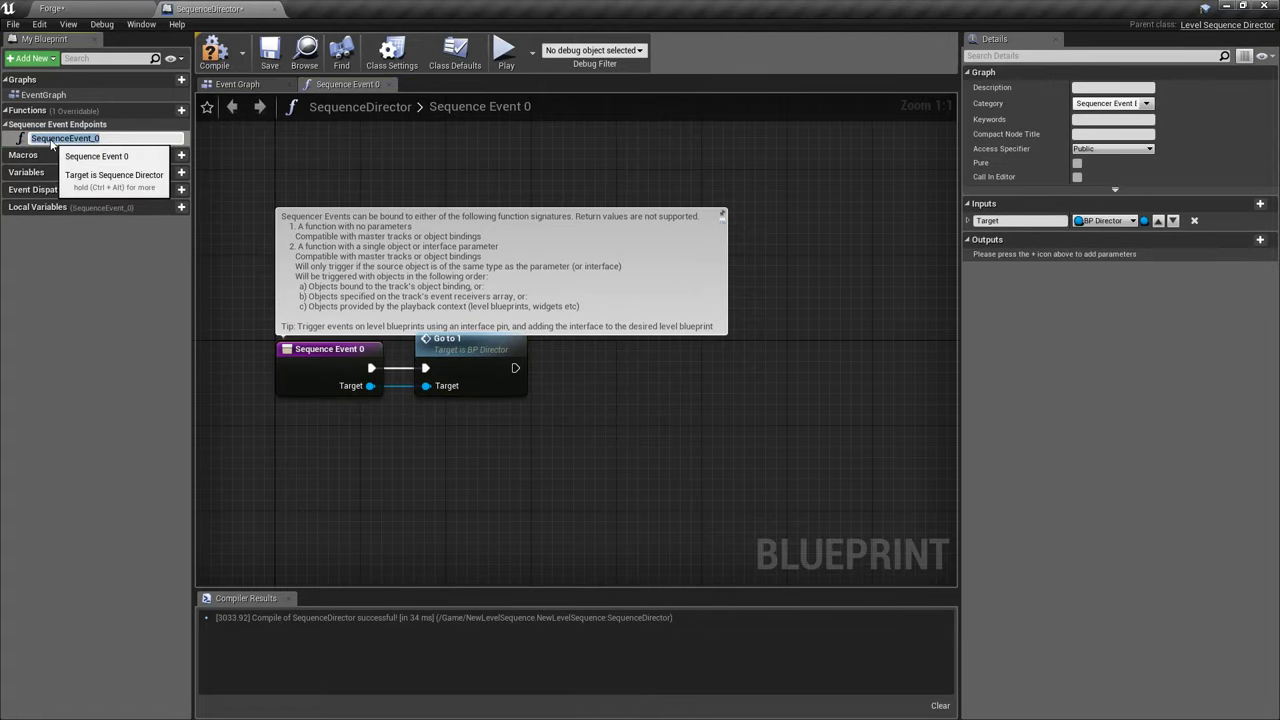
text(GoTo1)
key(Return)
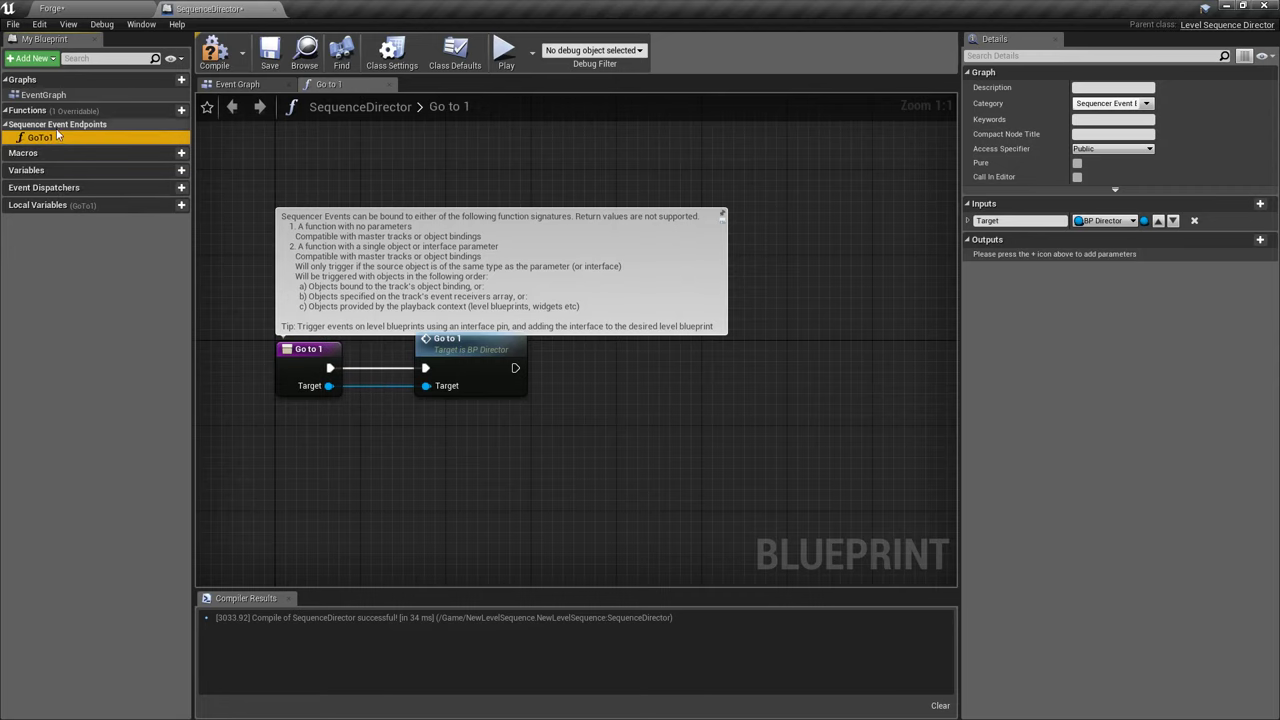
right_drag(449, 468, 536, 495)
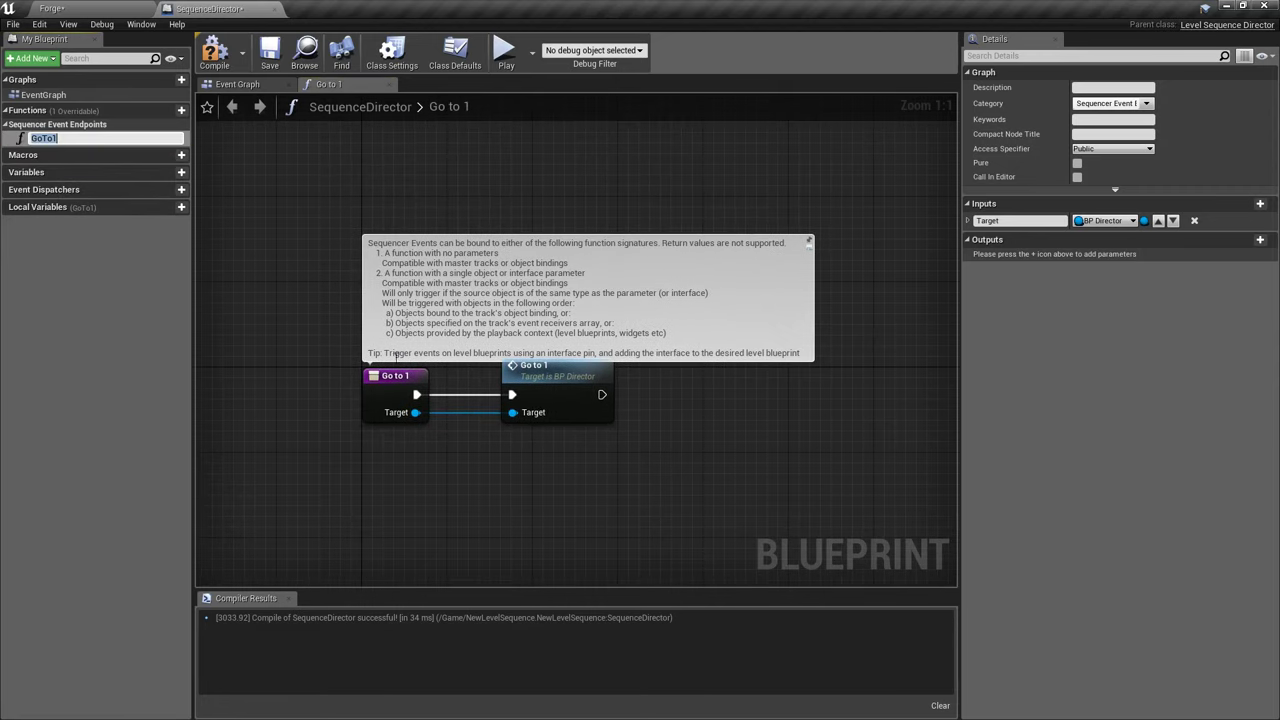
drag(323, 363, 490, 481)
right_drag(507, 483, 447, 483)
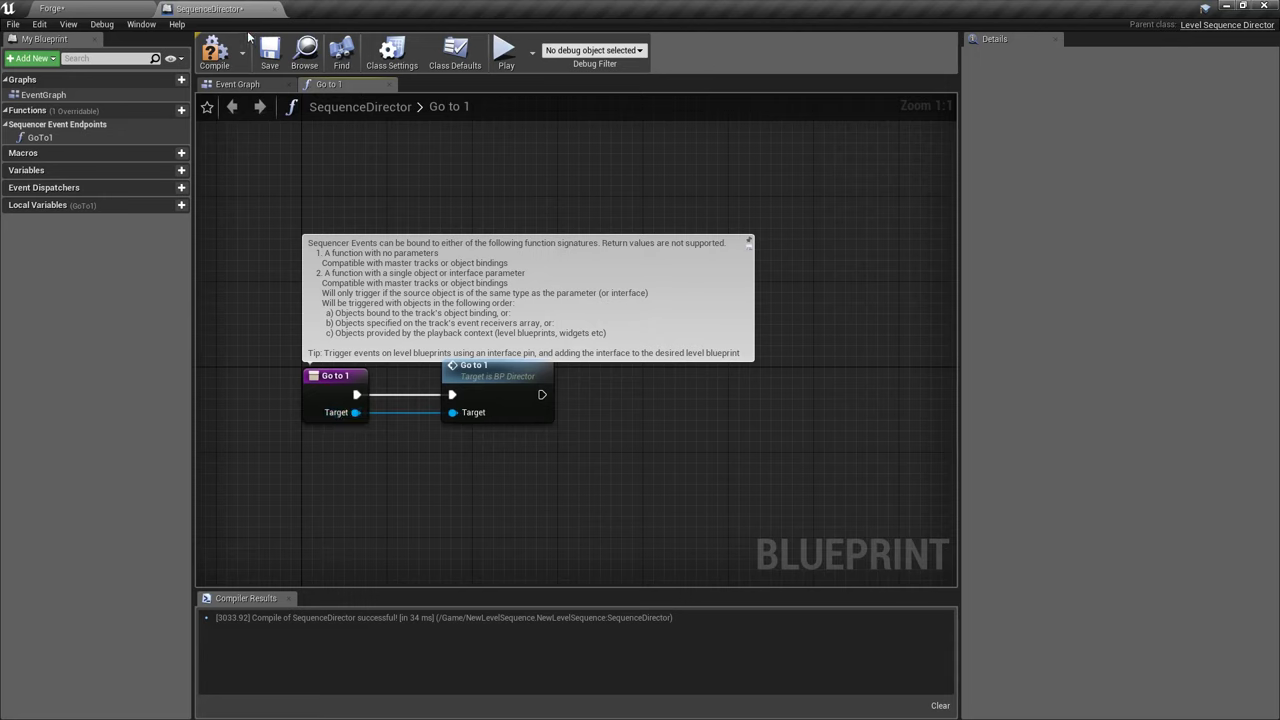
- Move the Go to 1 call closer to the function's entry node and clear the entry node's comment text
click(130, 7)
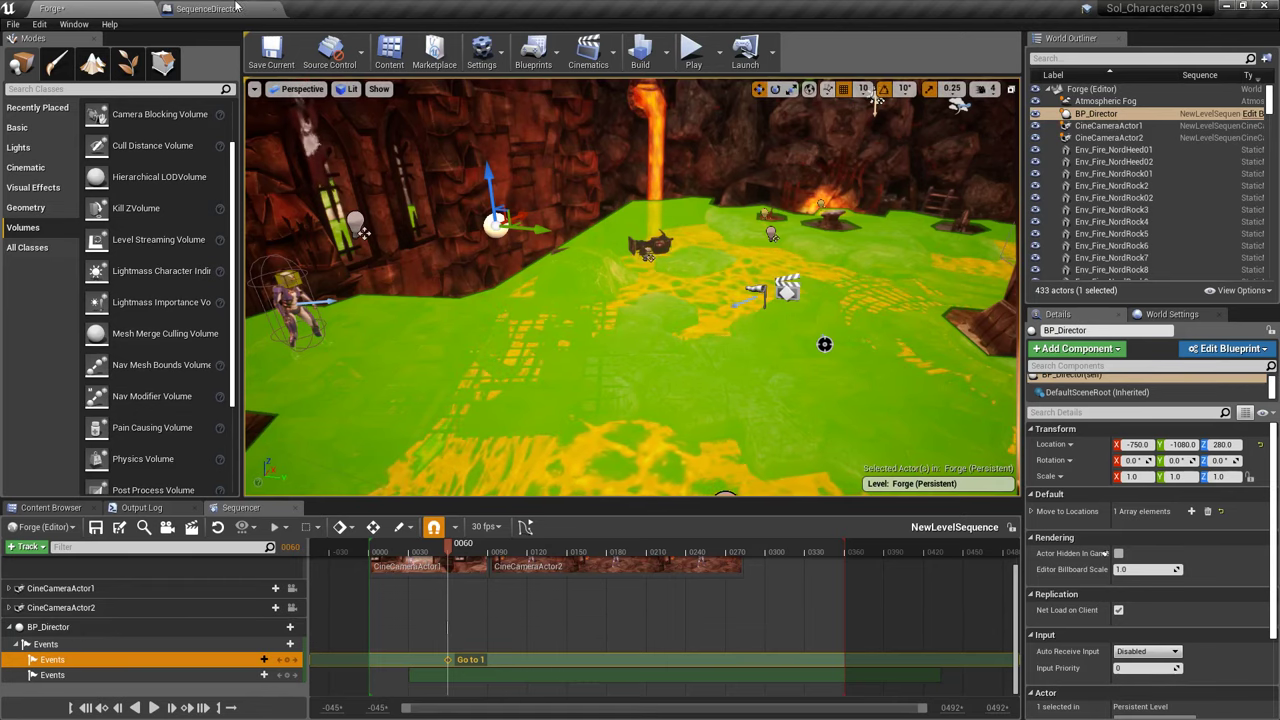
click(205, 8)
drag(490, 400, 455, 400)
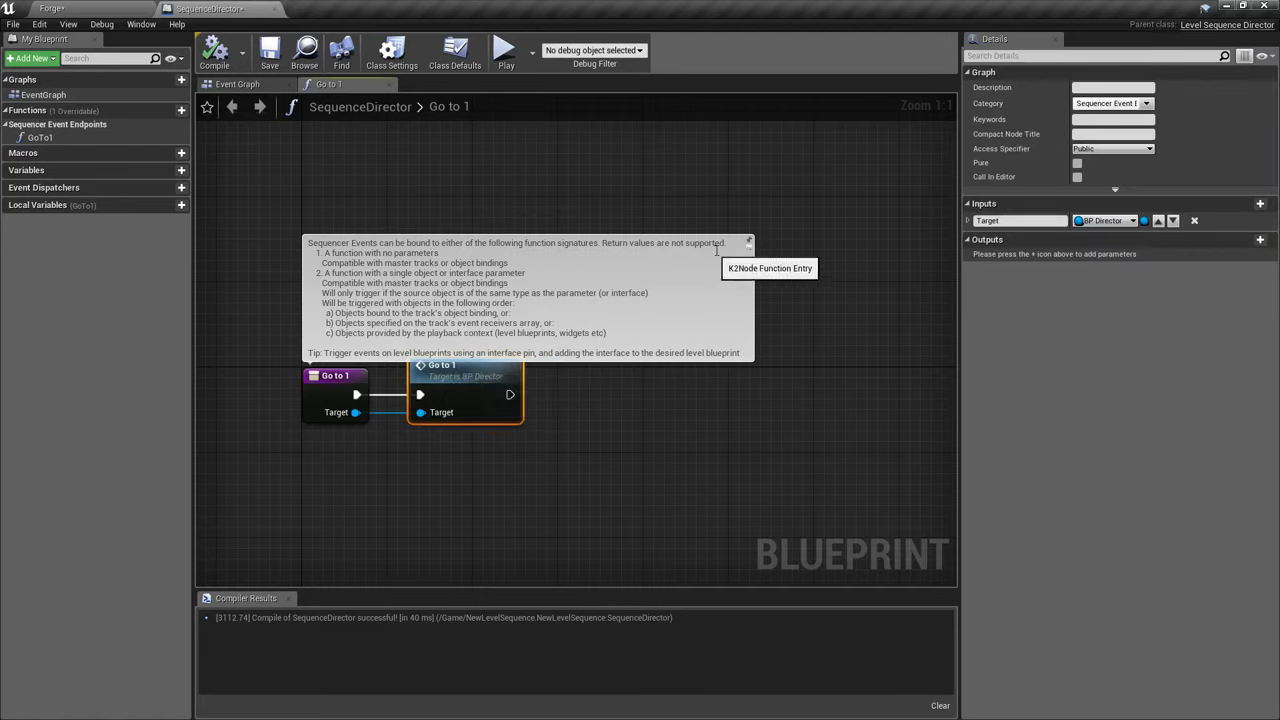
click(672, 381)
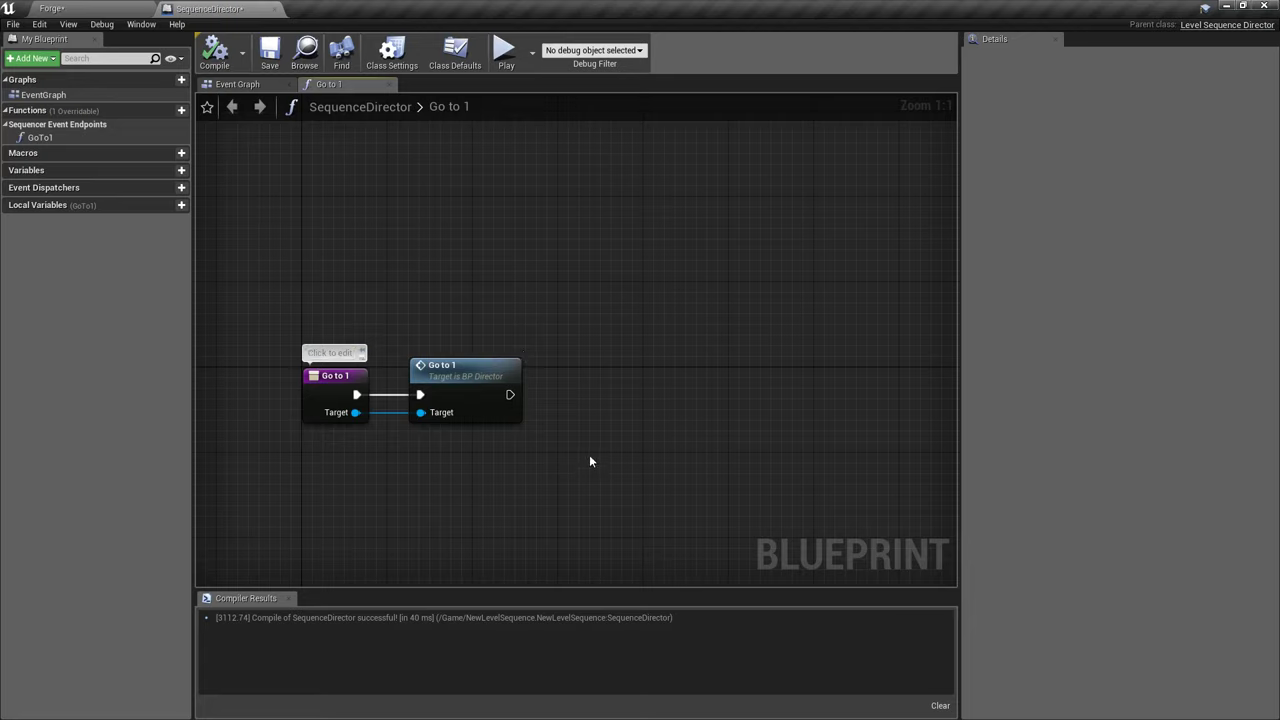
- Compile and save the SequenceDirector blueprint
click(470, 368)
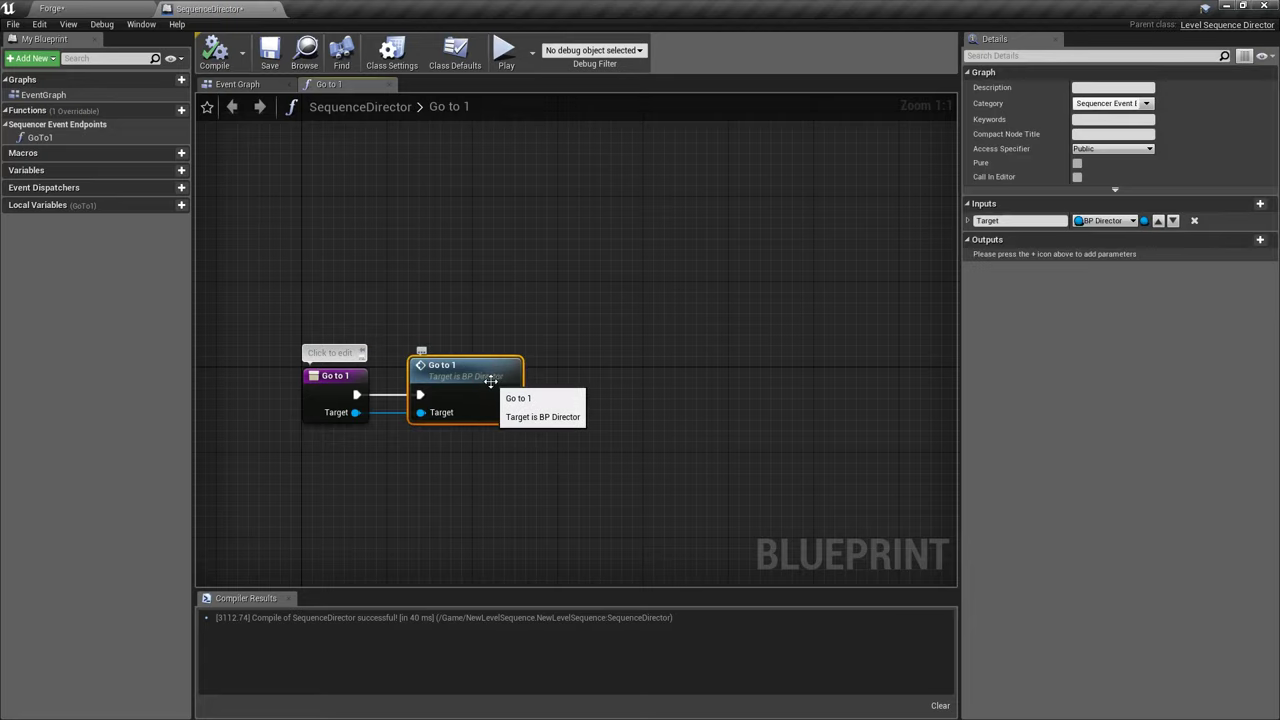
click(214, 50)
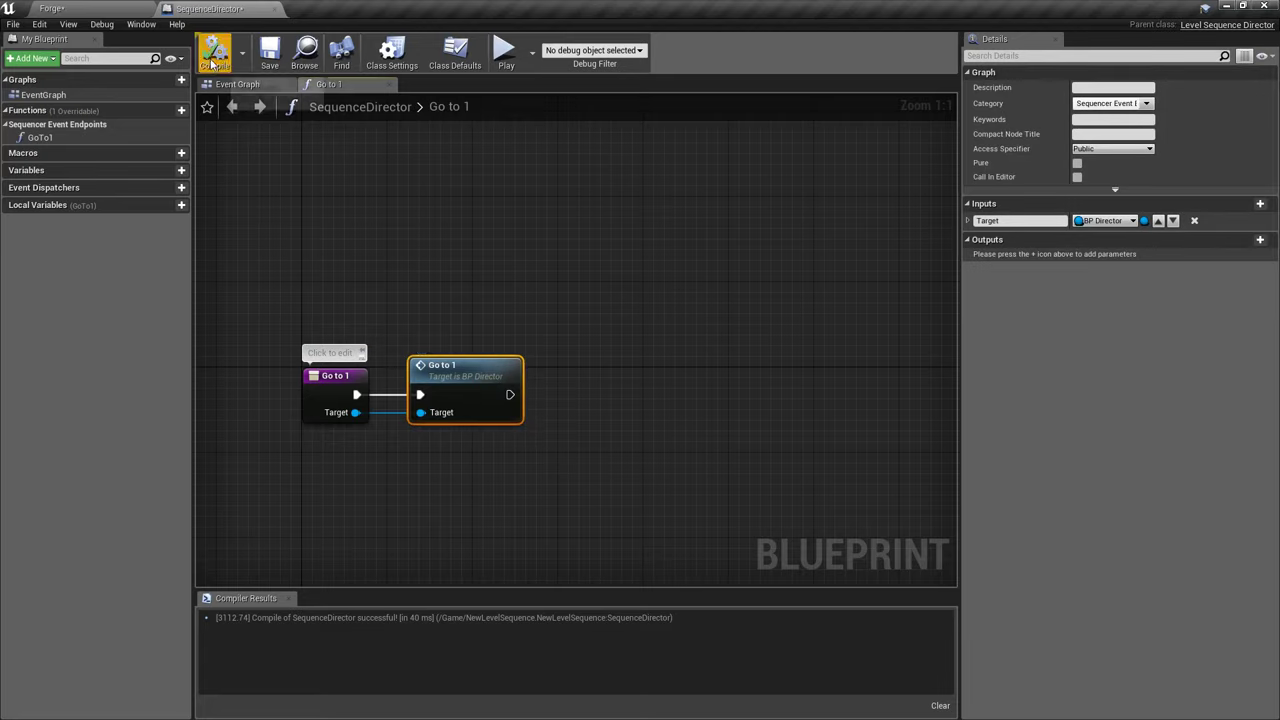
click(268, 55)
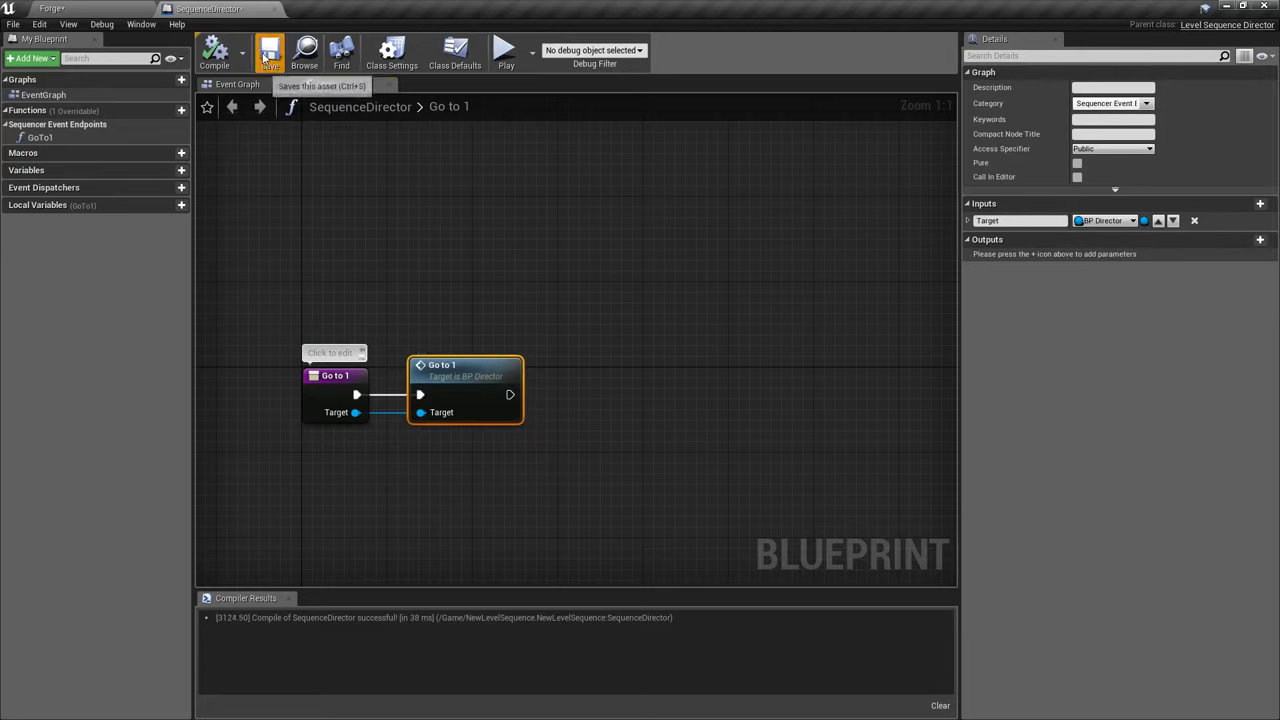
- Playtest the Forge level to check the character's movement from the GoTo1 event, and stop it
click(52, 8)
click(690, 56)
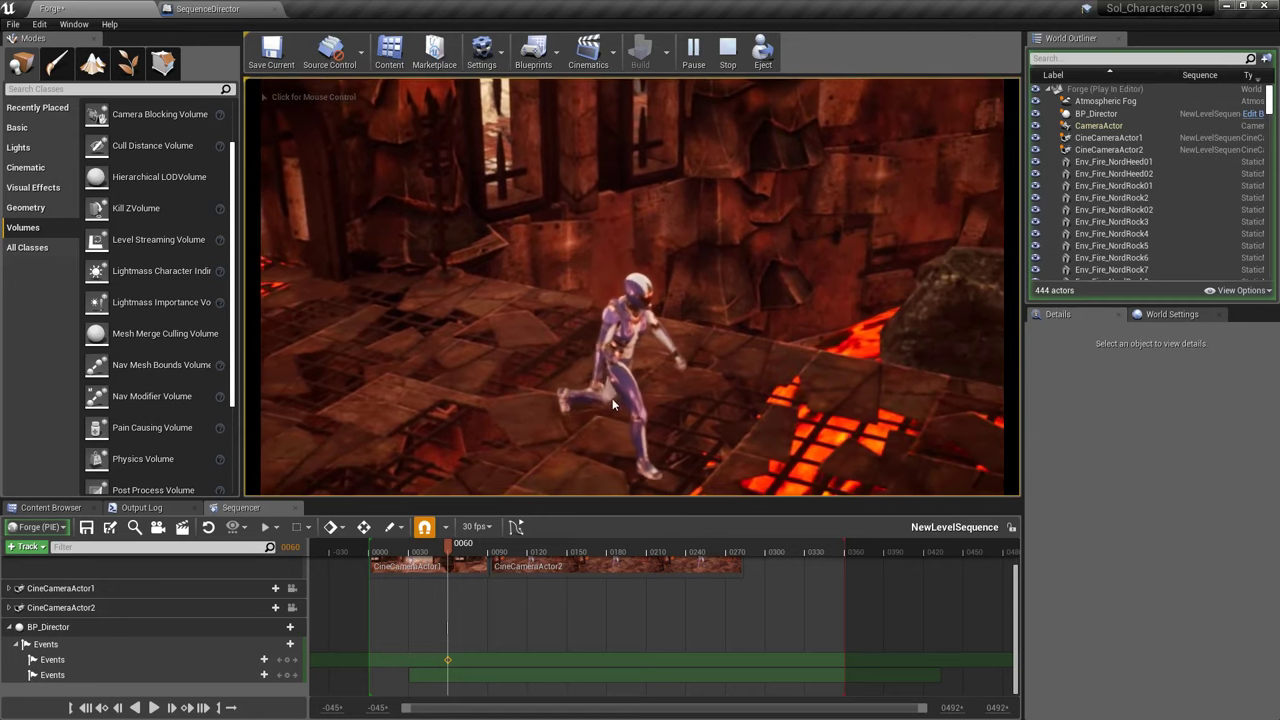
click(722, 46)
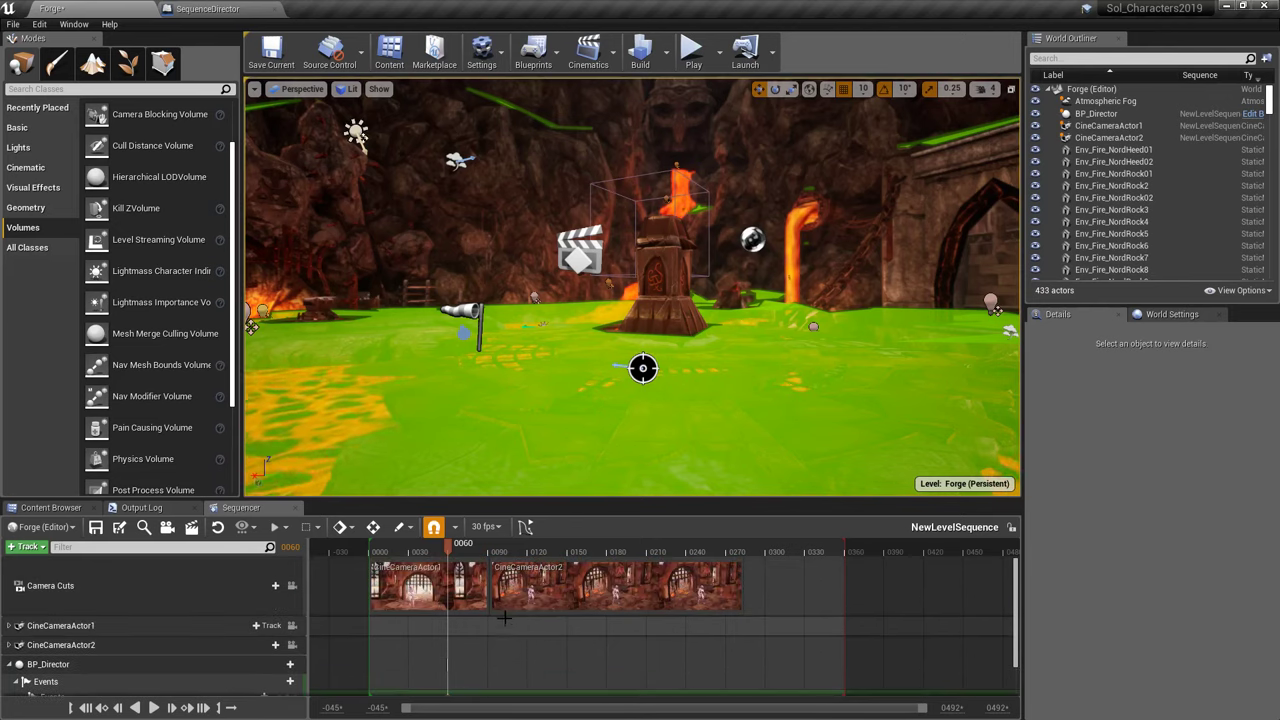
- Shift the camera cut between CineCameraActor1 and CineCameraActor2 to frame 60, in line with the event key
scroll(452, 665, down, 1)
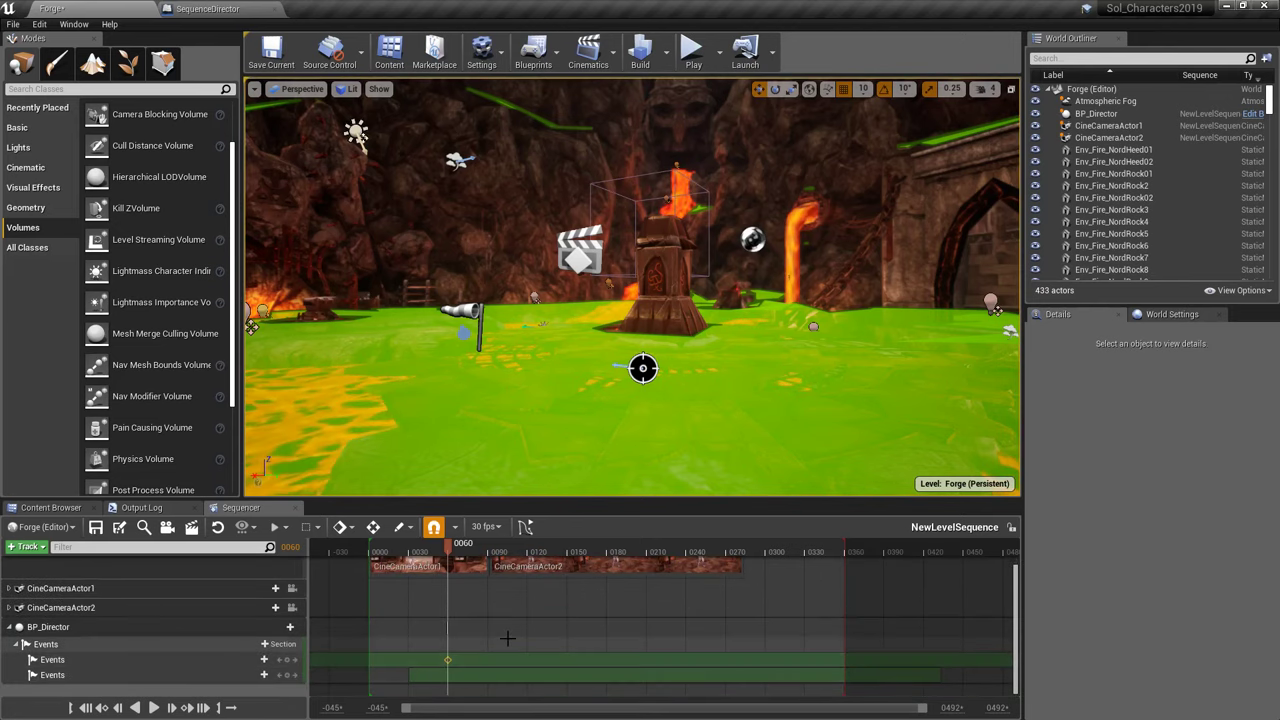
scroll(448, 662, up, 1)
drag(488, 580, 468, 580)
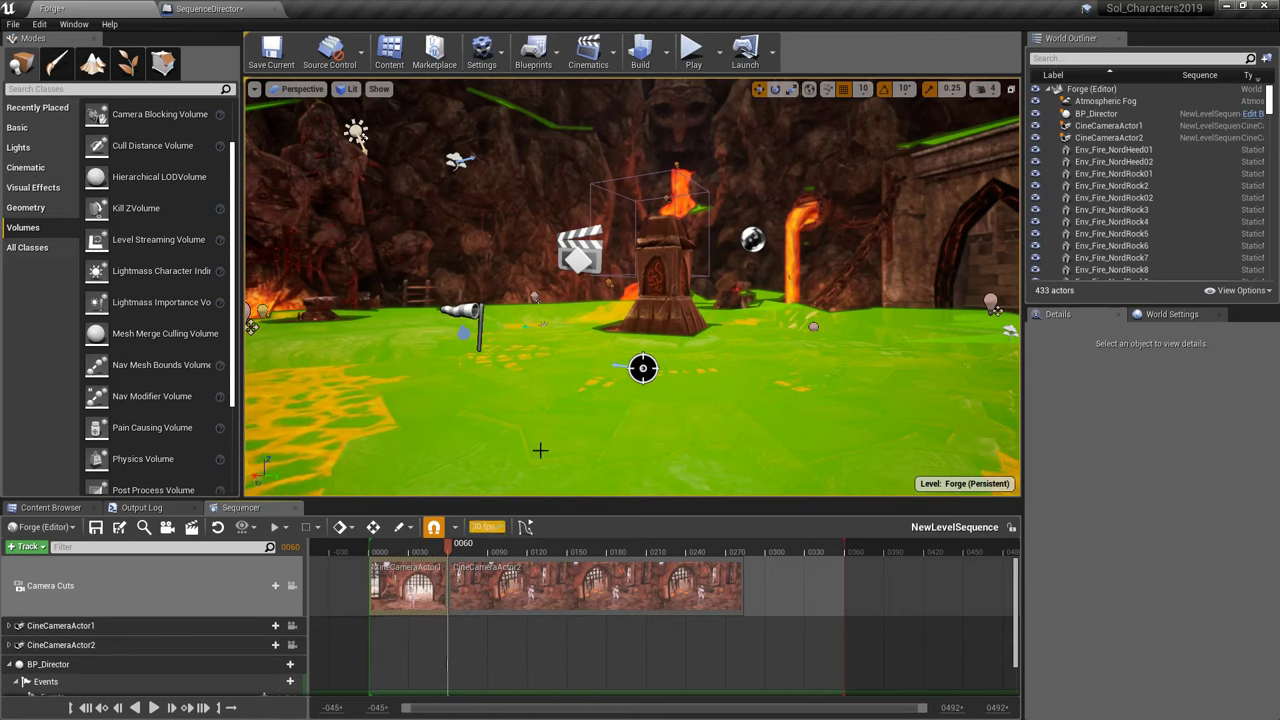
- Playtest the level and scrub the sequence to compare the camera cut timing with the character's movement
click(692, 50)
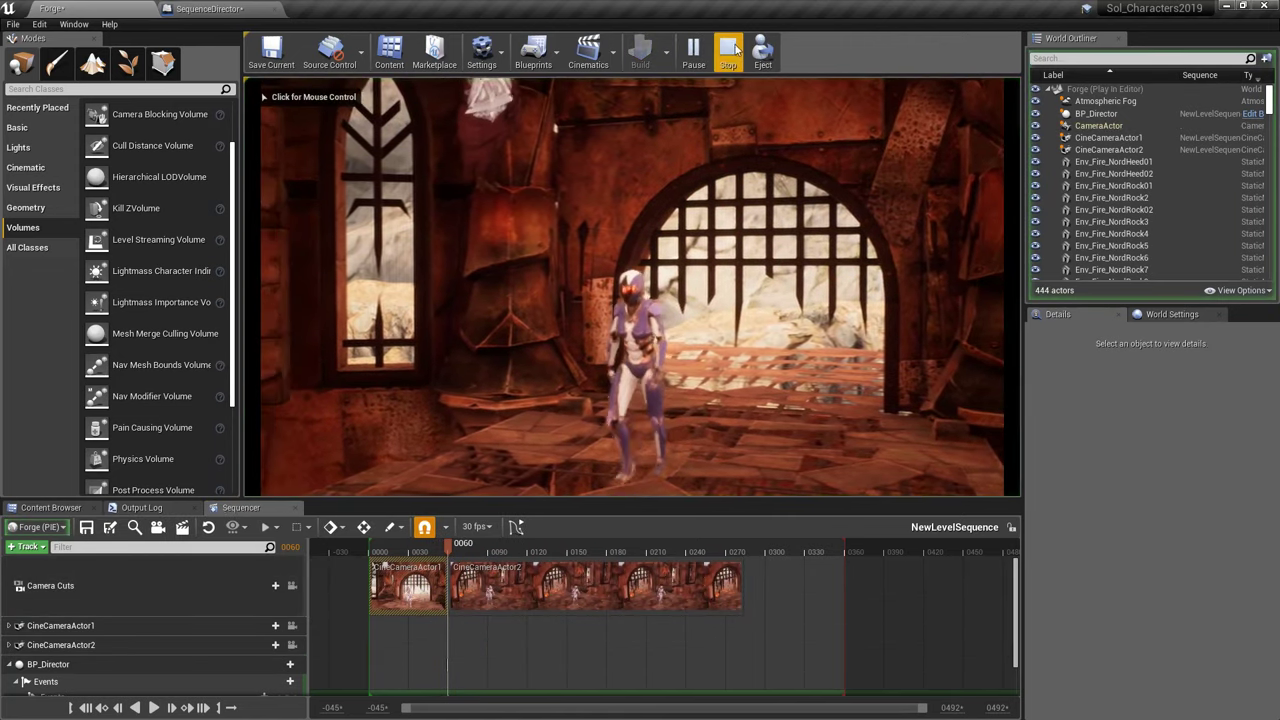
click(730, 50)
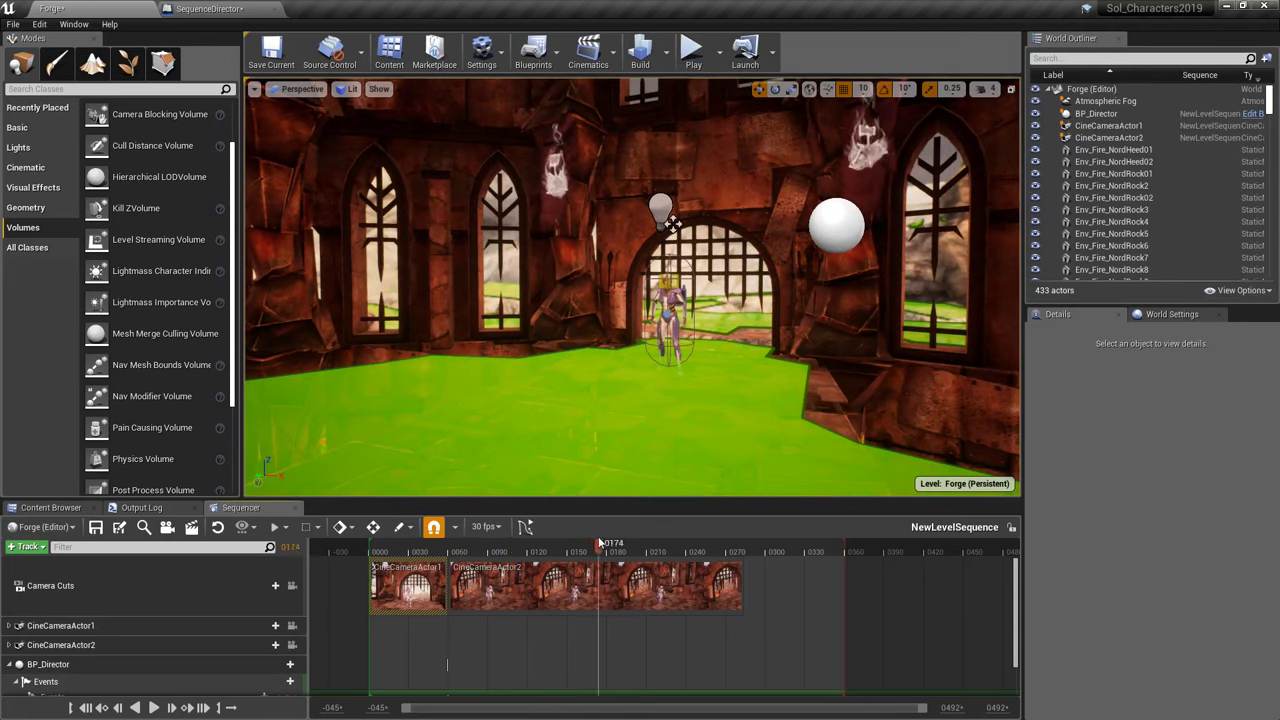
scroll(476, 560, down, 2)
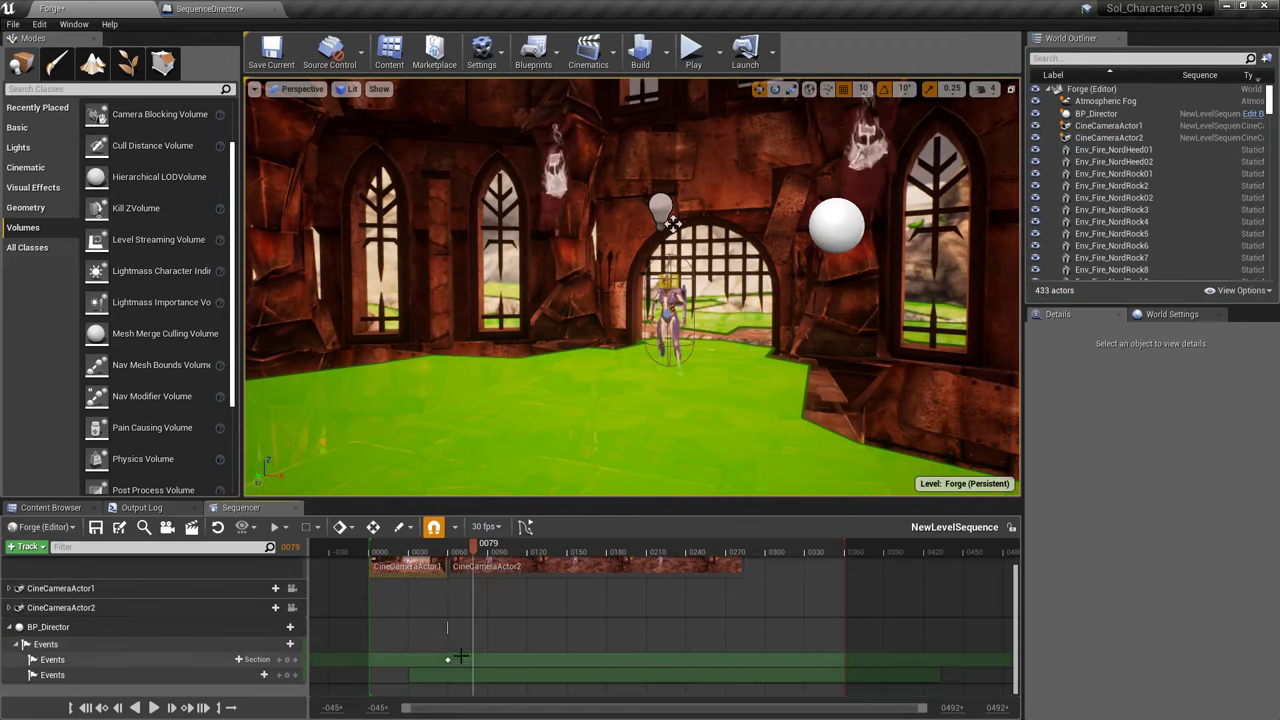
scroll(477, 556, up, 2)
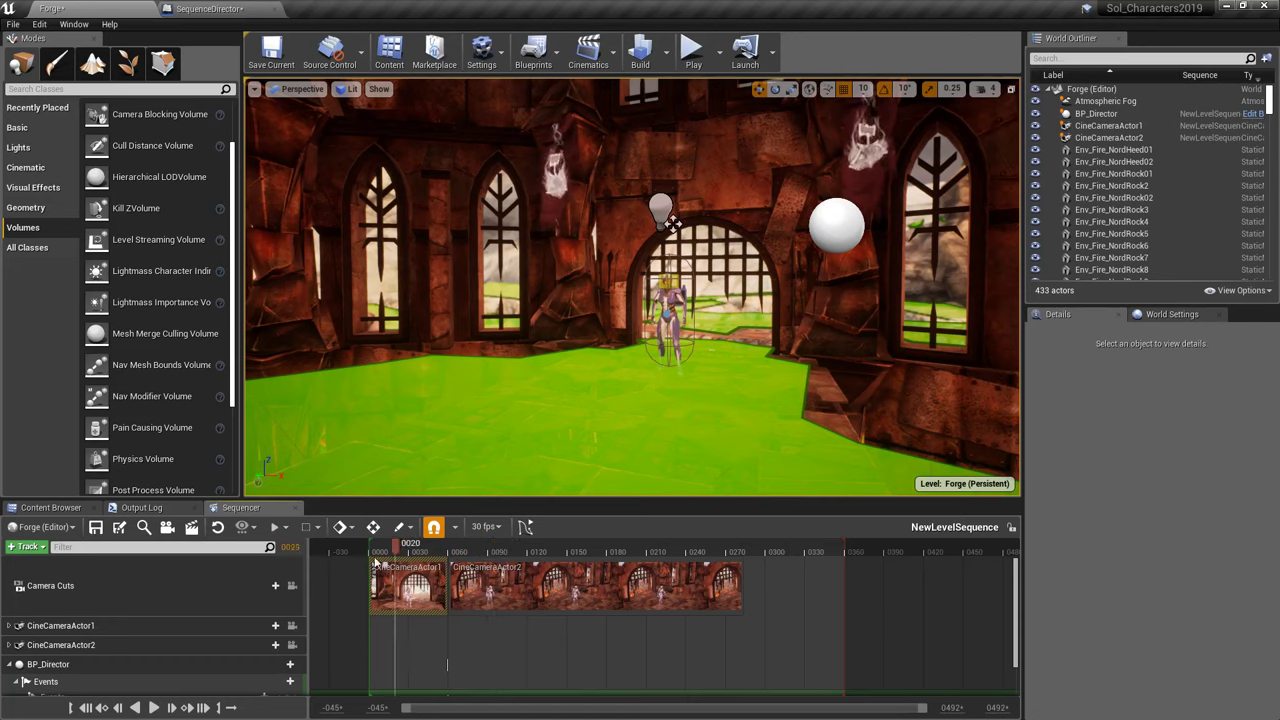
click(692, 50)
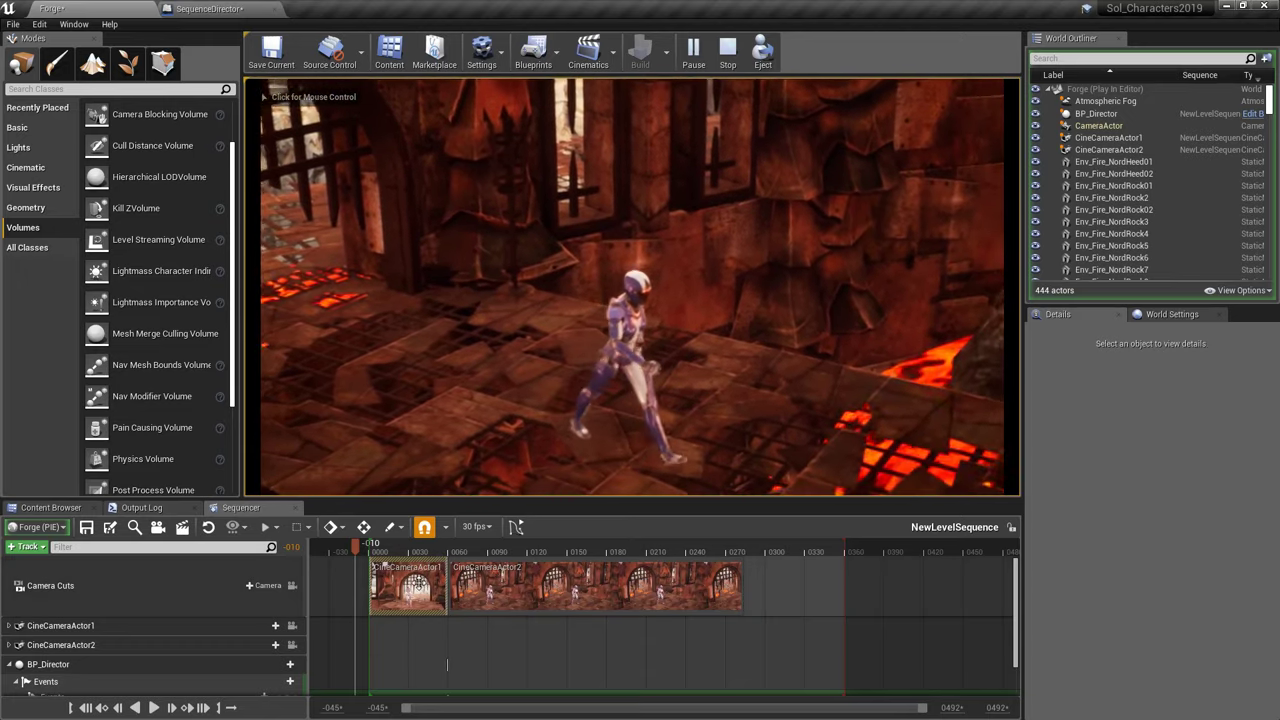
scroll(448, 662, down, 2)
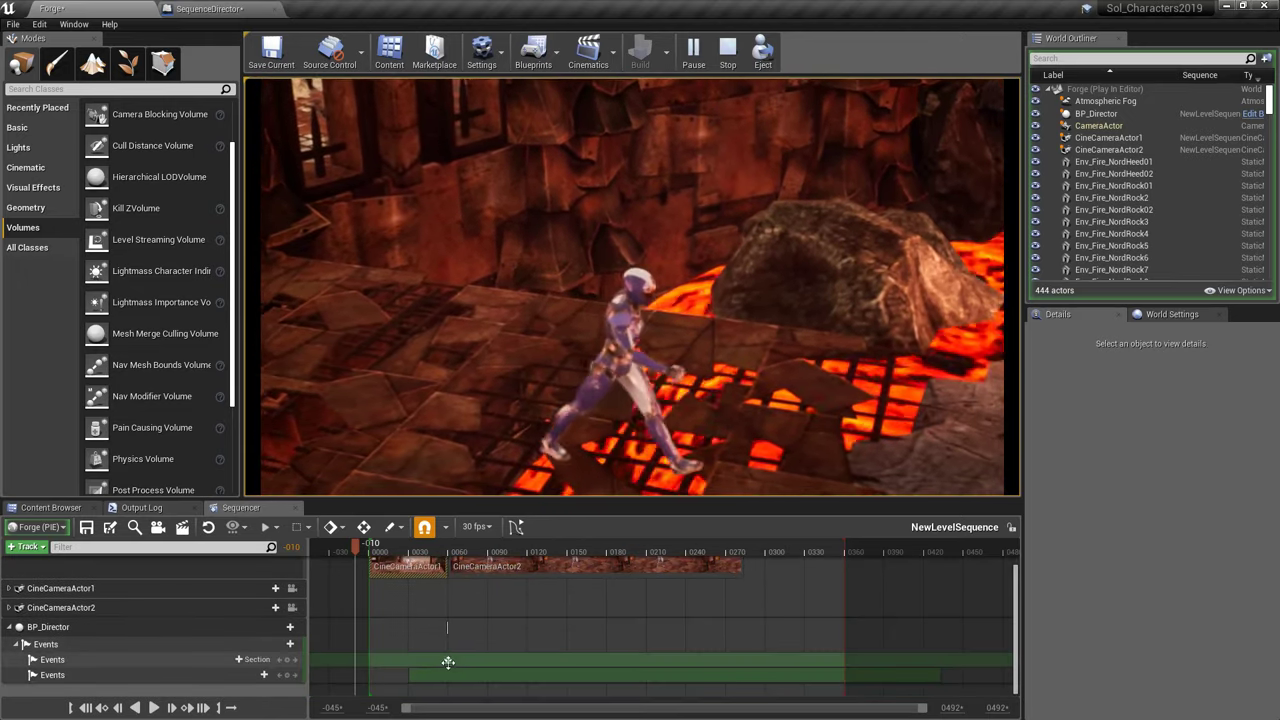
scroll(448, 662, up, 2)
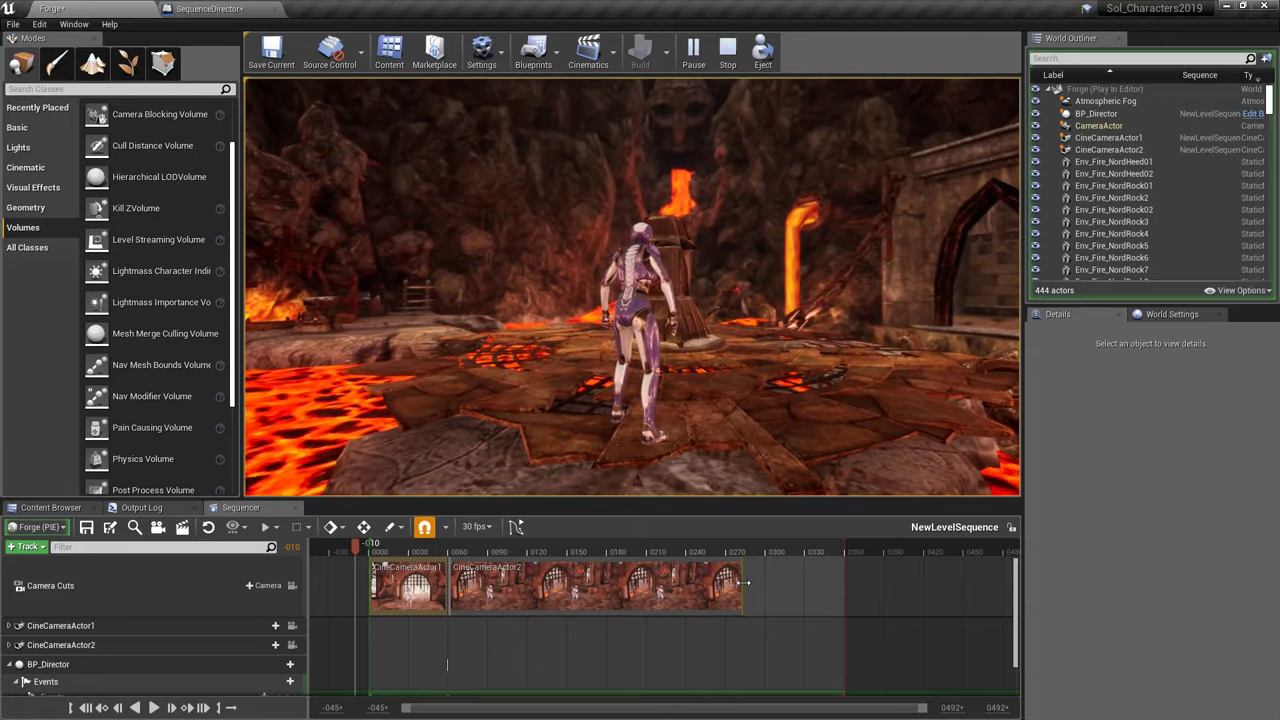
mouse_move(743, 583)
mouse_down()
mouse_move(865, 581)
mouse_move(742, 579)
mouse_up()
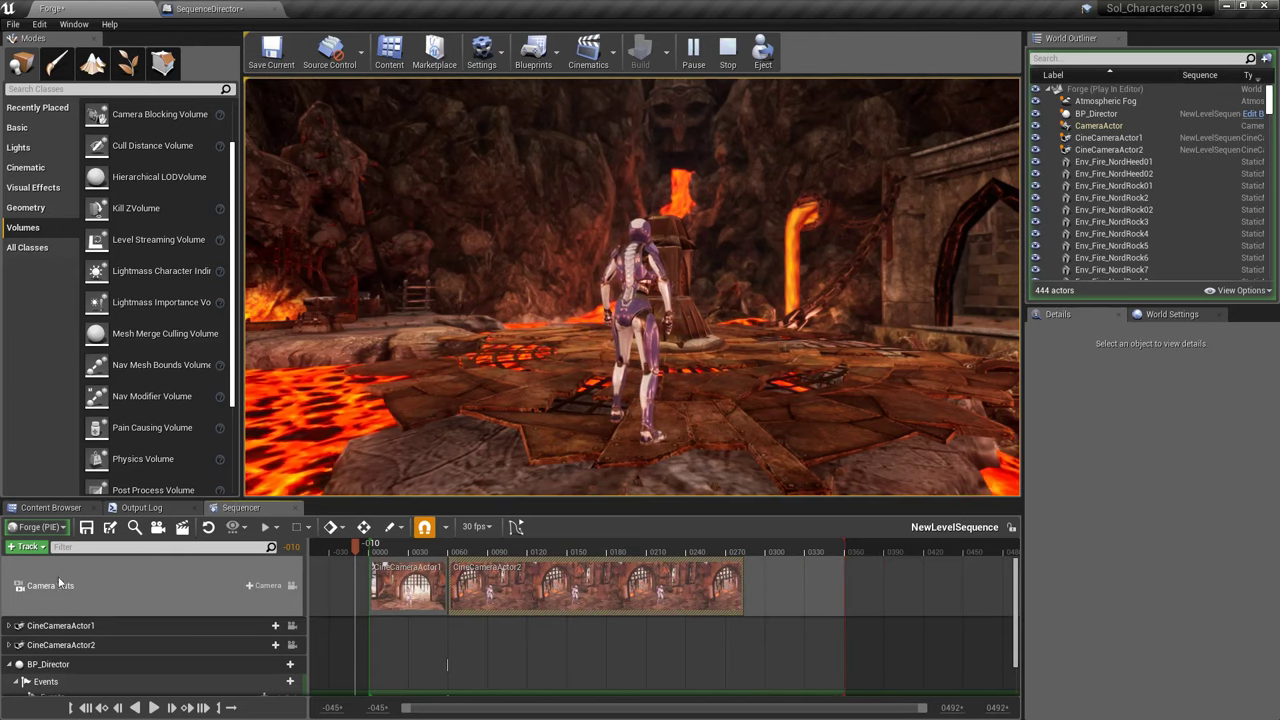
- Open SolCharacterBlueprint from the sol3_female folder and end the running play session
click(50, 507)
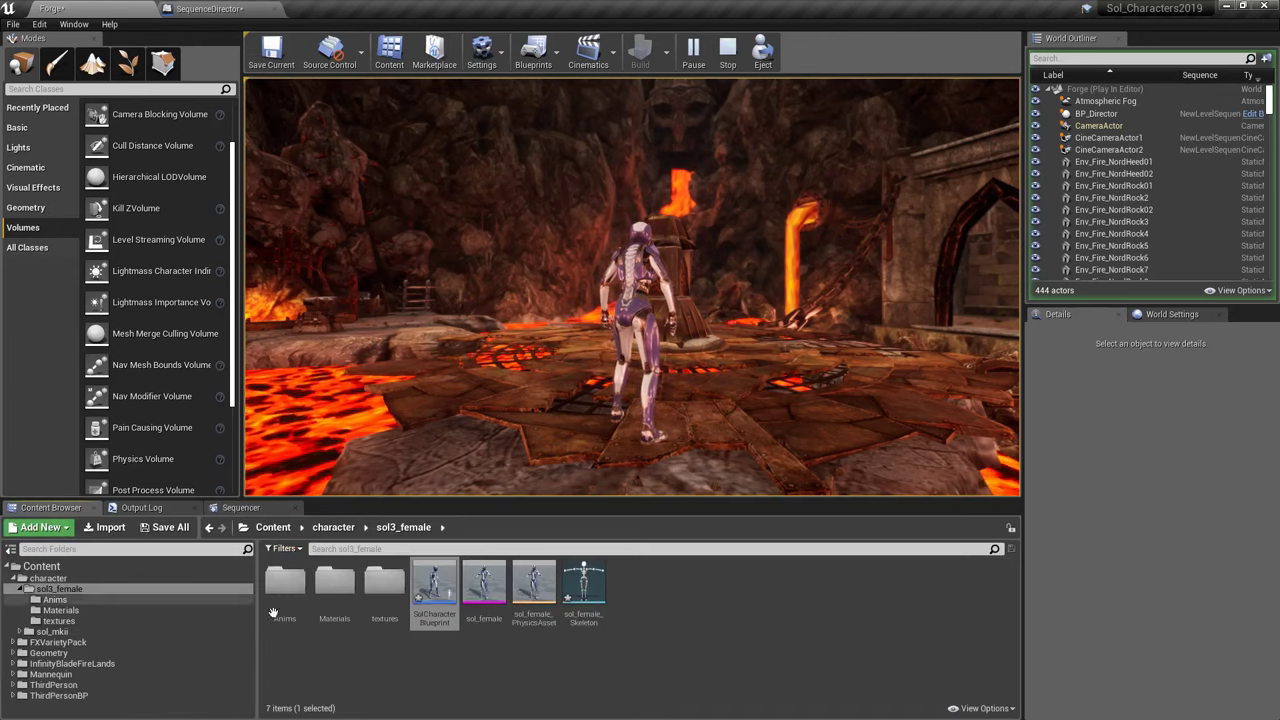
double_click(432, 580)
click(77, 167)
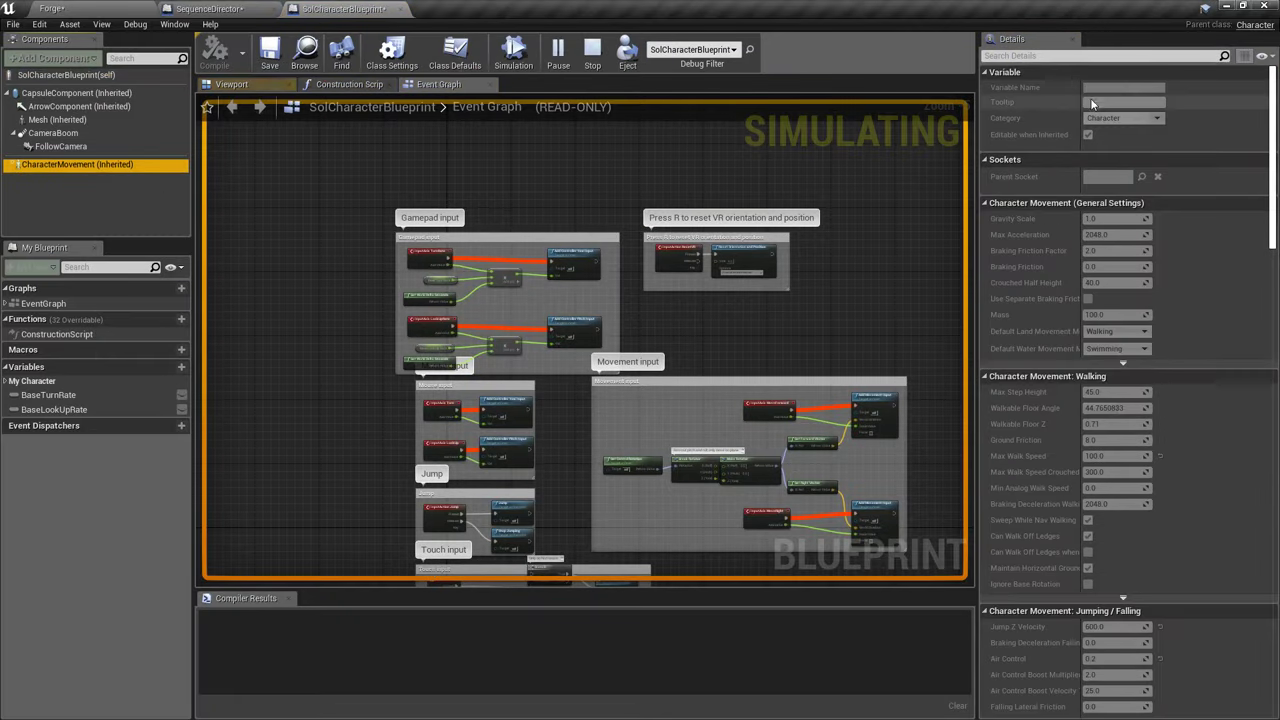
click(627, 50)
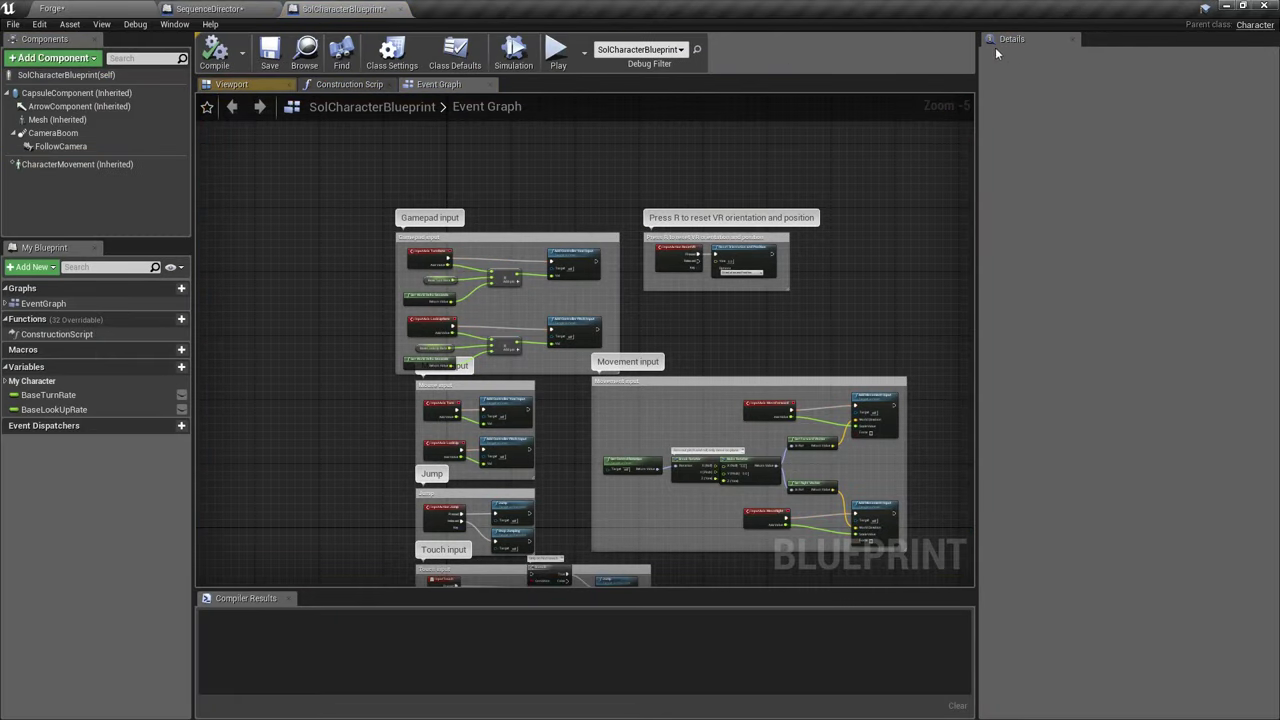
- Set the Mass of the CharacterMovement component to 150
click(123, 166)
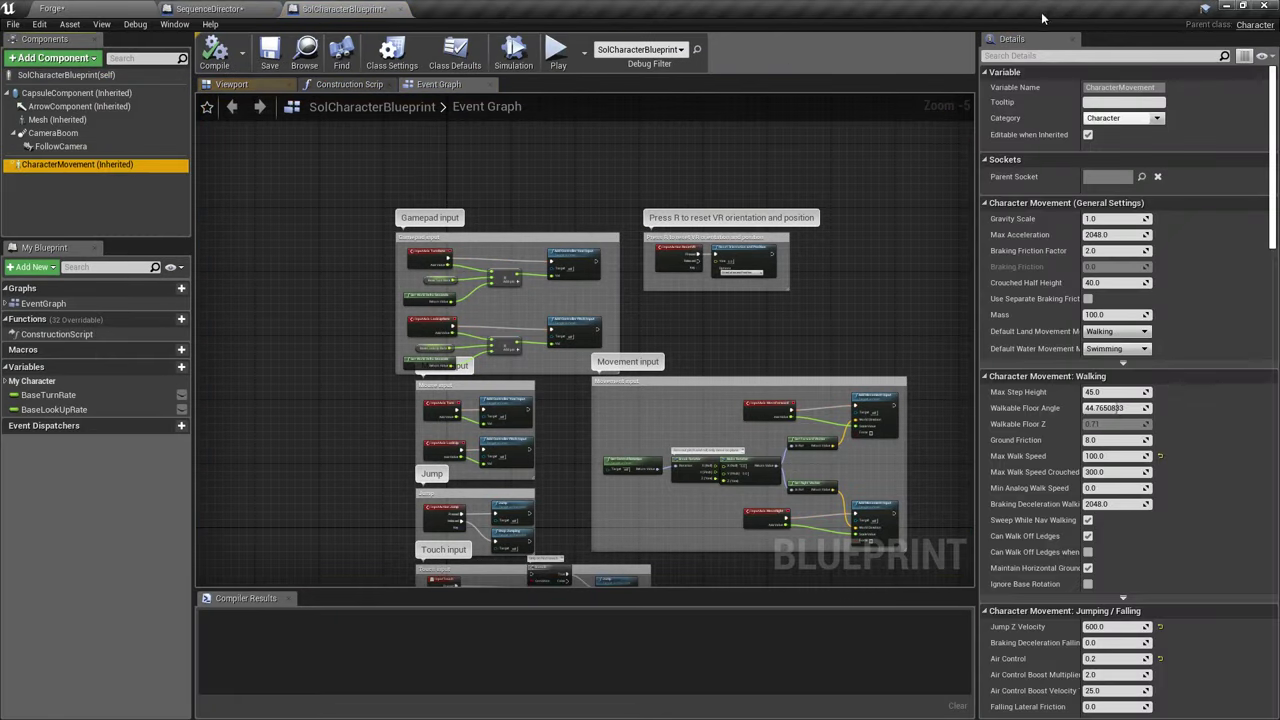
click(1117, 314)
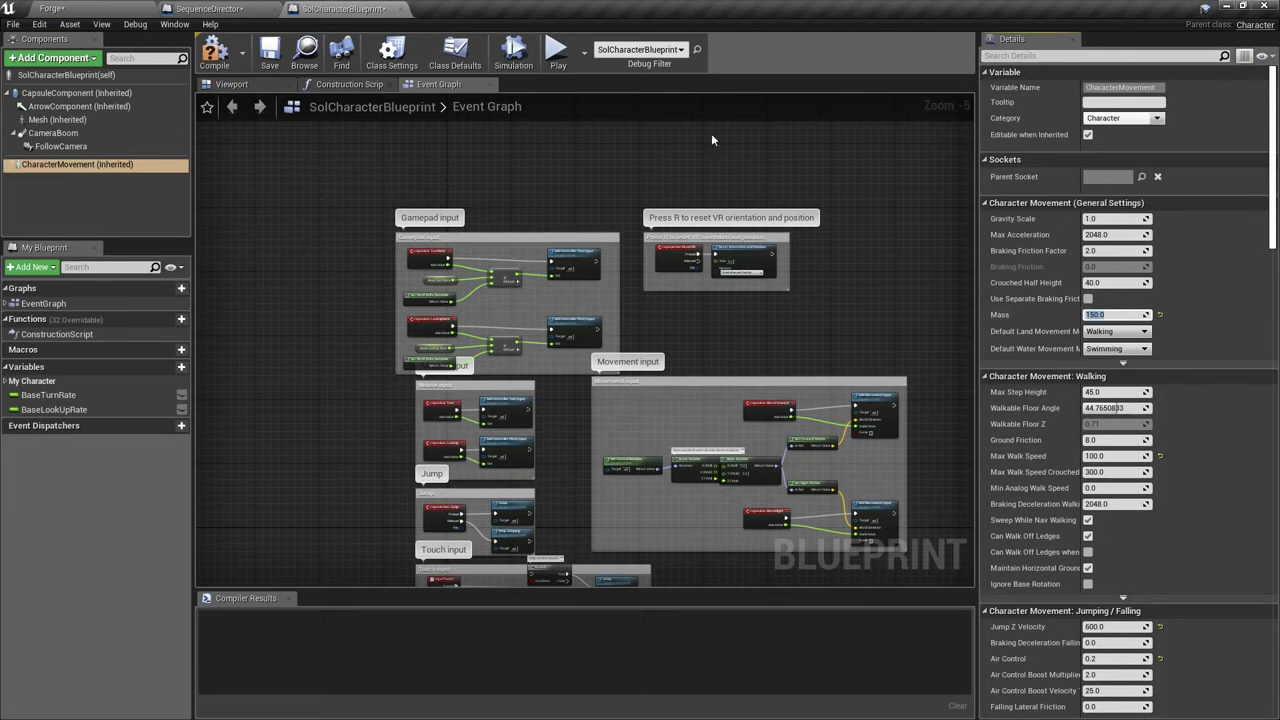
- Playtest the level in a preview window to check the character's walk with the changed mass, and close it
click(556, 52)
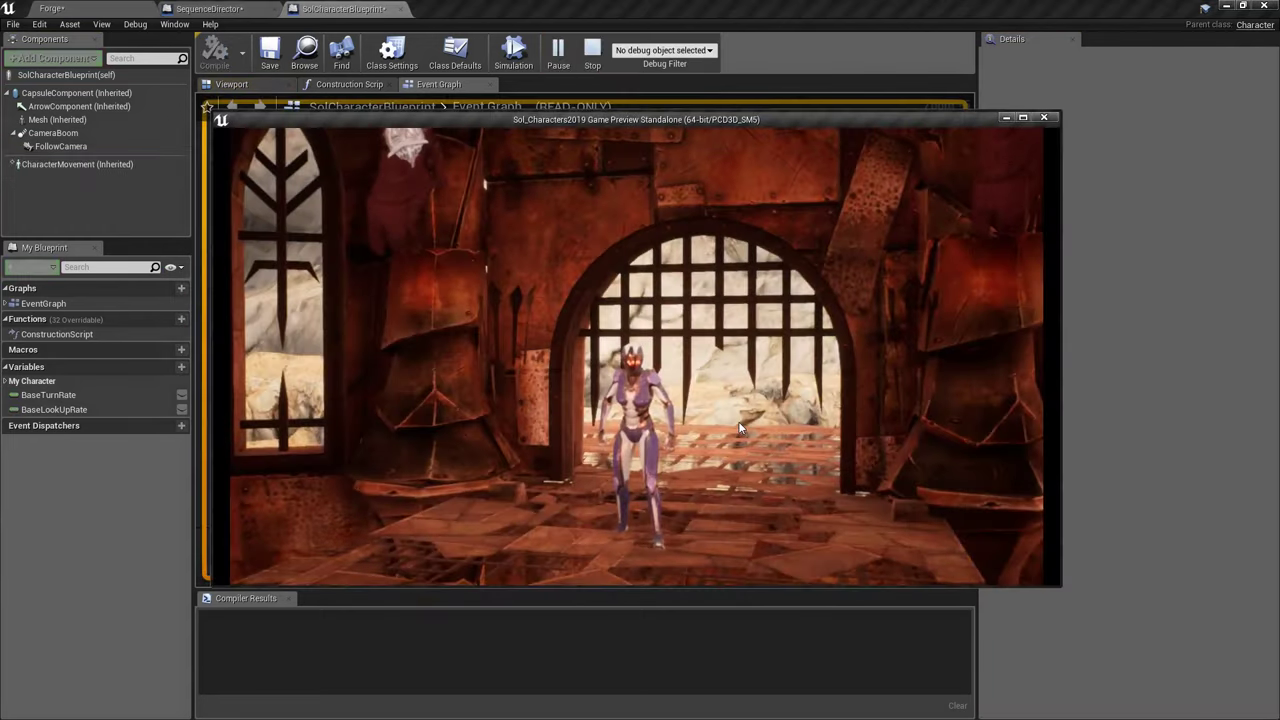
key(a)
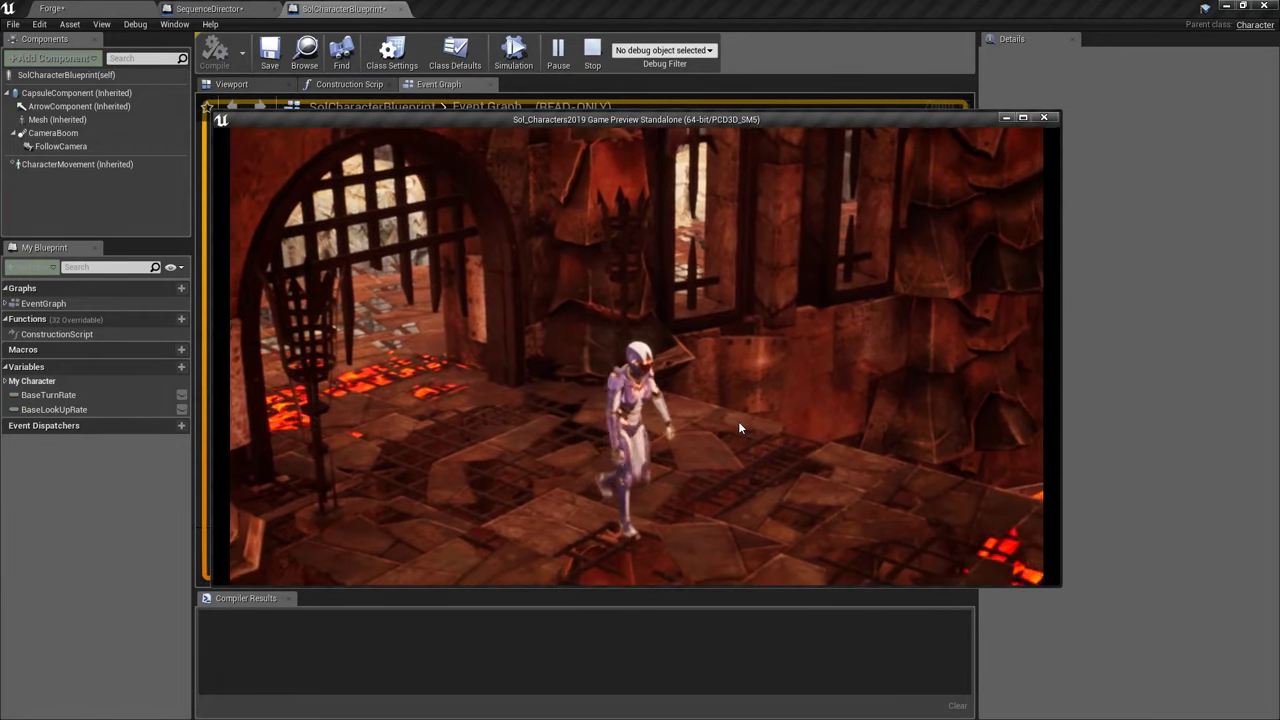
key(a)
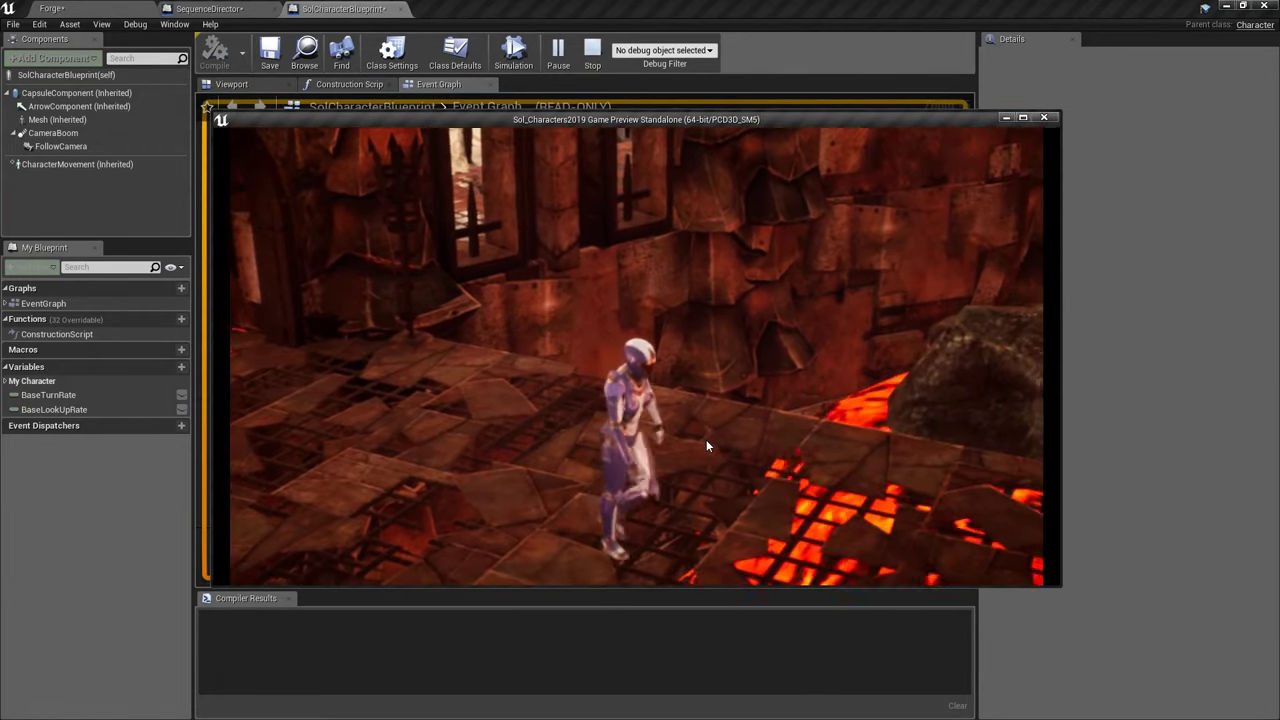
key(a)
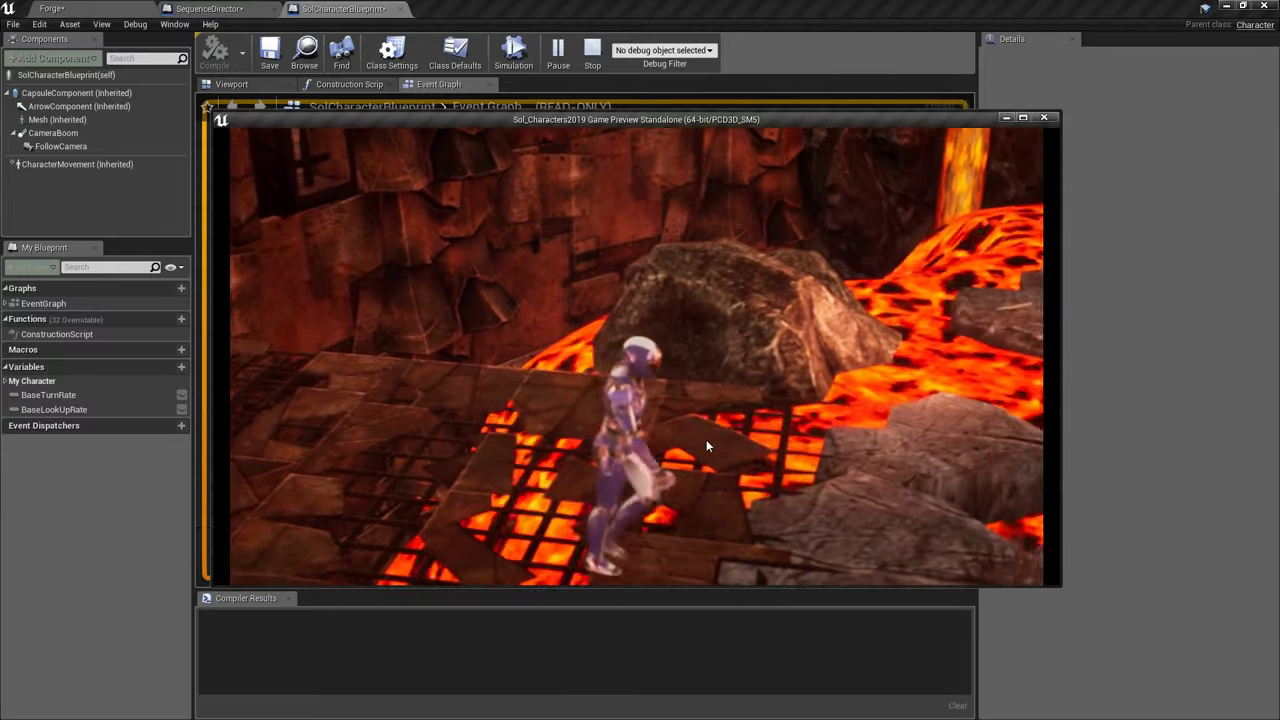
key(a)
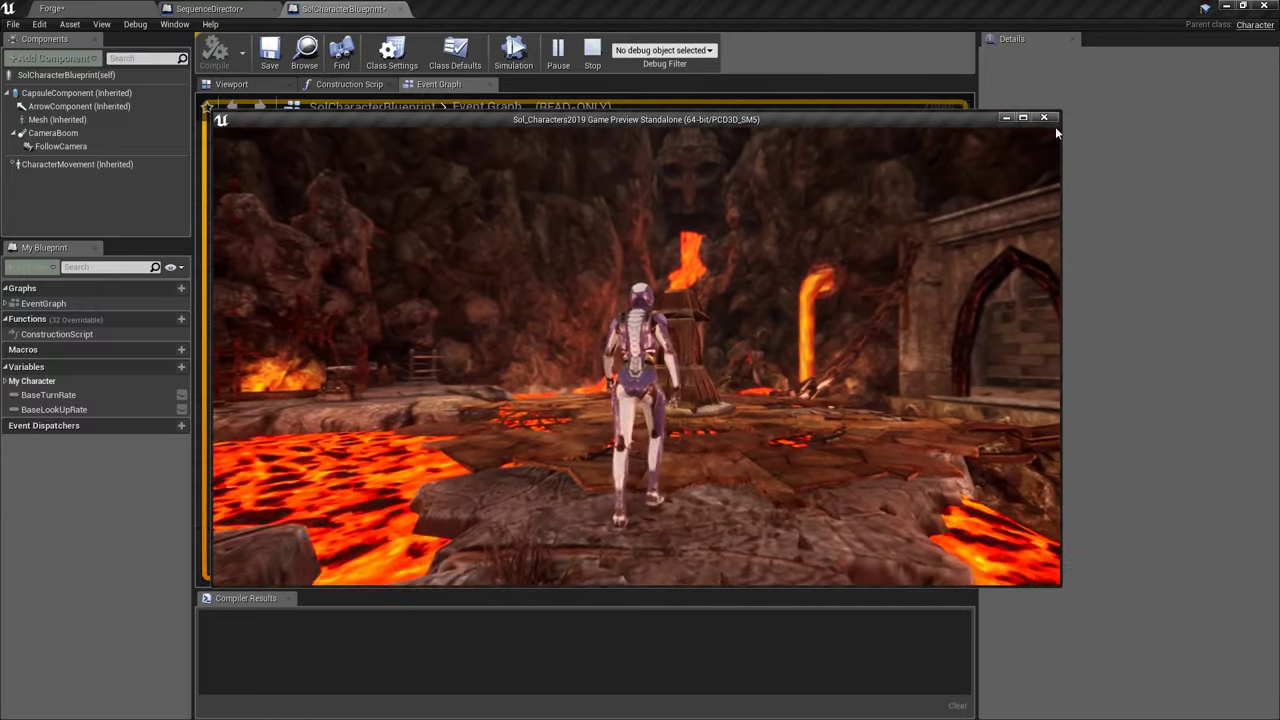
click(1044, 117)
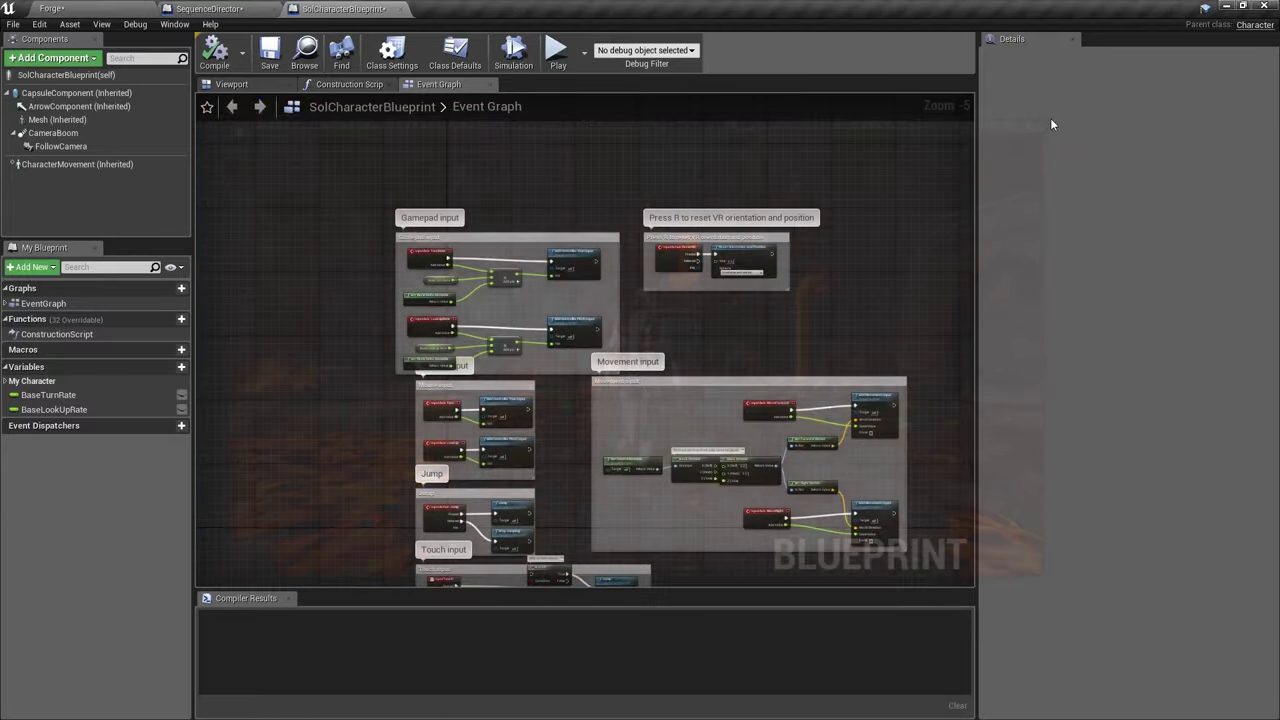
- Set the CharacterMovement component's Mass to 100 and its Max Walk Speed to 150
click(60, 164)
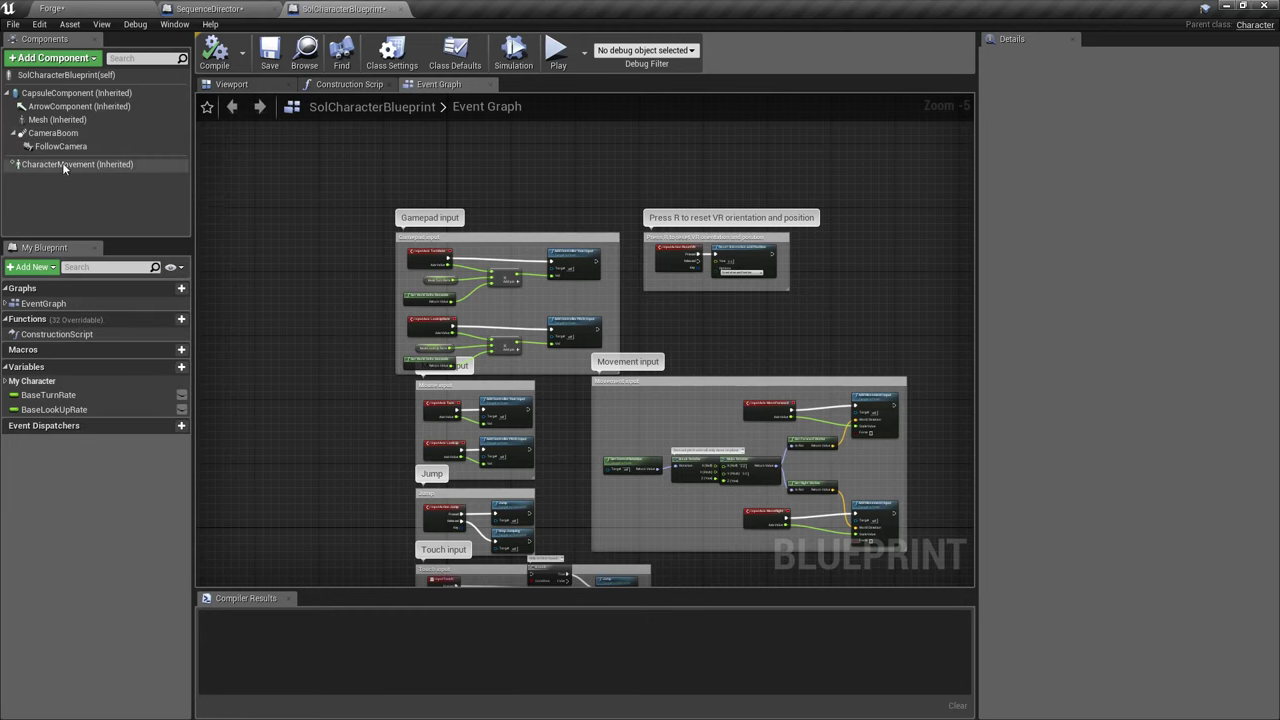
click(1112, 315)
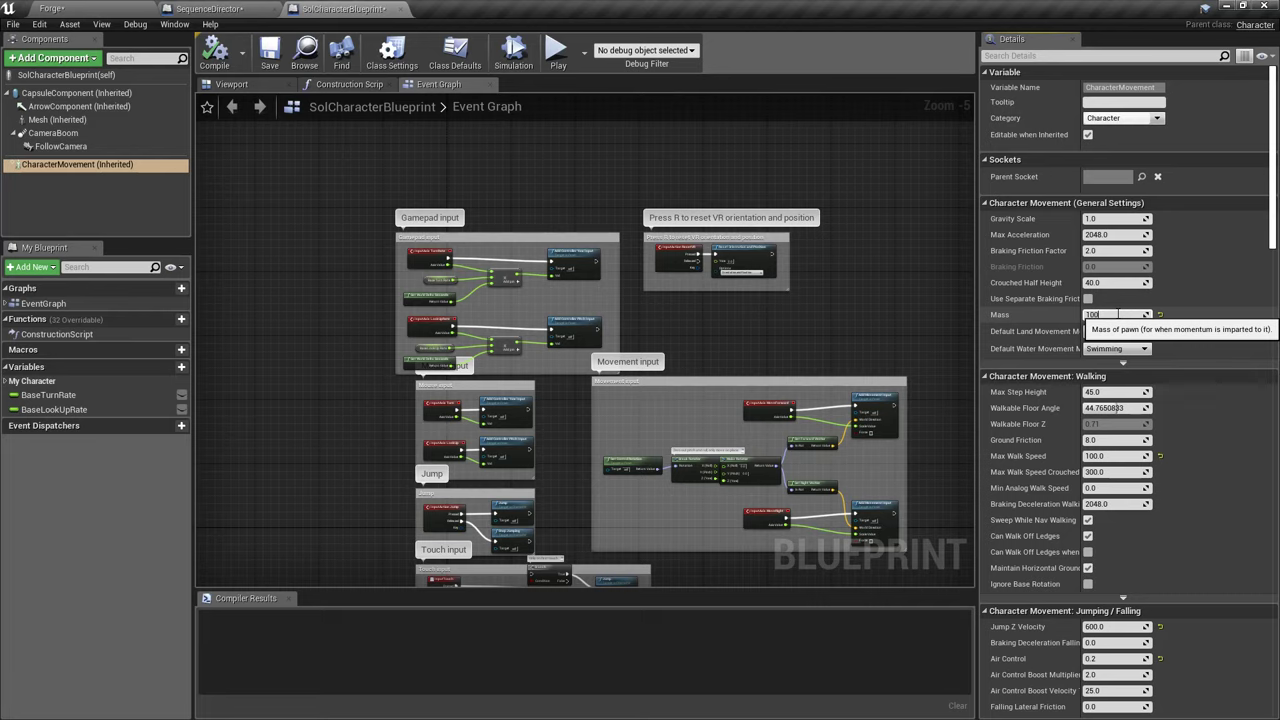
click(1113, 455)
text(1)
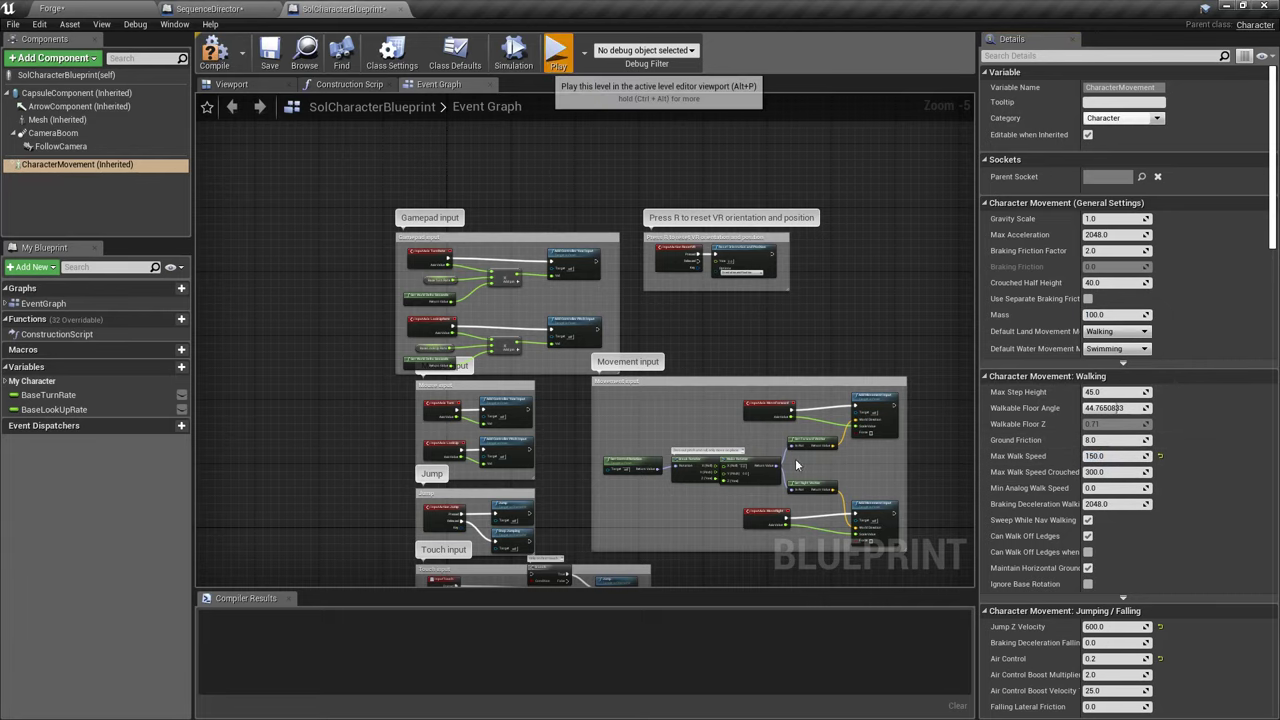
- Playtest the level in a preview window, walking the character around to check the Max Walk Speed of 150, and end it
click(557, 50)
key(w)
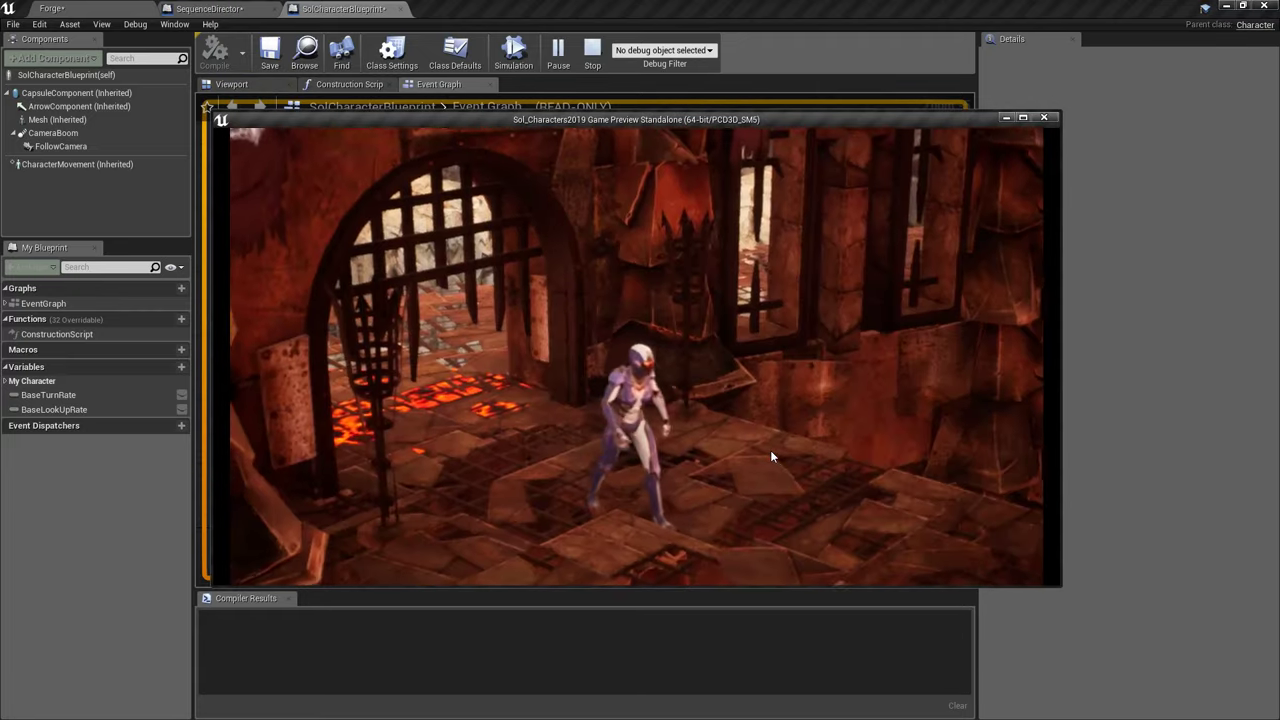
key(a)
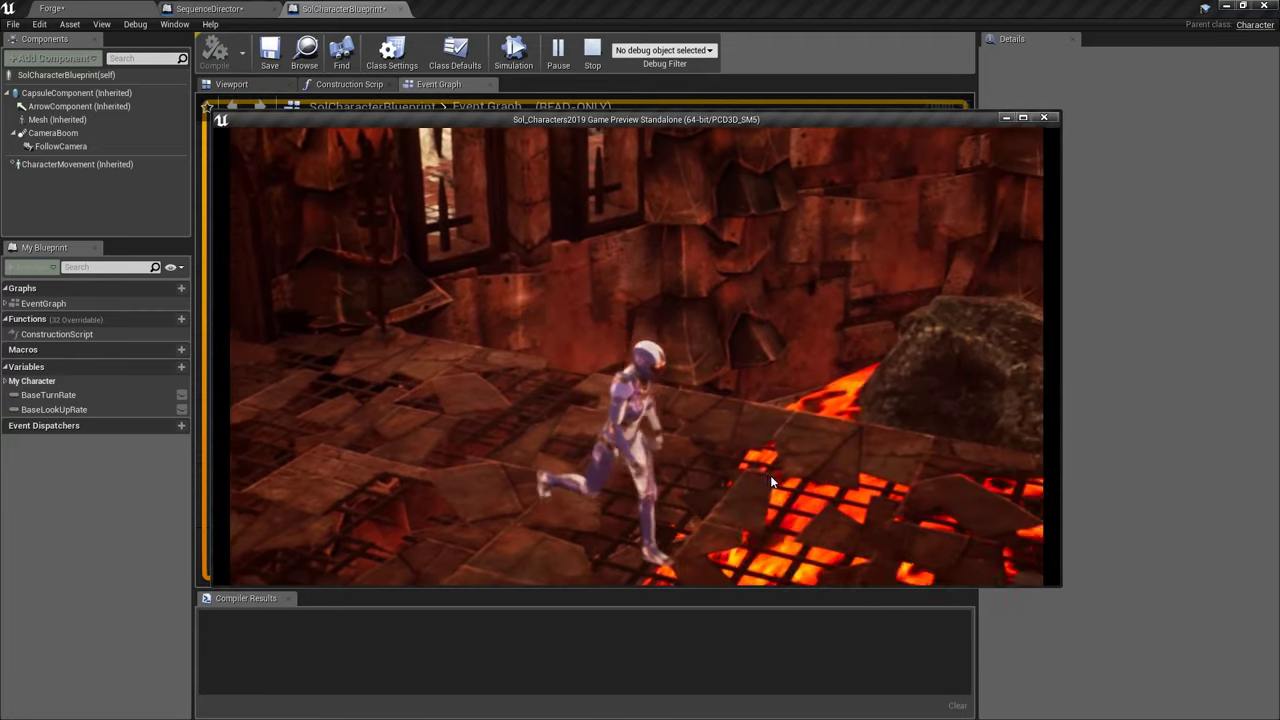
key(d)
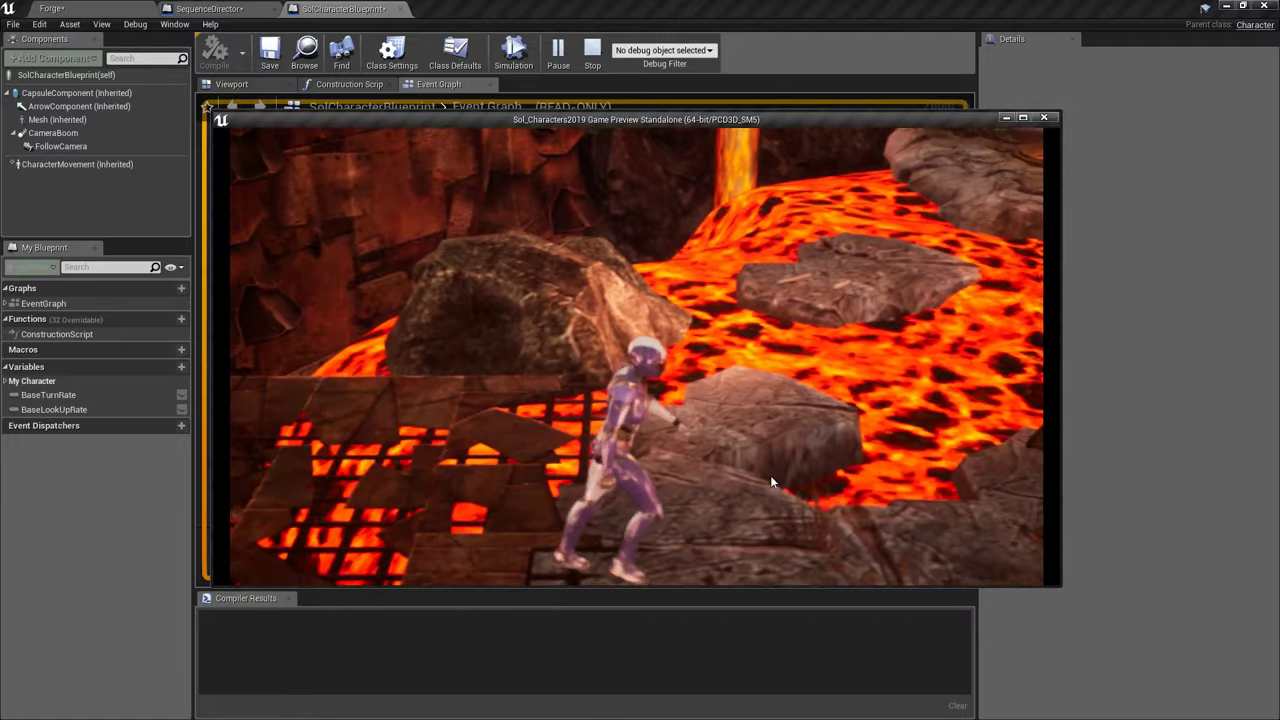
key(d)
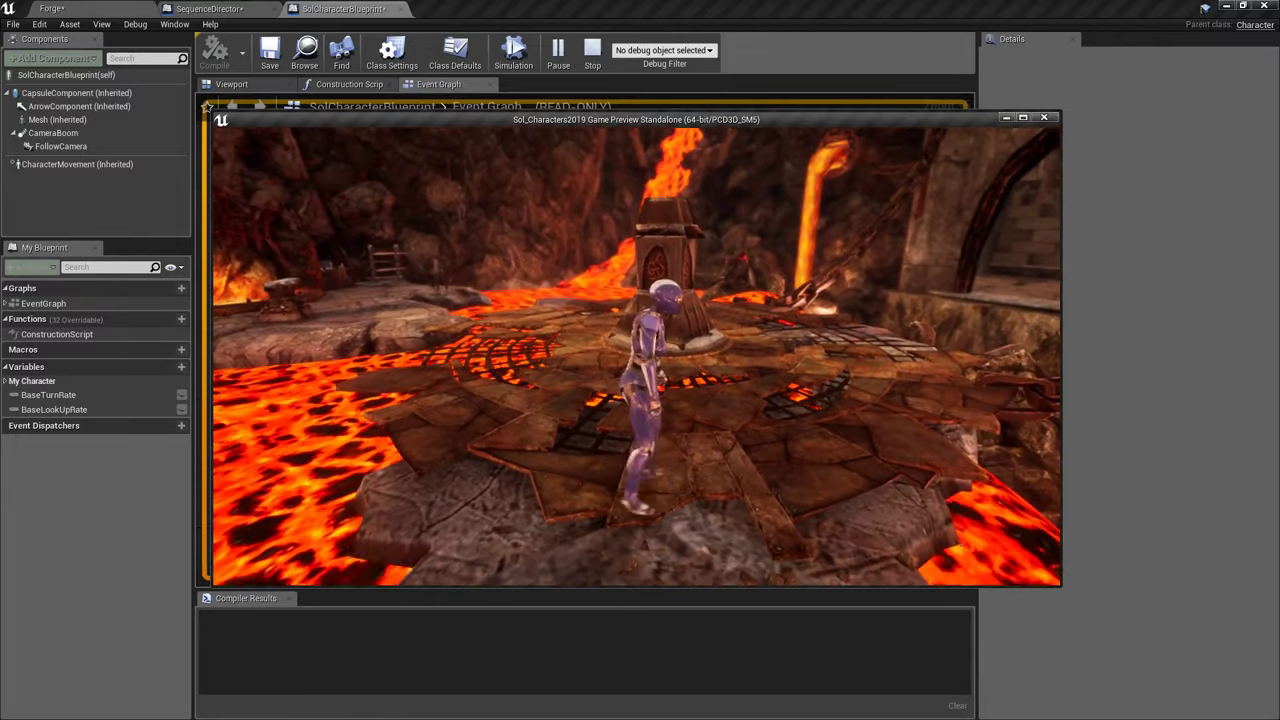
key(Escape)
- Return to the Forge level and duplicate CineCameraActor1 beside the original camera
click(209, 8)
click(110, 6)
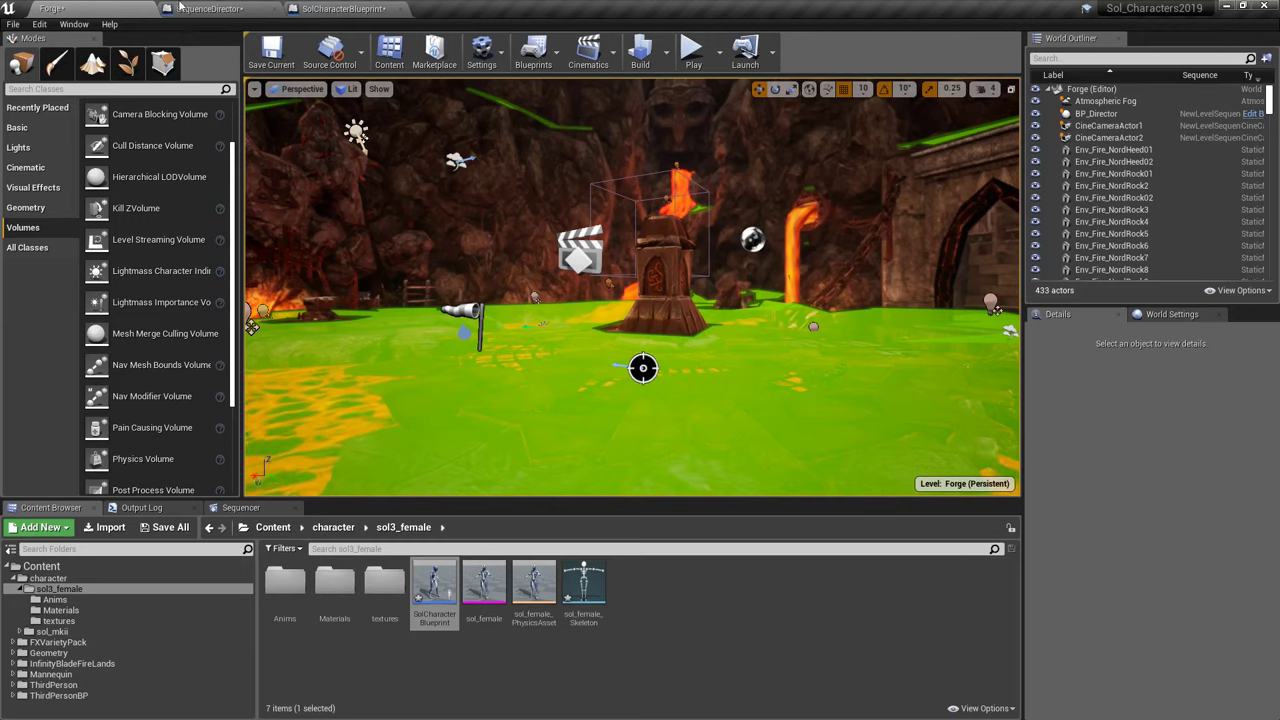
right_drag(463, 224, 380, 350)
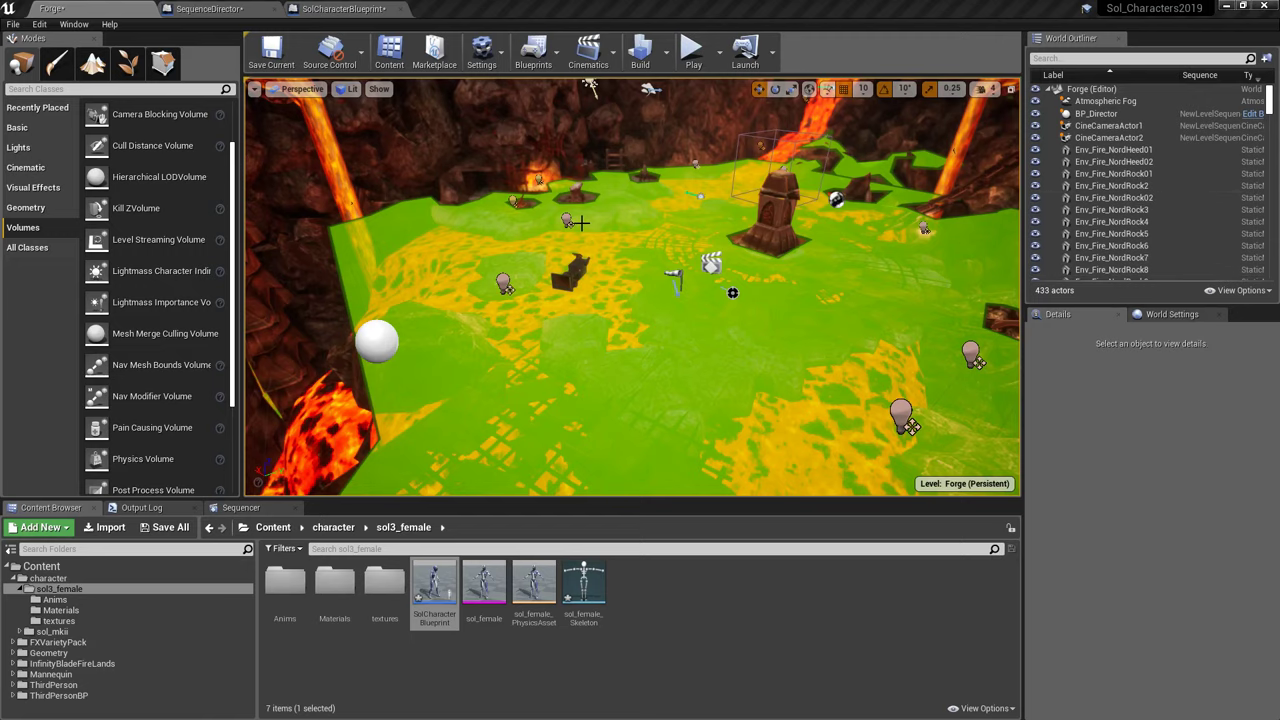
right_drag(700, 333, 700, 298)
key(w)
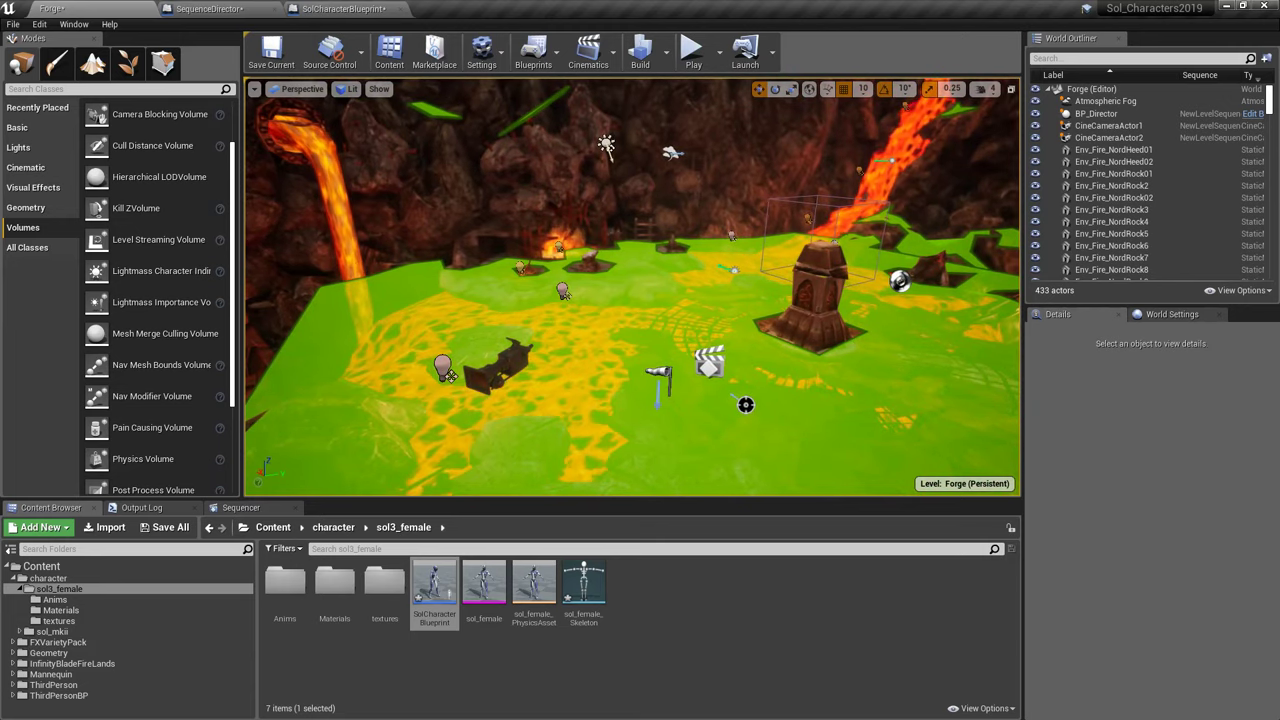
right_drag(636, 384, 682, 429)
click(462, 338)
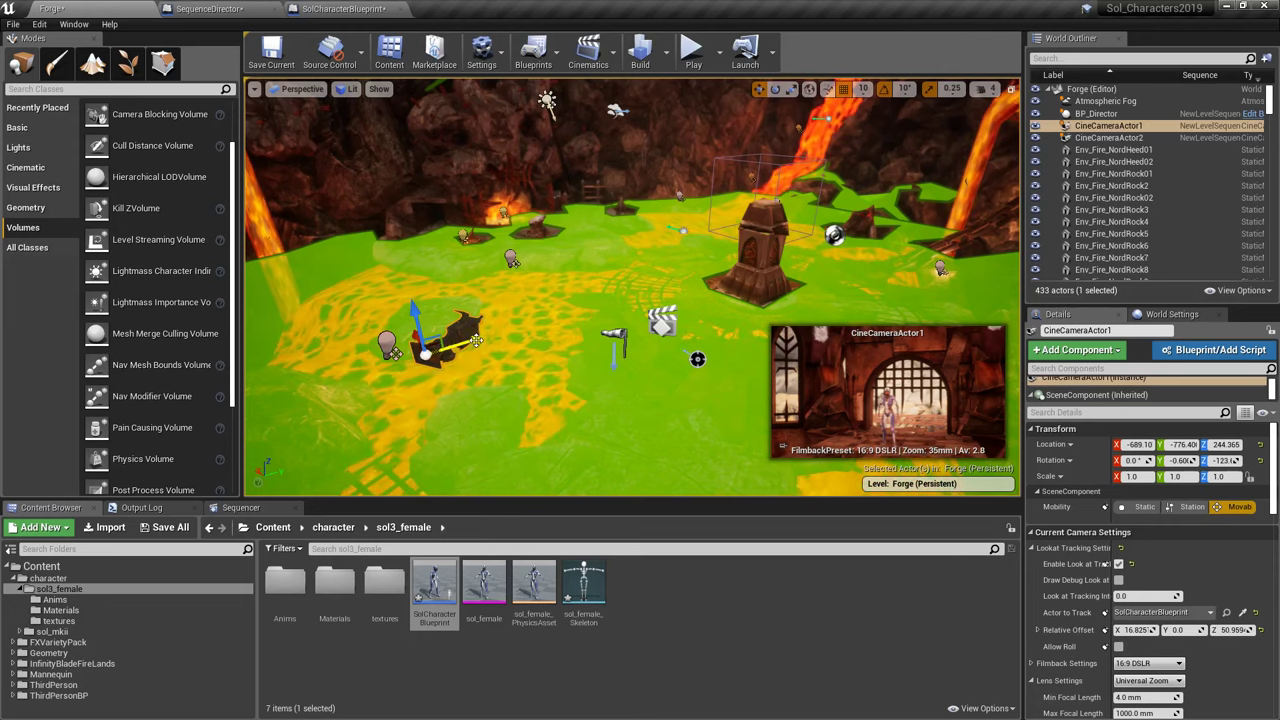
right_click(473, 340)
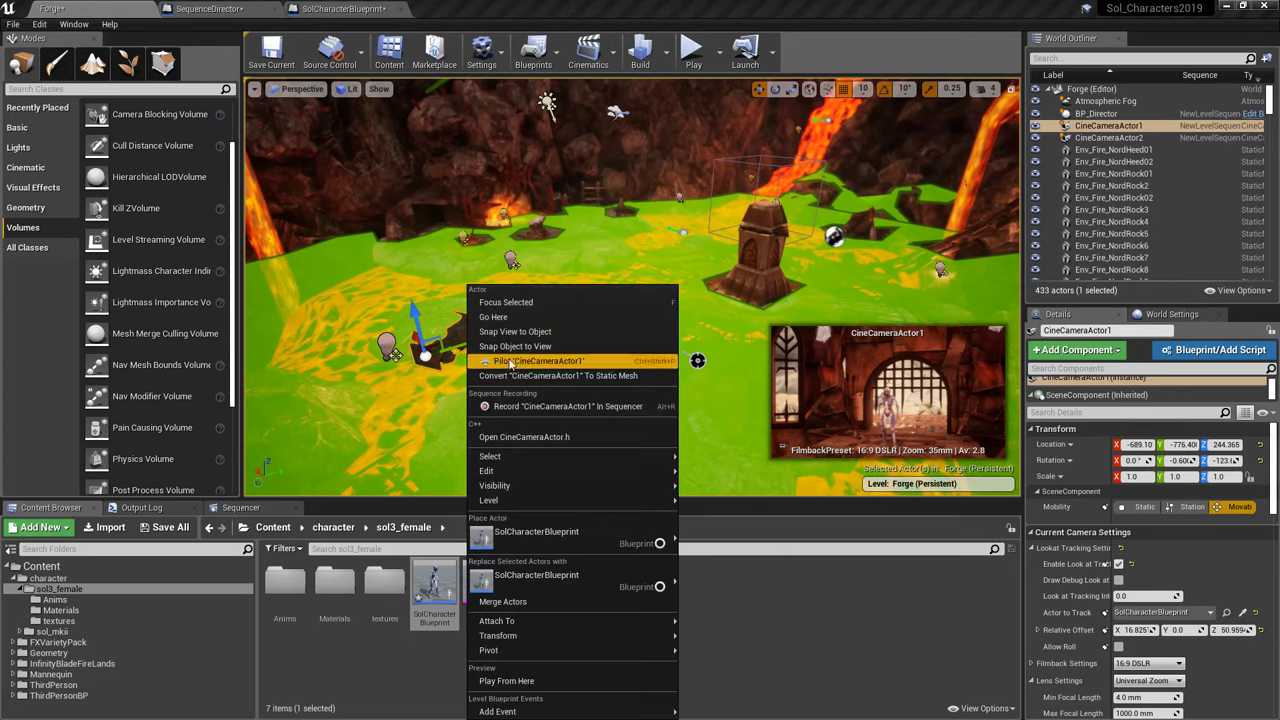
mouse_move(650, 471)
click(720, 534)
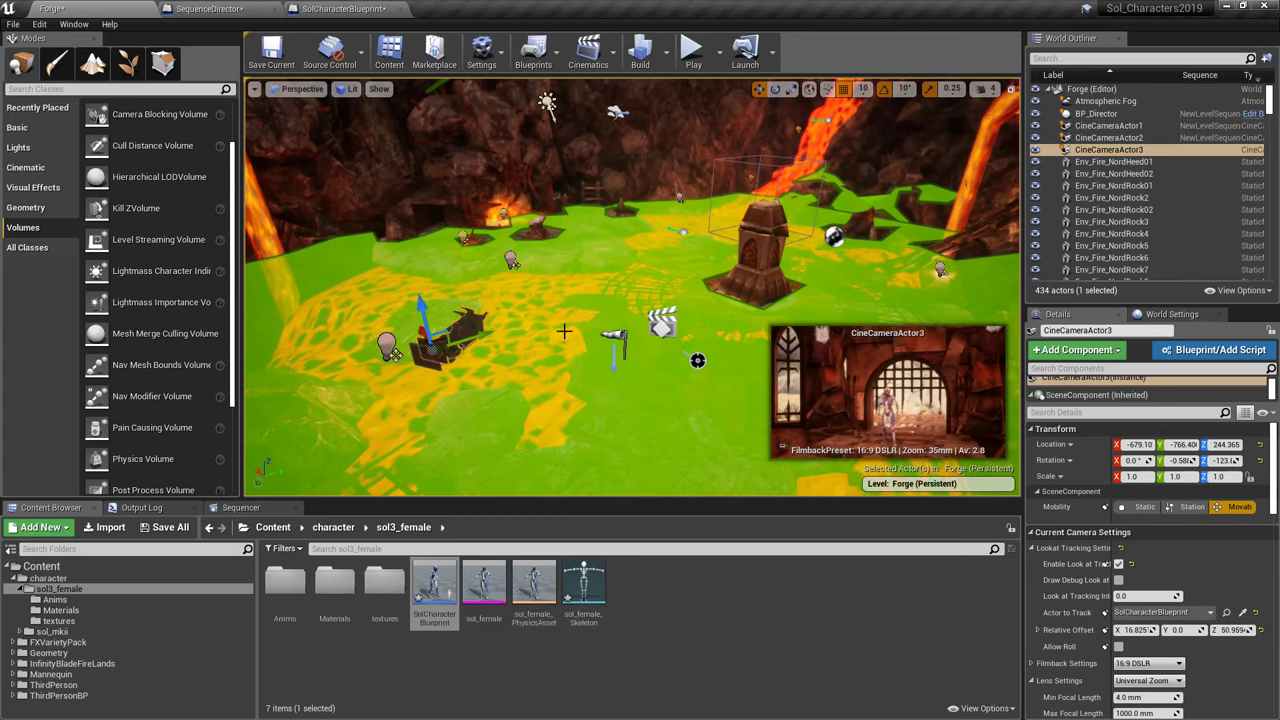
- Move the duplicated camera, CineCameraActor3, sideways and upward to about Y -566 and Z 424
drag(480, 337, 567, 140)
right_drag(567, 140, 571, 100)
key(w)
key(s)
mouse_move(722, 292)
right_down()
mouse_move(640, 330)
mouse_move(760, 320)
mouse_move(722, 292)
right_up()
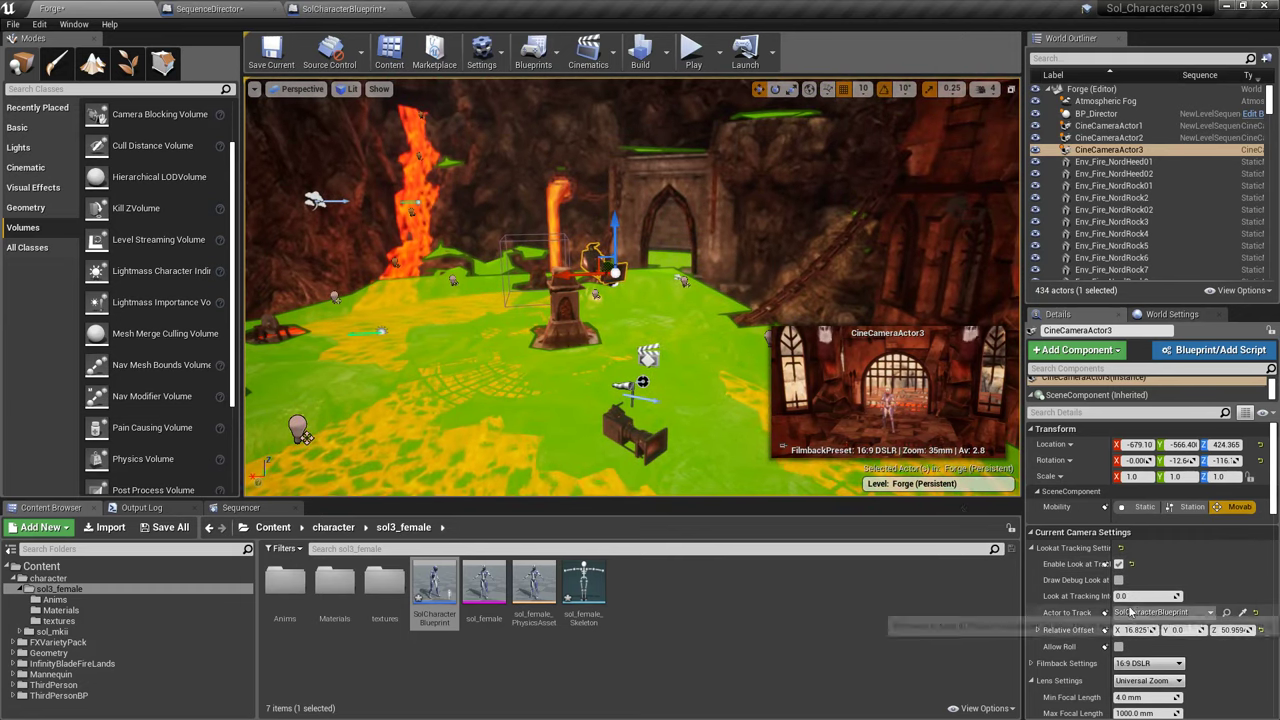
- Pilot CineCameraActor3 with look-at tracking disabled to about X -15, Y -516, Z 654, and re-enable the tracking
click(1118, 564)
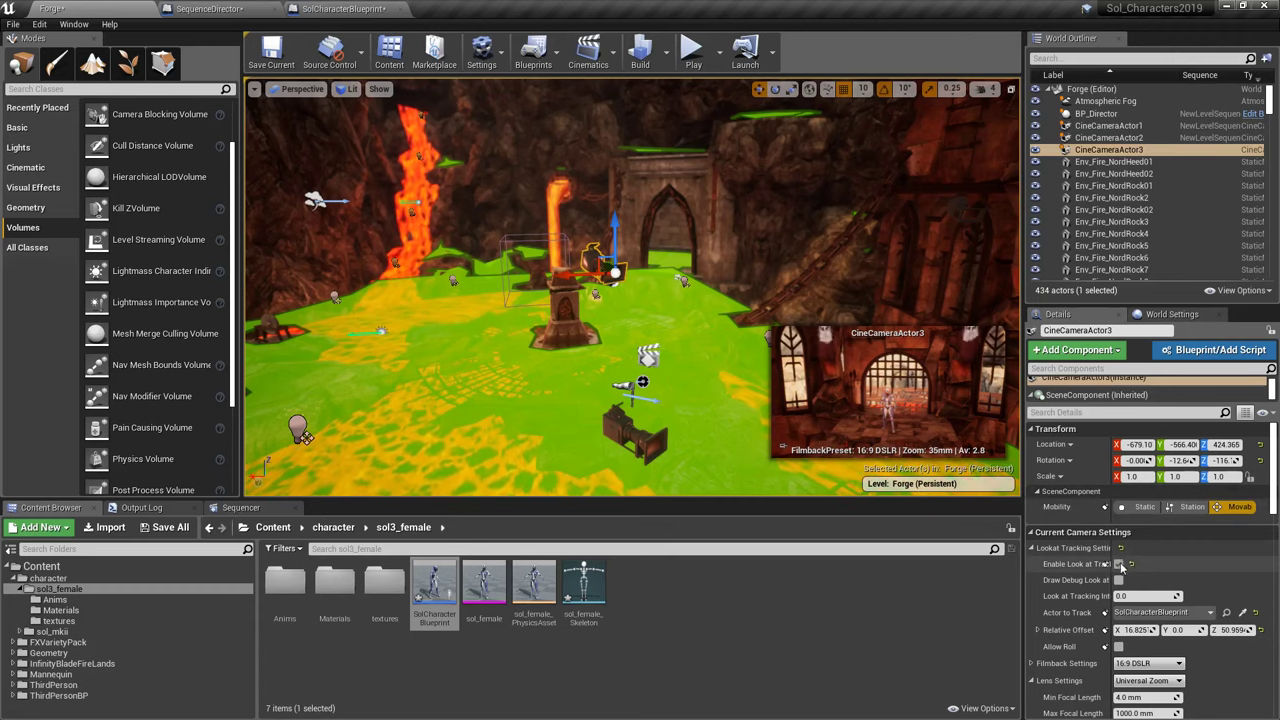
right_click(642, 381)
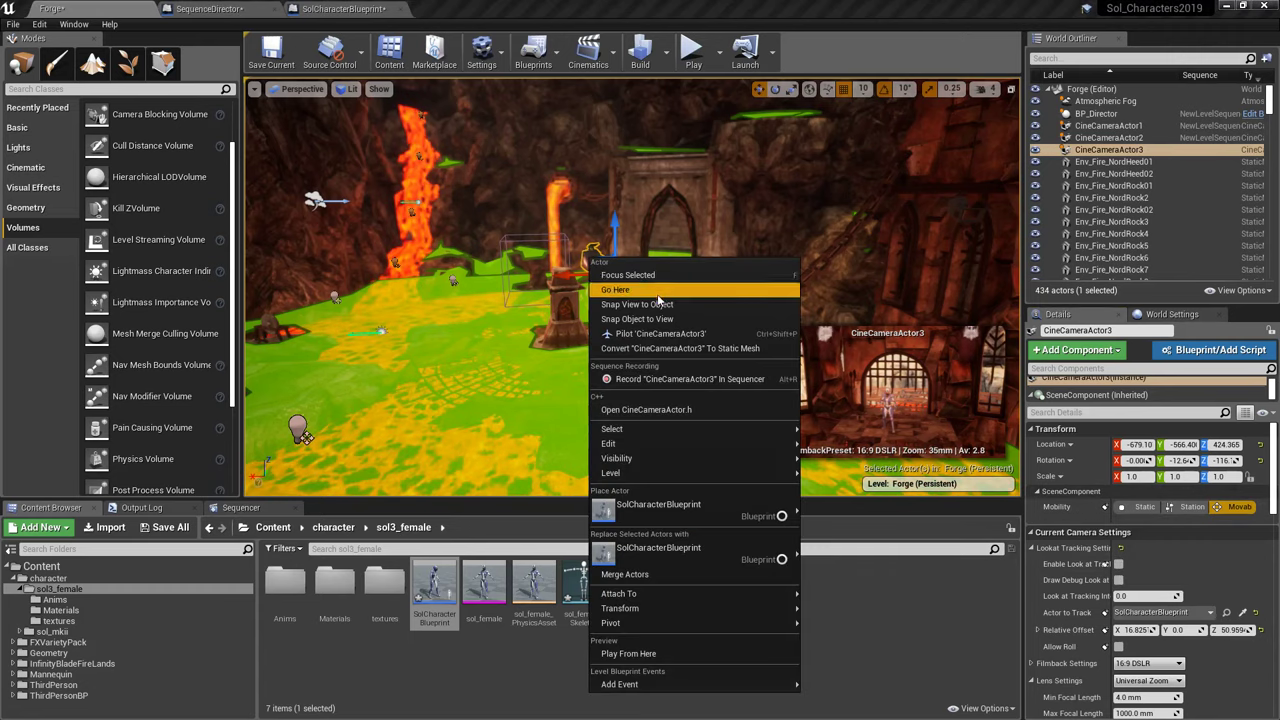
click(648, 334)
right_drag(649, 328, 630, 430)
right_drag(610, 375, 578, 408)
drag(1218, 460, 1232, 460)
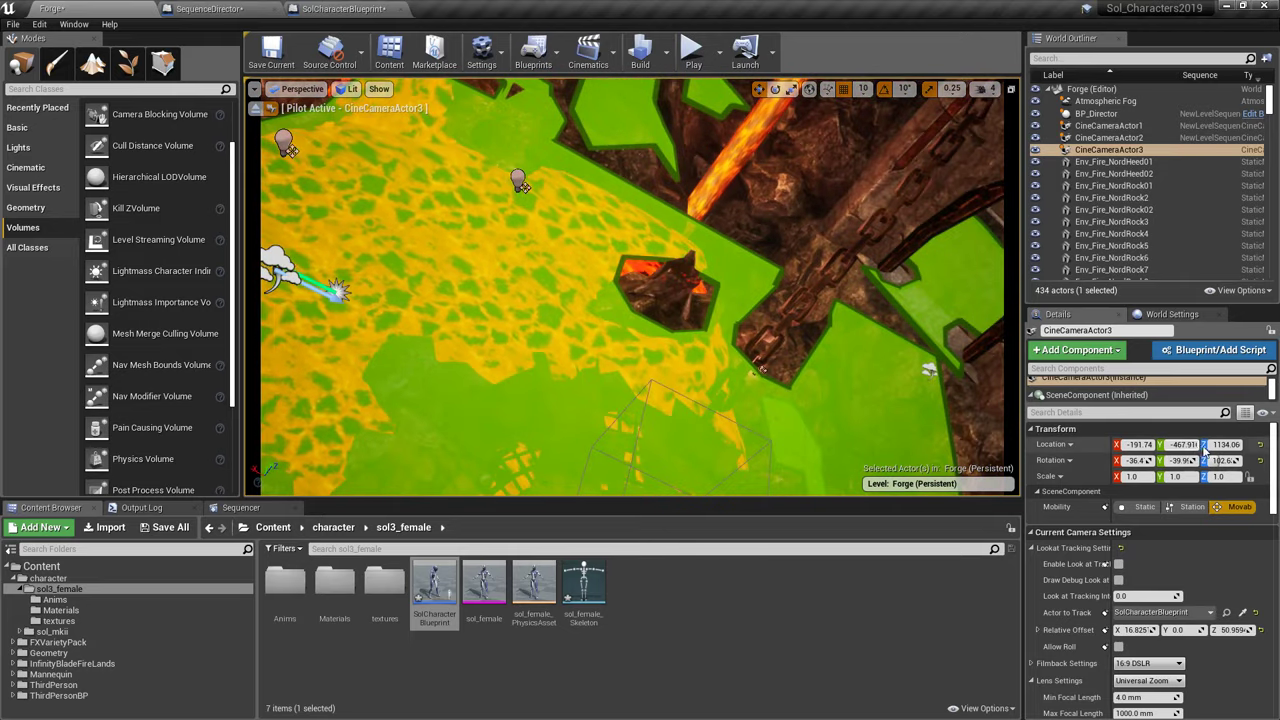
click(1260, 444)
click(1260, 460)
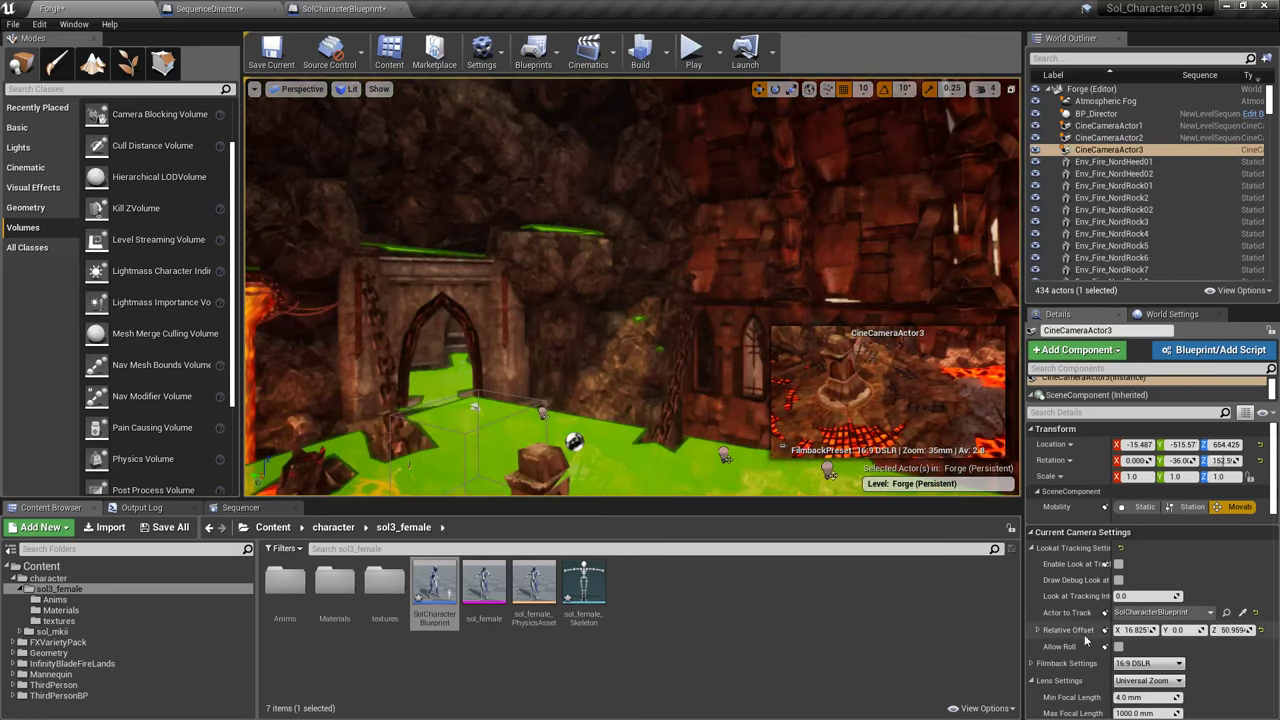
click(1118, 564)
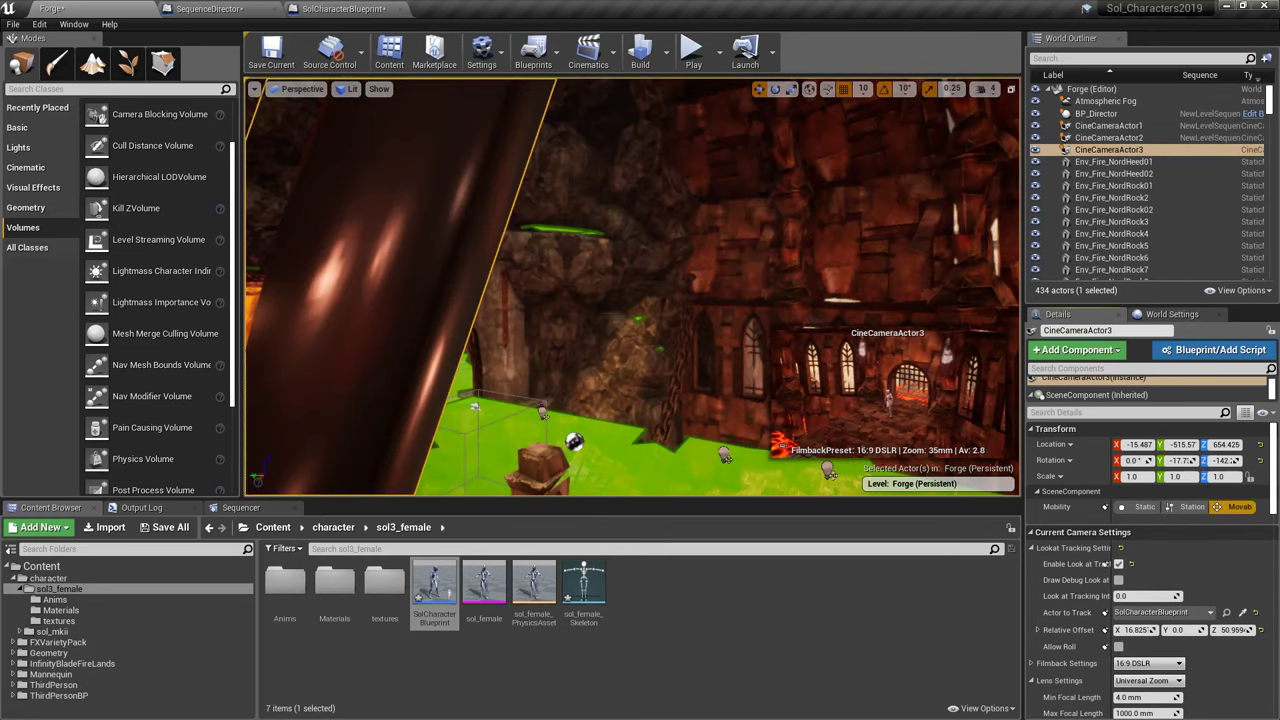
- Trim the end of the CineCameraActor2 camera cut in the level sequence to frame 262
click(240, 507)
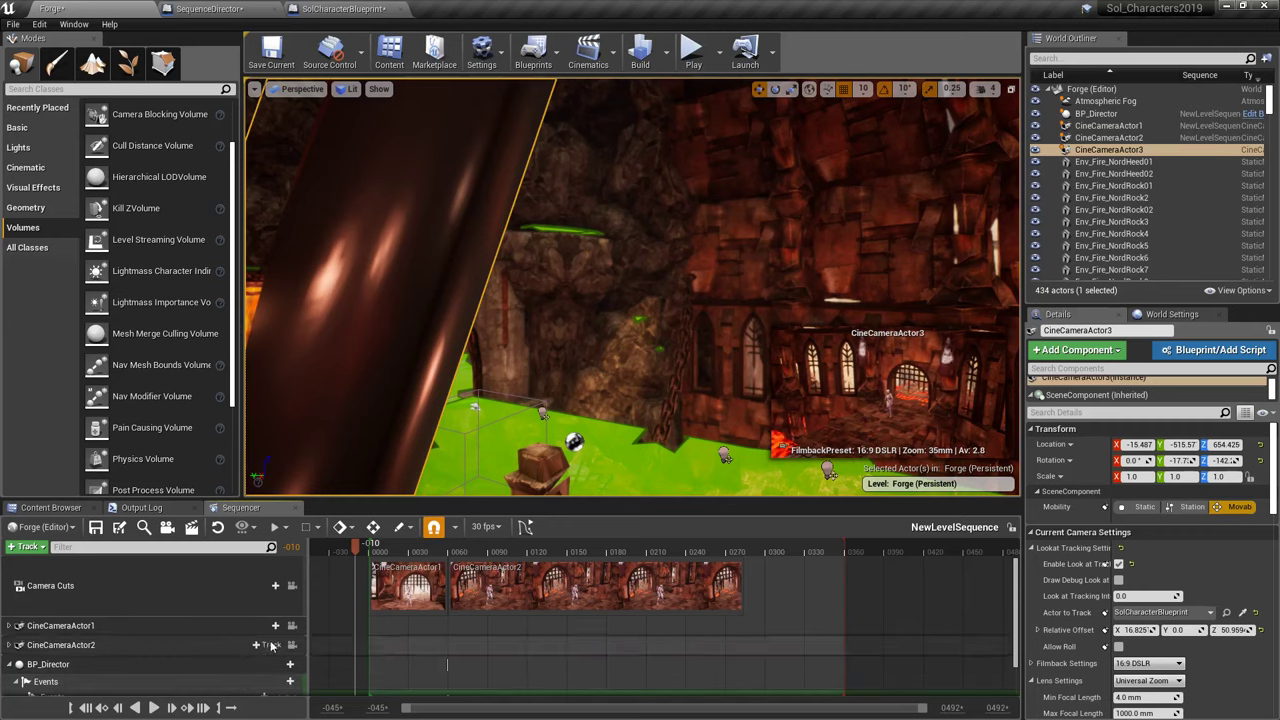
click(55, 645)
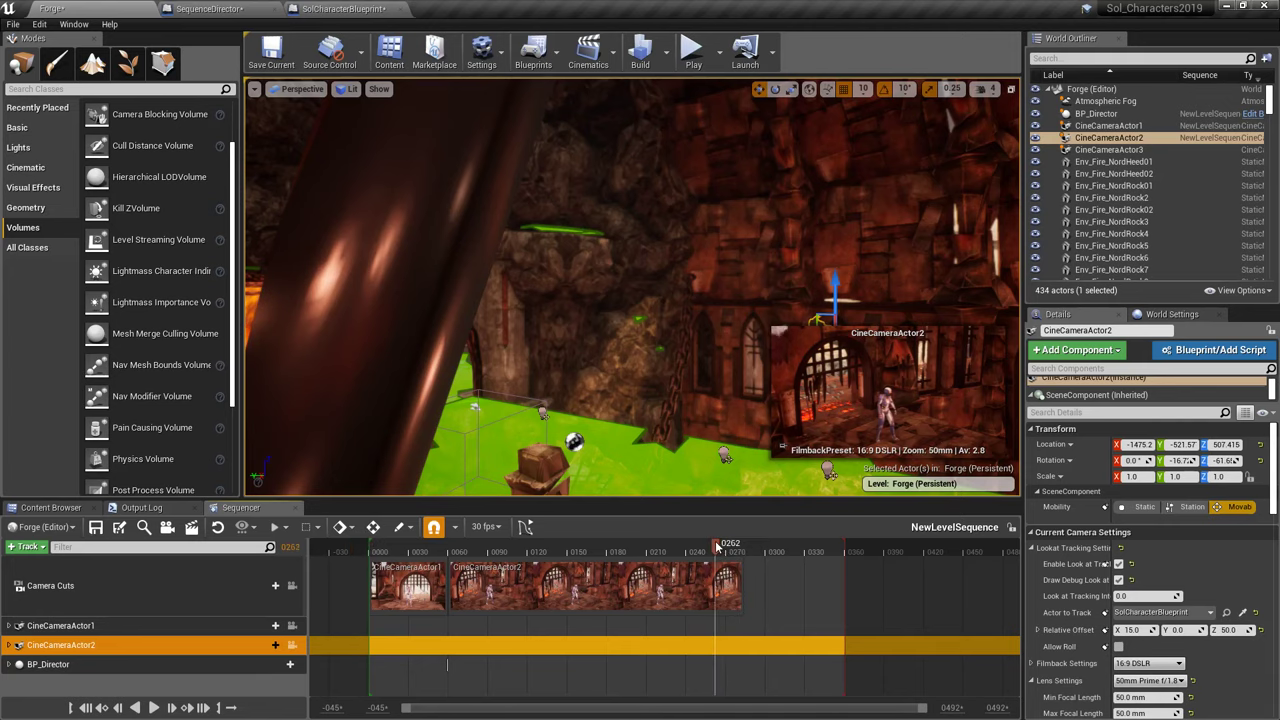
drag(743, 576, 716, 577)
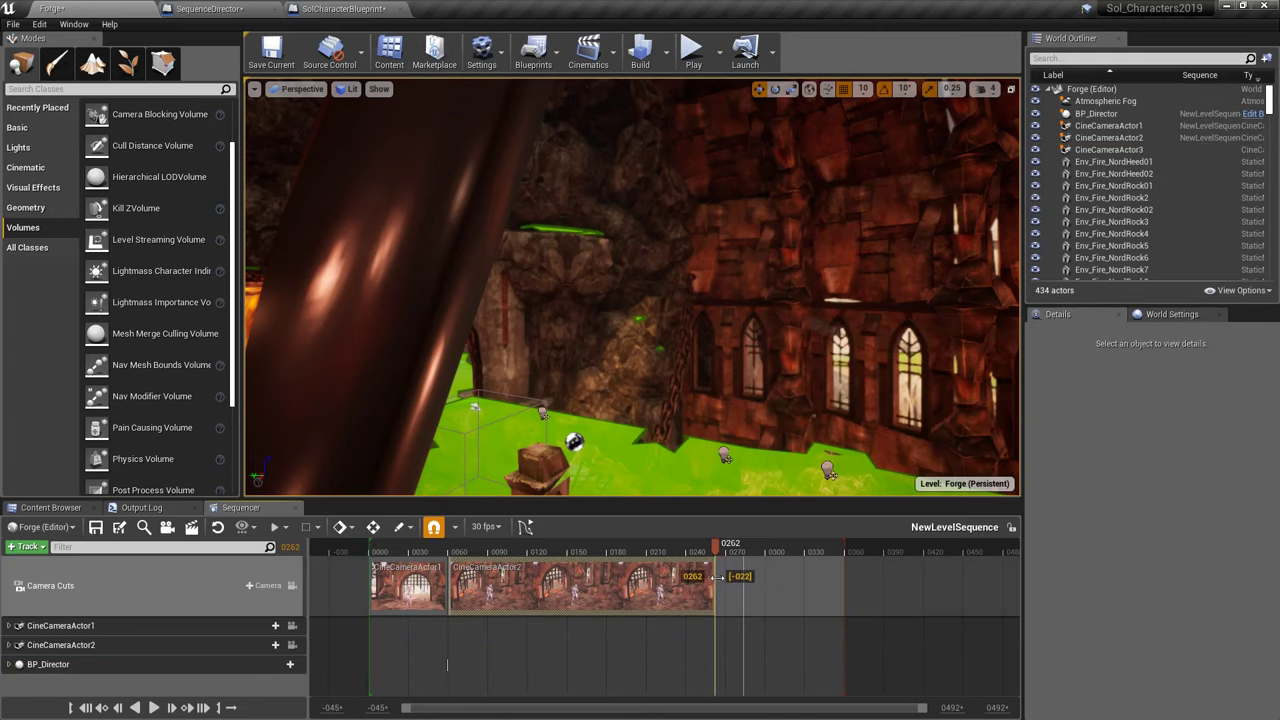
- Add CineCameraActor3 as a new camera cut starting at frame 262 and collapse its track in the sequence
click(264, 585)
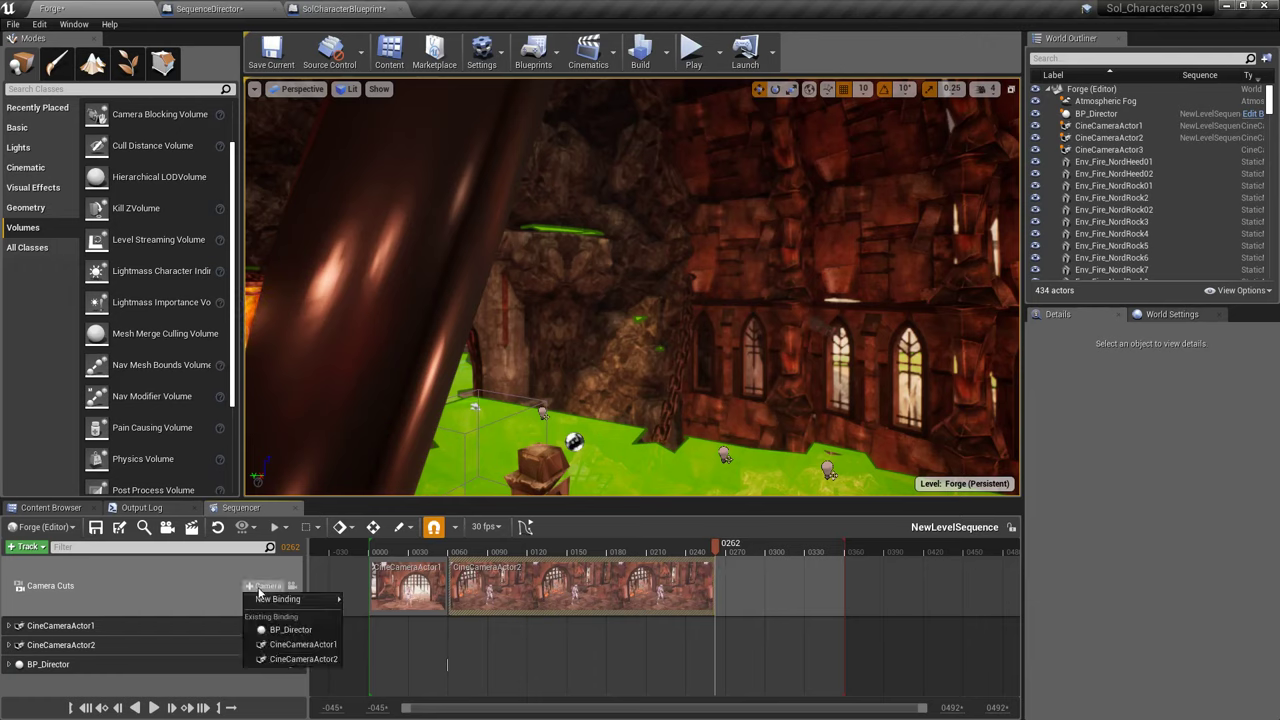
mouse_move(285, 598)
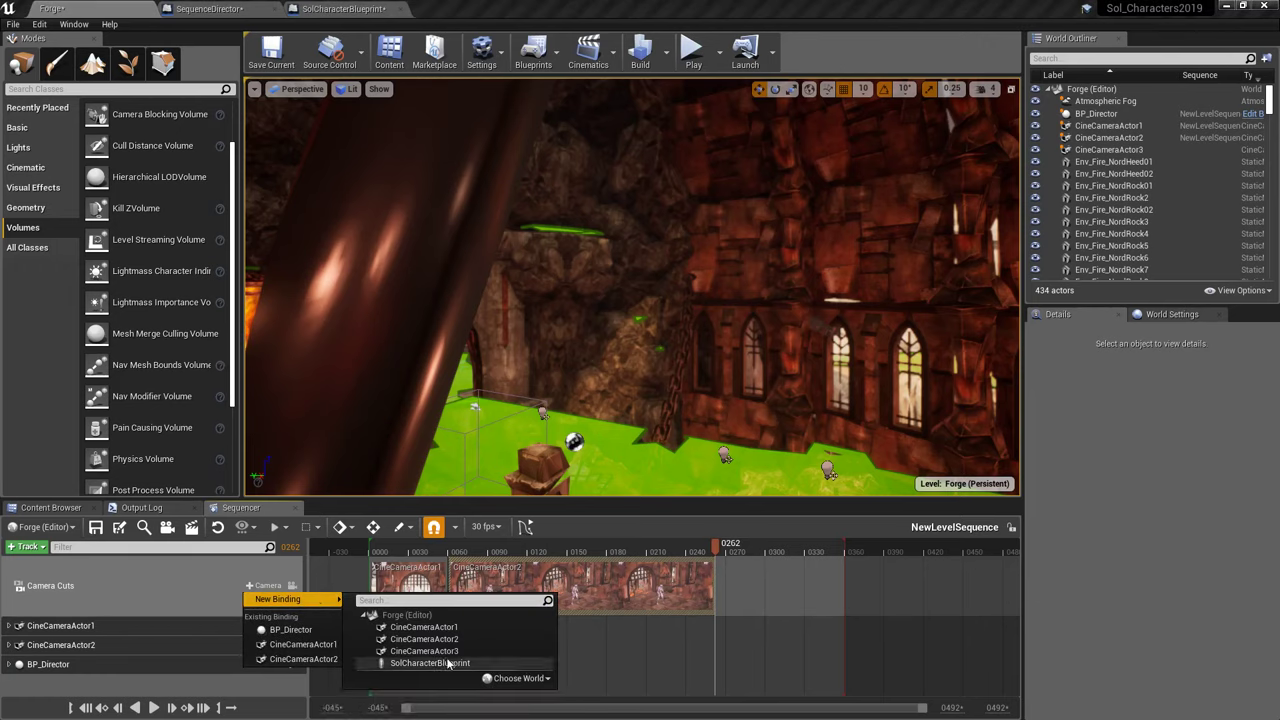
click(424, 651)
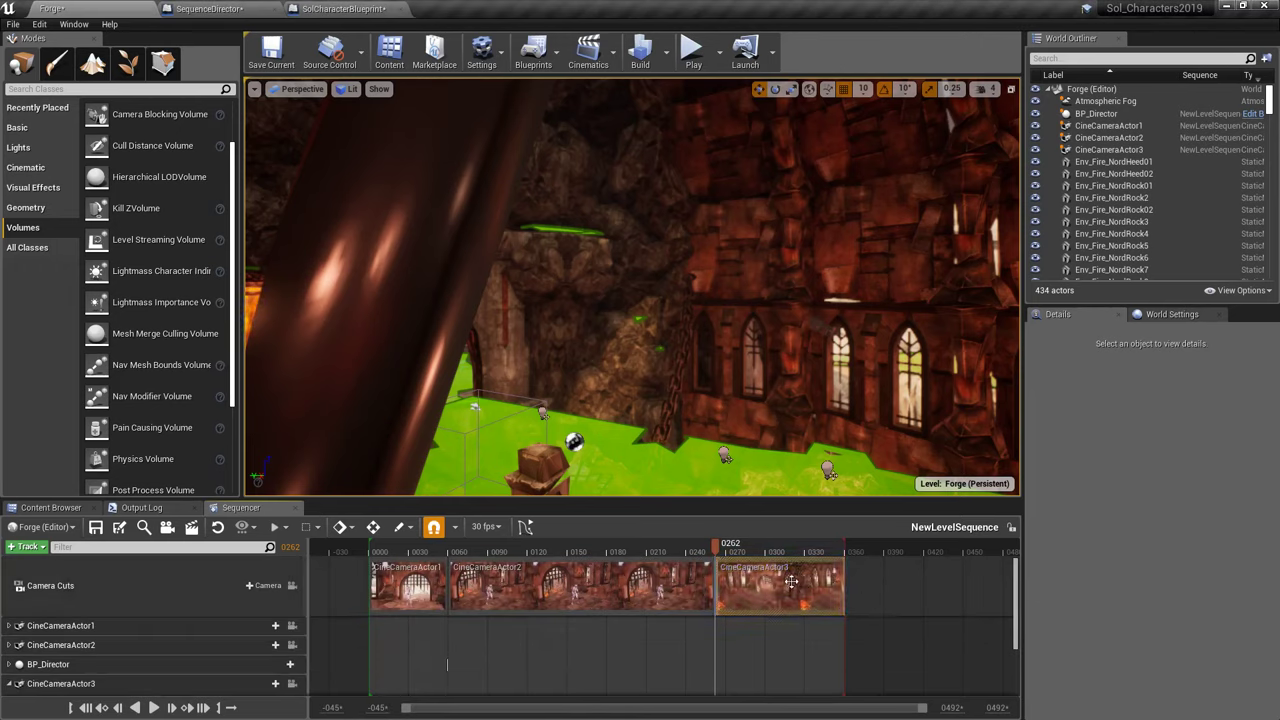
scroll(106, 683, down, 2)
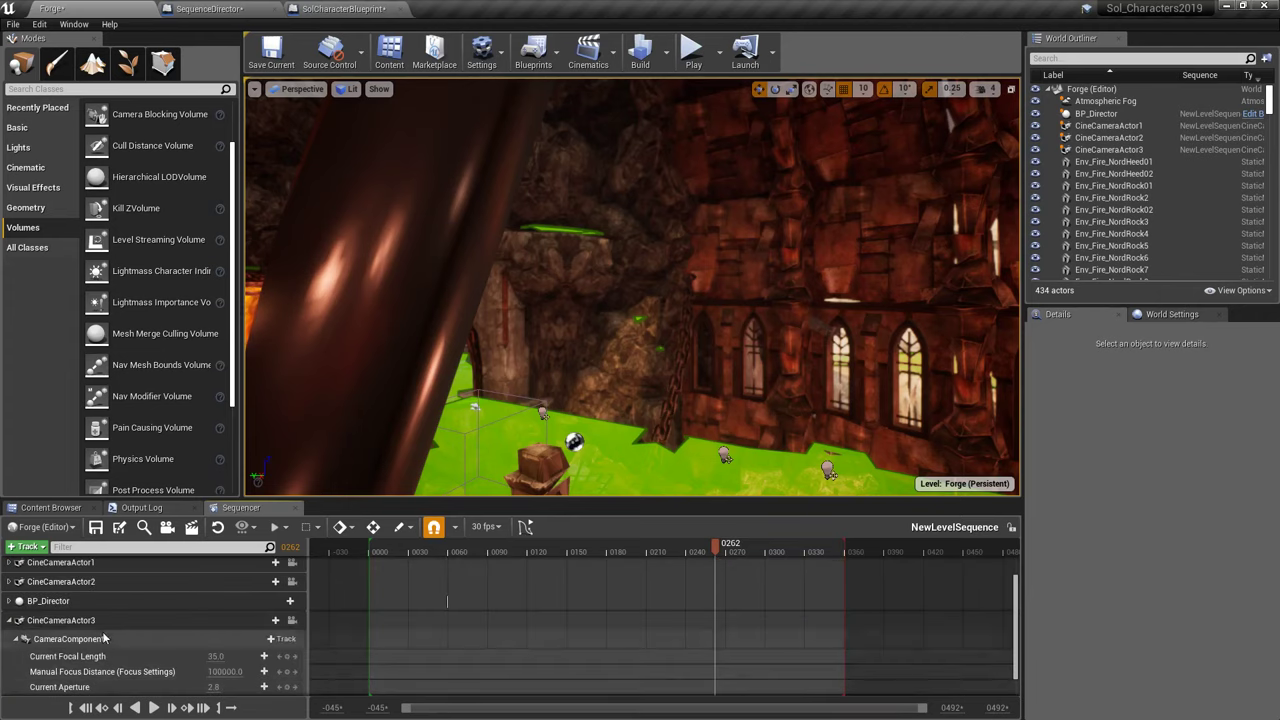
click(9, 621)
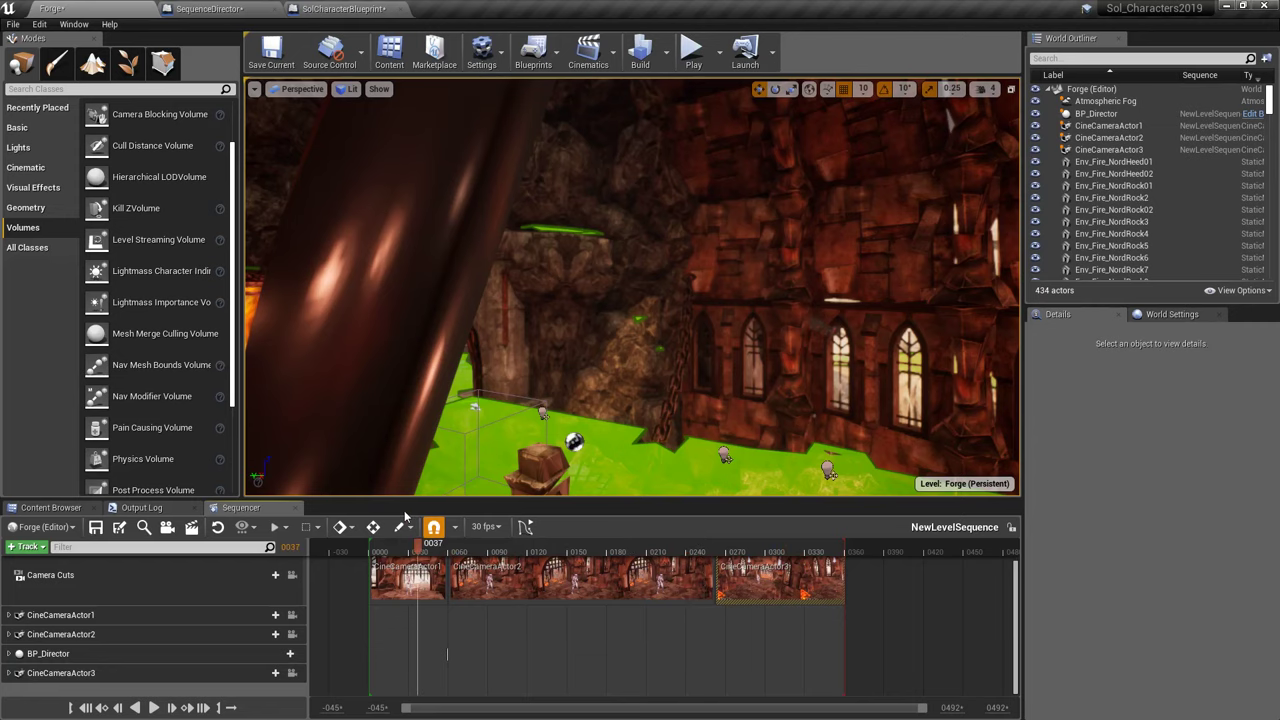
- Play the level to check the cinematic with the third camera cut
click(694, 50)
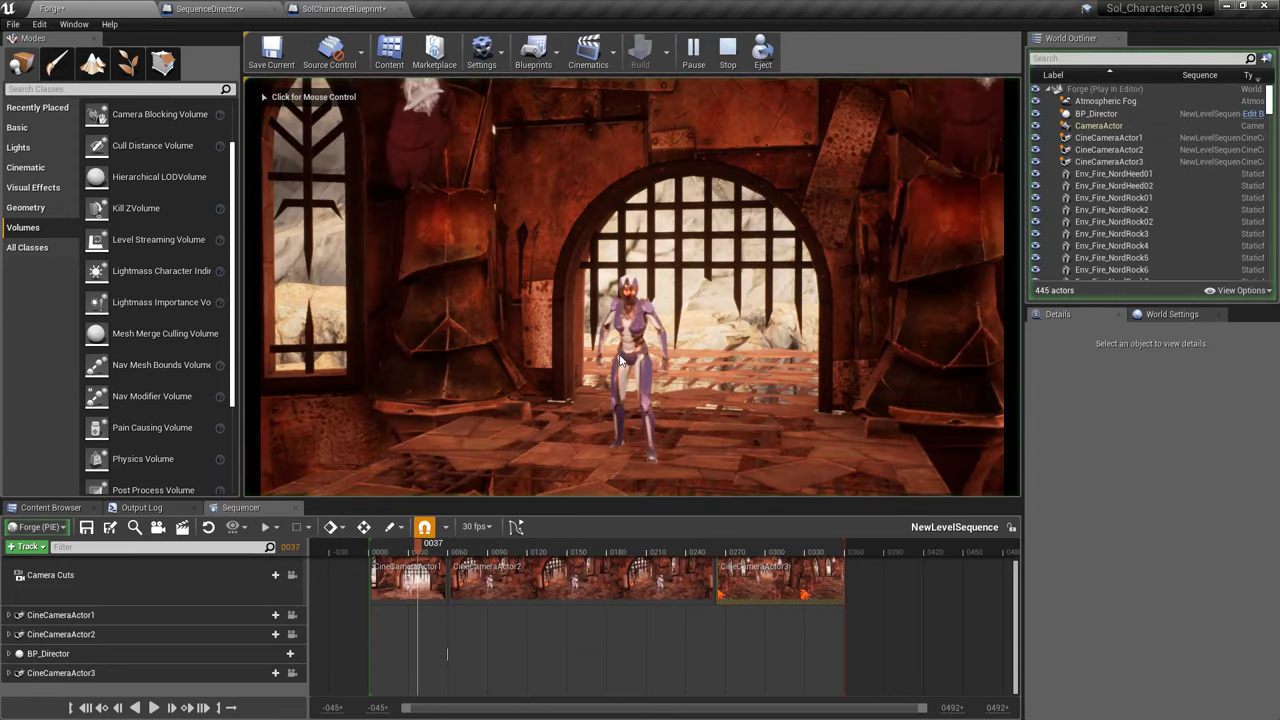